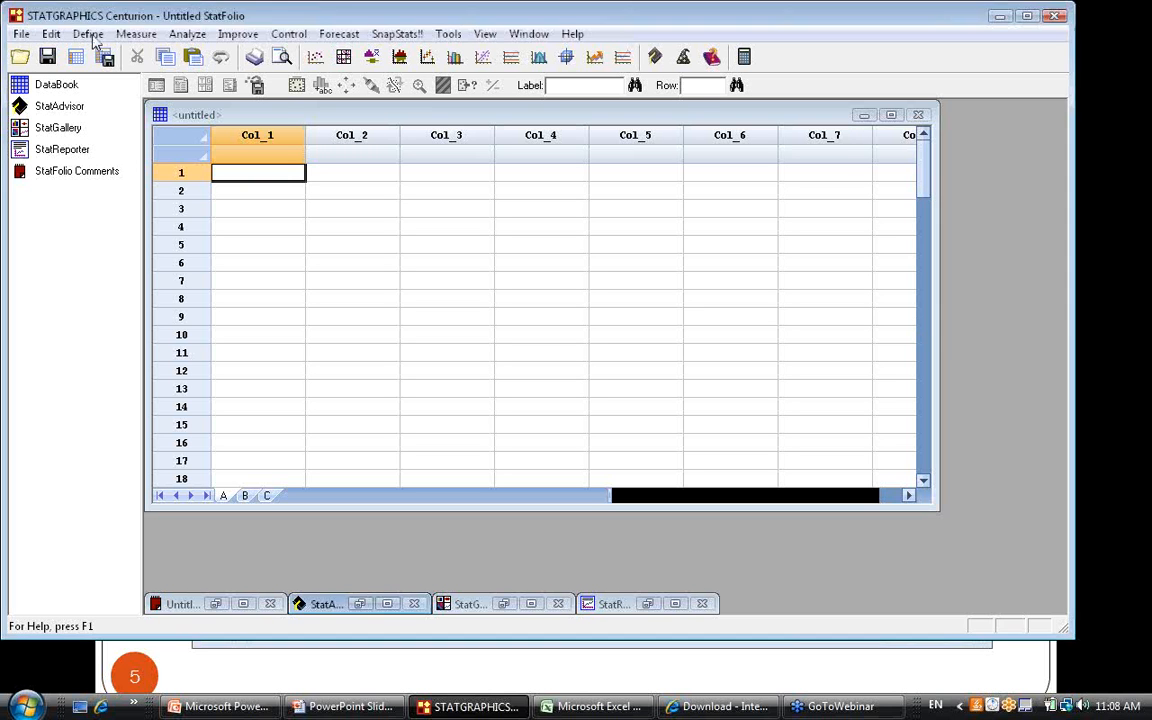
# Review the procedures offered for the Six Sigma phases, forecasting, SnapStats and tools such as Monte Carlo Simulation.
pyautogui.click(92, 36)
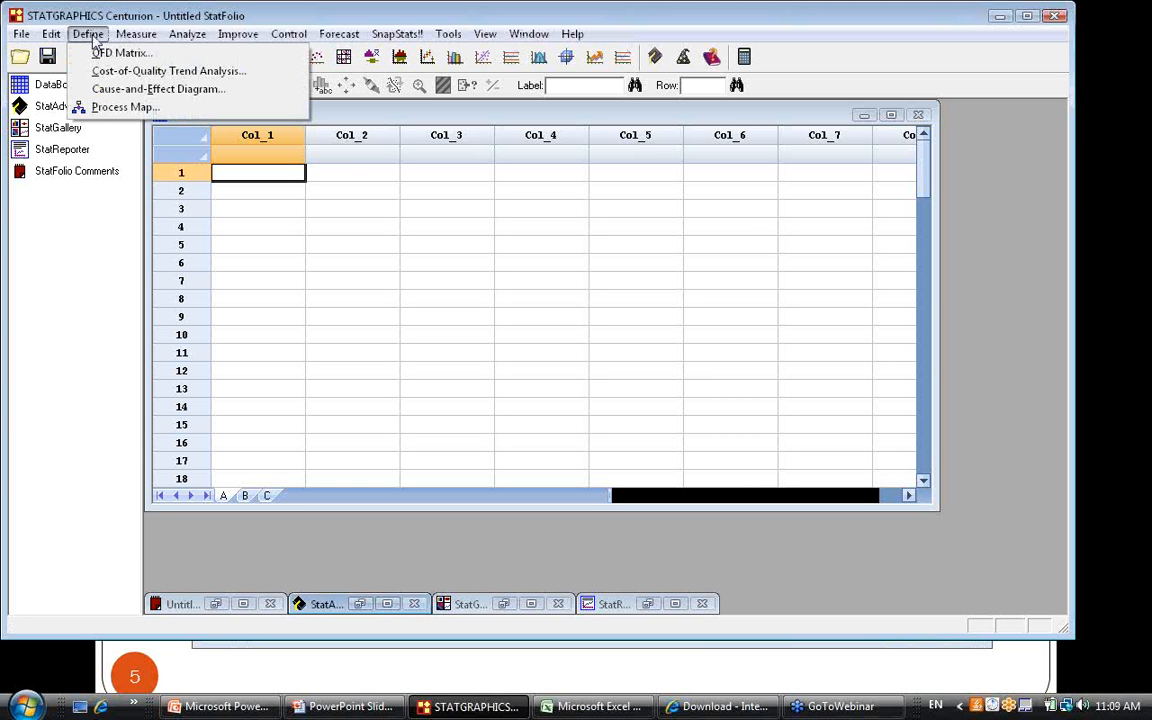
pyautogui.moveTo(124, 40)
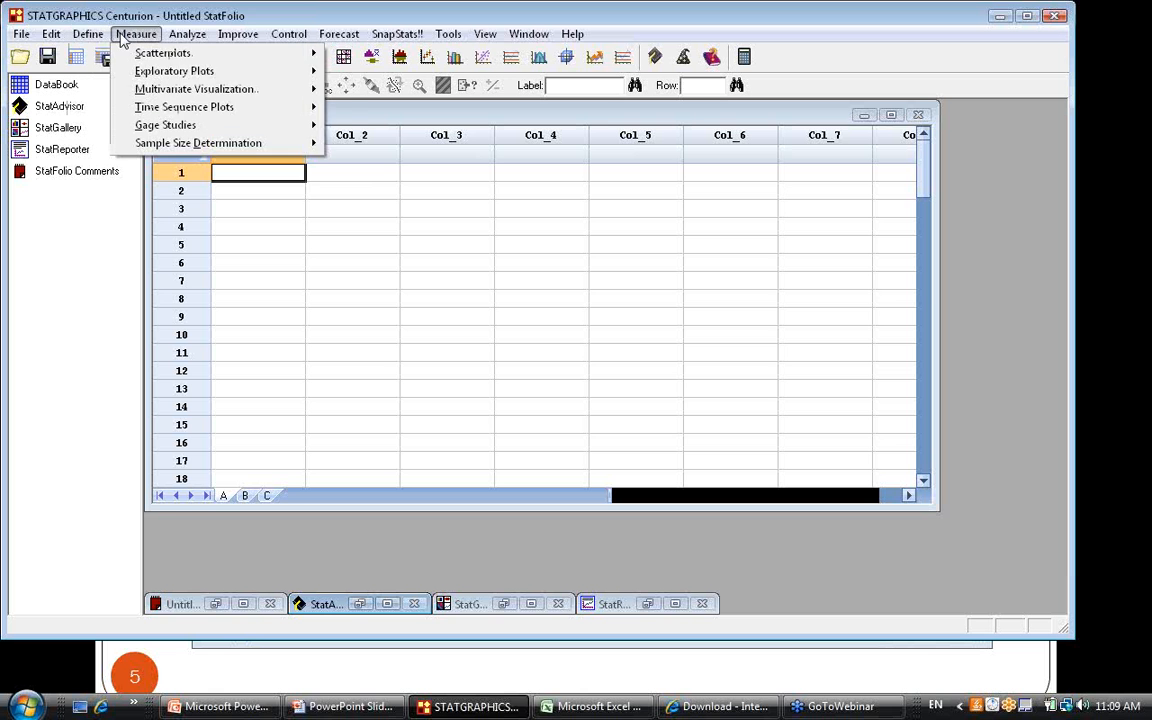
pyautogui.moveTo(186, 42)
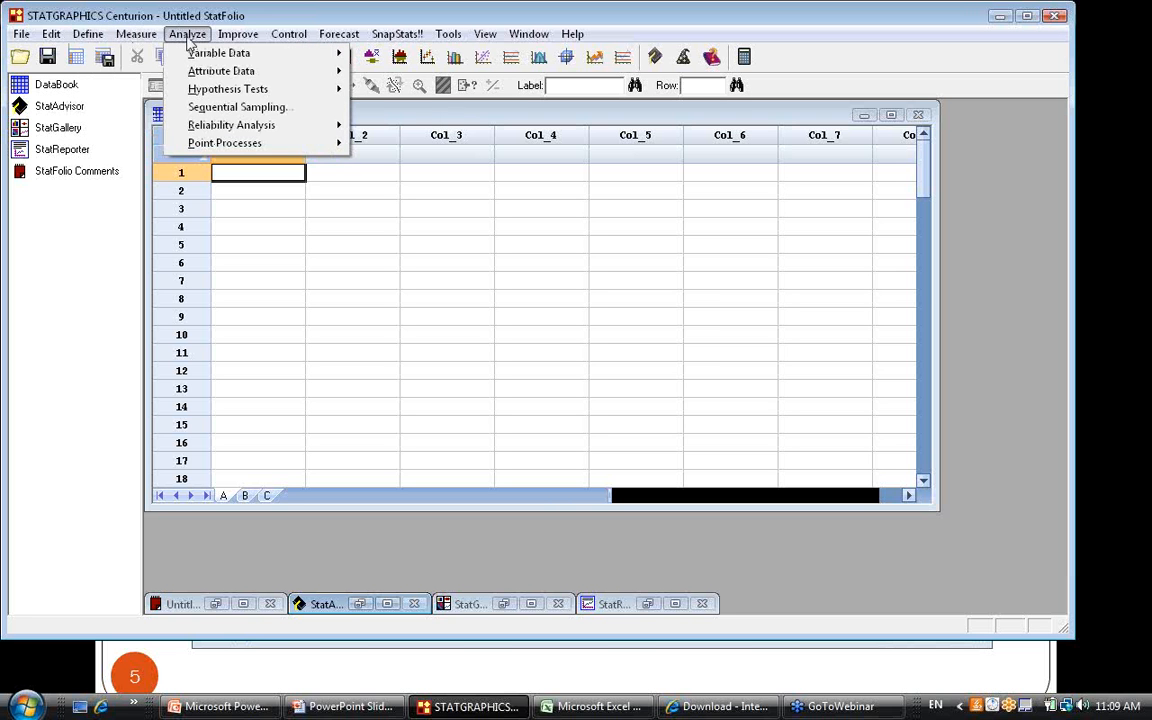
pyautogui.moveTo(272, 44)
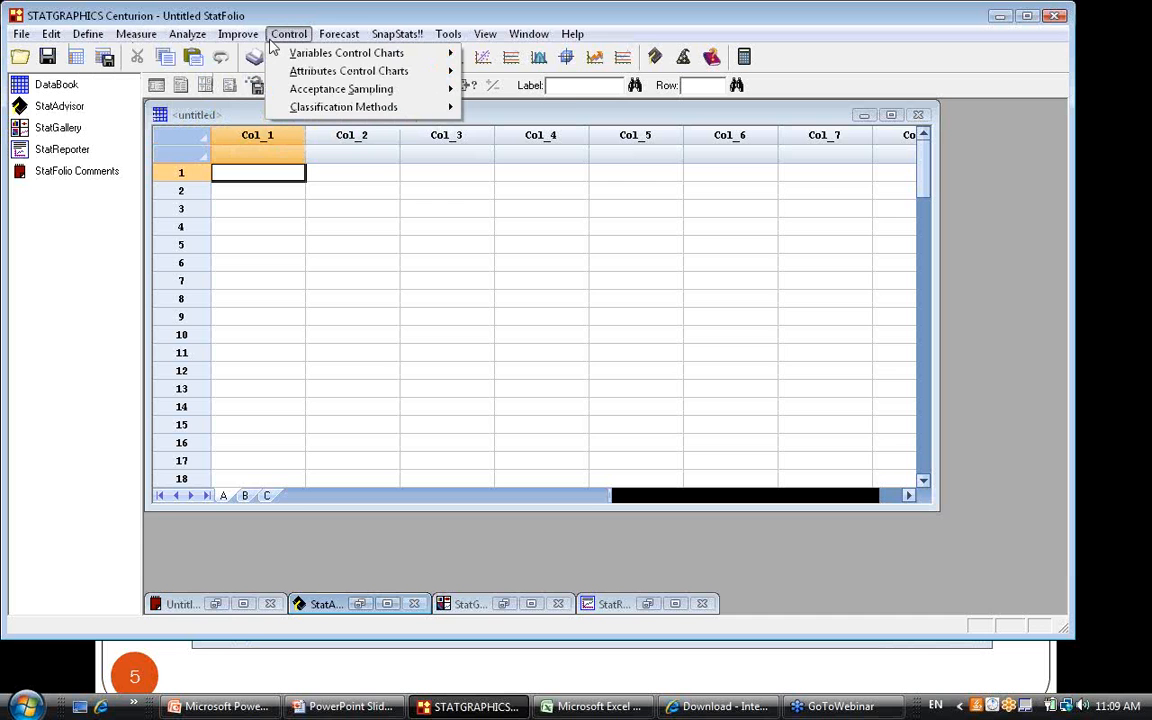
pyautogui.moveTo(350, 40)
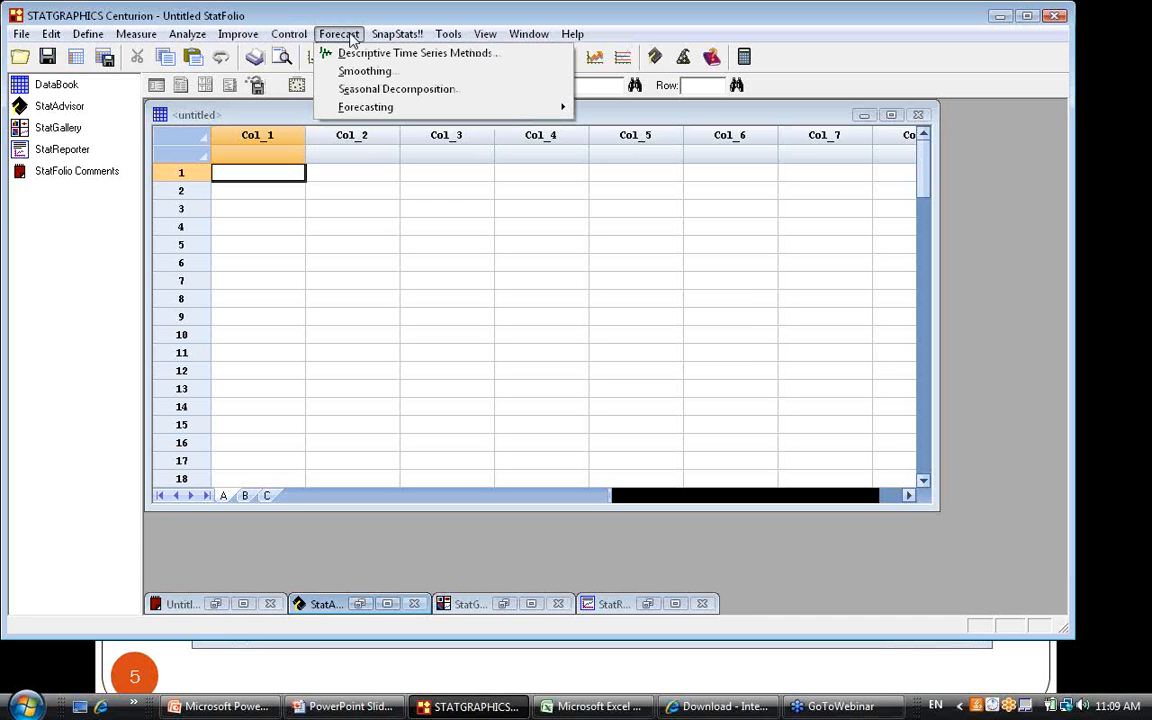
pyautogui.moveTo(410, 36)
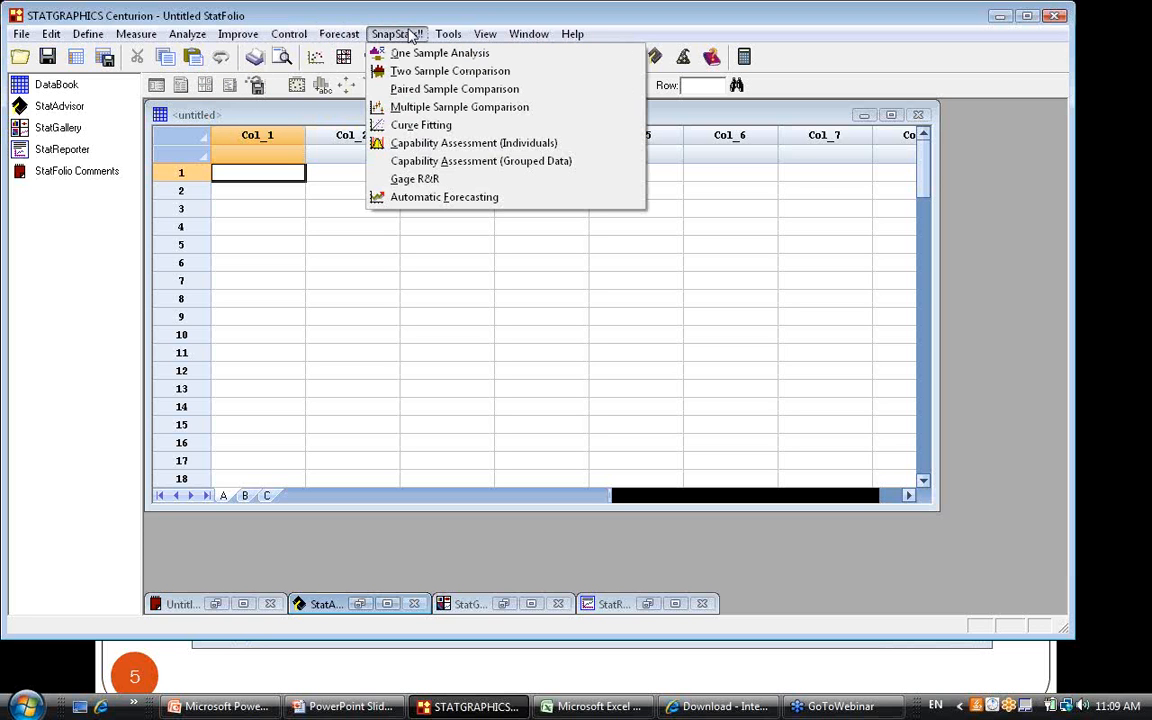
pyautogui.moveTo(450, 36)
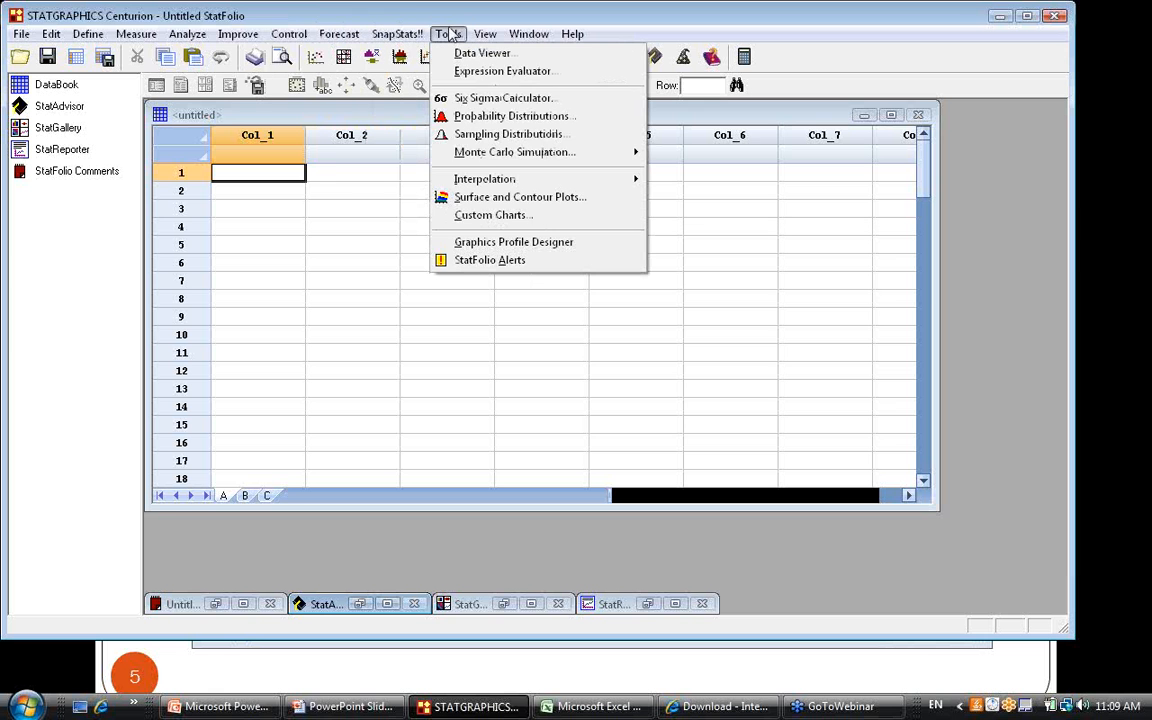
pyautogui.moveTo(492, 158)
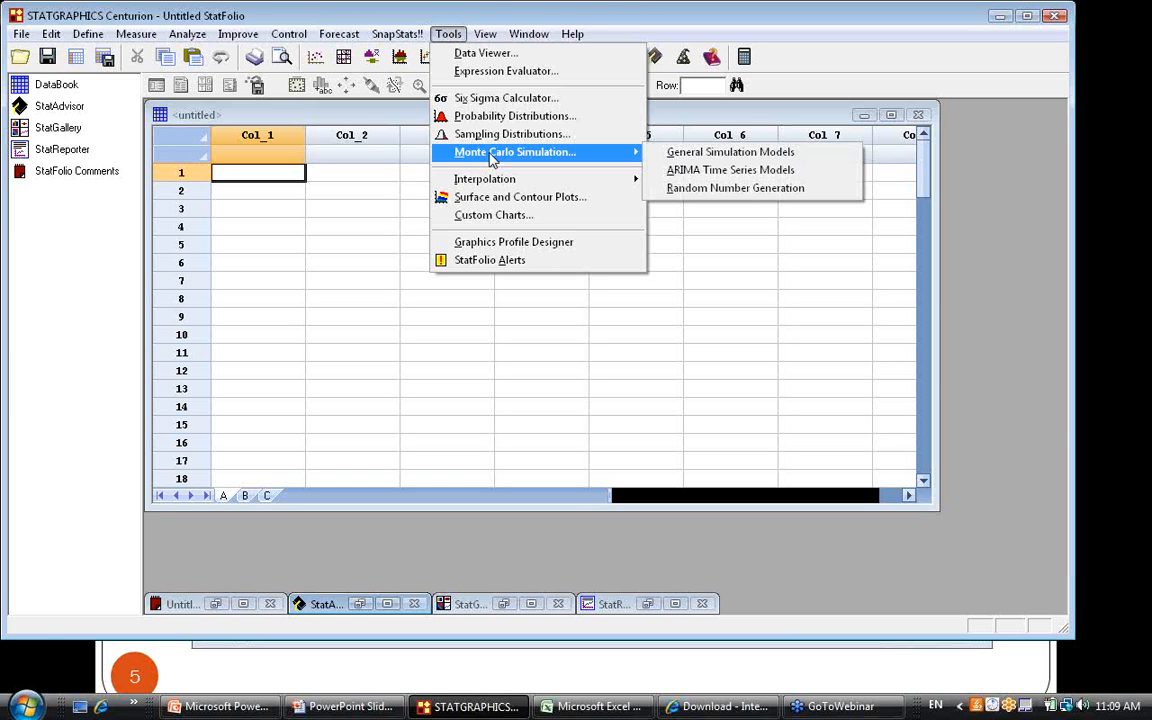
pyautogui.moveTo(494, 35)
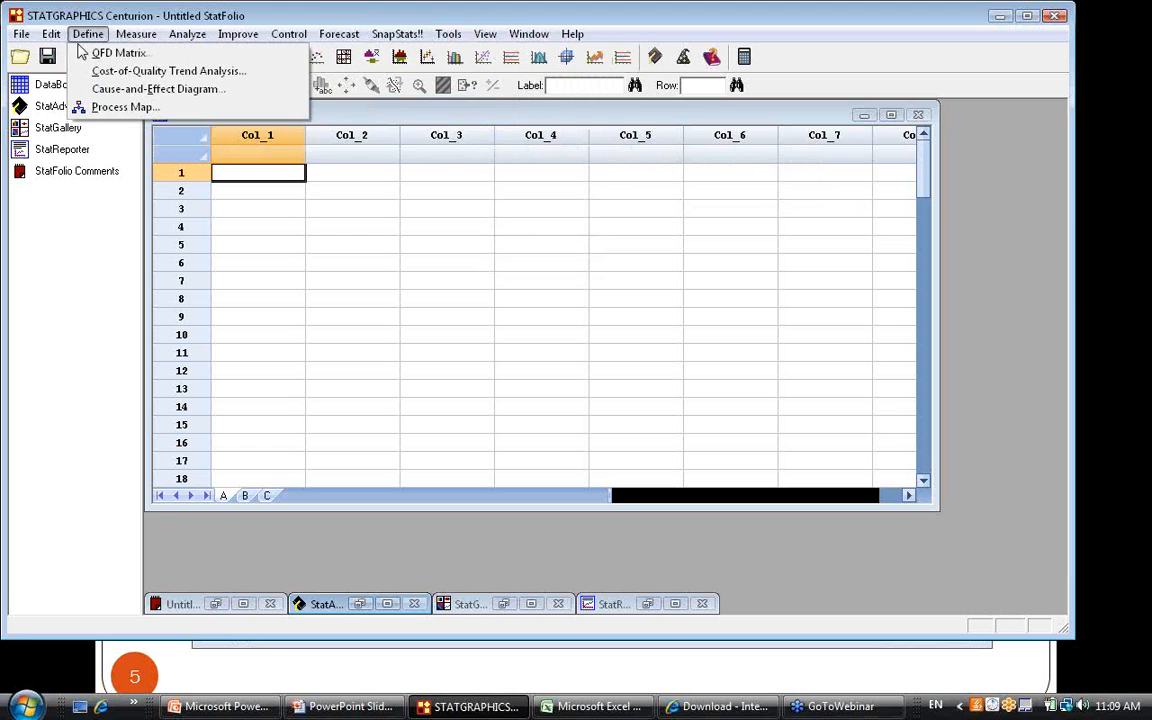
# Review the general system preferences, including the Six Sigma menu option, and close them without changes.
pyautogui.moveTo(51, 36)
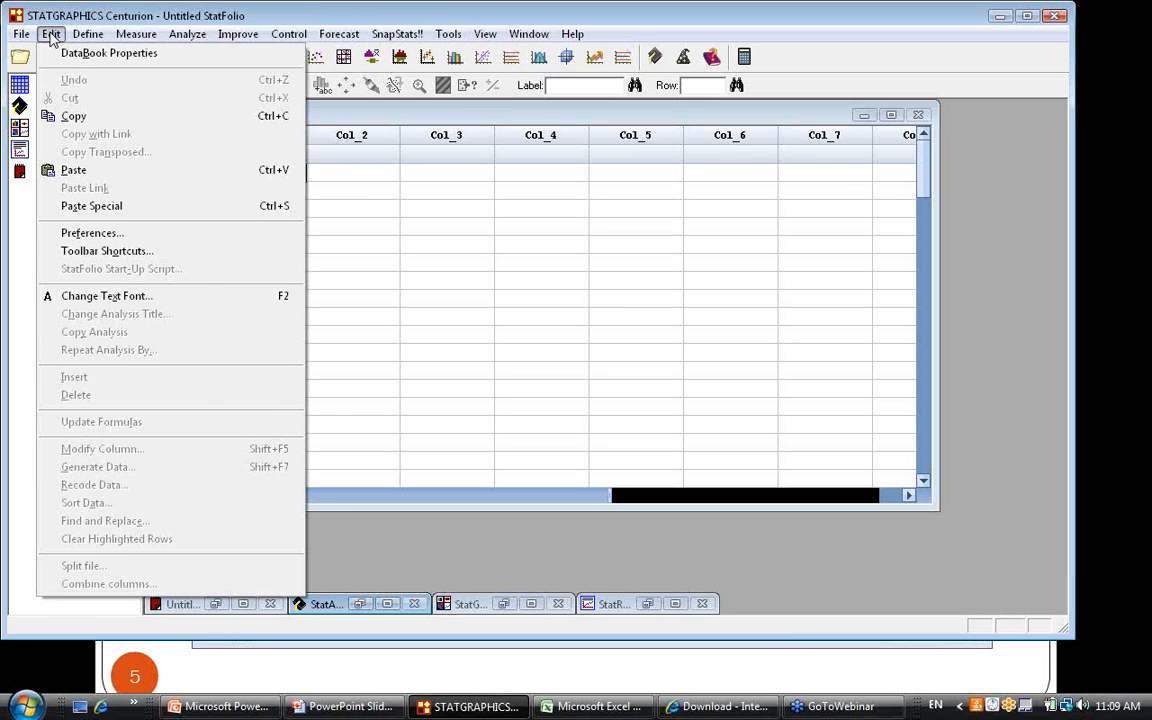
pyautogui.click(108, 234)
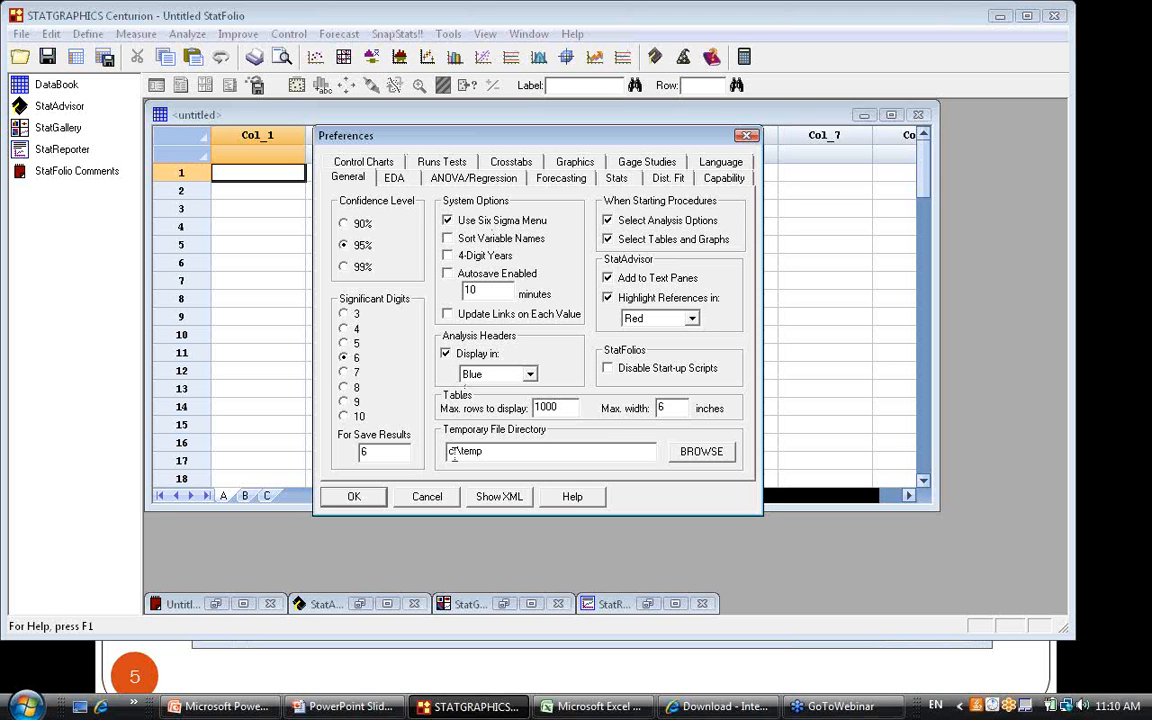
pyautogui.click(430, 496)
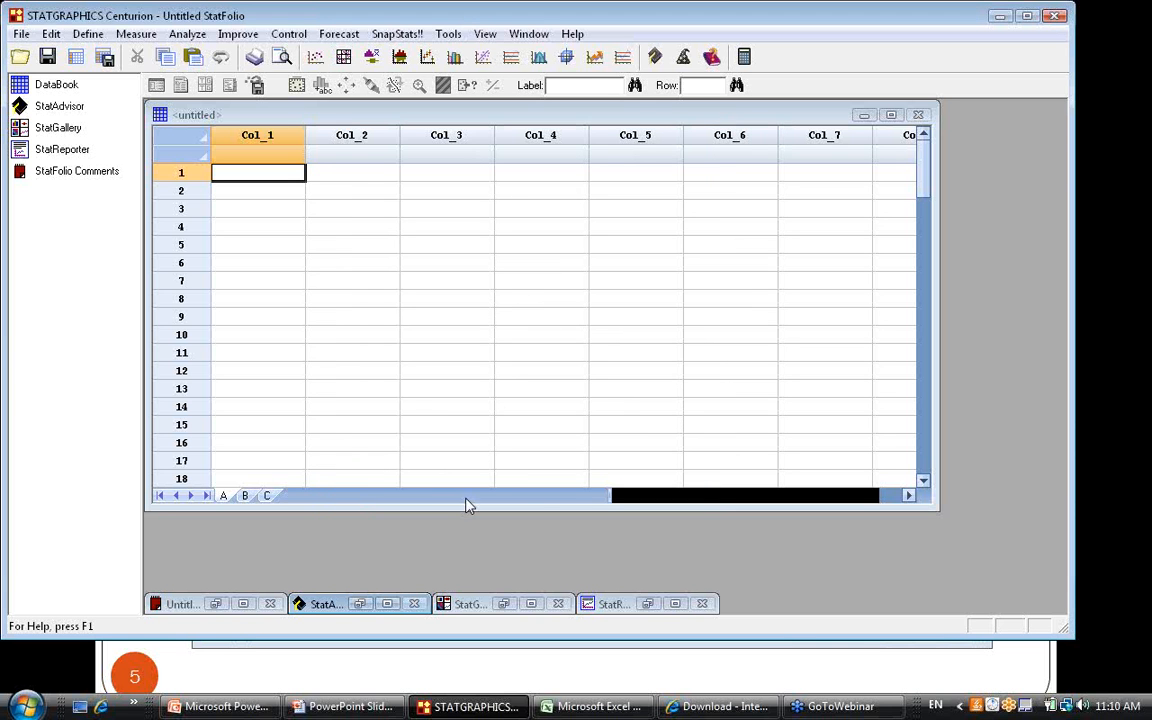
# Switch to Excel and review the STATGRAPHICS add-in's Define, Measure, Analyze, Improve, Control, Tools and Help commands.
pyautogui.click(571, 712)
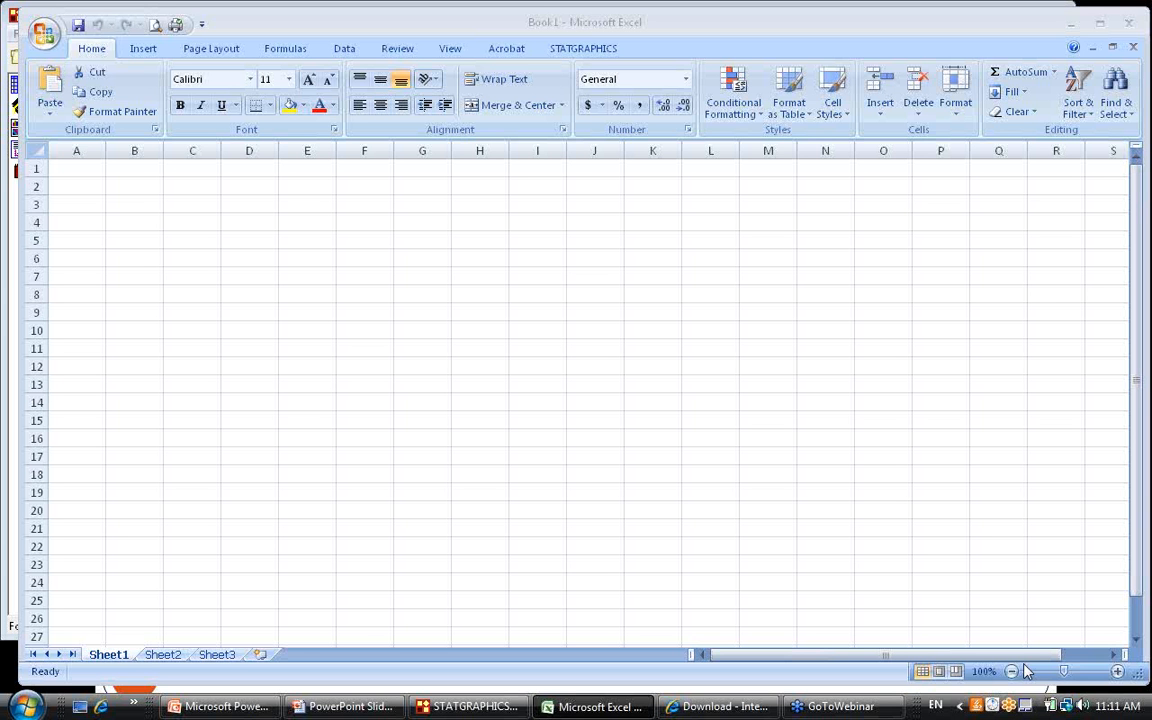
pyautogui.click(594, 55)
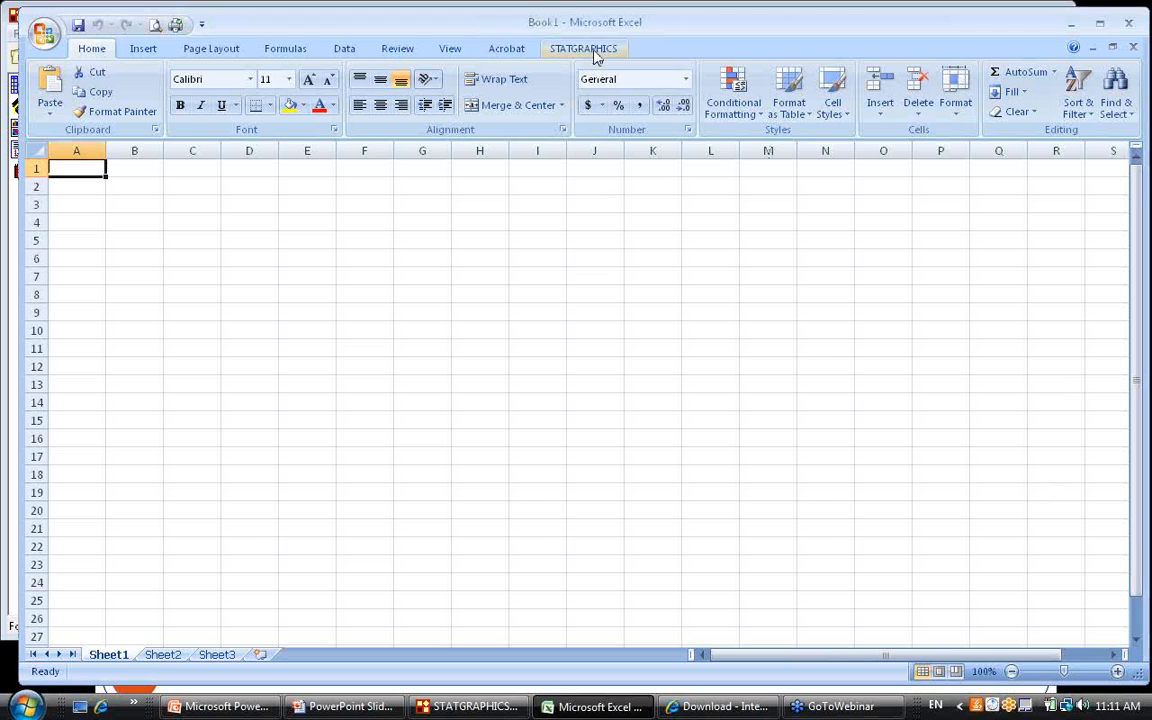
pyautogui.click(594, 55)
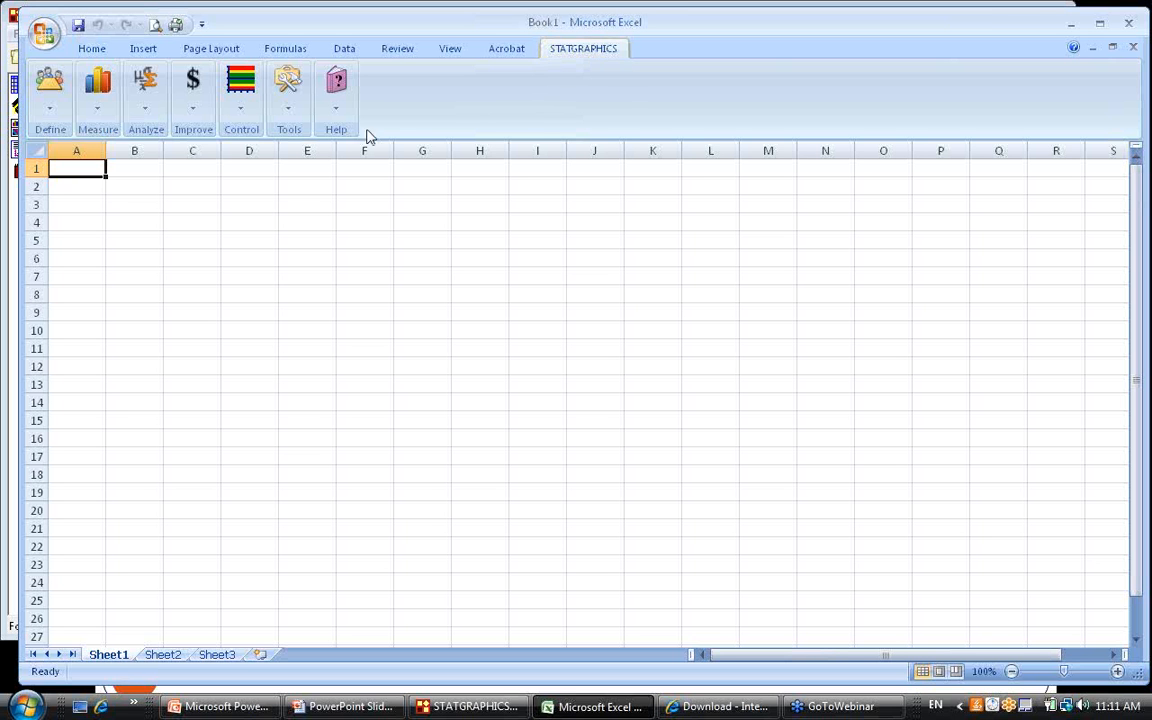
pyautogui.click(54, 117)
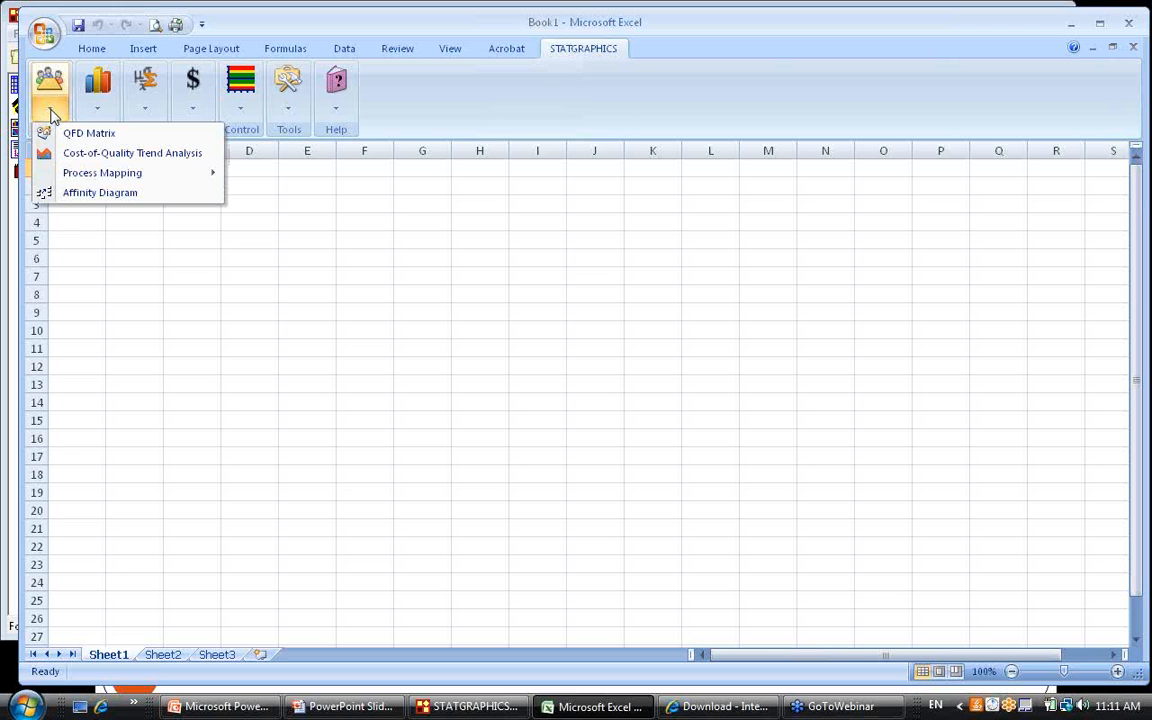
pyautogui.click(100, 113)
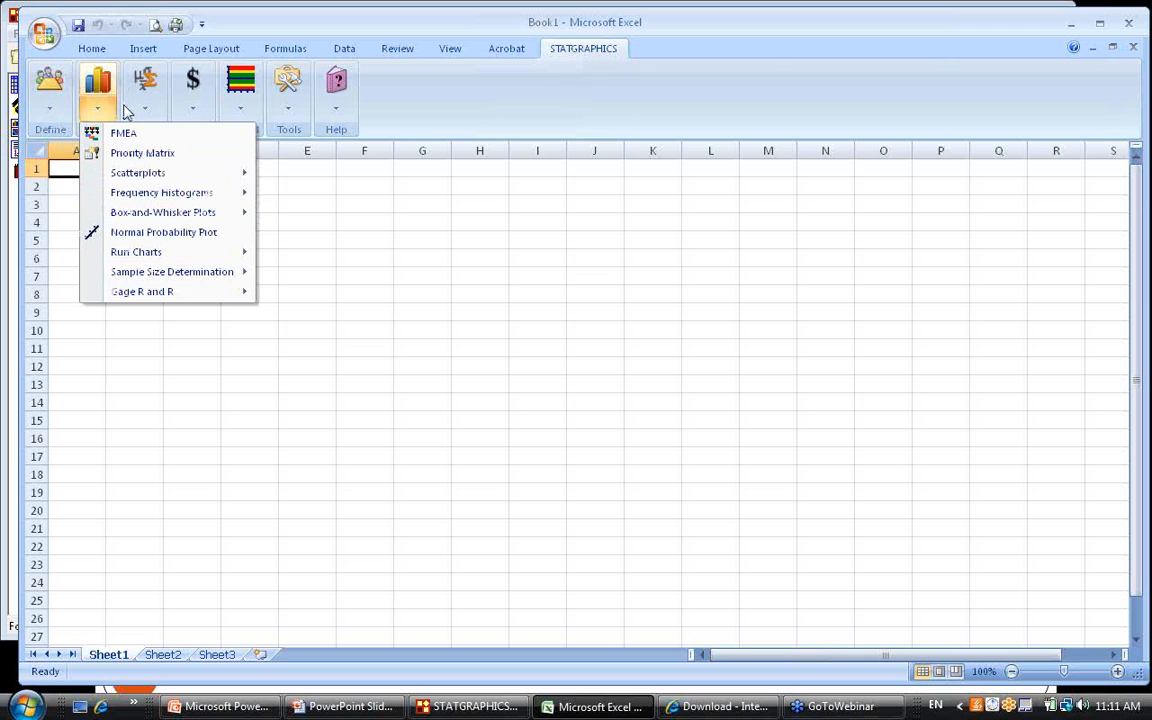
pyautogui.click(137, 105)
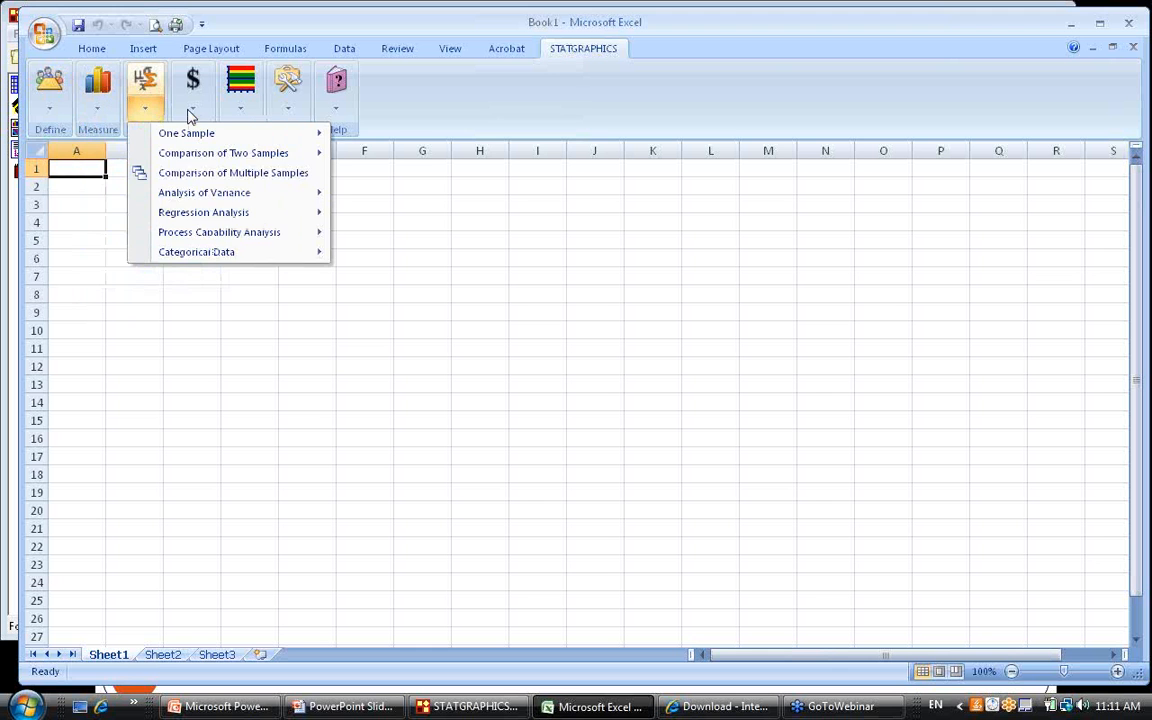
pyautogui.click(191, 112)
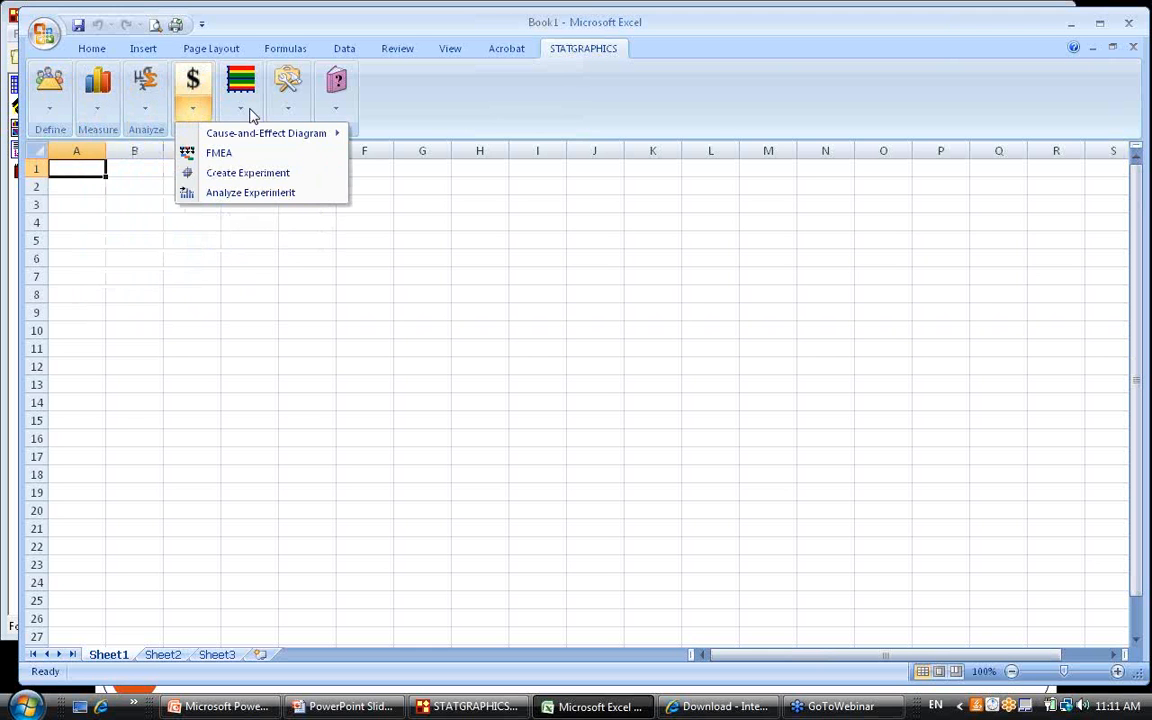
pyautogui.click(243, 108)
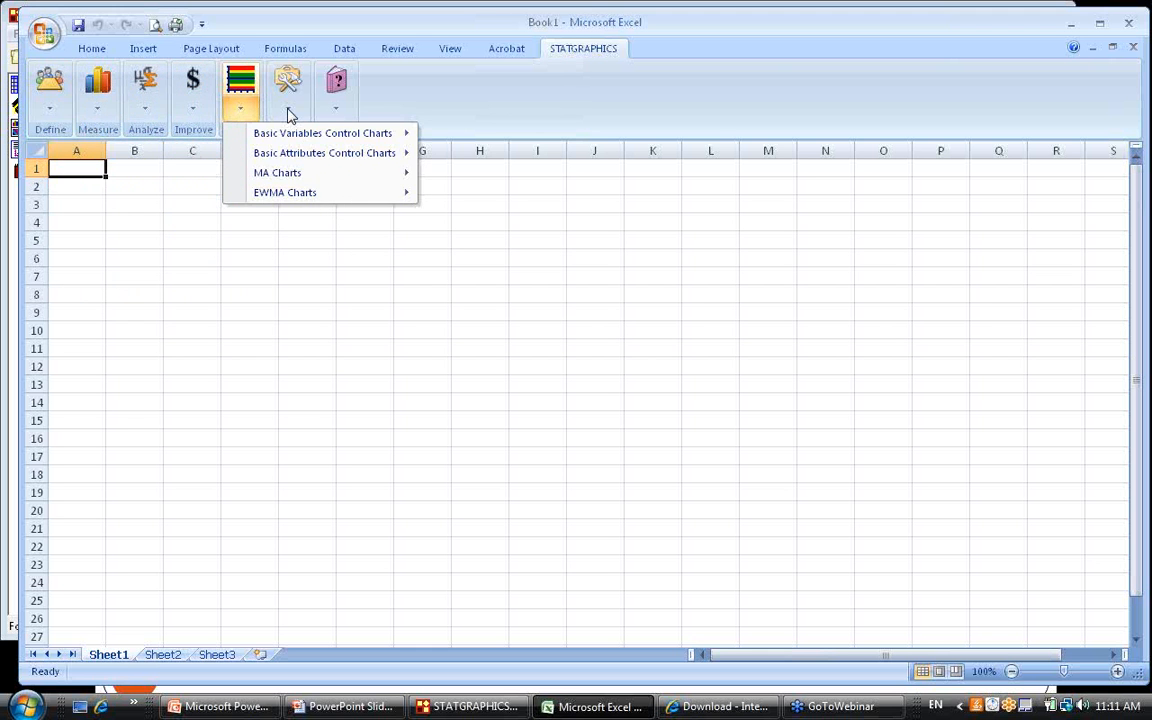
pyautogui.click(288, 112)
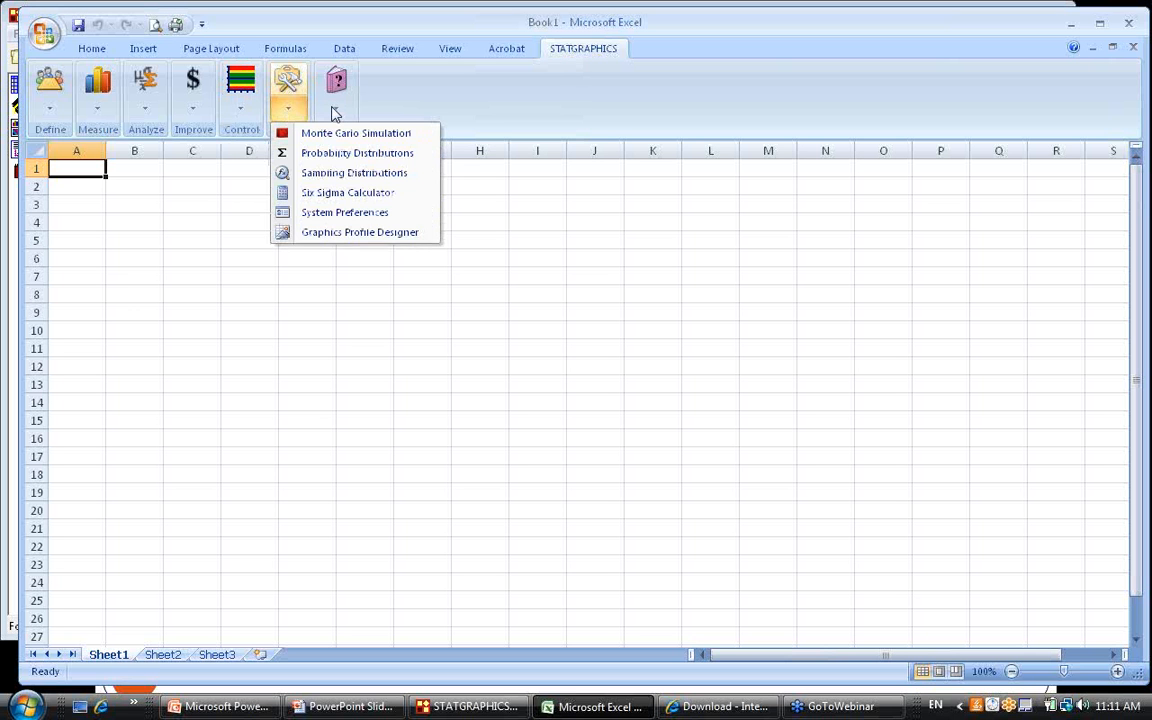
pyautogui.click(334, 113)
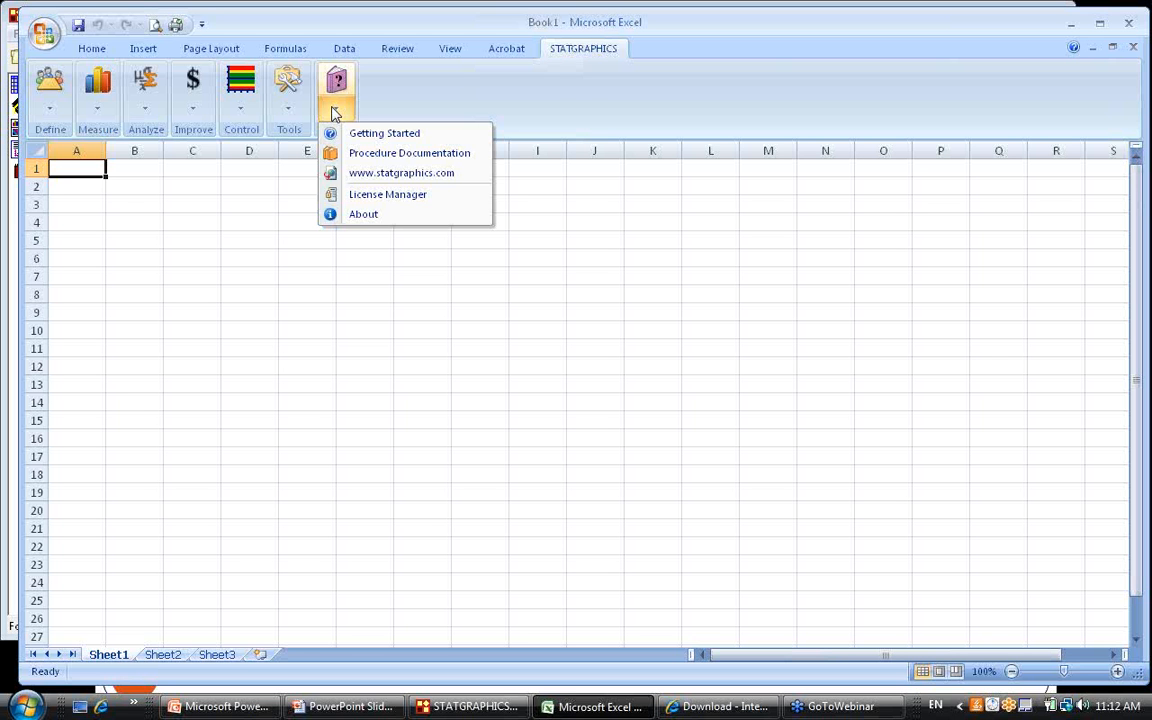
# Return to the PowerPoint slide show and advance to the Example #1 Cause-and-Effect Diagram slide.
pyautogui.click(505, 706)
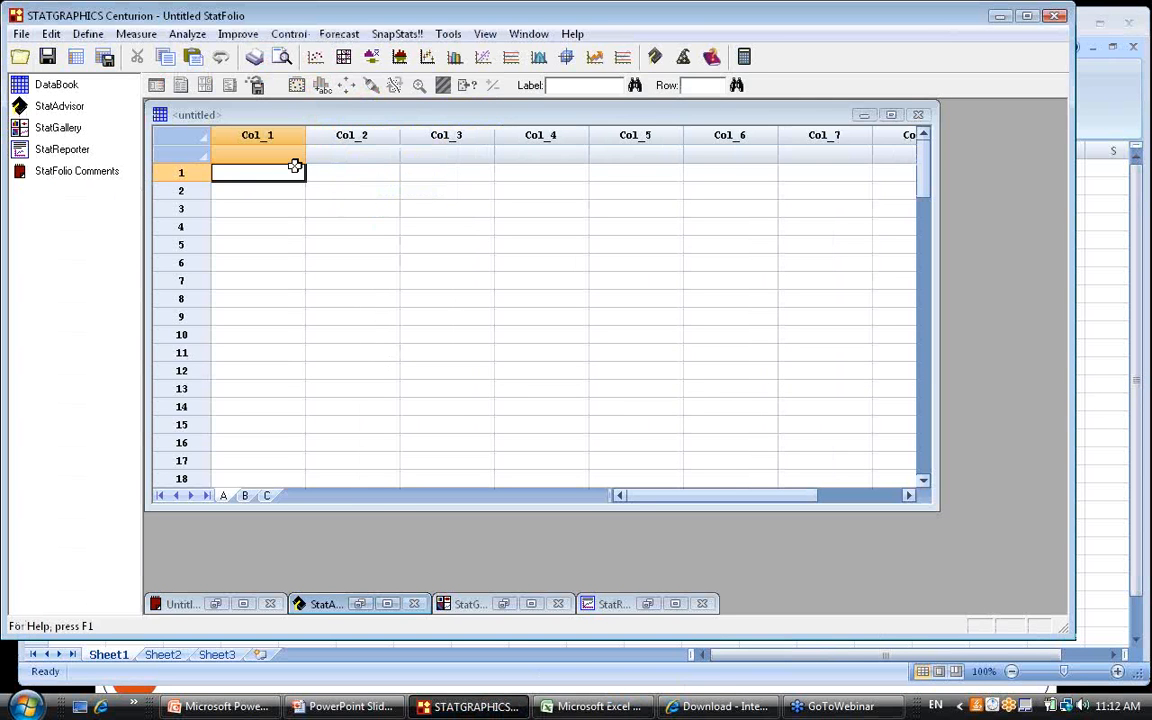
pyautogui.click(295, 167)
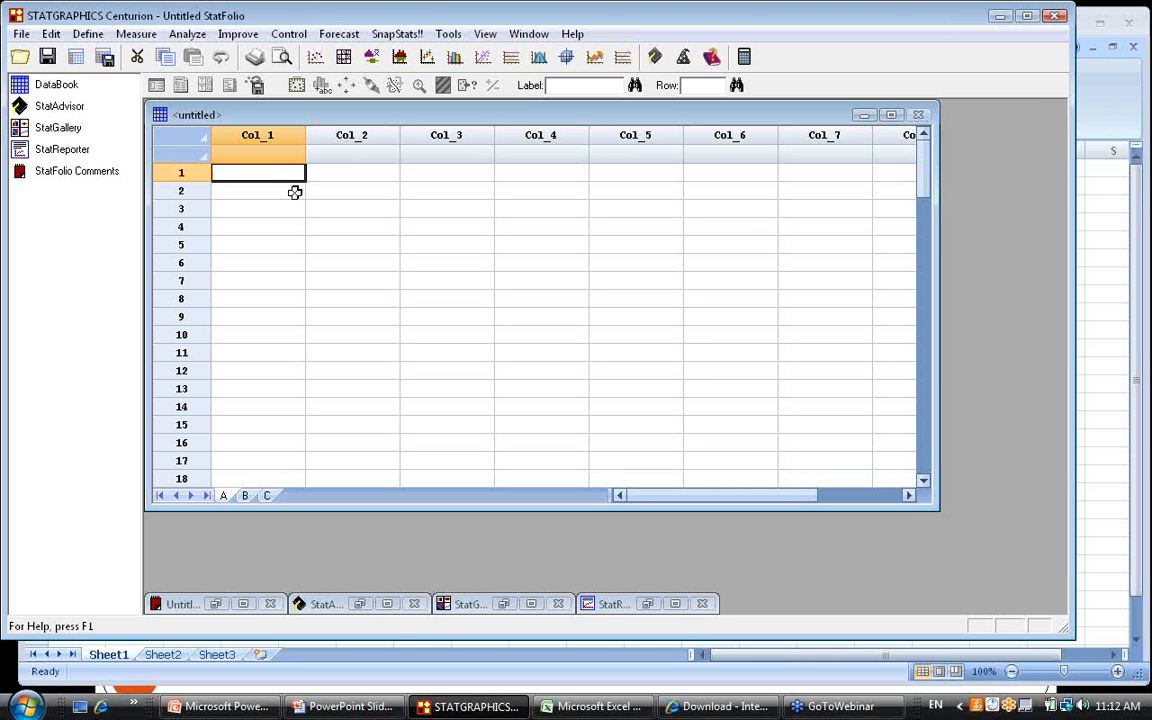
pyautogui.click(350, 707)
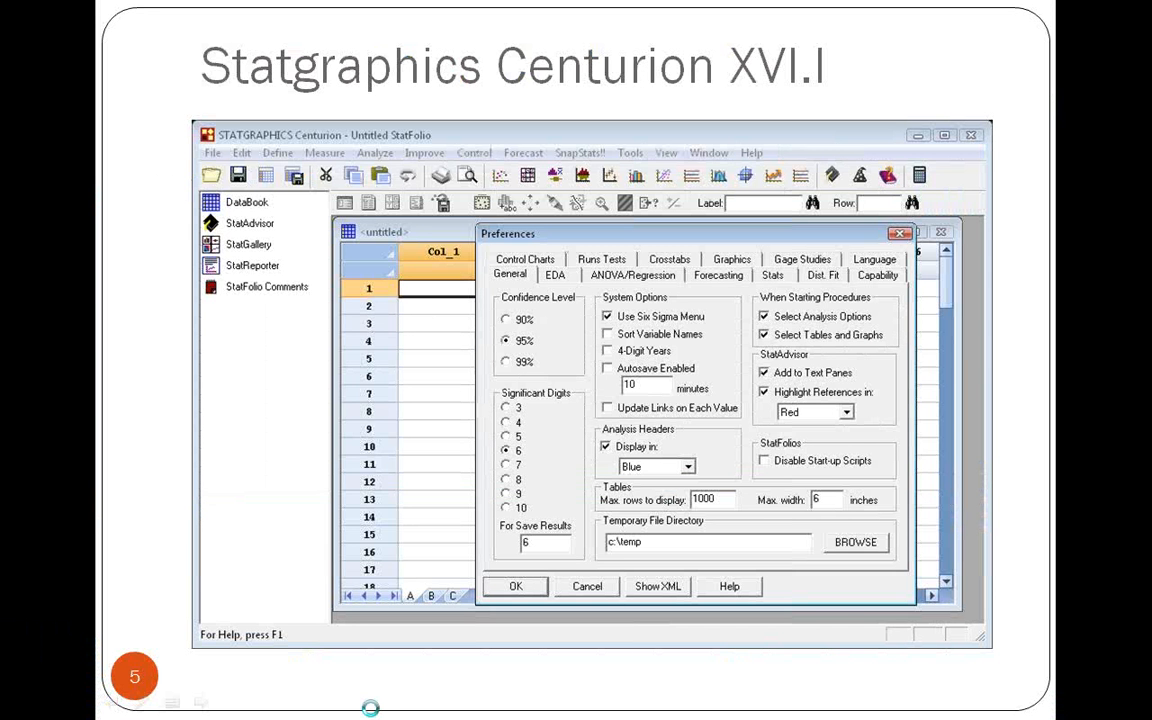
pyautogui.press('Right')
pyautogui.press('Right')
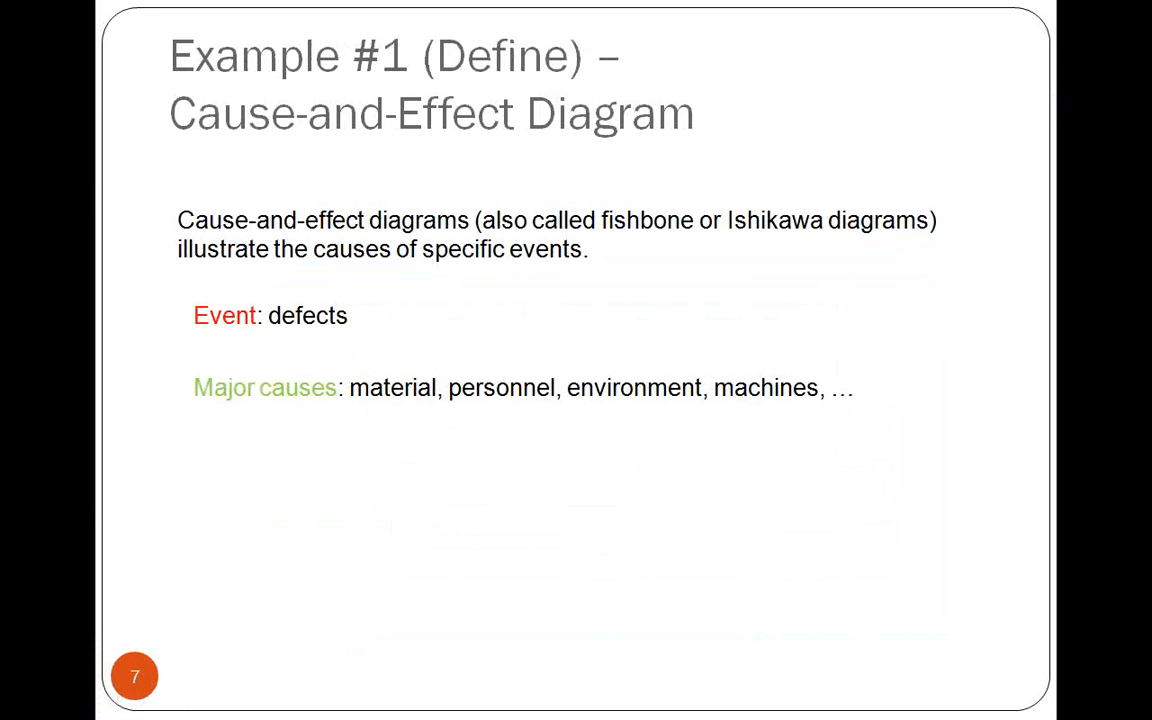
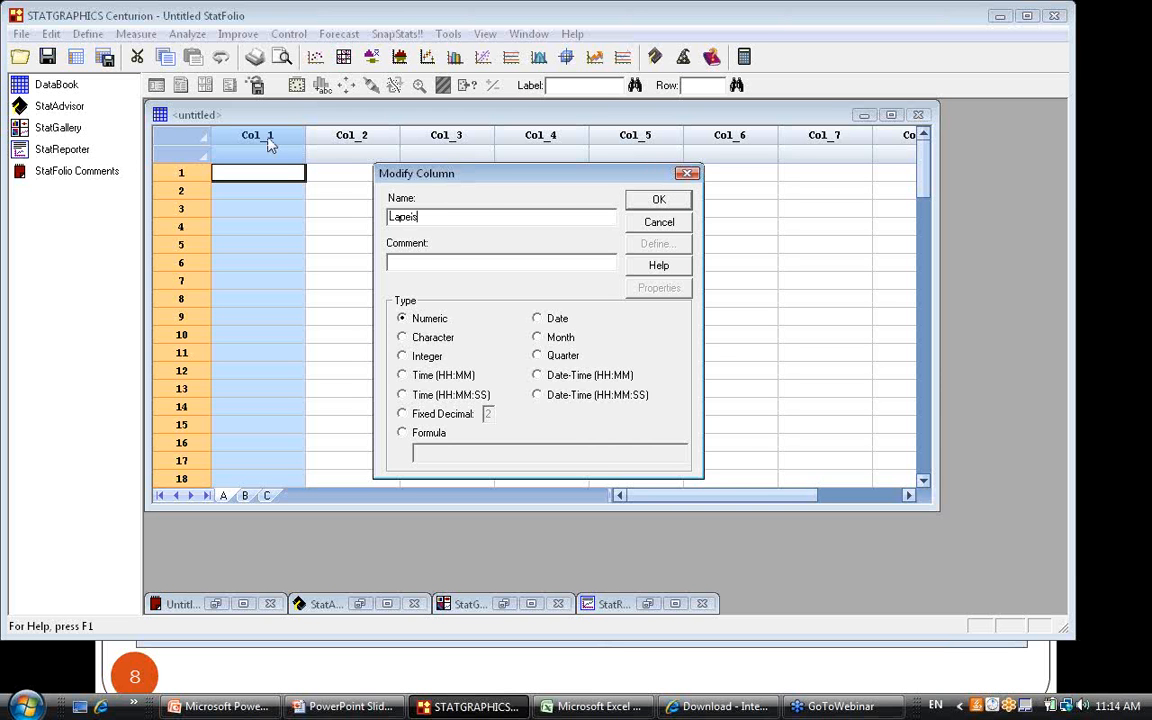
# Define the first data column as Labels with the Character type and enter Defects in its first row.
pyautogui.click(419, 339)
pyautogui.click(657, 201)
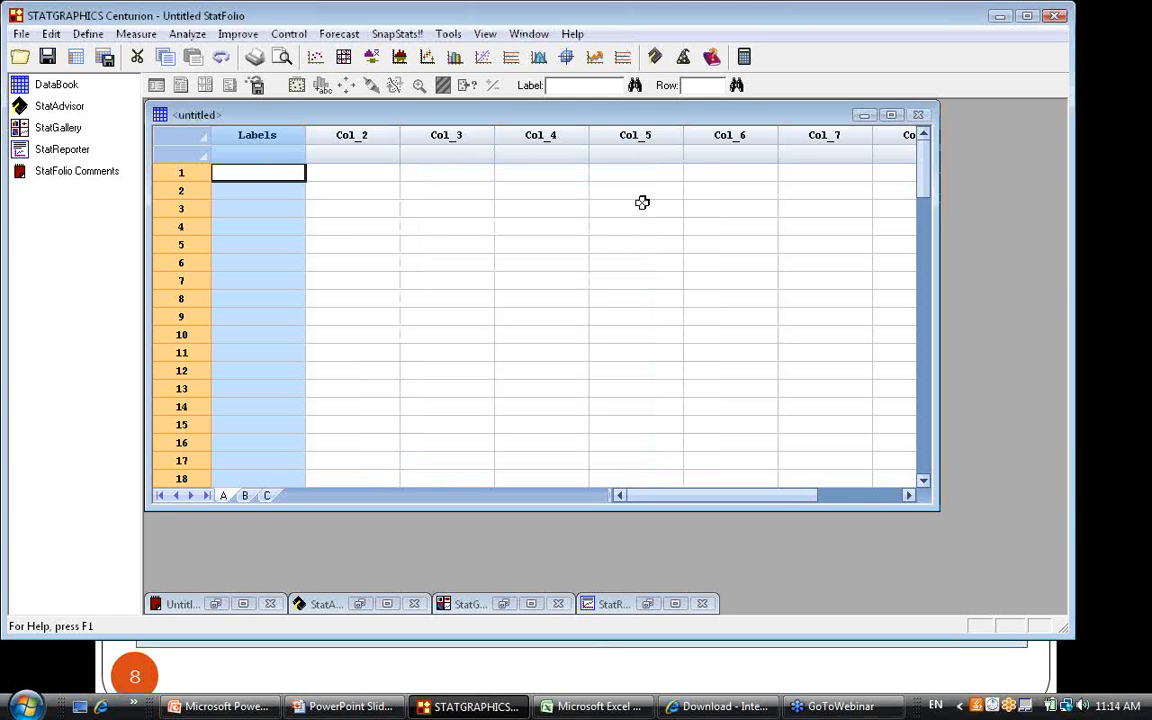
pyautogui.click(240, 177)
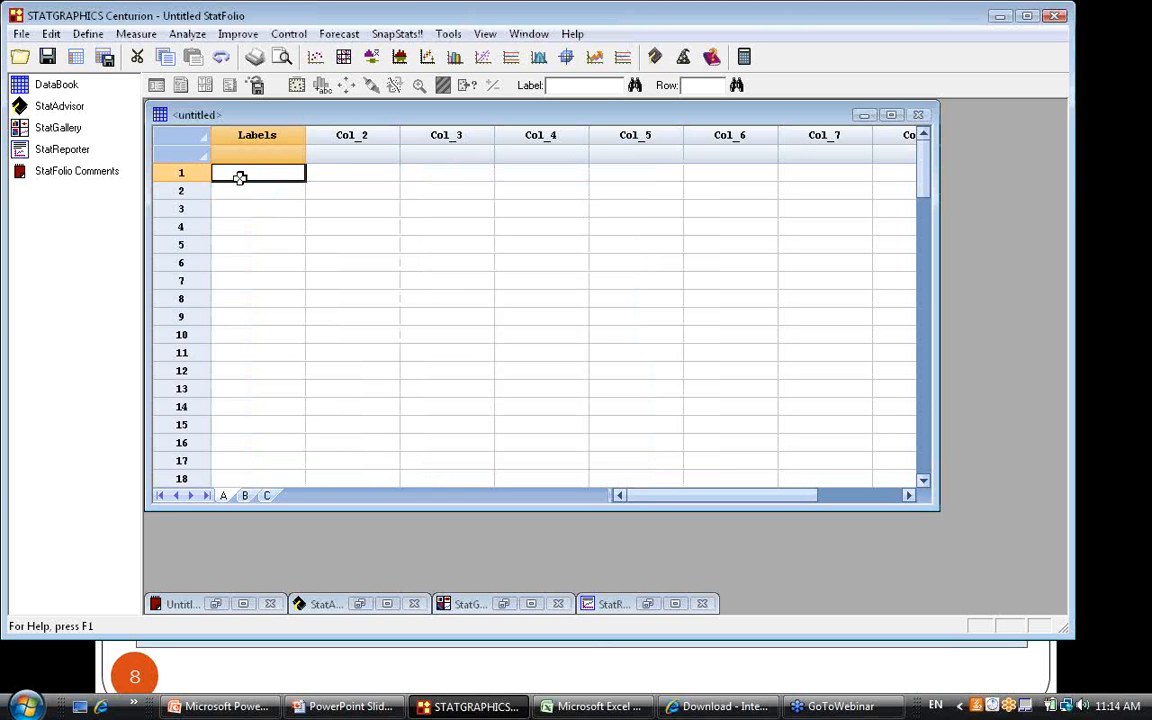
pyautogui.write('Defects')
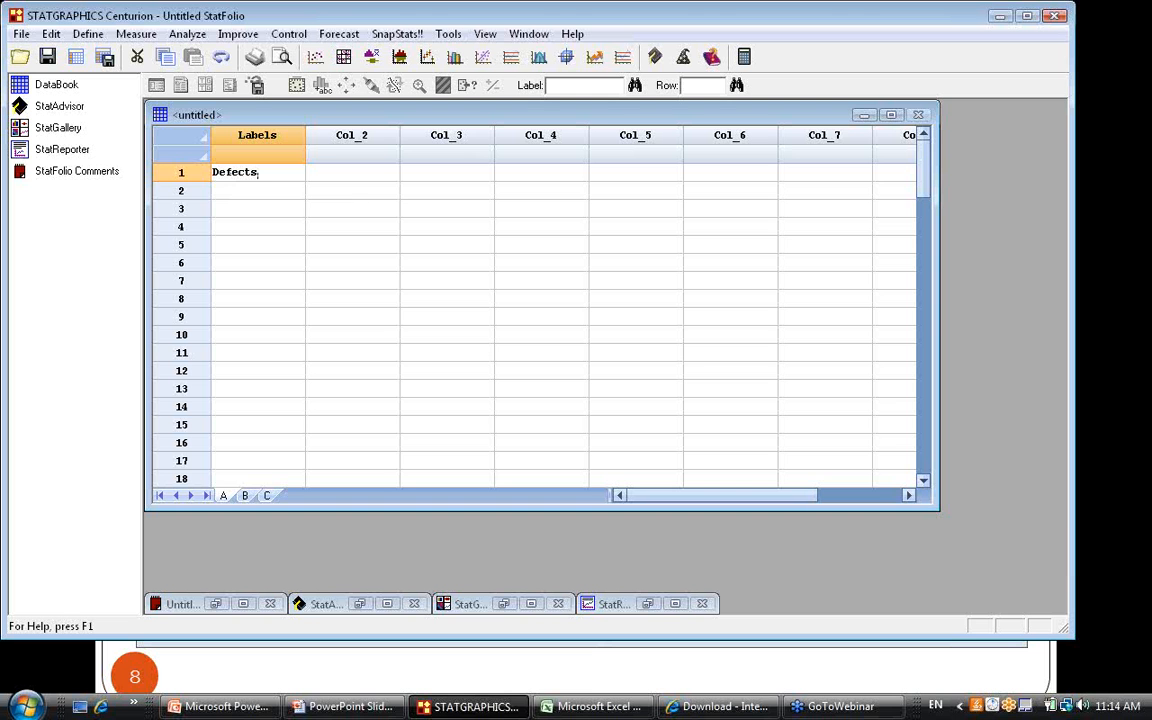
pyautogui.press('Return')
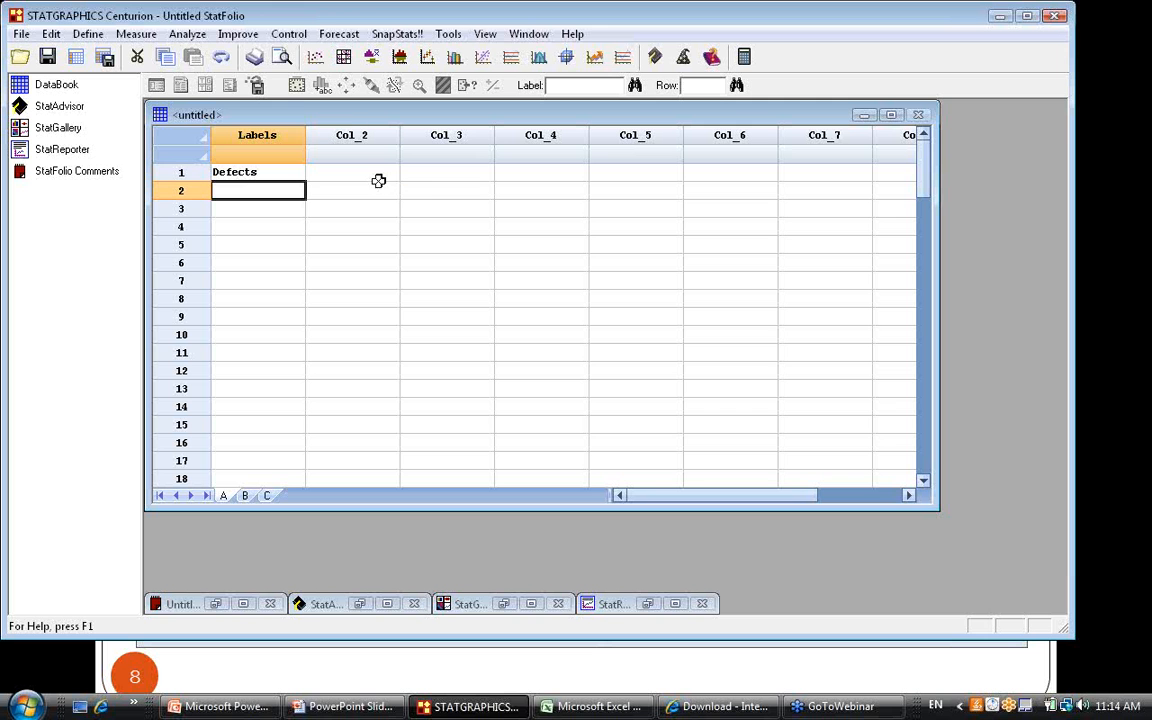
# Create a cause-and-effect (fishbone) diagram using the Labels column as its labels.
pyautogui.click(89, 34)
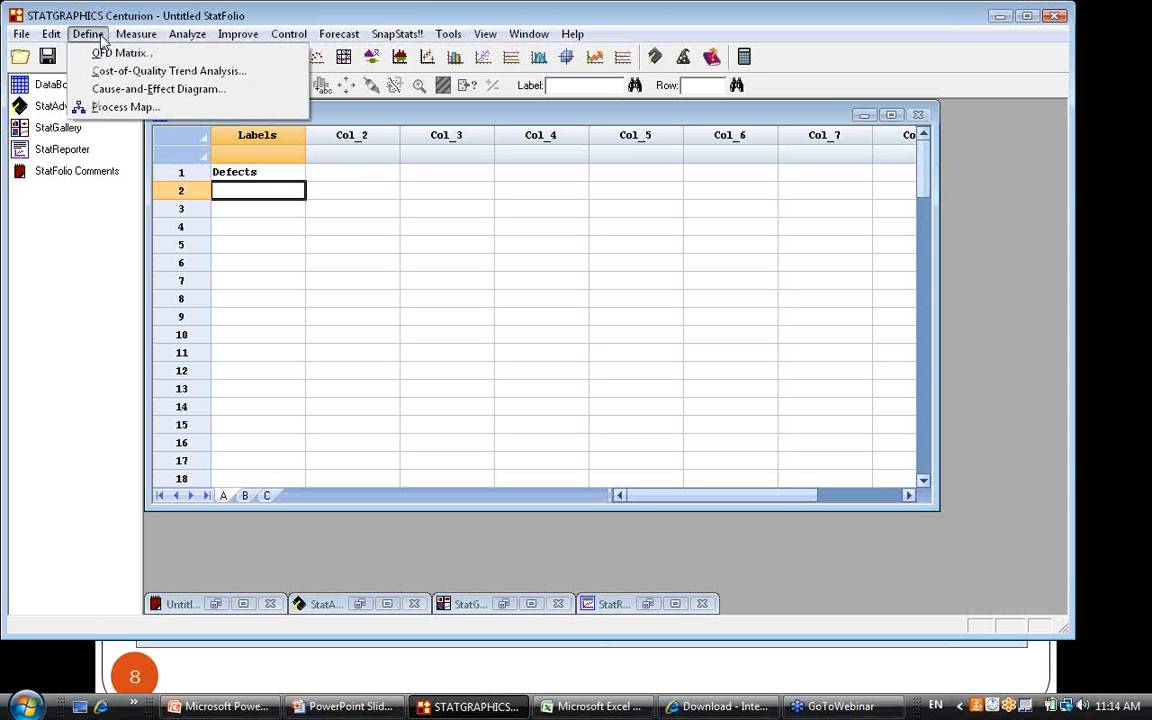
pyautogui.click(167, 92)
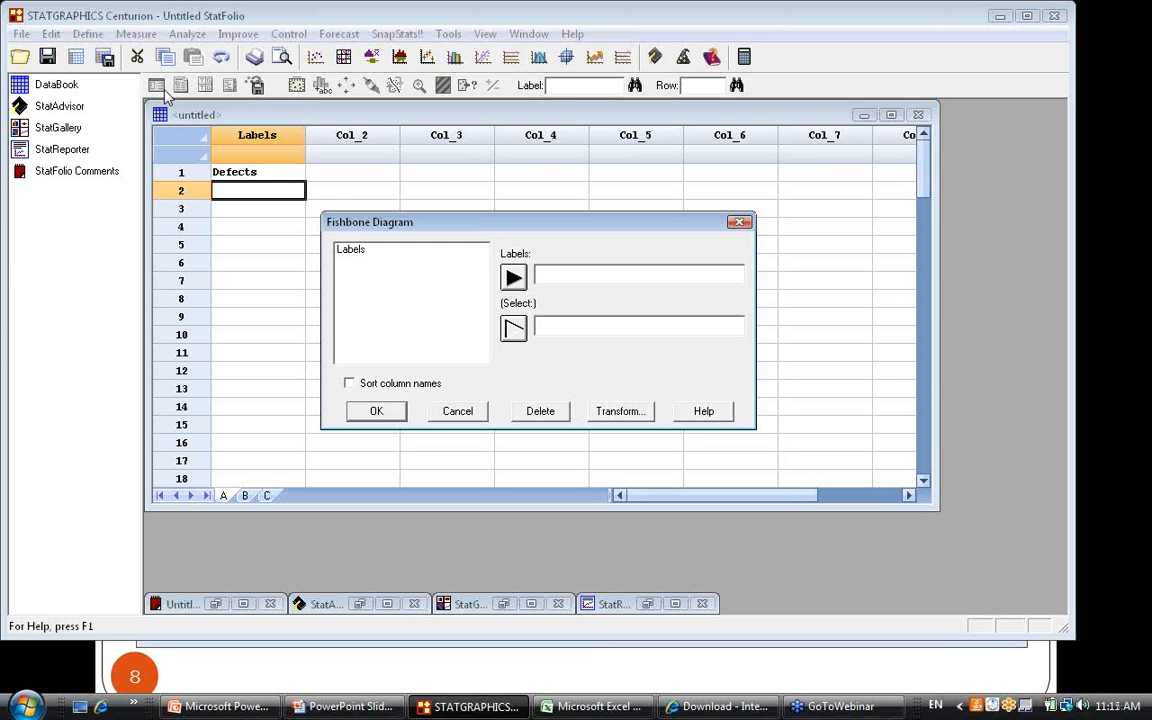
pyautogui.click(380, 252)
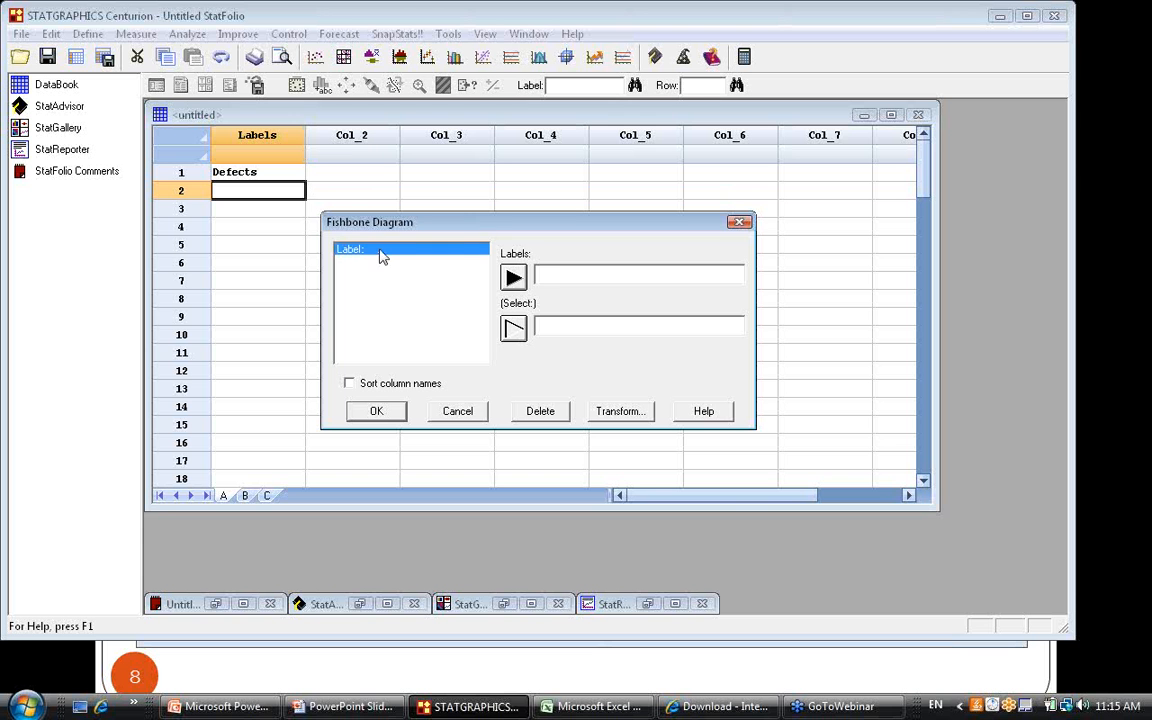
pyautogui.click(513, 278)
pyautogui.click(384, 411)
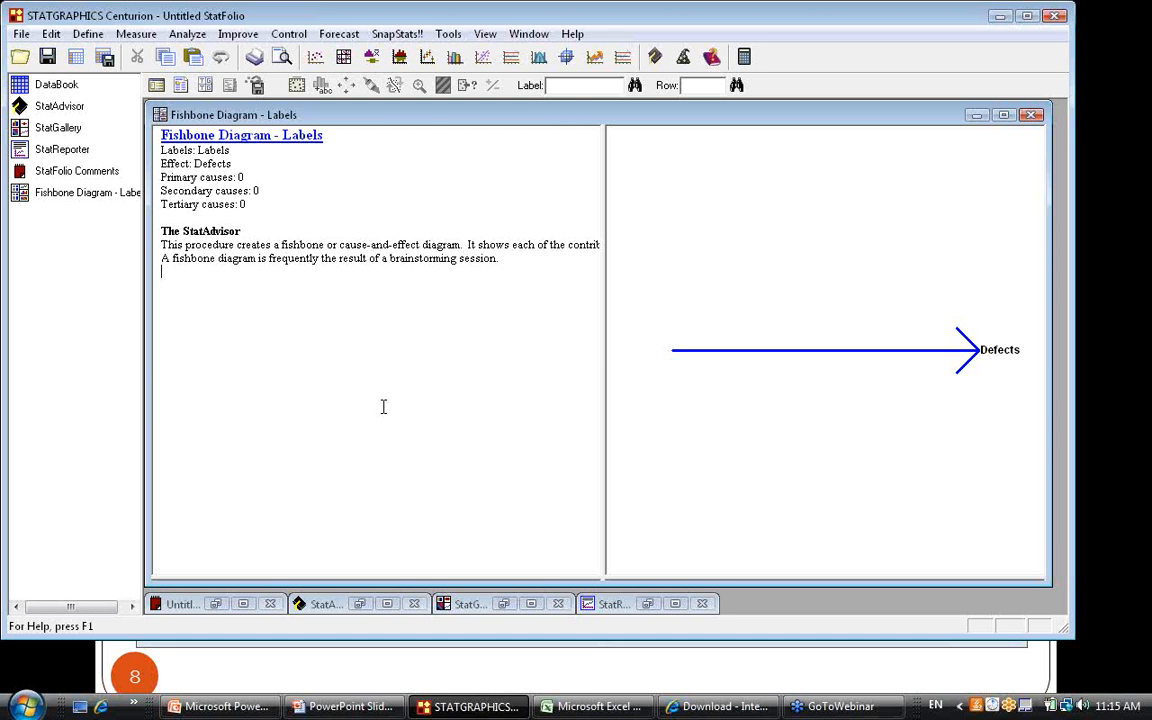
# Widen the fishbone diagram pane and open the diagram's cause entries for editing, placed clear of the diagram.
pyautogui.moveTo(603, 357); pyautogui.dragTo(465, 347)
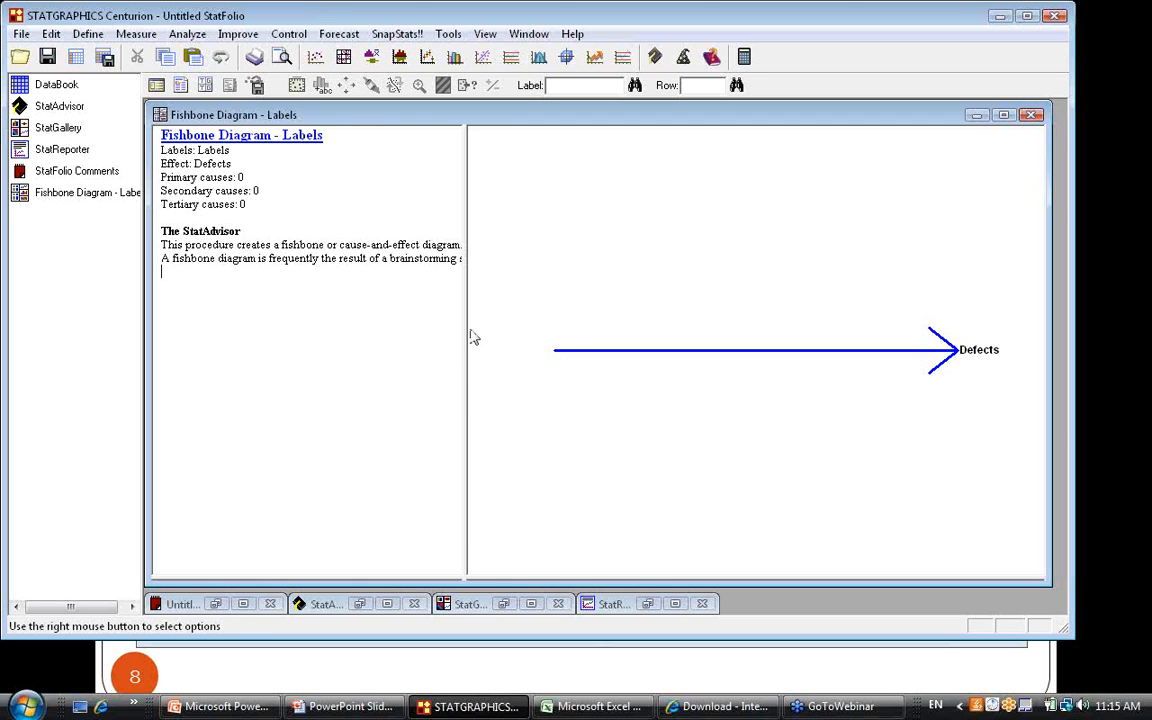
pyautogui.rightClick(319, 172)
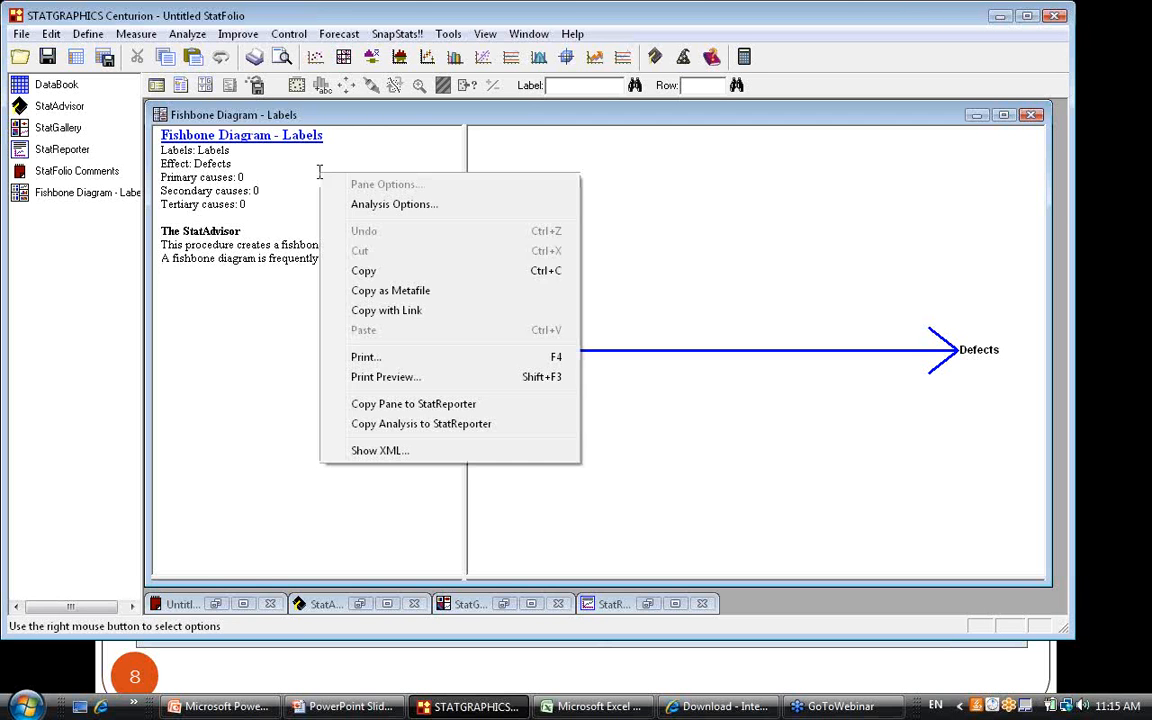
pyautogui.click(367, 205)
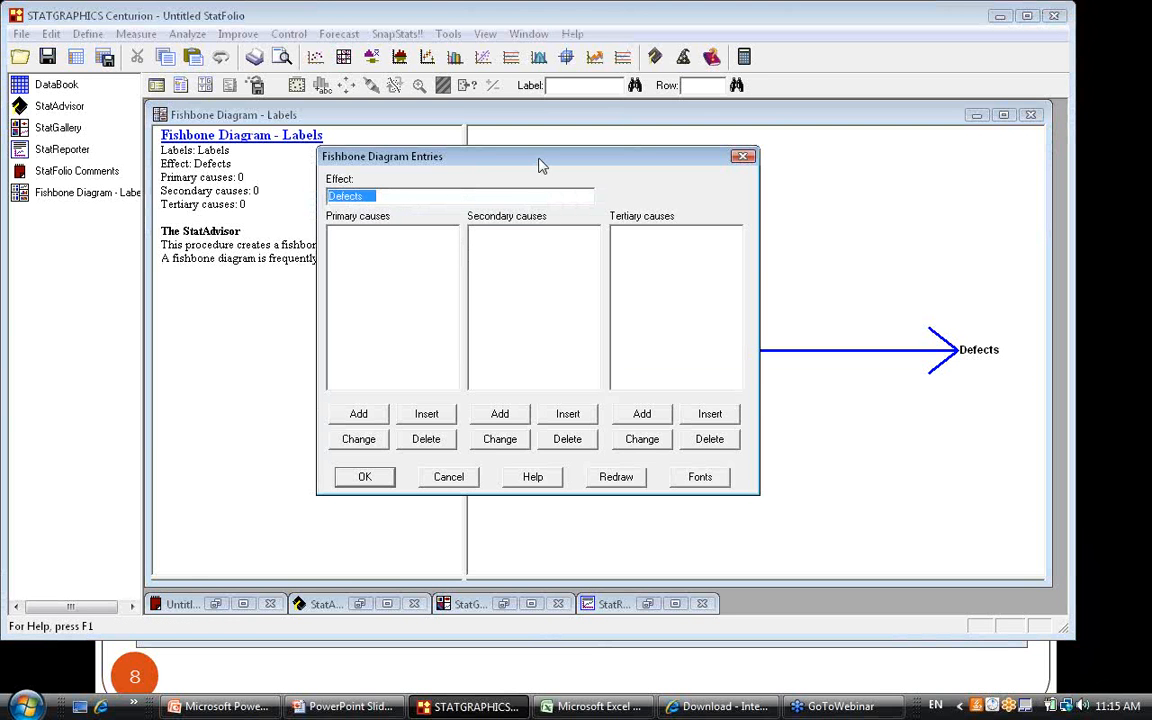
pyautogui.moveTo(521, 163); pyautogui.dragTo(238, 100)
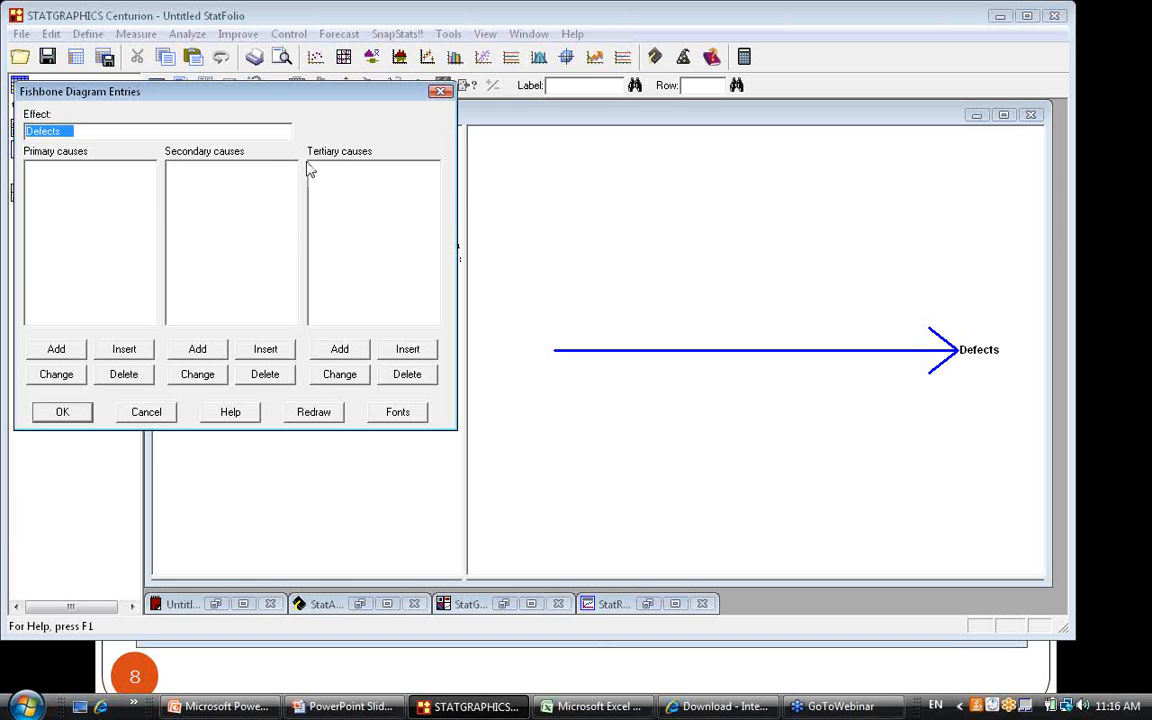
# Add Materials and Personnel as primary causes of Defects.
pyautogui.click(57, 349)
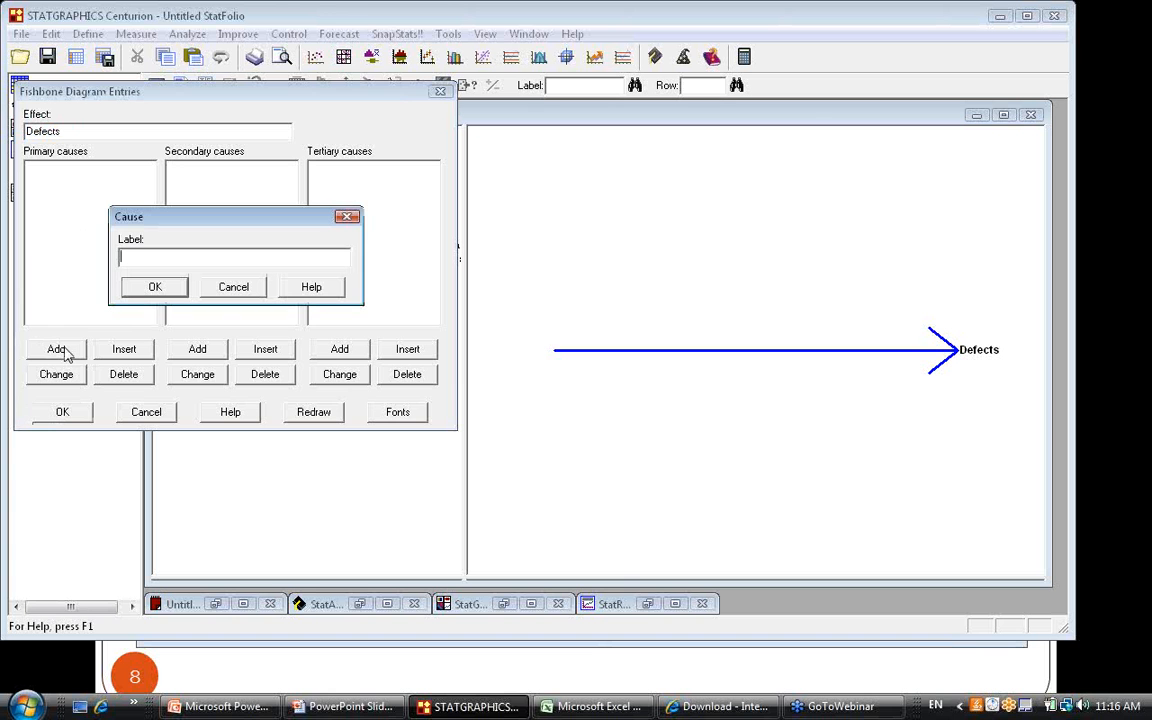
pyautogui.write('Materials')
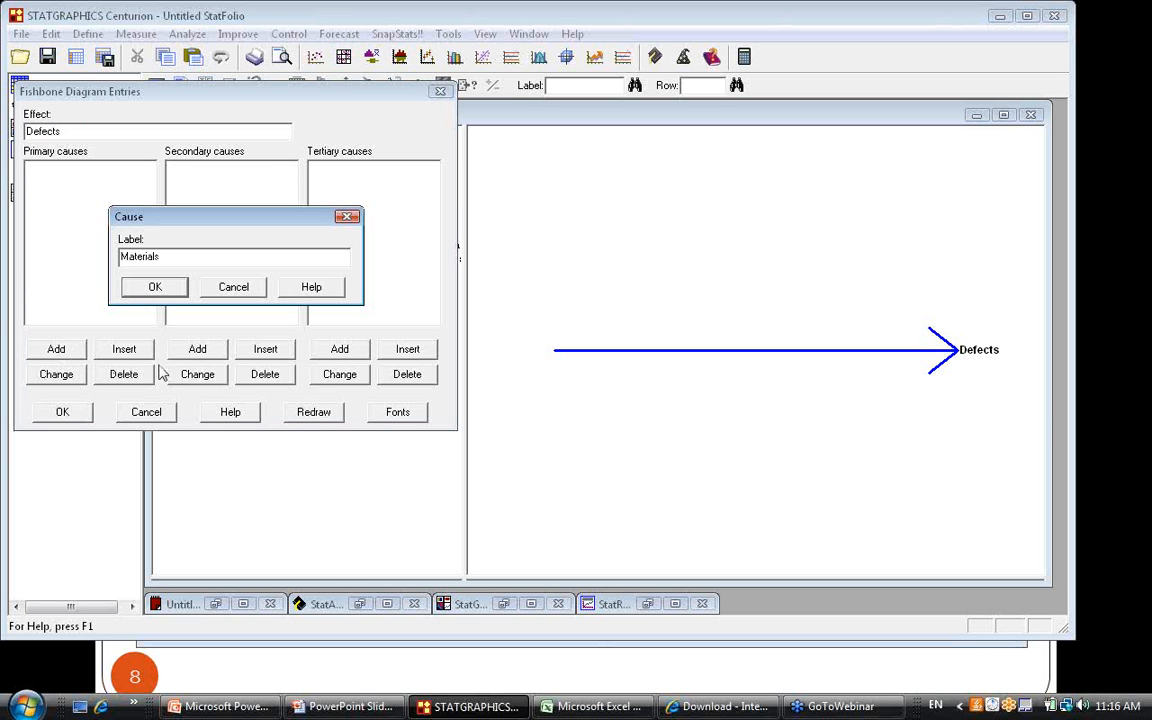
pyautogui.click(148, 286)
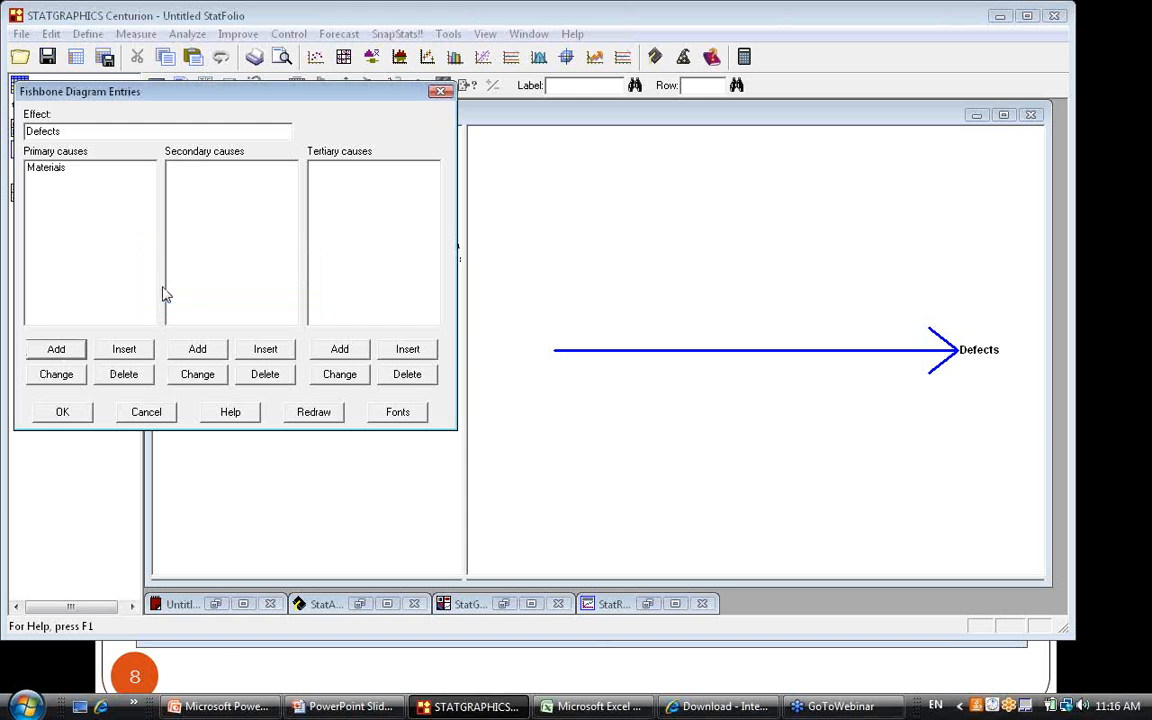
pyautogui.click(78, 349)
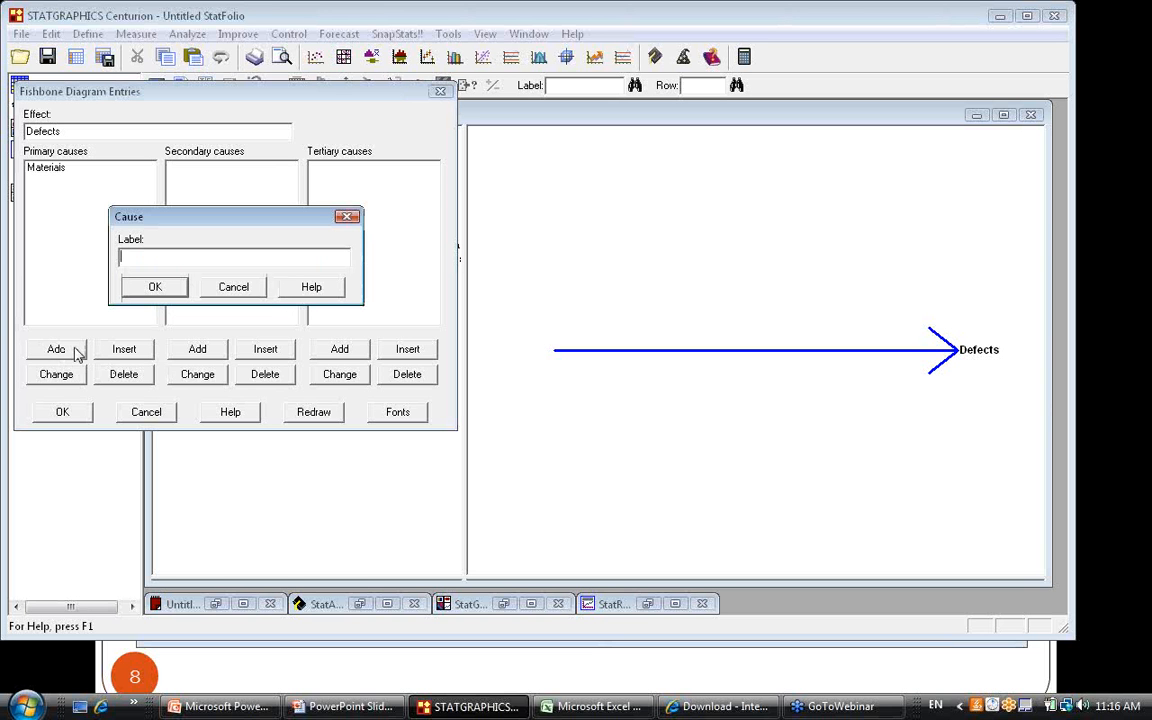
pyautogui.write('Personnel')
pyautogui.click(142, 287)
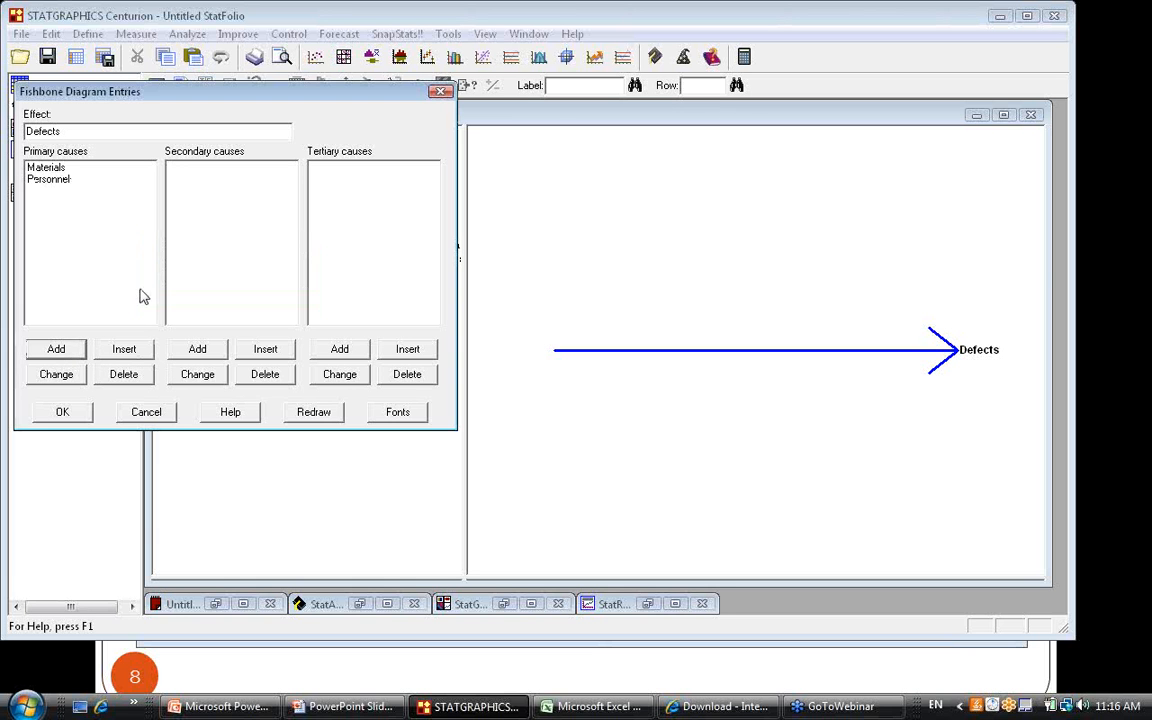
# Add Environment and Machines as further primary causes and redraw the fishbone diagram.
pyautogui.click(70, 349)
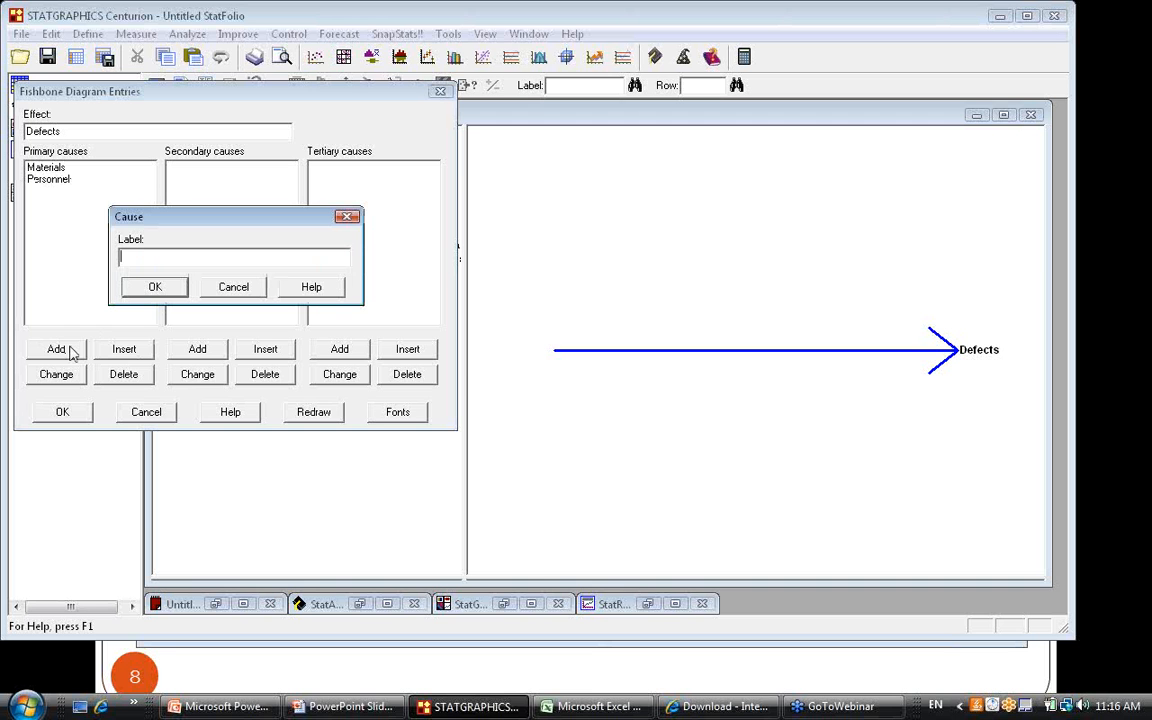
pyautogui.write('Environem')
pyautogui.press('BackSpace')
pyautogui.press('BackSpace')
pyautogui.write('ment')
pyautogui.click(156, 287)
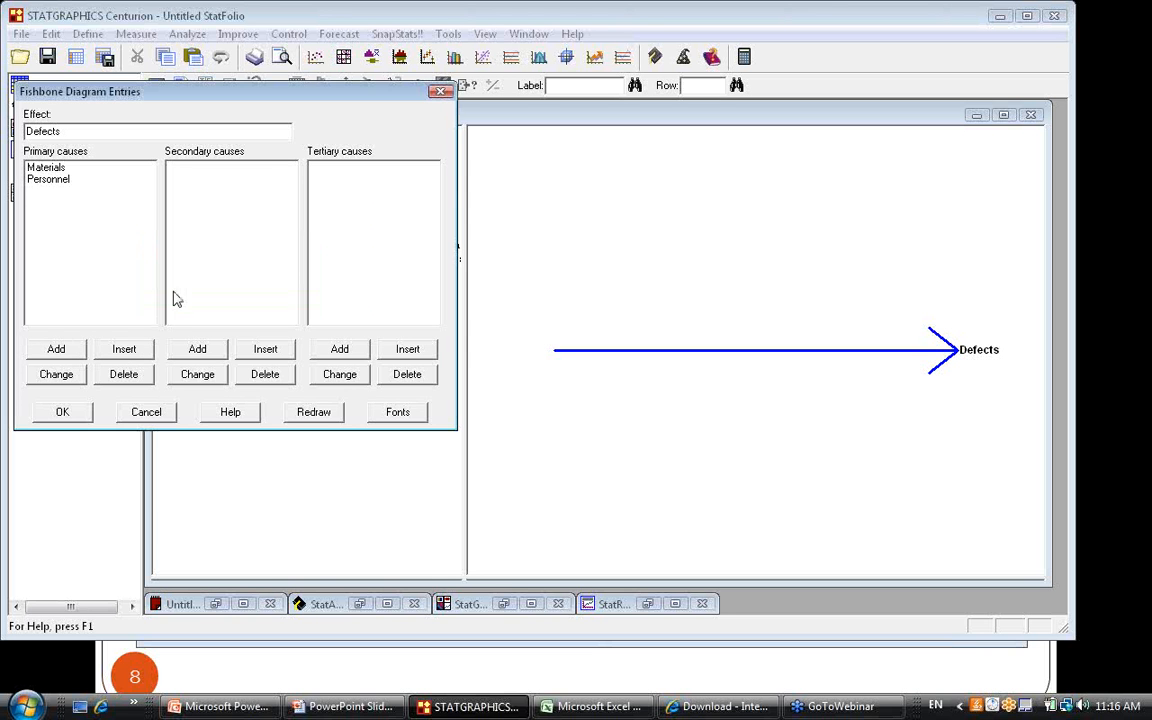
pyautogui.click(78, 352)
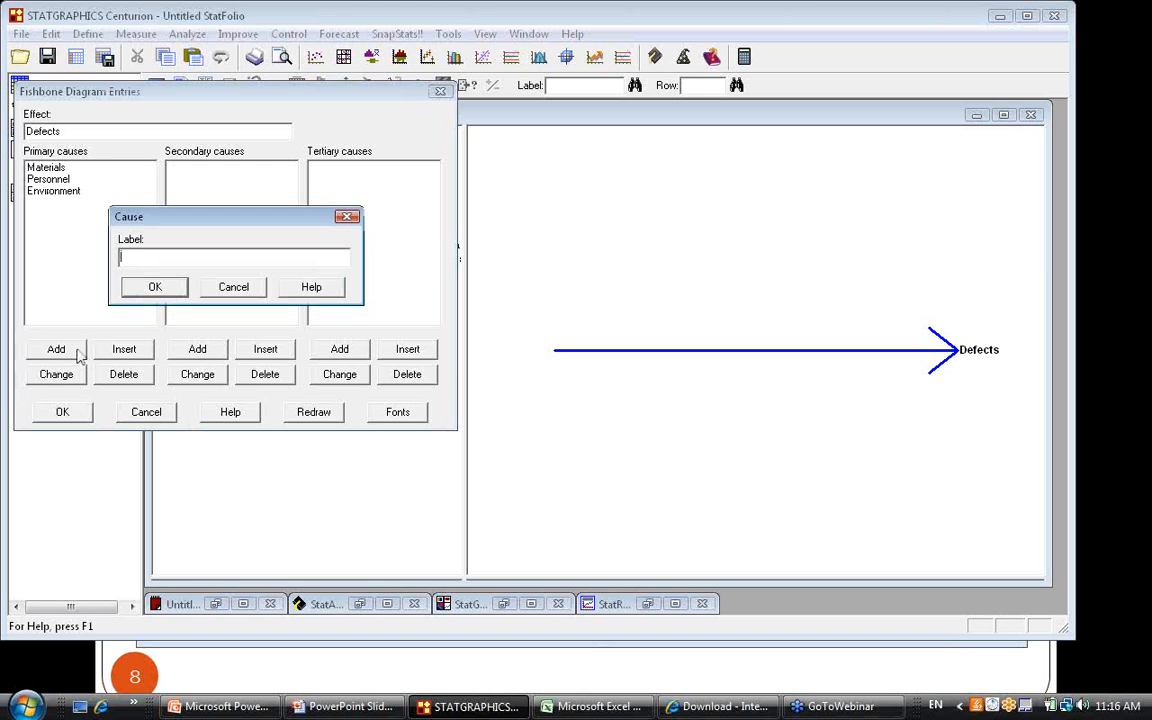
pyautogui.write('Machines')
pyautogui.click(171, 287)
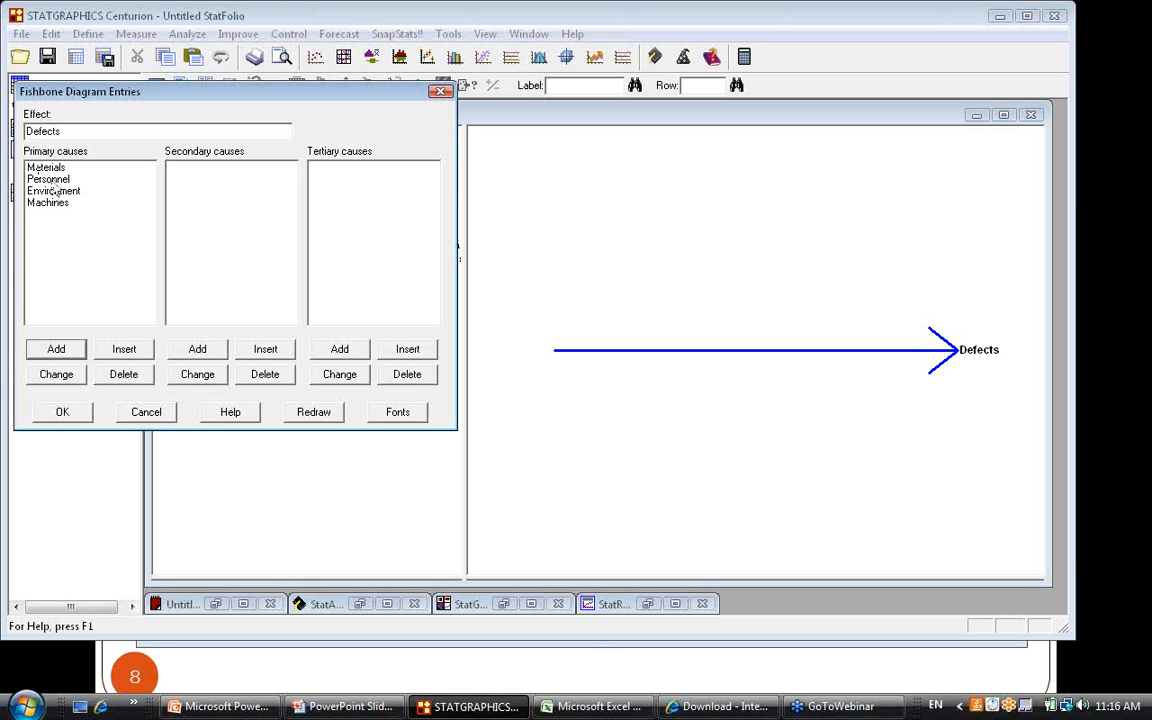
pyautogui.click(308, 414)
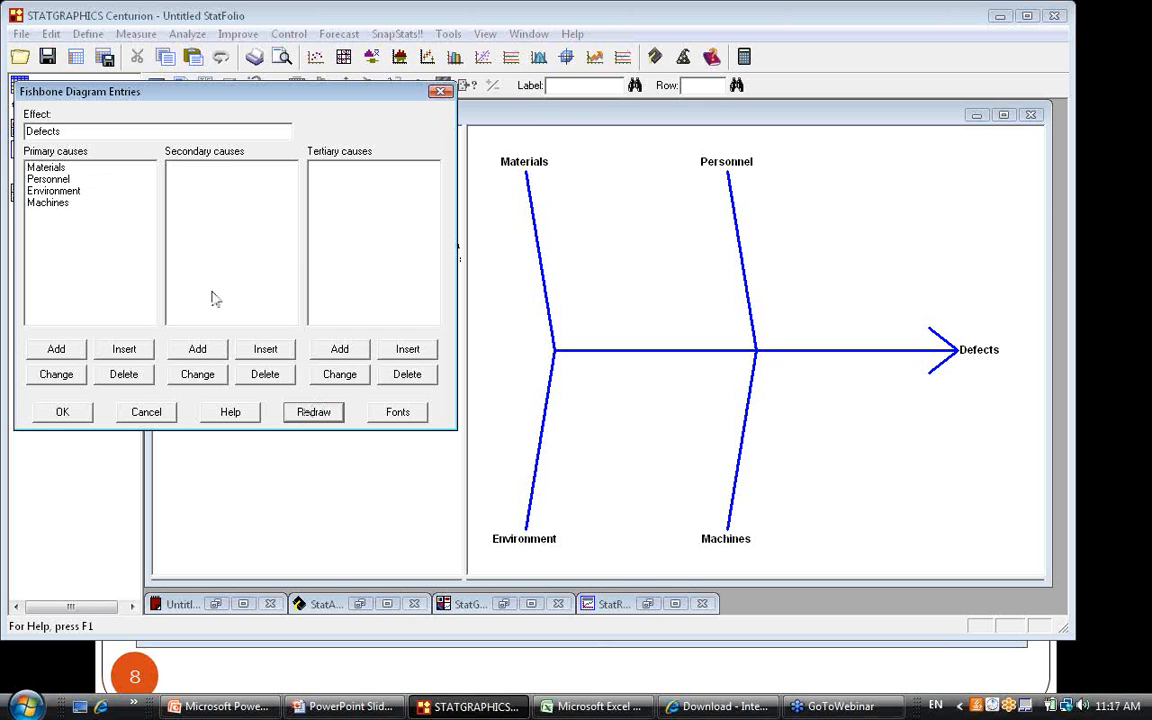
# Add the secondary causes Shifts, Training and Operators under Personnel and redraw the diagram.
pyautogui.click(64, 180)
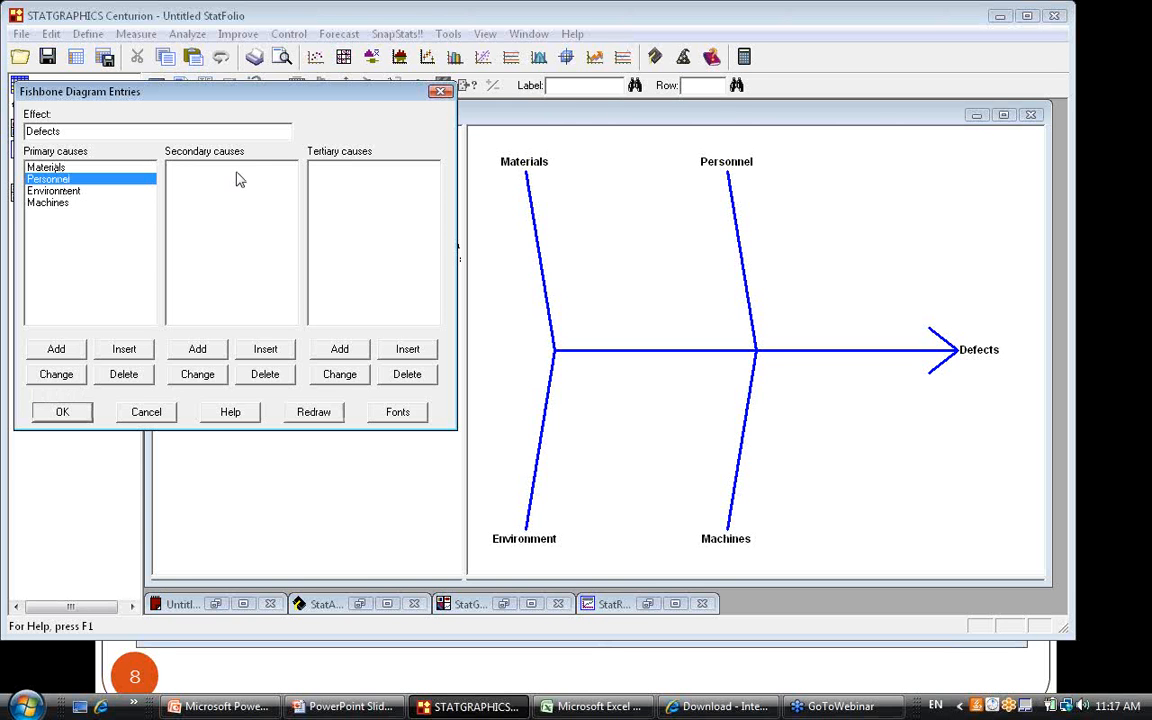
pyautogui.click(198, 352)
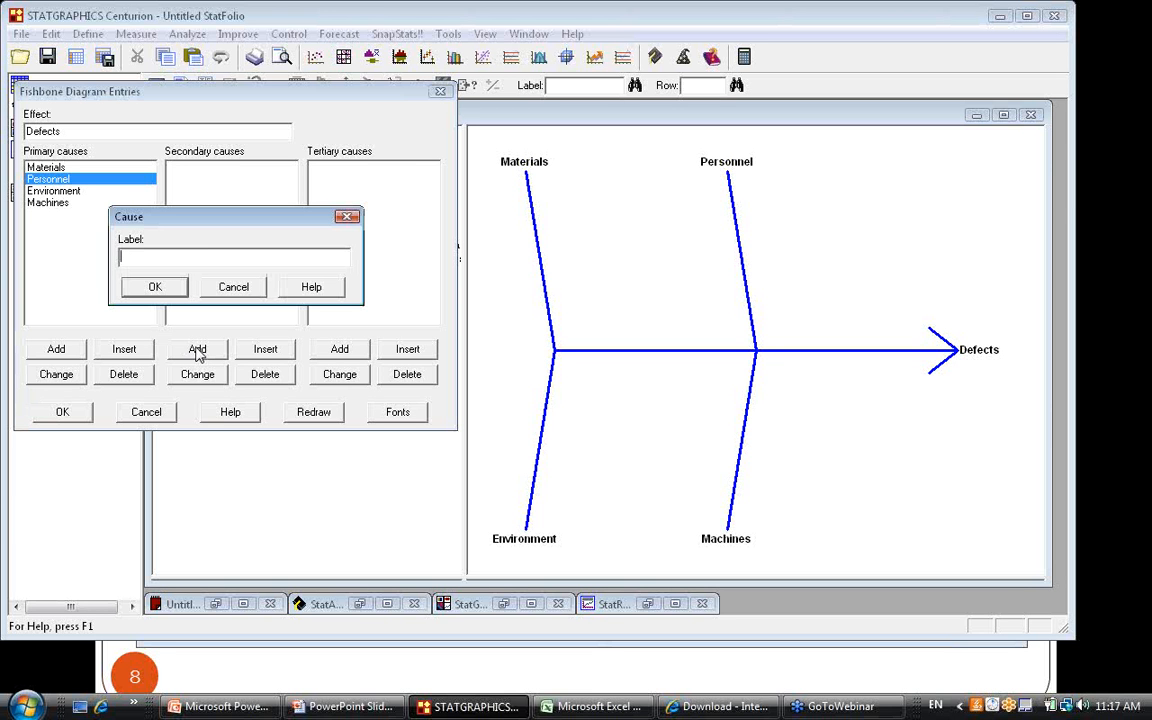
pyautogui.write('Shifts')
pyautogui.click(161, 288)
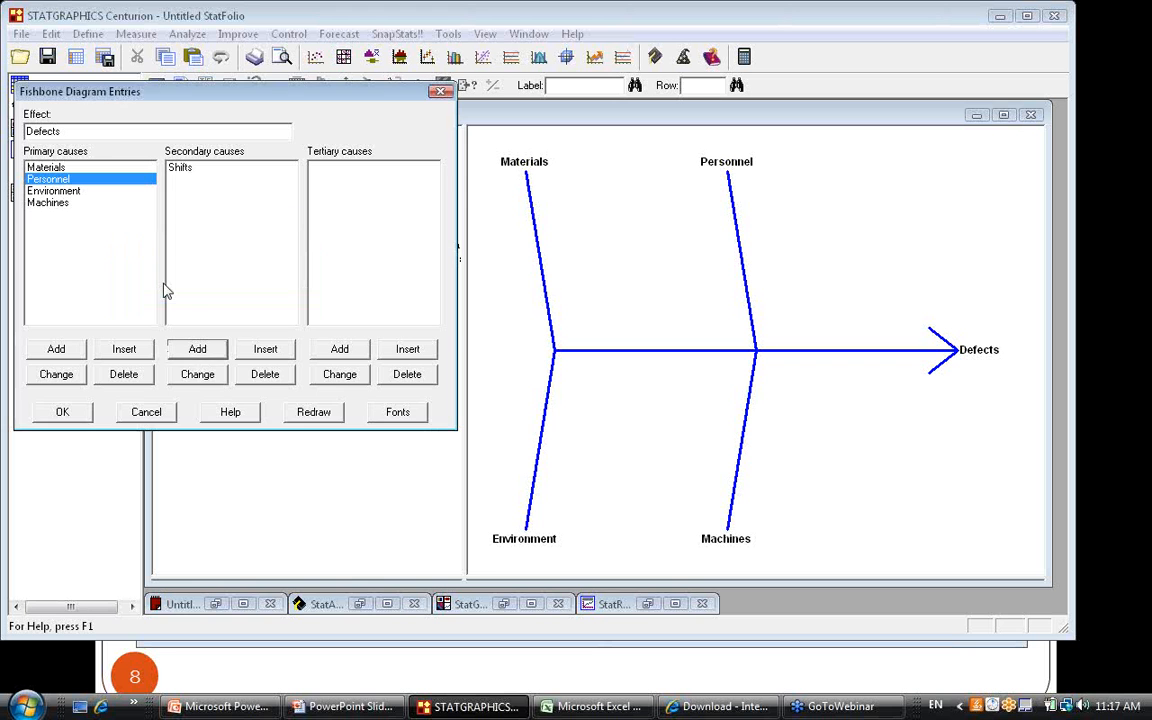
pyautogui.click(198, 350)
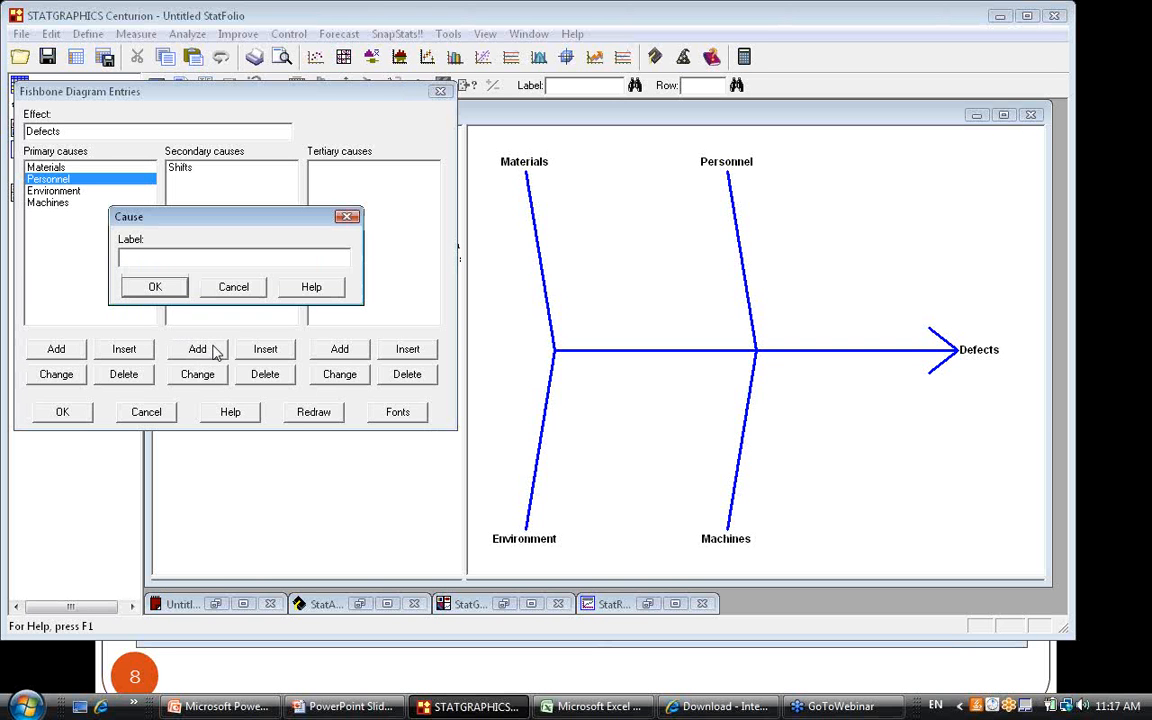
pyautogui.write('Training')
pyautogui.click(176, 291)
pyautogui.click(199, 349)
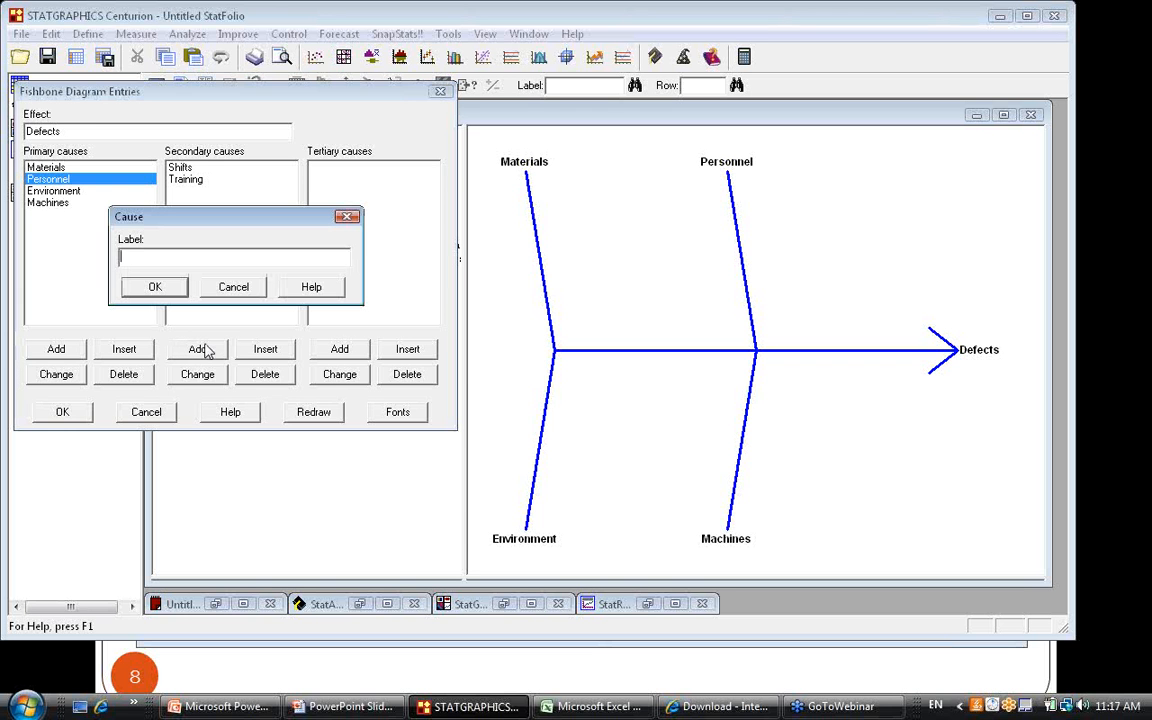
pyautogui.write('Operators')
pyautogui.click(155, 287)
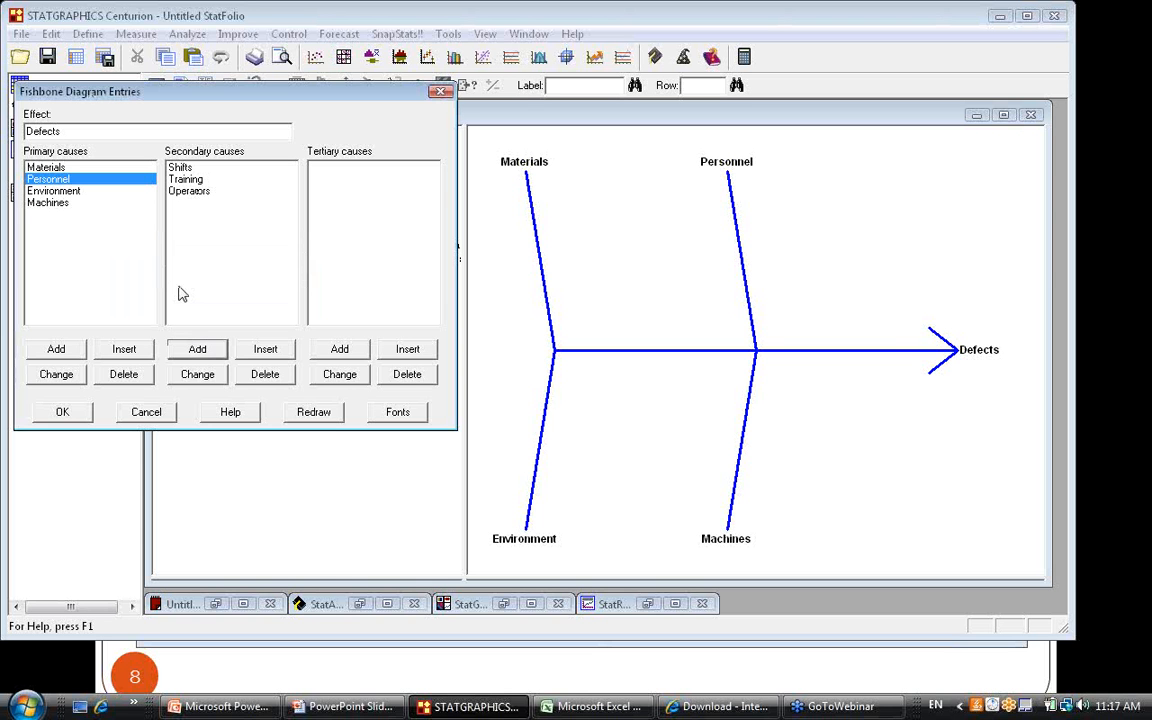
pyautogui.click(310, 414)
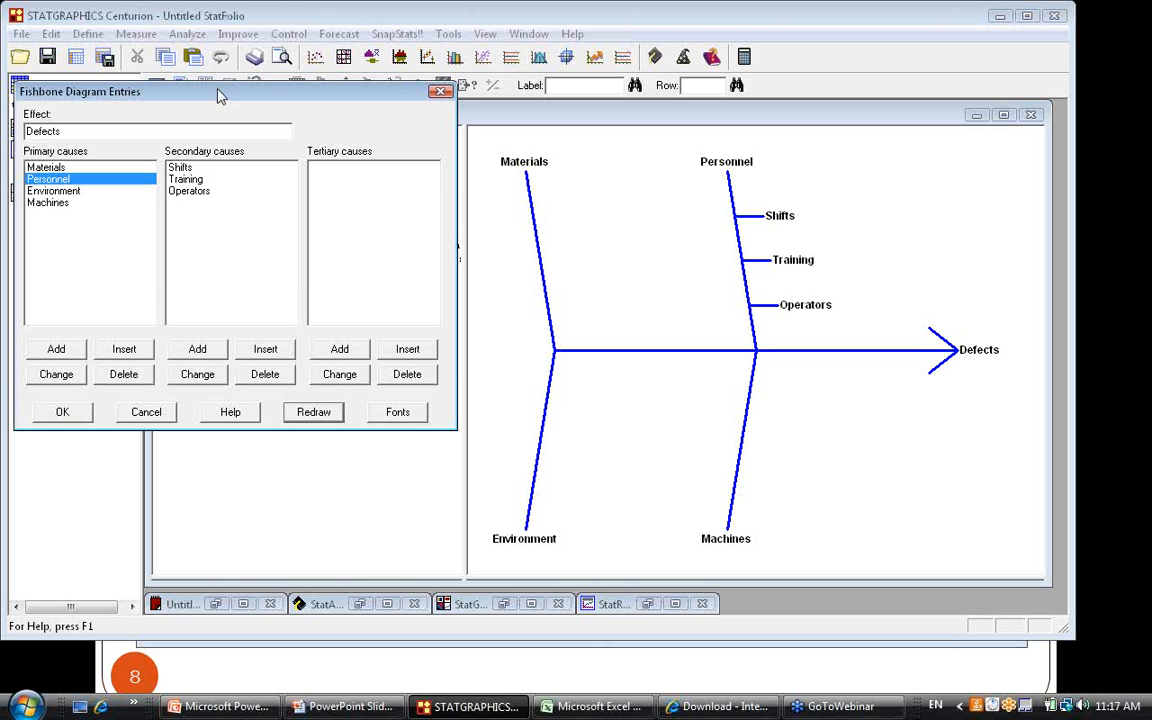
# Add Part-time as a tertiary cause under the secondary cause Operators.
pyautogui.click(198, 194)
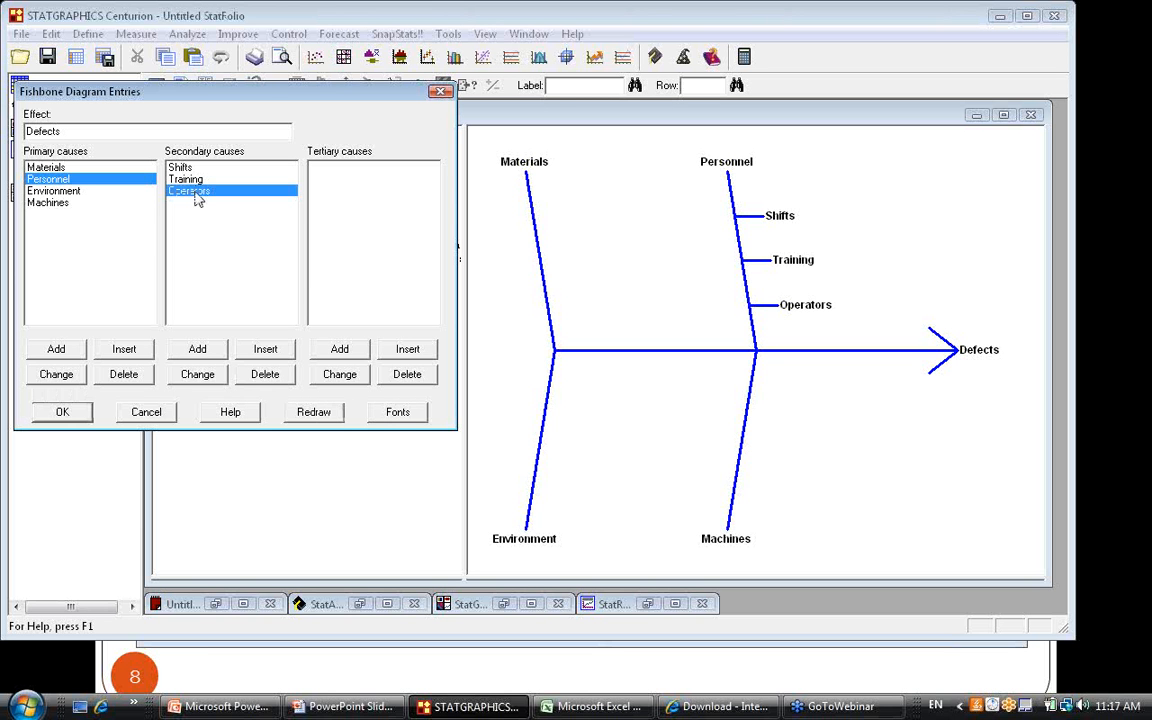
pyautogui.click(340, 350)
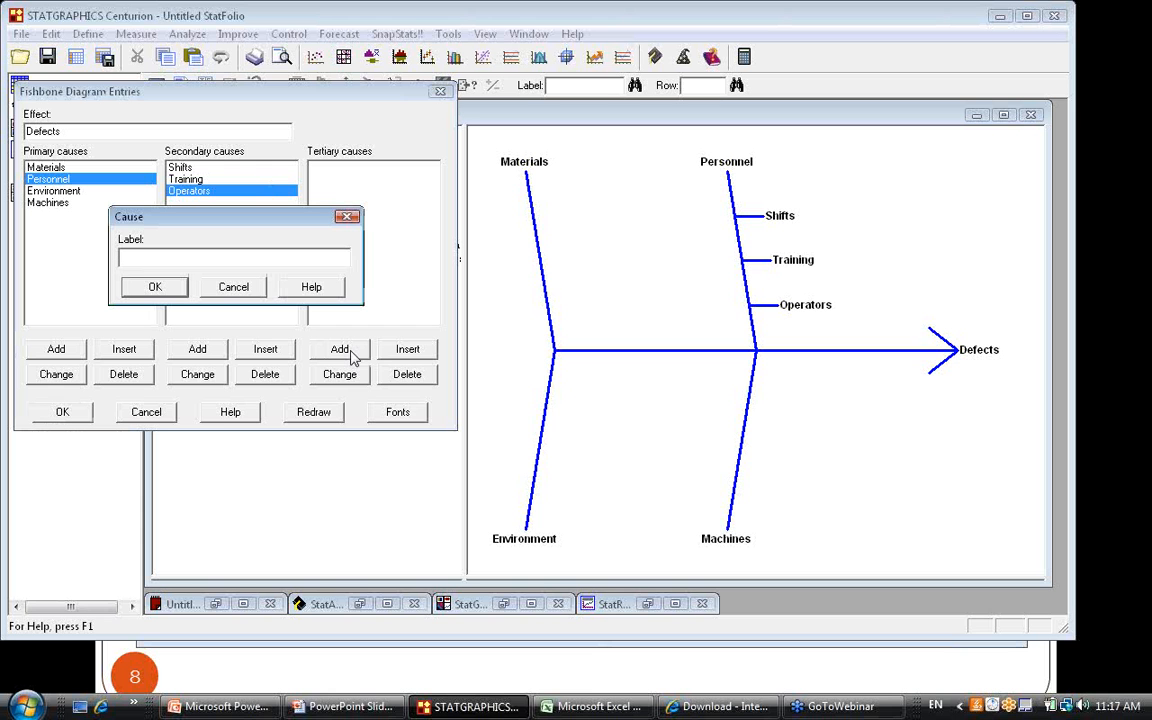
pyautogui.write('part-time')
pyautogui.click(124, 257)
pyautogui.press('BackSpace')
pyautogui.write('P')
pyautogui.click(172, 289)
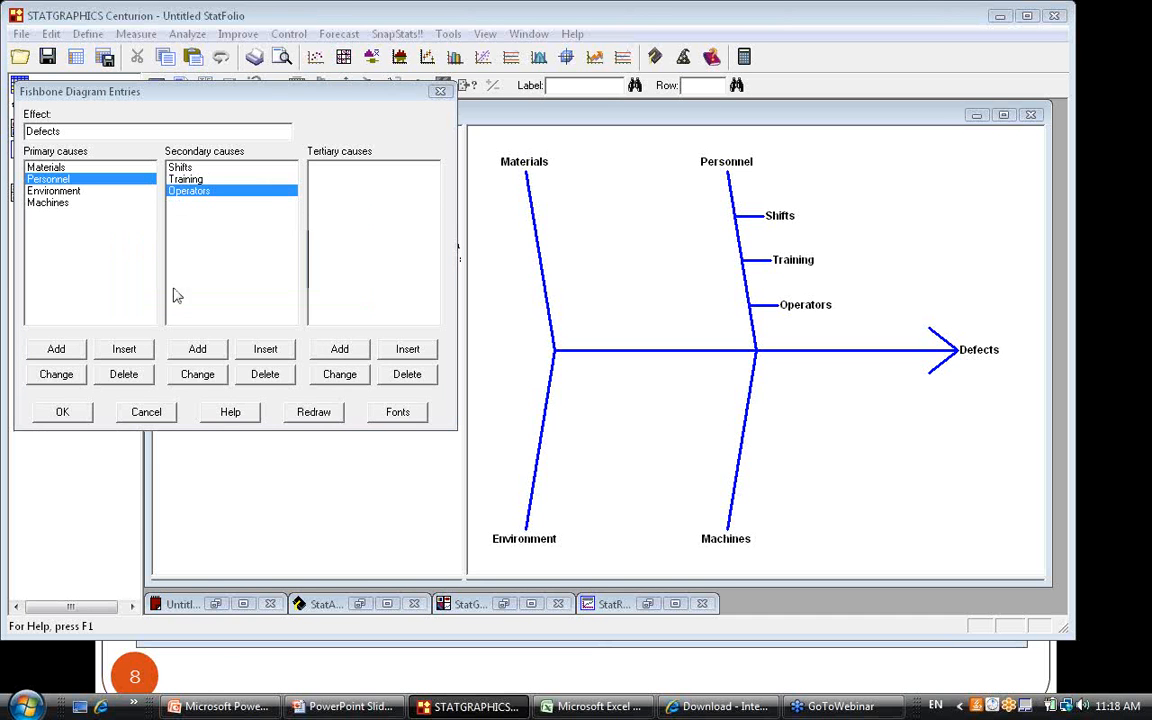
# Add Full-time as a second tertiary cause under Operators and redraw the diagram.
pyautogui.click(352, 352)
pyautogui.write('F')
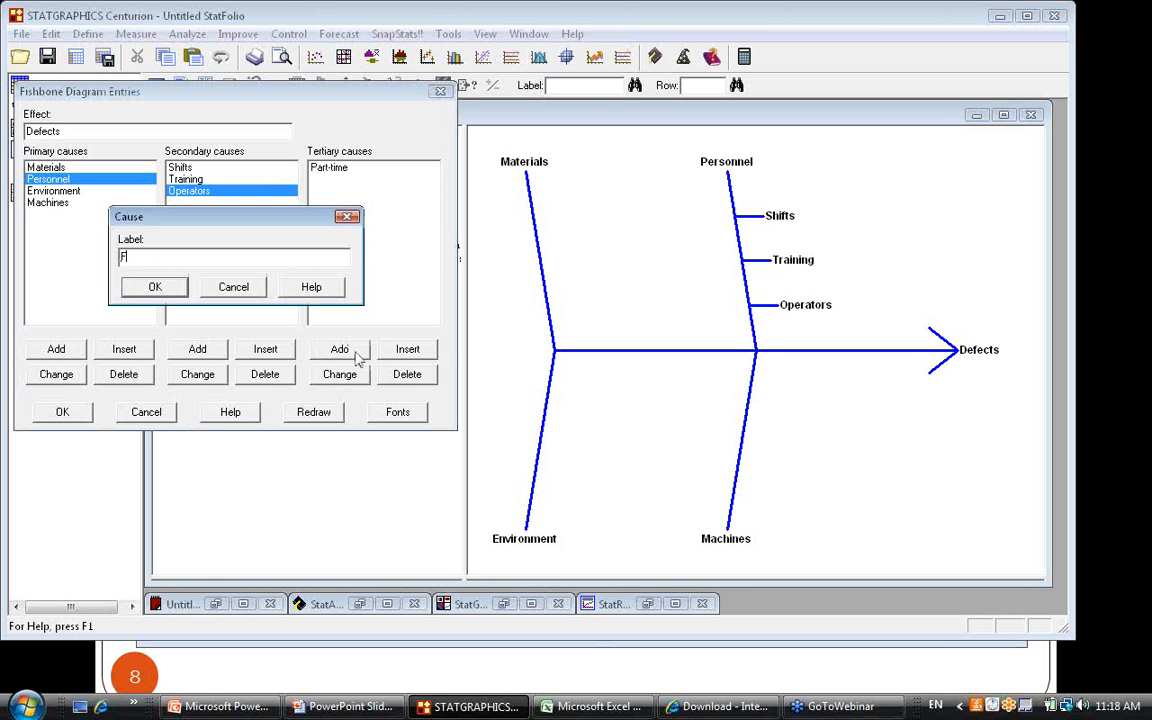
pyautogui.write('ull-time')
pyautogui.click(150, 285)
pyautogui.click(312, 413)
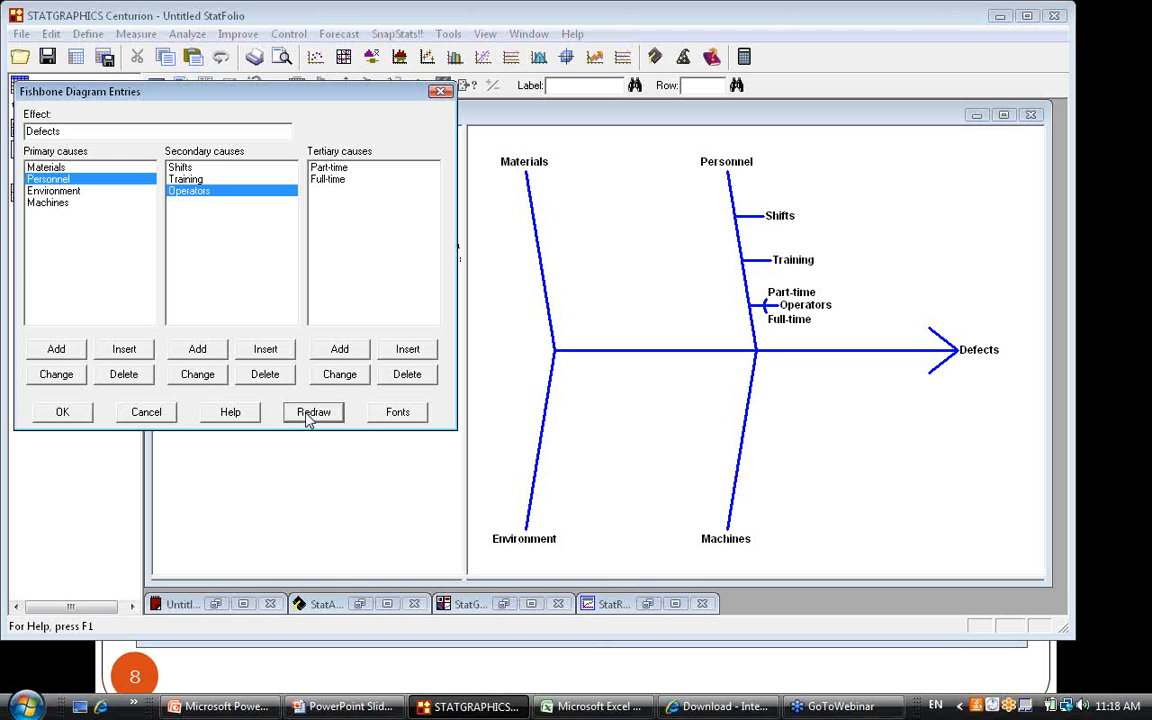
# Apply the fishbone entries and display the Labels column in the DataBook.
pyautogui.click(82, 412)
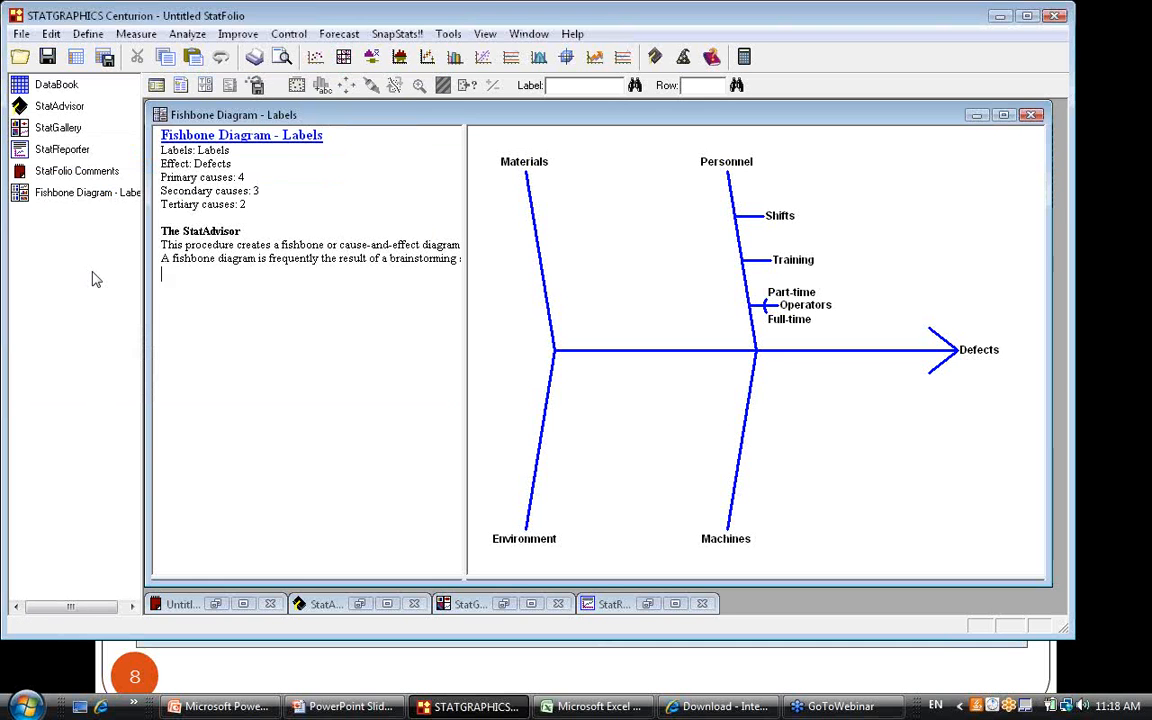
pyautogui.click(55, 88)
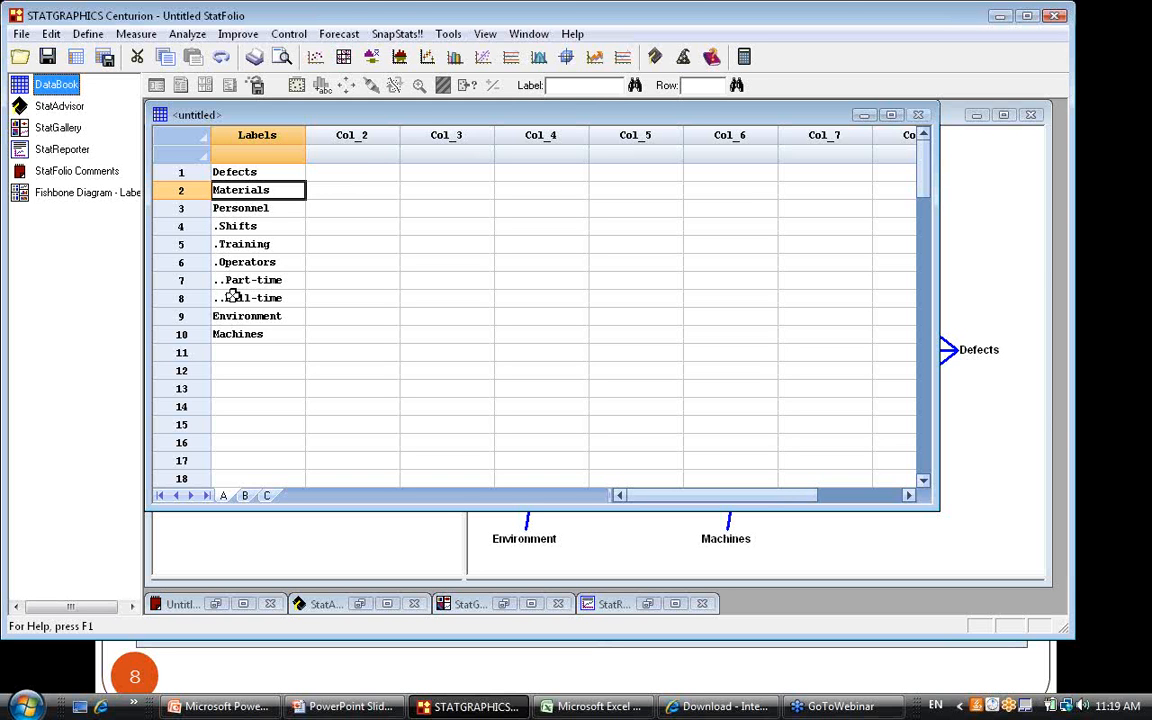
# Switch to Excel and start a Cause-and-Effect Diagram with the STATGRAPHICS add-in's Template option.
pyautogui.click(583, 712)
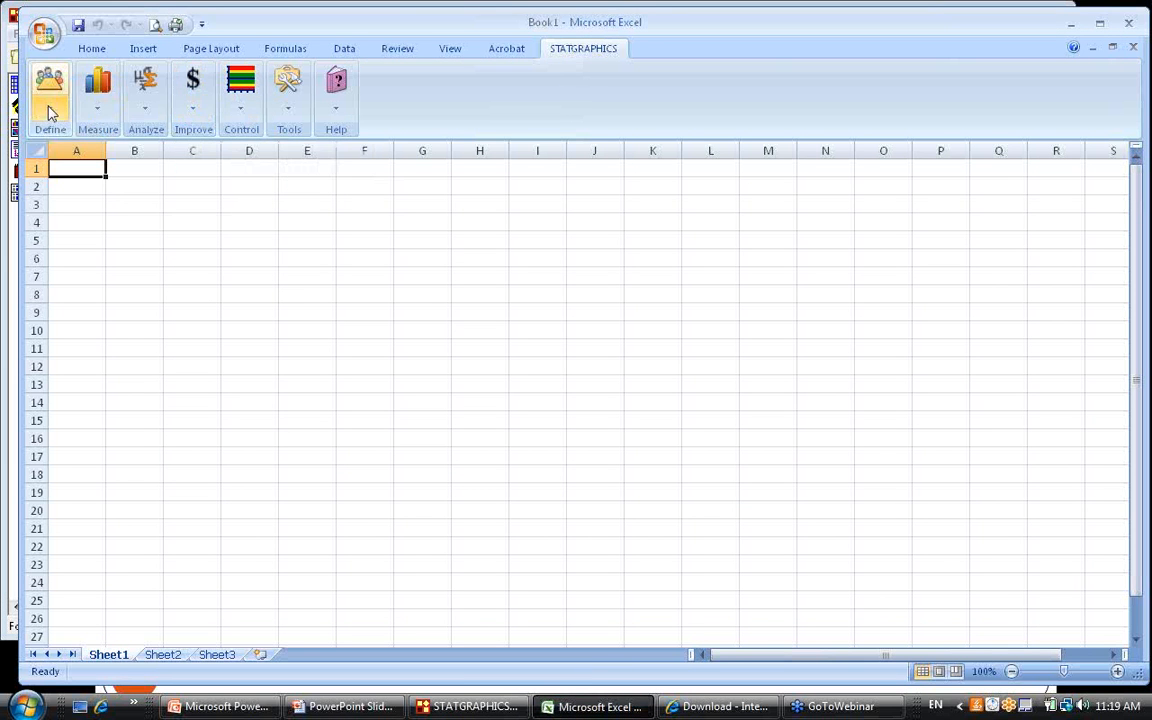
pyautogui.click(191, 117)
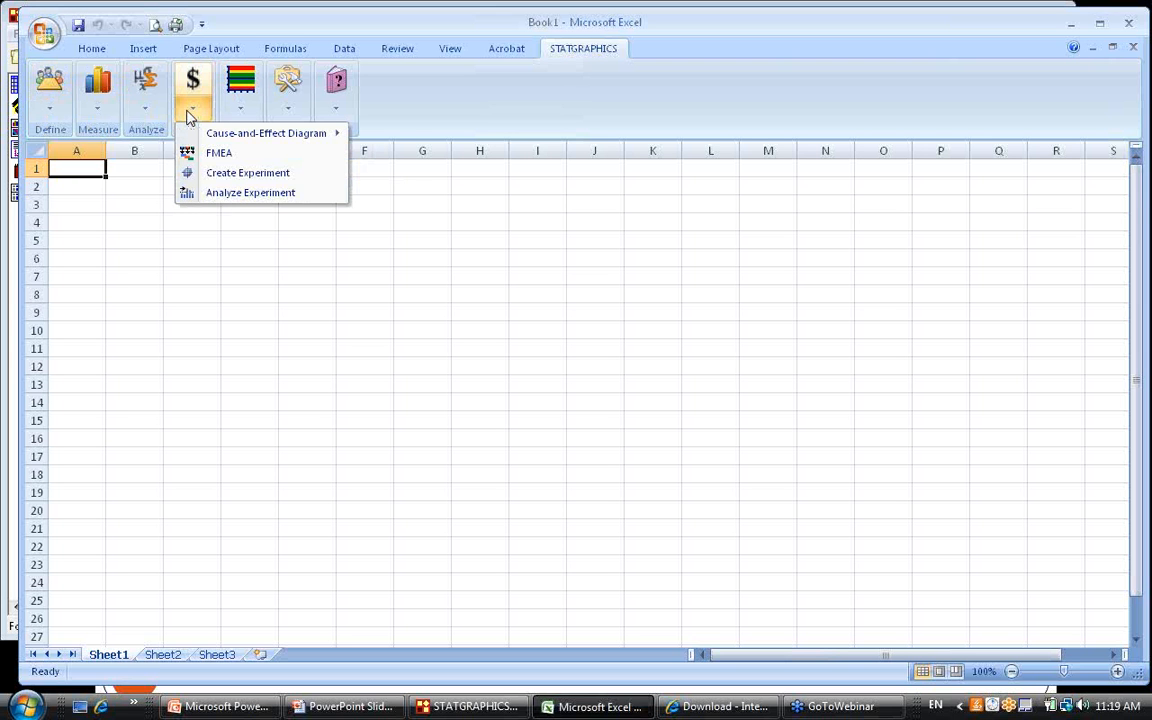
pyautogui.moveTo(226, 134)
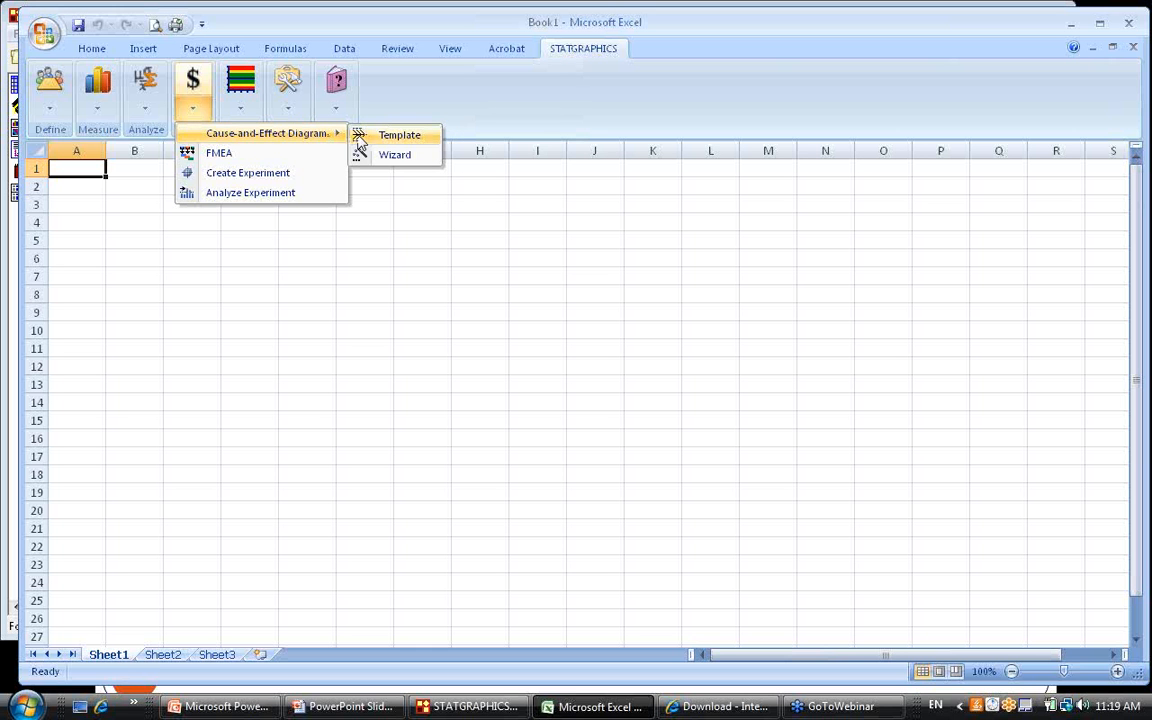
pyautogui.click(385, 140)
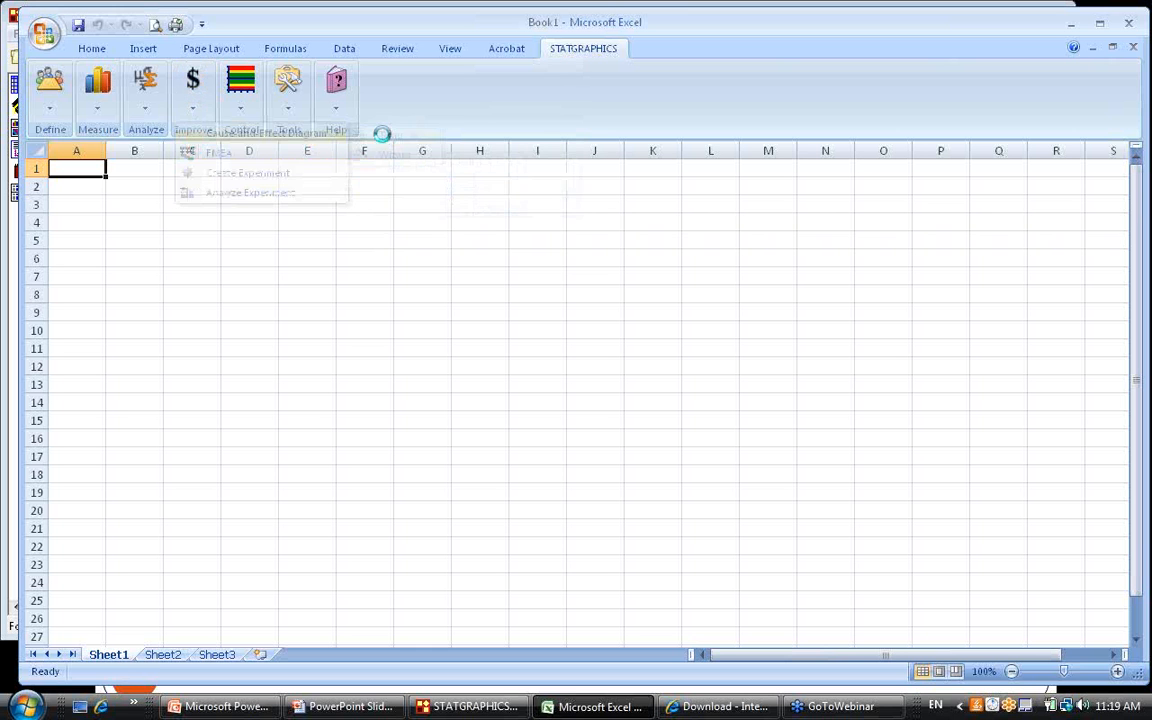
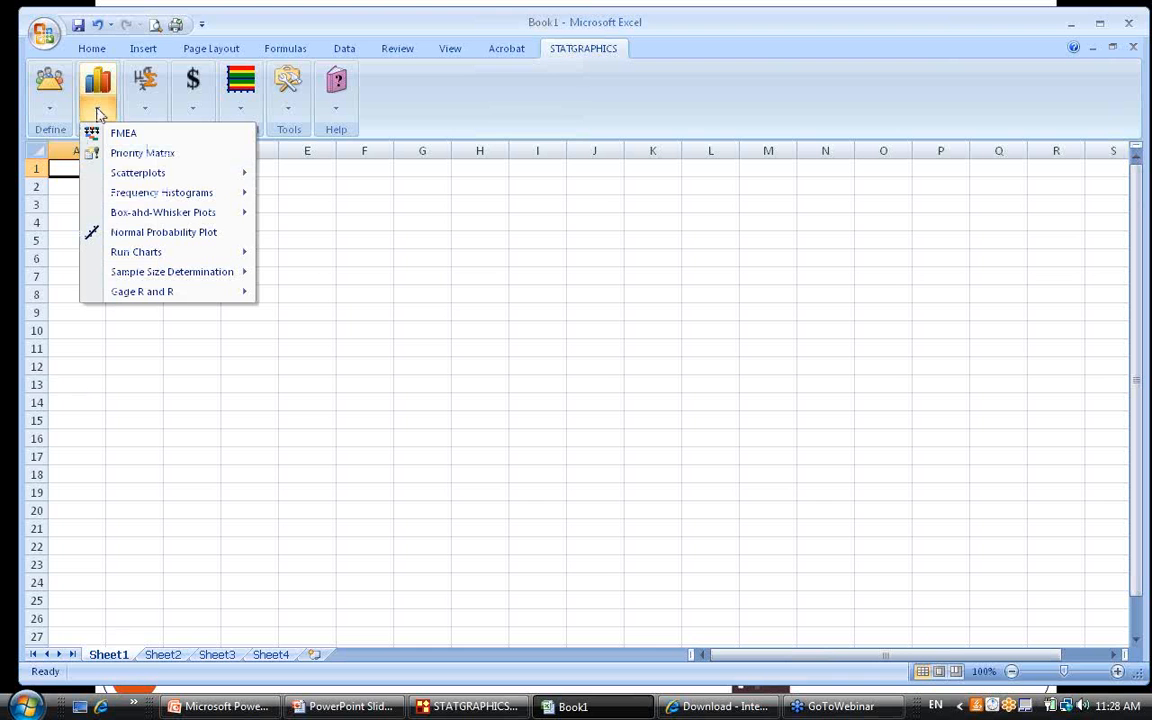
# Set up a Gage R and R study for 3 operators, 10 parts and 3 trials, with a single row for each part.
pyautogui.moveTo(176, 298)
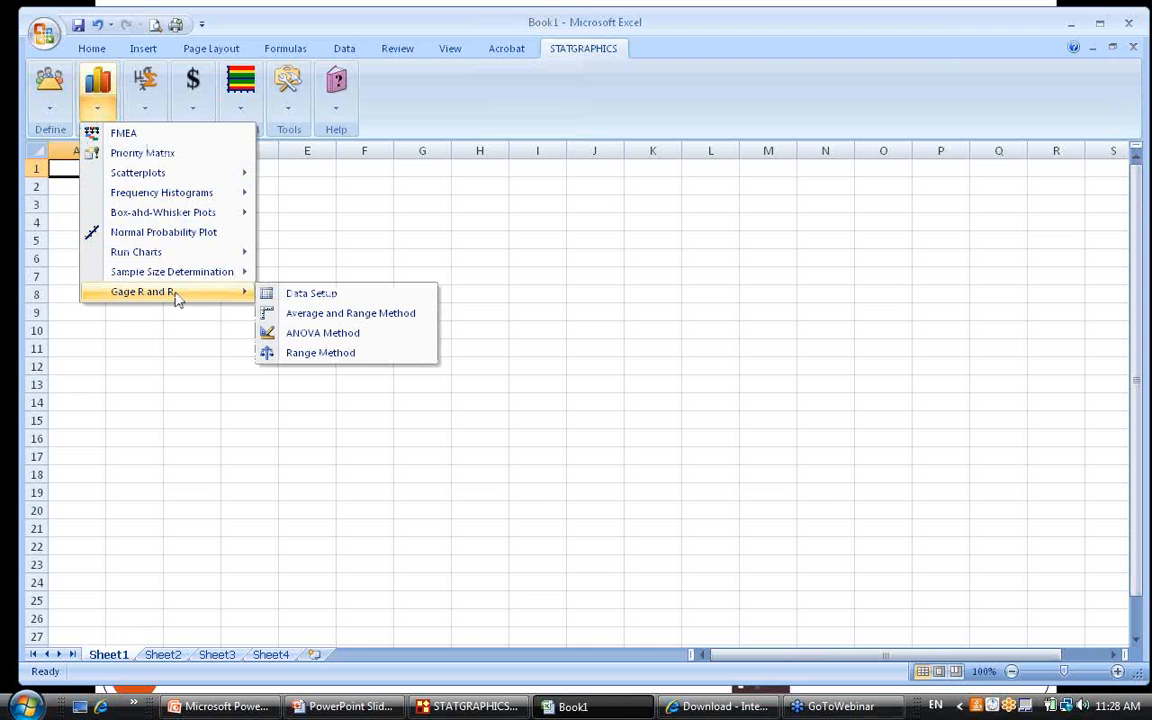
pyautogui.click(329, 294)
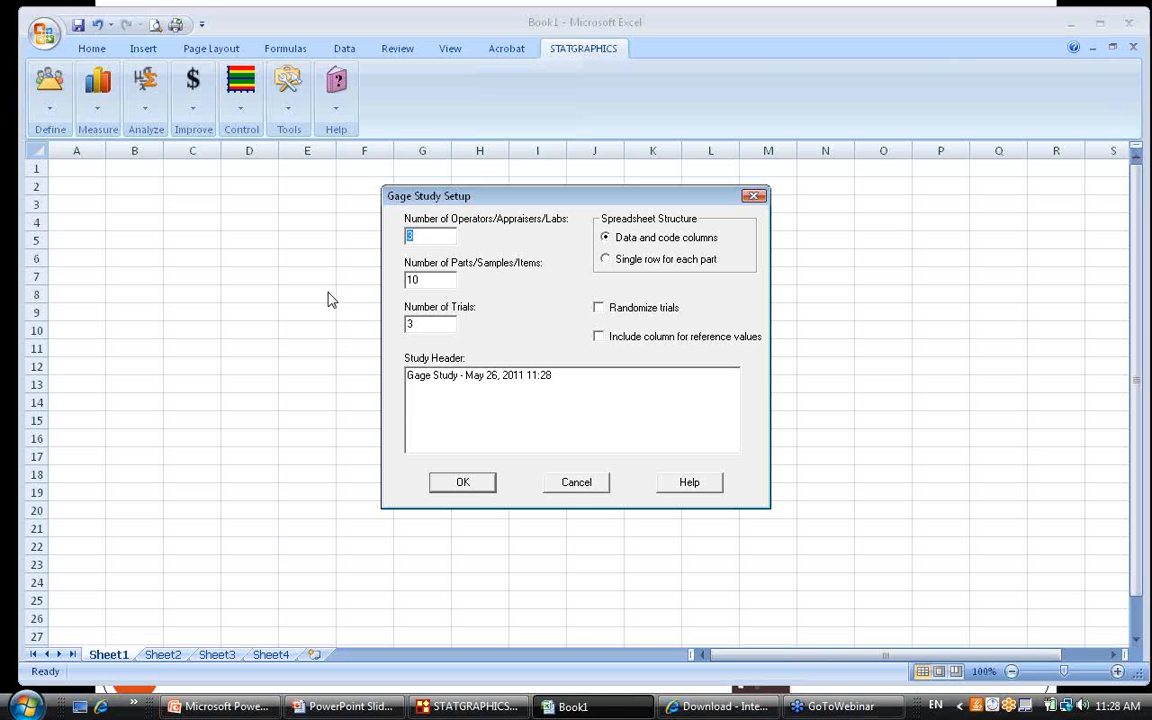
pyautogui.click(433, 237)
pyautogui.click(432, 280)
pyautogui.click(632, 264)
pyautogui.click(463, 483)
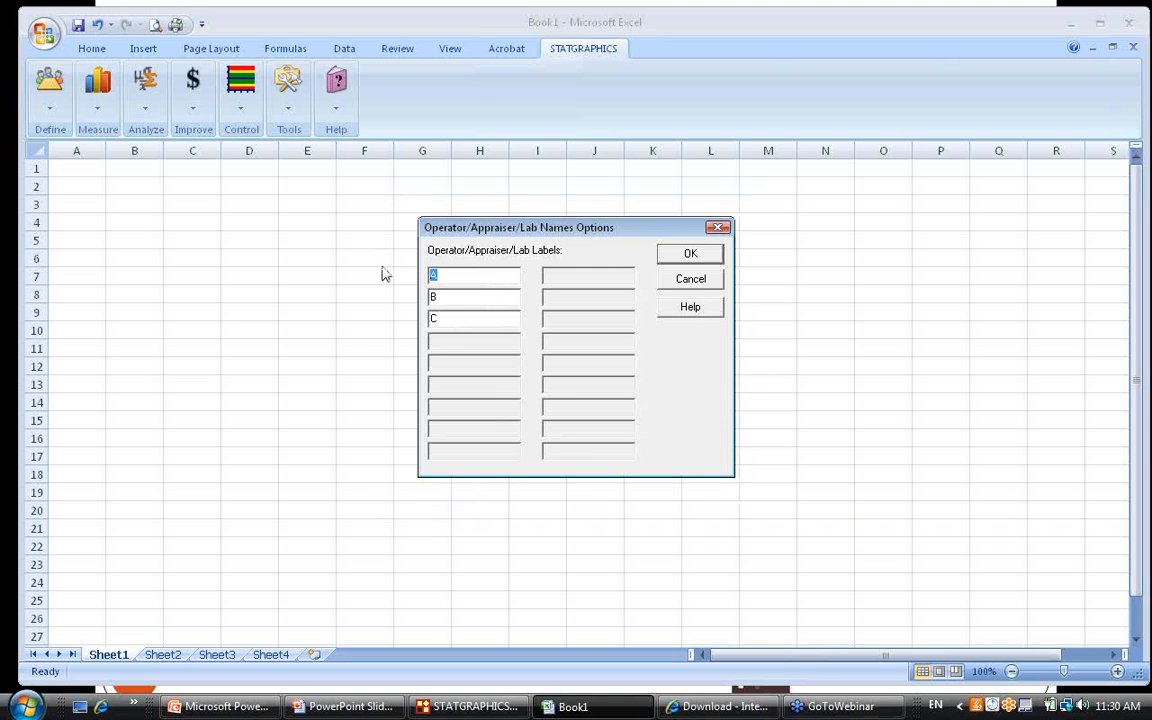
# Label the three operators with their first names and copy the gage study setup to the clipboard.
pyautogui.write('Anne')
pyautogui.press('Tab')
pyautogui.write('Bobarlos')
pyautogui.click(692, 254)
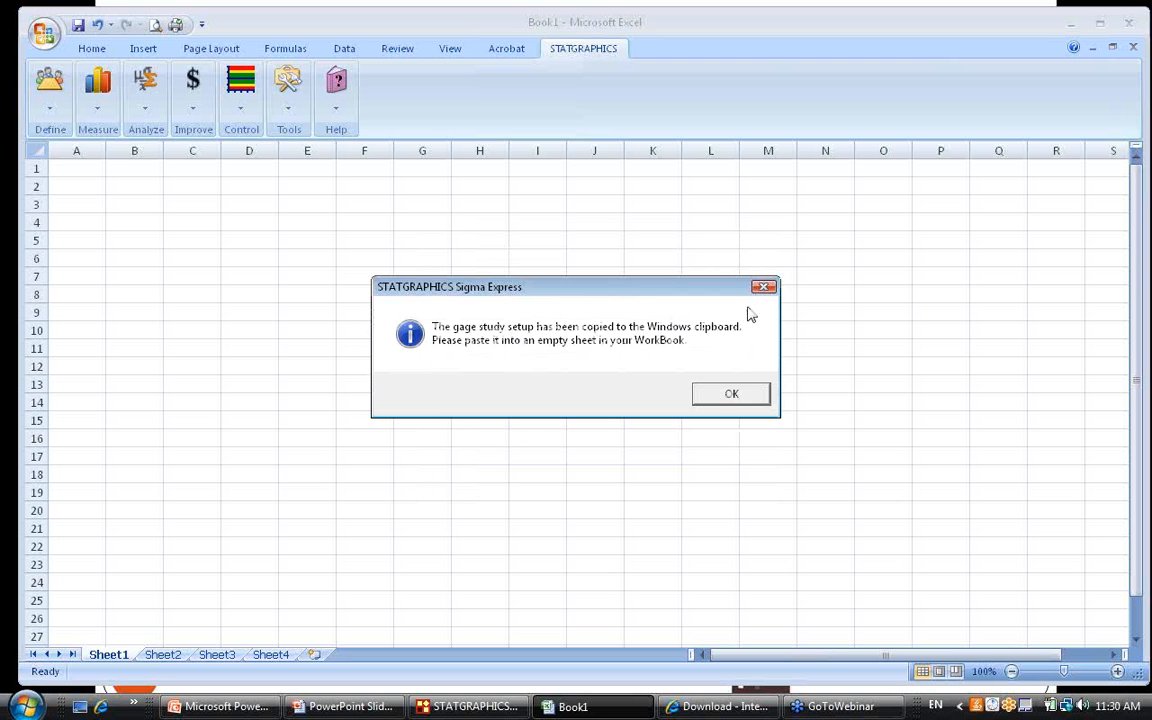
pyautogui.click(733, 394)
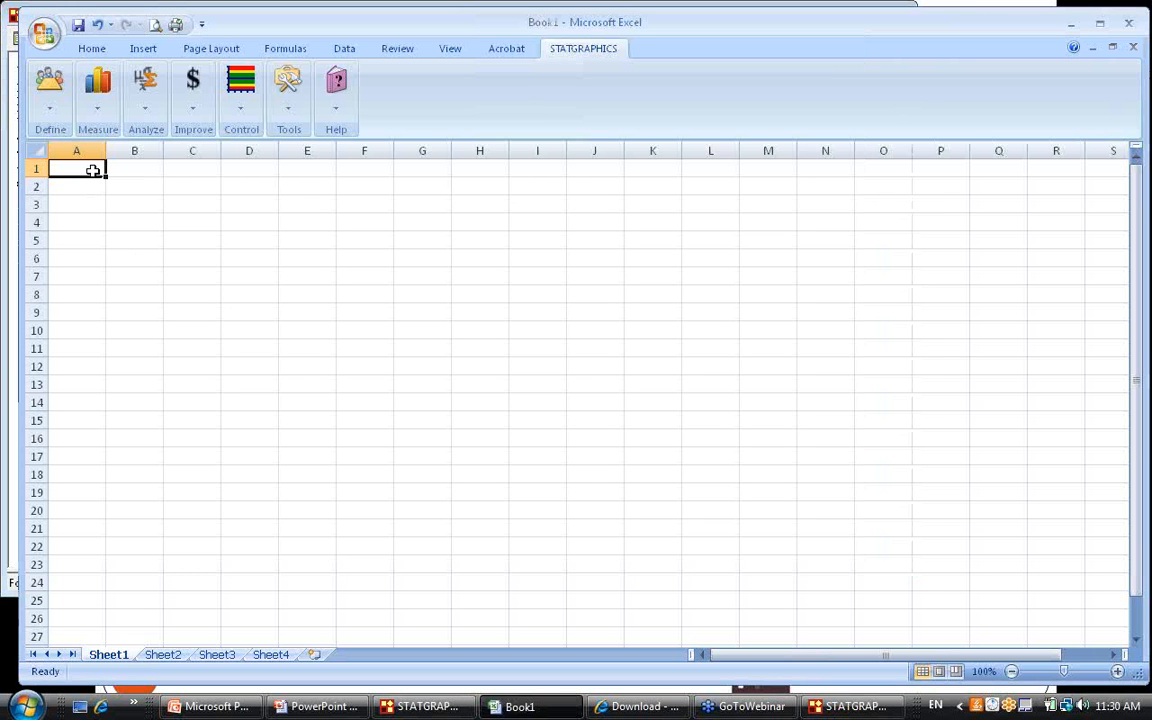
# Paste the gage study setup into Sheet1 starting at cell A1.
pyautogui.rightClick(92, 170)
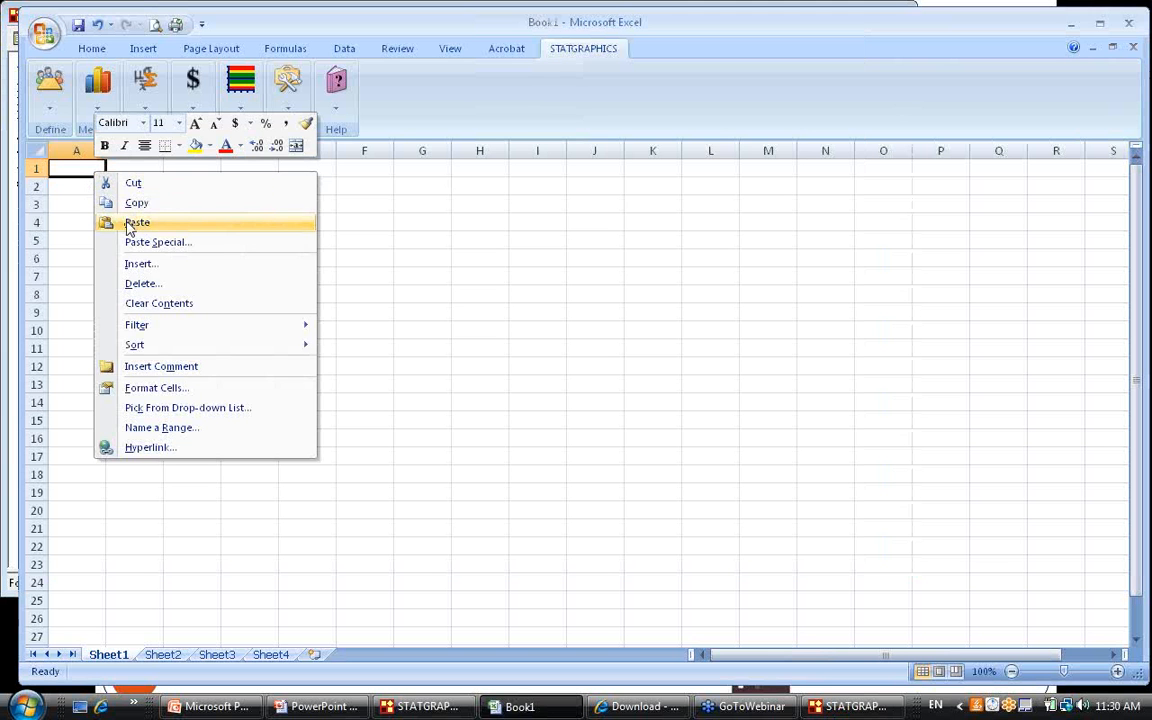
pyautogui.click(131, 223)
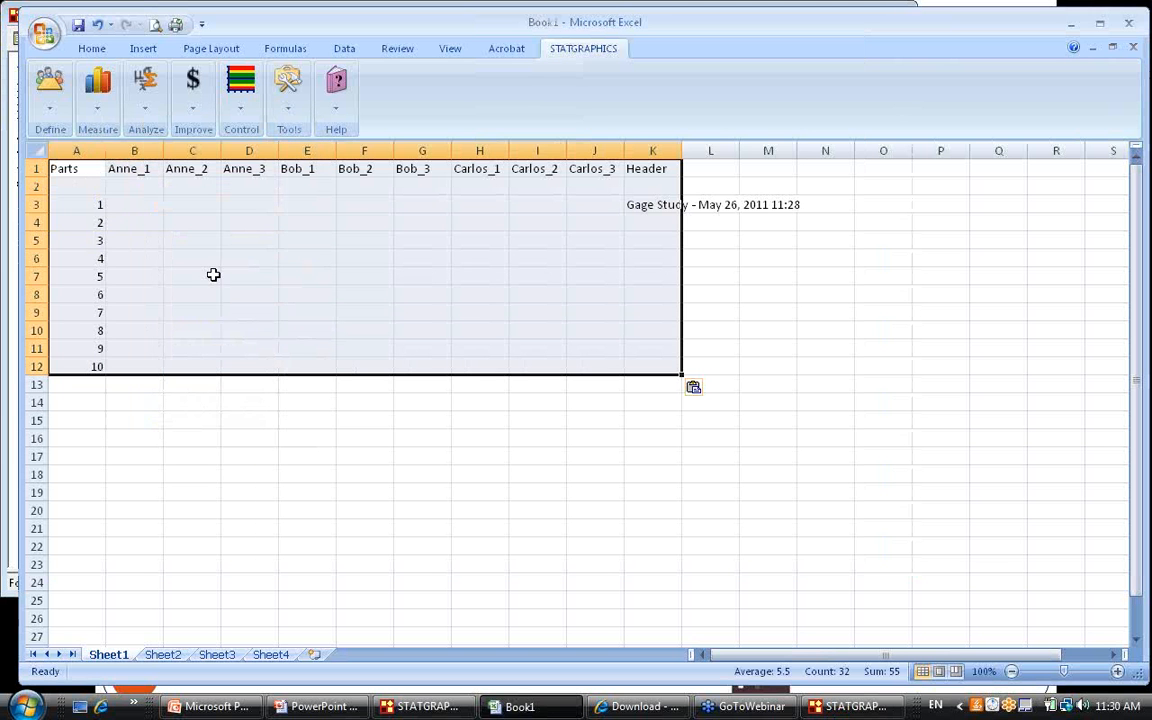
pyautogui.click(303, 384)
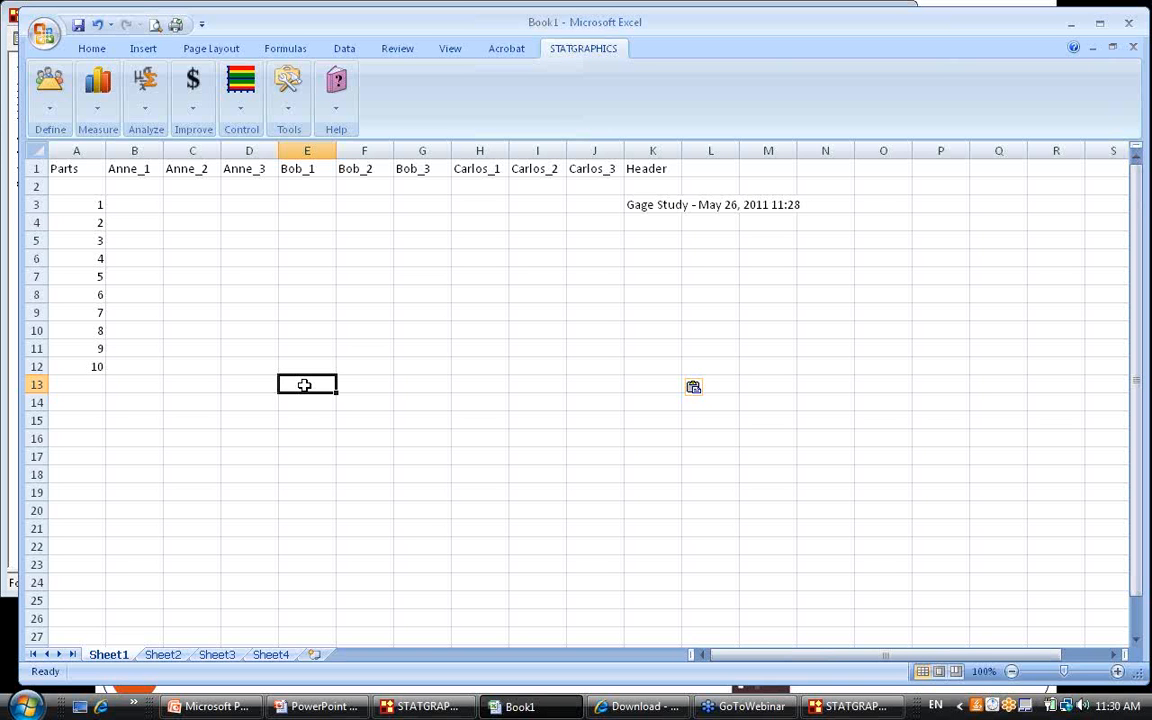
# Examine the template's column name row 1, comment row 2 and measurement entry range B3:J12.
pyautogui.click(33, 169)
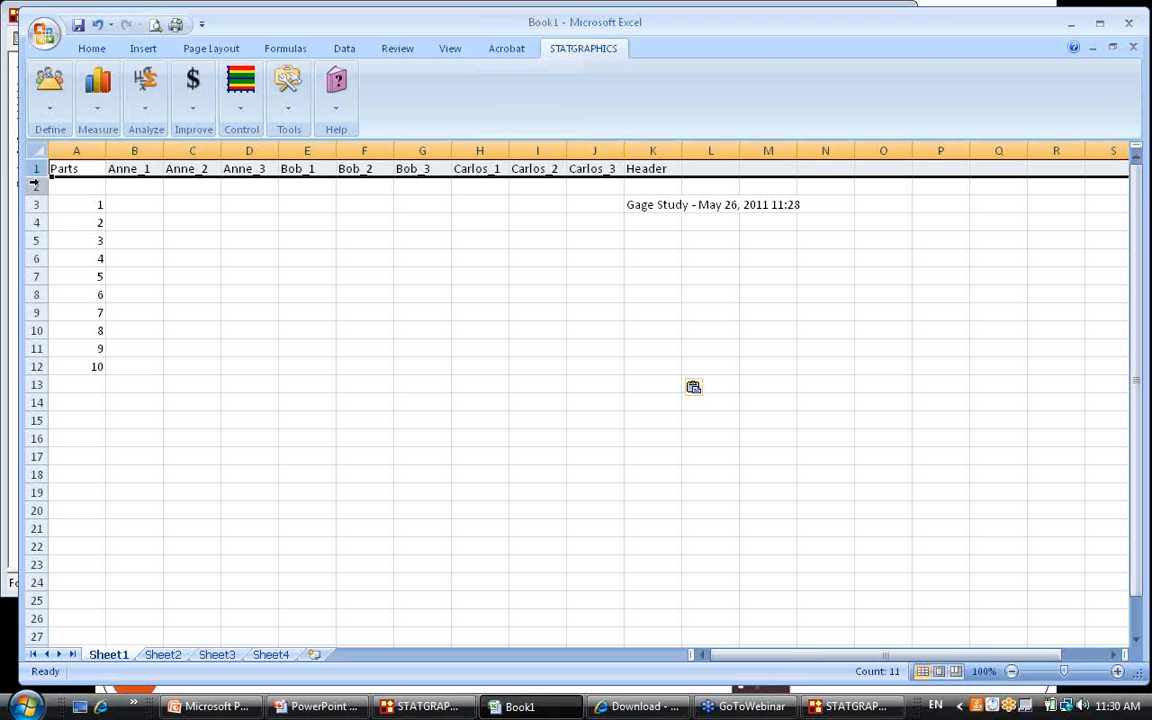
pyautogui.click(36, 186)
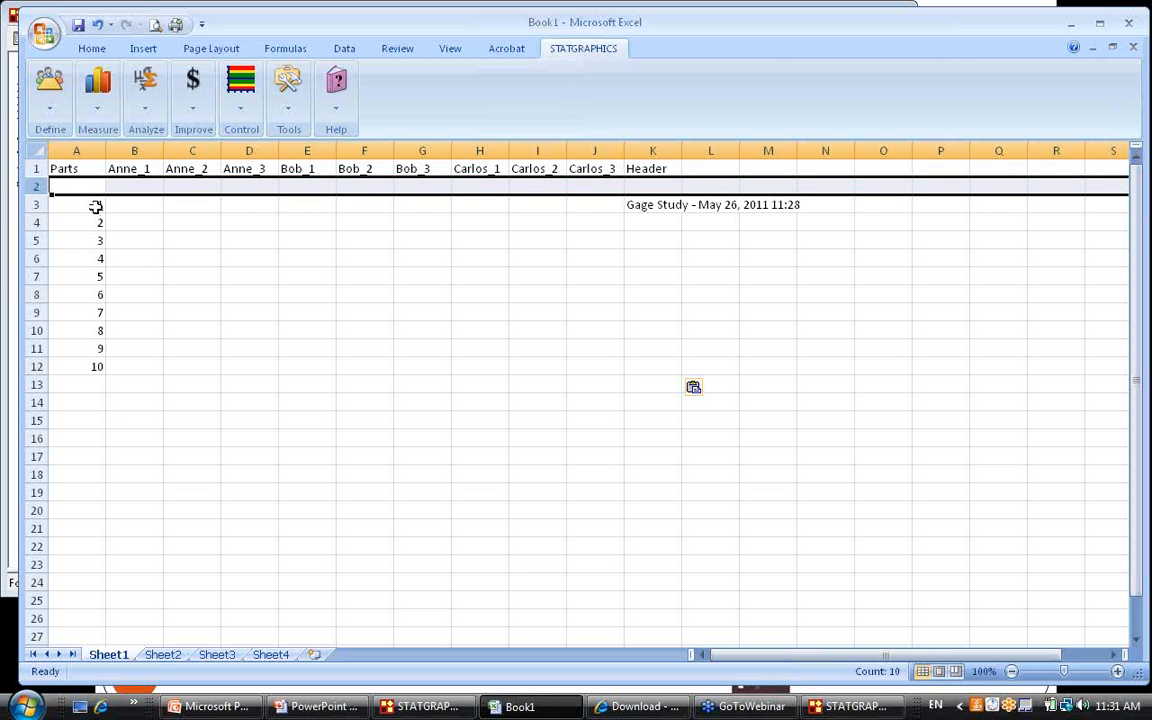
pyautogui.moveTo(116, 206); pyautogui.dragTo(572, 368)
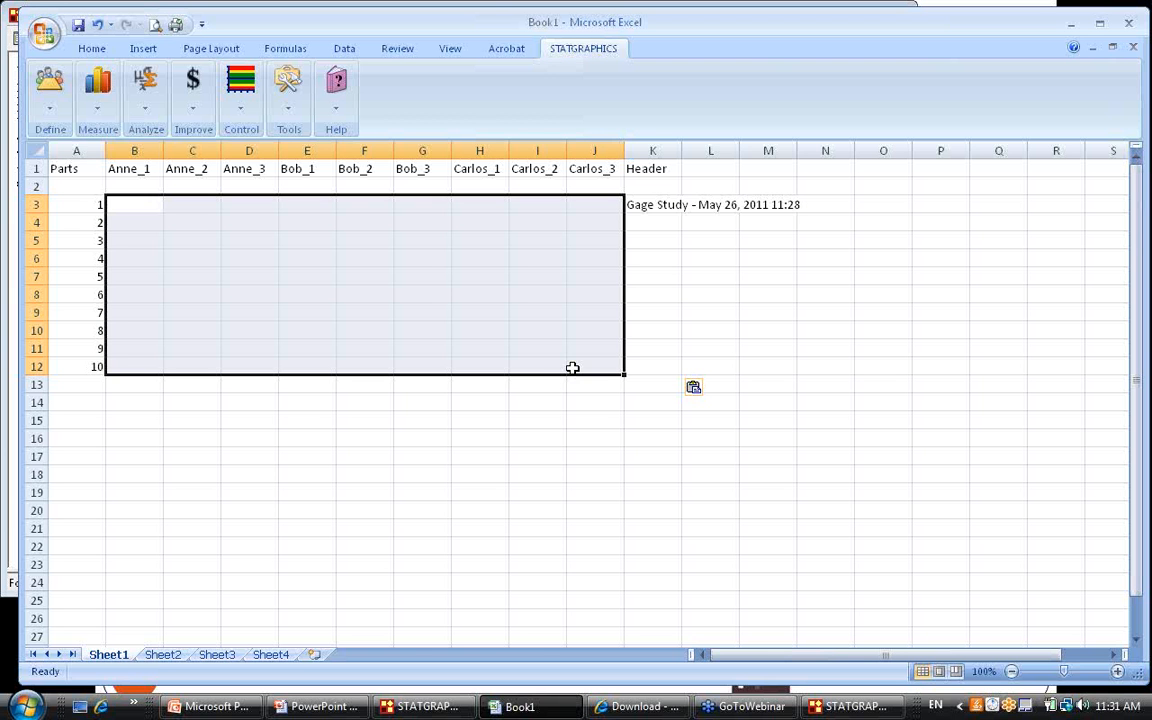
# Open the recent workbook gagestudy.xls and select the study data in A1:J12.
pyautogui.click(42, 35)
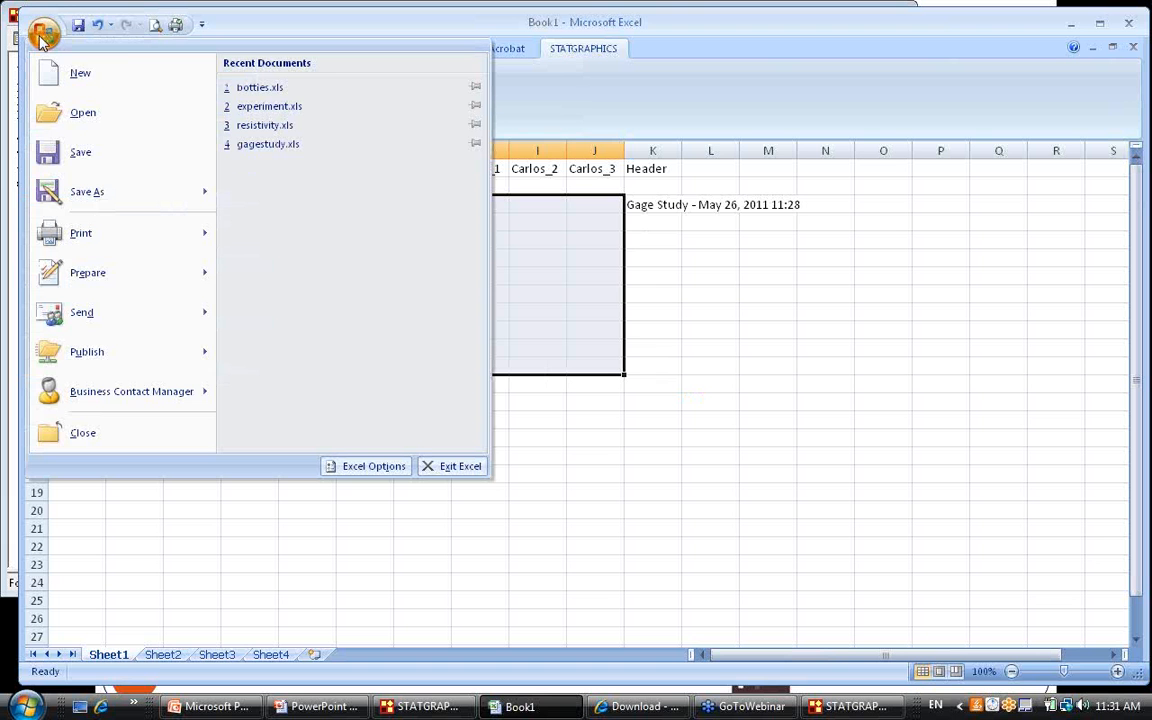
pyautogui.click(292, 146)
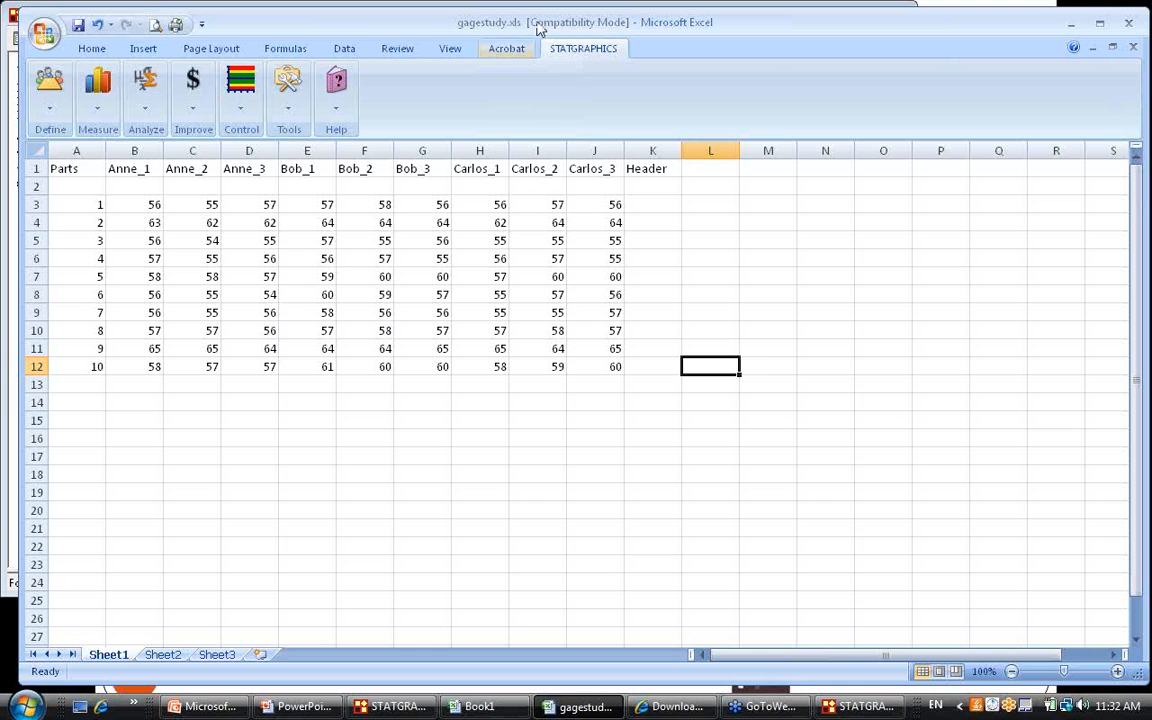
pyautogui.click(90, 169)
pyautogui.moveTo(90, 169); pyautogui.dragTo(580, 368)
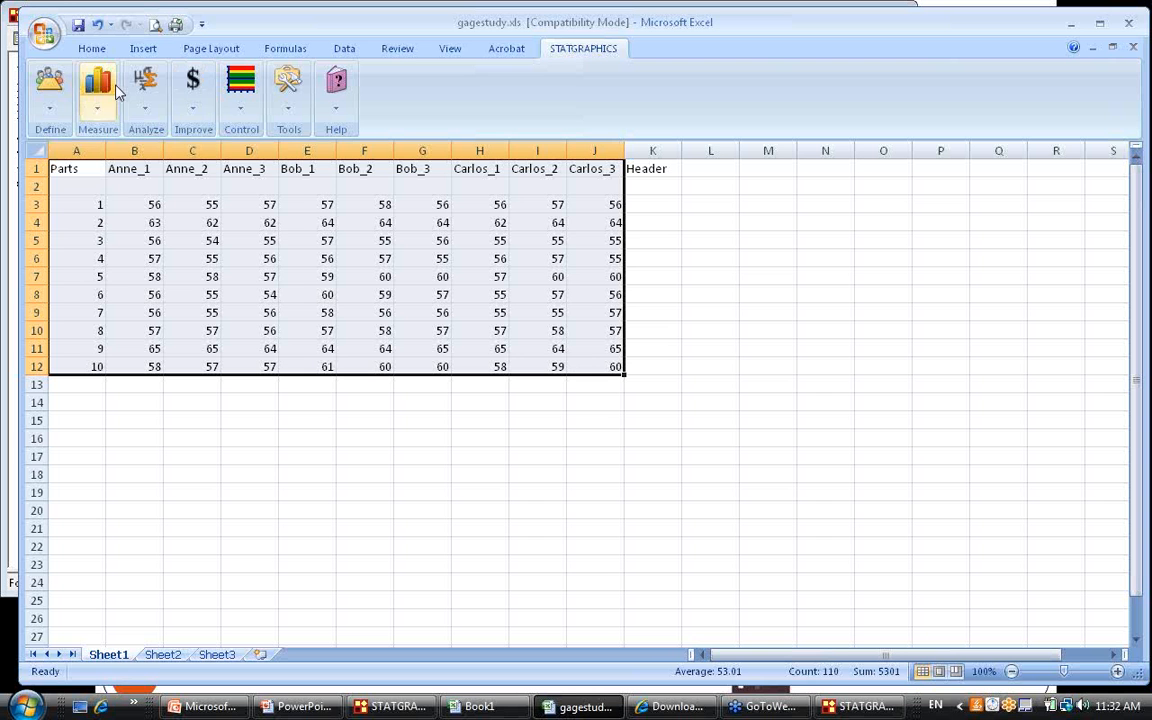
# Start the Gage R and R ANOVA Method on the selected cells, using column names and comments and one row per part.
pyautogui.click(103, 116)
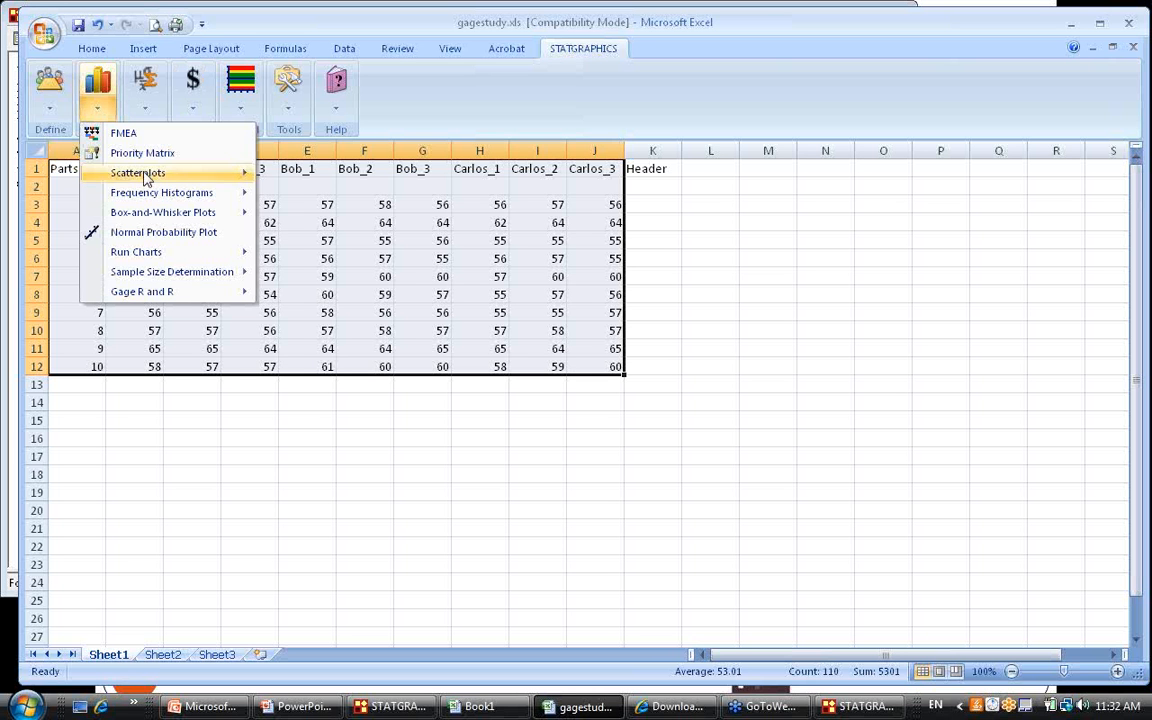
pyautogui.moveTo(192, 296)
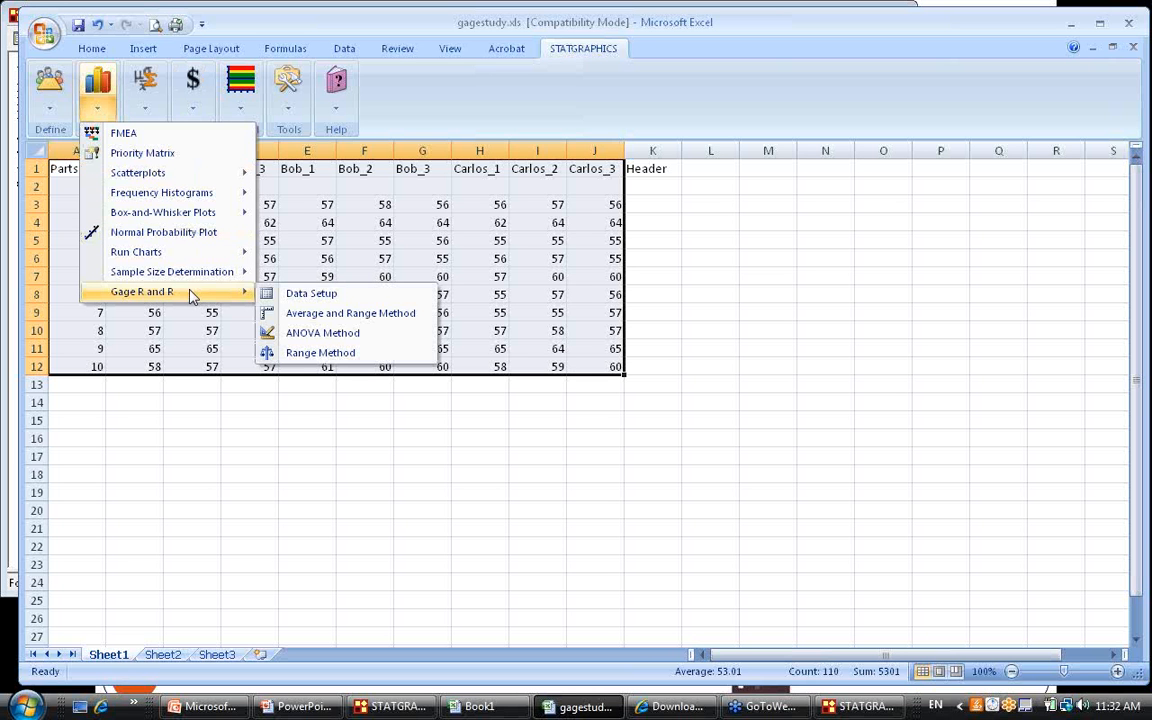
pyautogui.click(338, 337)
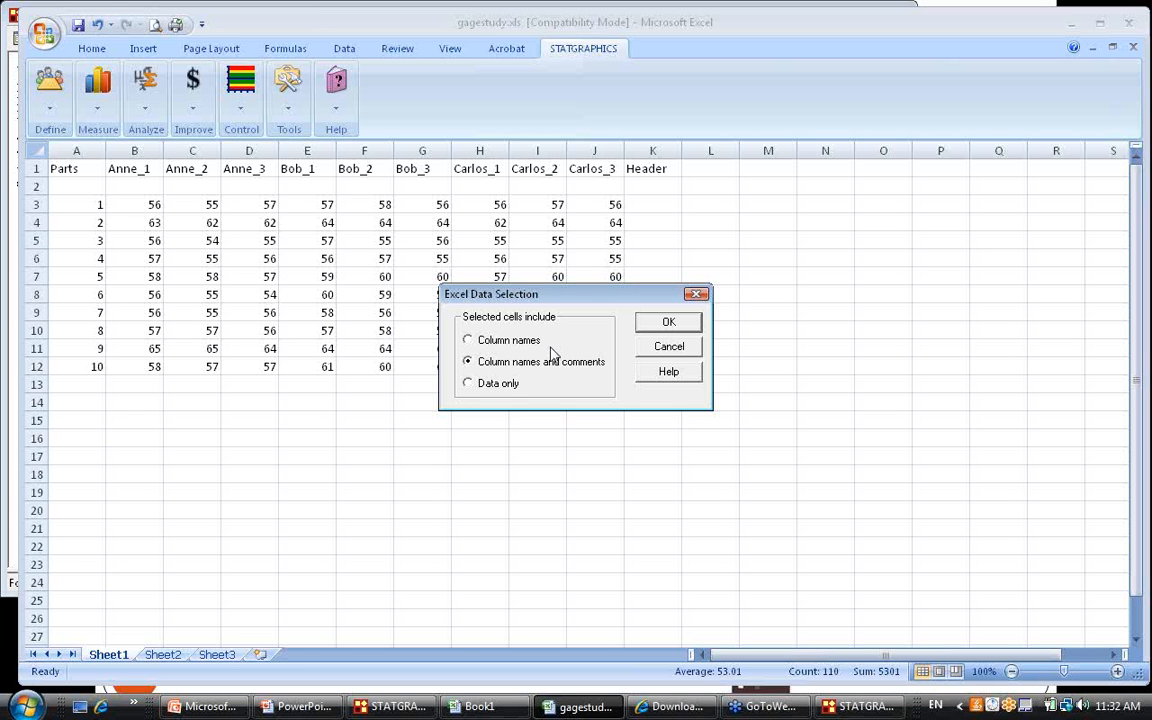
pyautogui.click(668, 325)
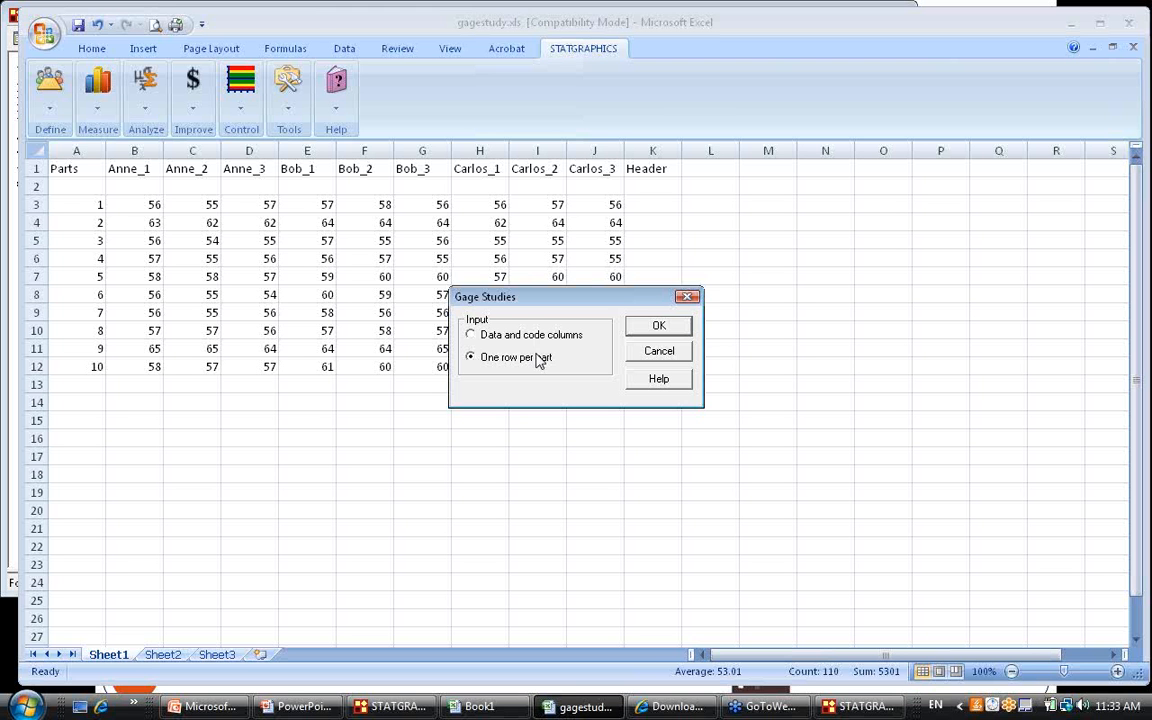
pyautogui.click(658, 329)
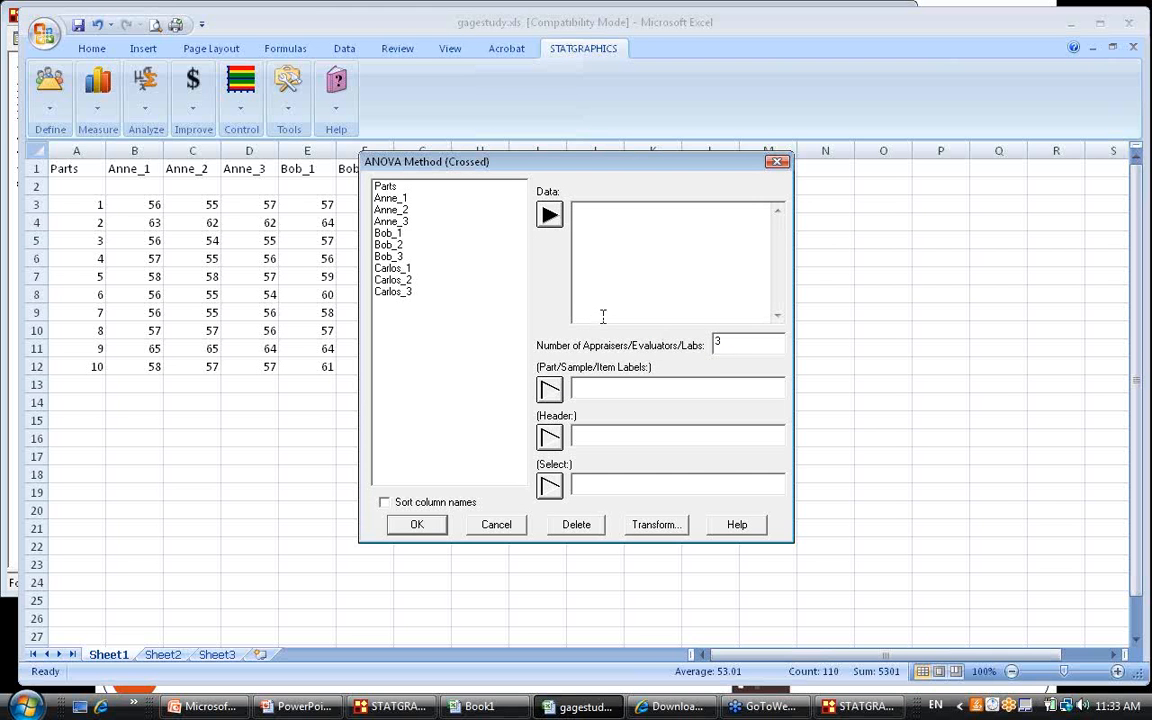
# Assign the nine operator measurement columns as Data and Parts as the part labels, with 3 appraisers.
pyautogui.moveTo(399, 203); pyautogui.dragTo(396, 296)
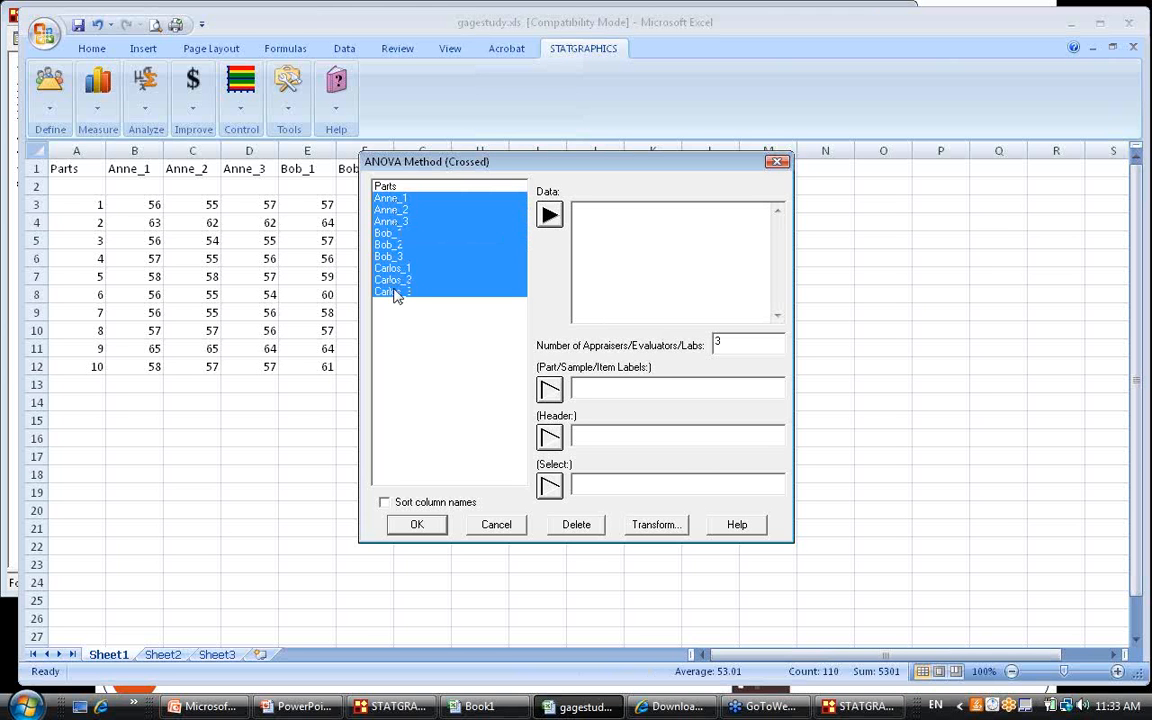
pyautogui.click(549, 214)
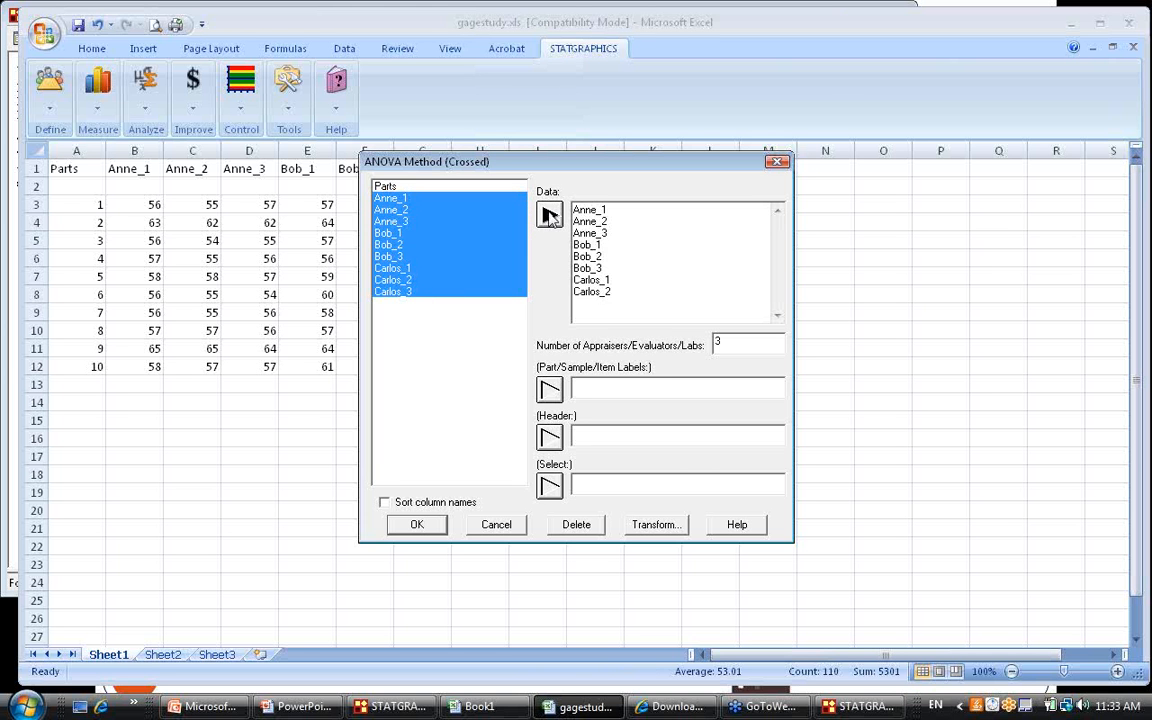
pyautogui.click(432, 187)
pyautogui.click(550, 390)
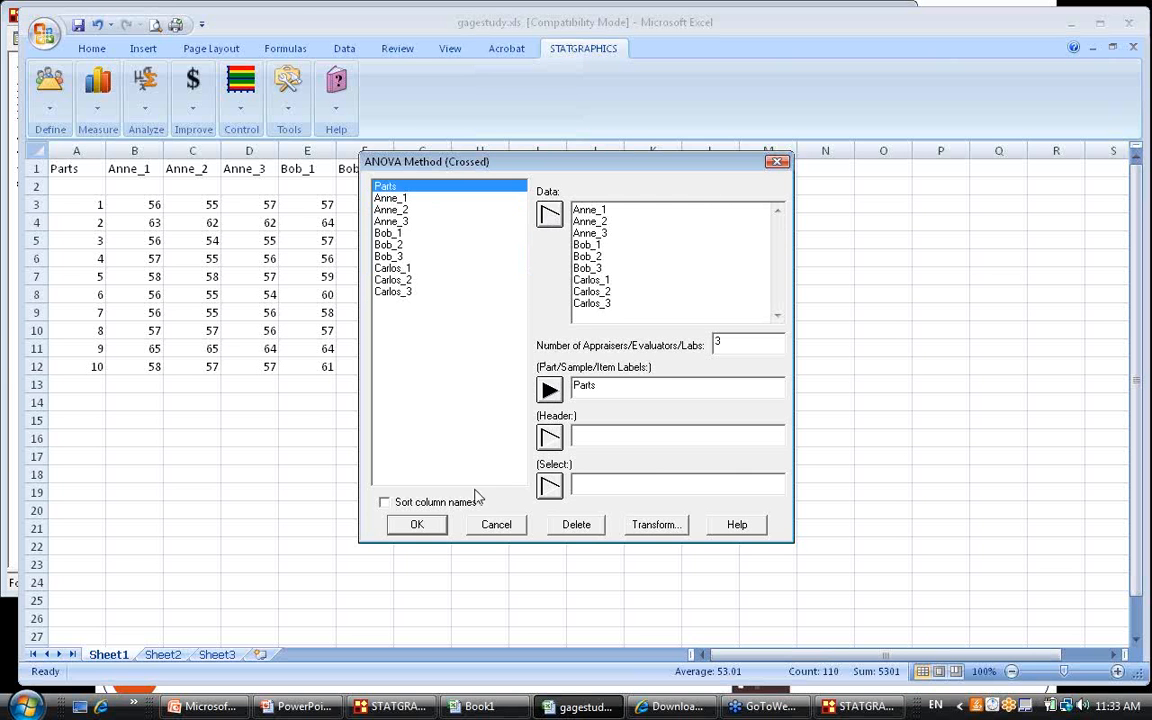
pyautogui.click(416, 525)
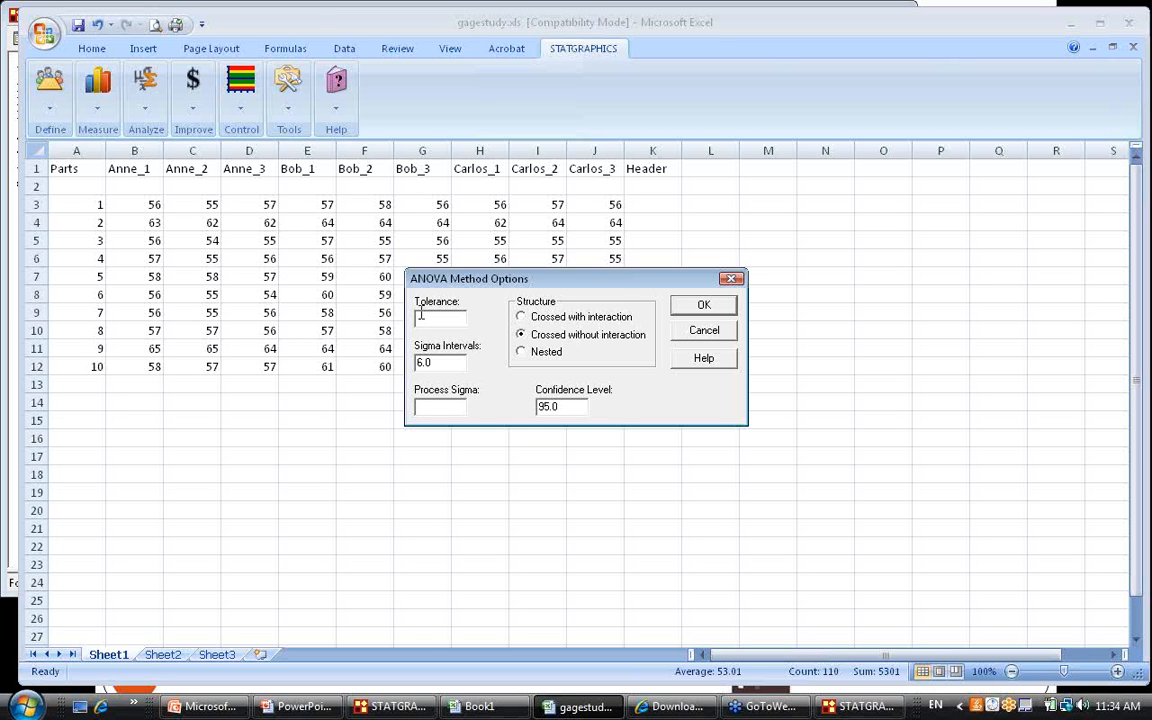
# Set the tolerance to 40 and generate only the Analysis Summary, Tolerance Analysis and R&R Plot.
pyautogui.write('40')
pyautogui.click(686, 308)
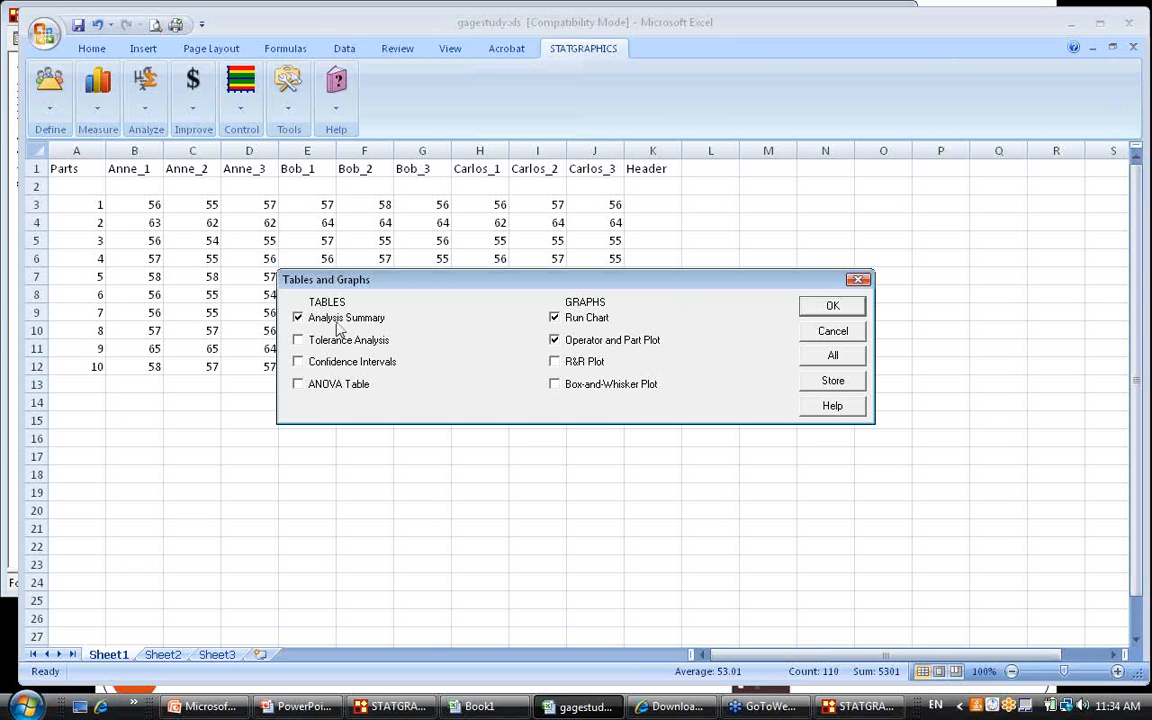
pyautogui.click(555, 318)
pyautogui.click(556, 340)
pyautogui.click(556, 362)
pyautogui.click(828, 308)
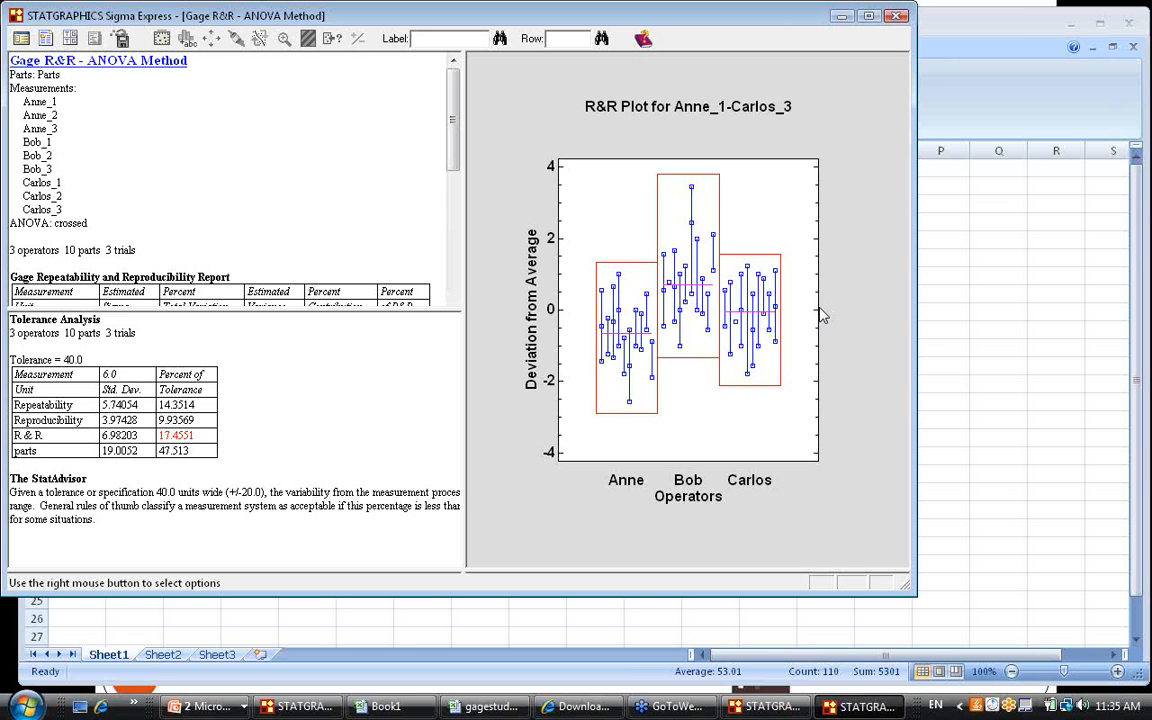
# Enlarge the R&R Plot to compare the operators' deviations, and restore the multi-pane view.
pyautogui.doubleClick(837, 315)
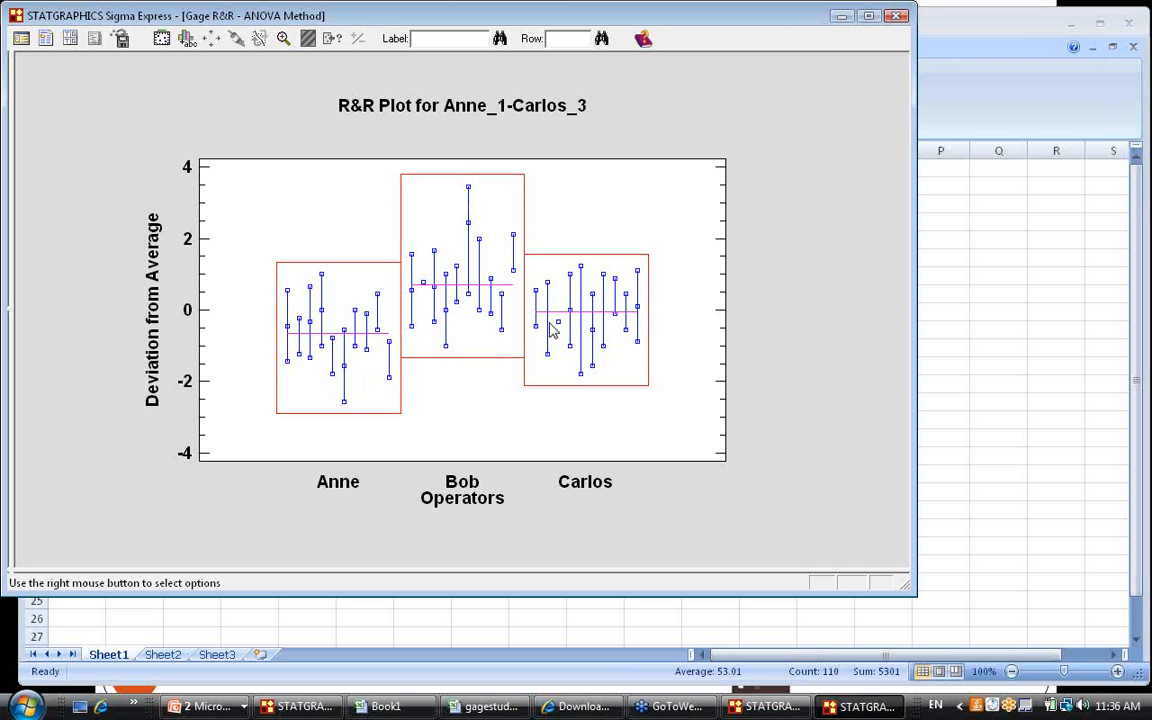
pyautogui.doubleClick(776, 316)
# Enlarge the Analysis Summary and examine the R & R sigma, total variation, percent variation and number of distinct categories.
pyautogui.doubleClick(311, 216)
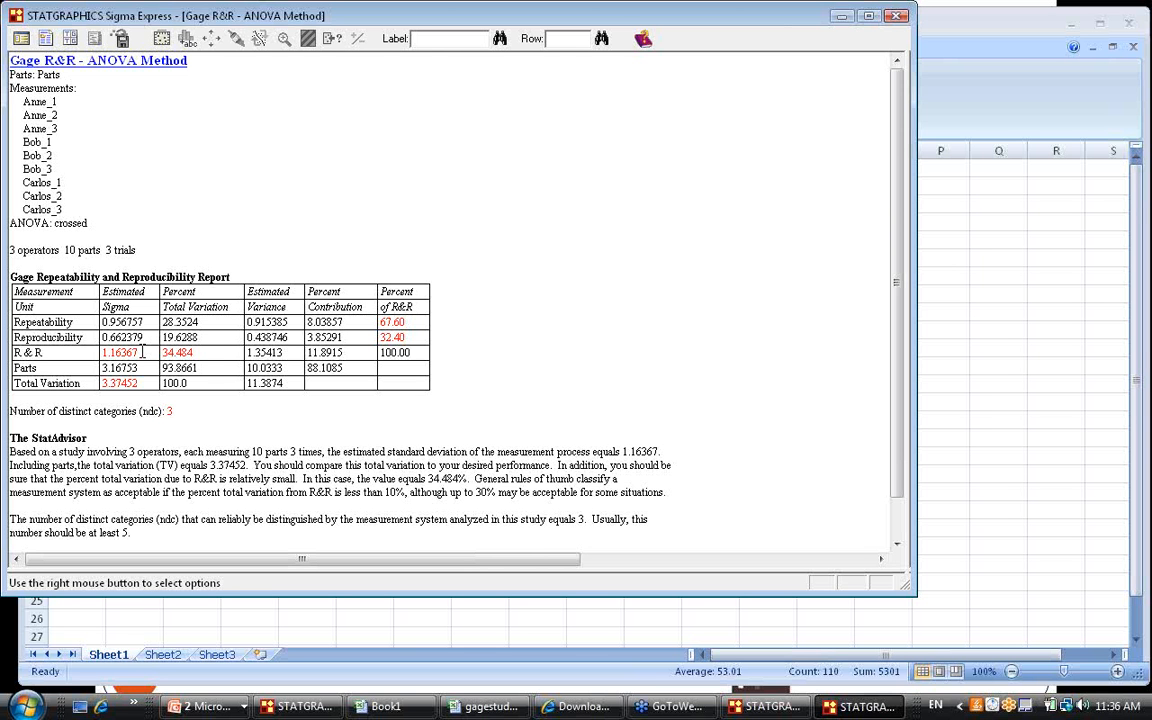
pyautogui.doubleClick(142, 352)
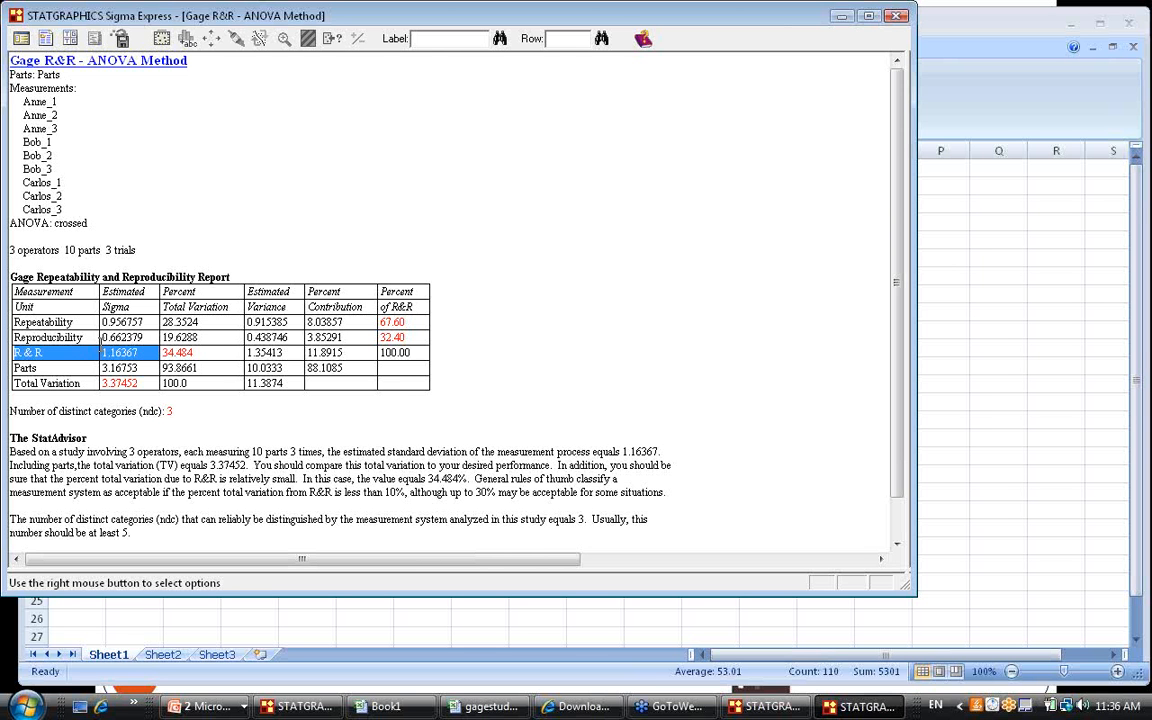
pyautogui.moveTo(104, 347); pyautogui.dragTo(103, 347)
pyautogui.moveTo(140, 384); pyautogui.dragTo(104, 382)
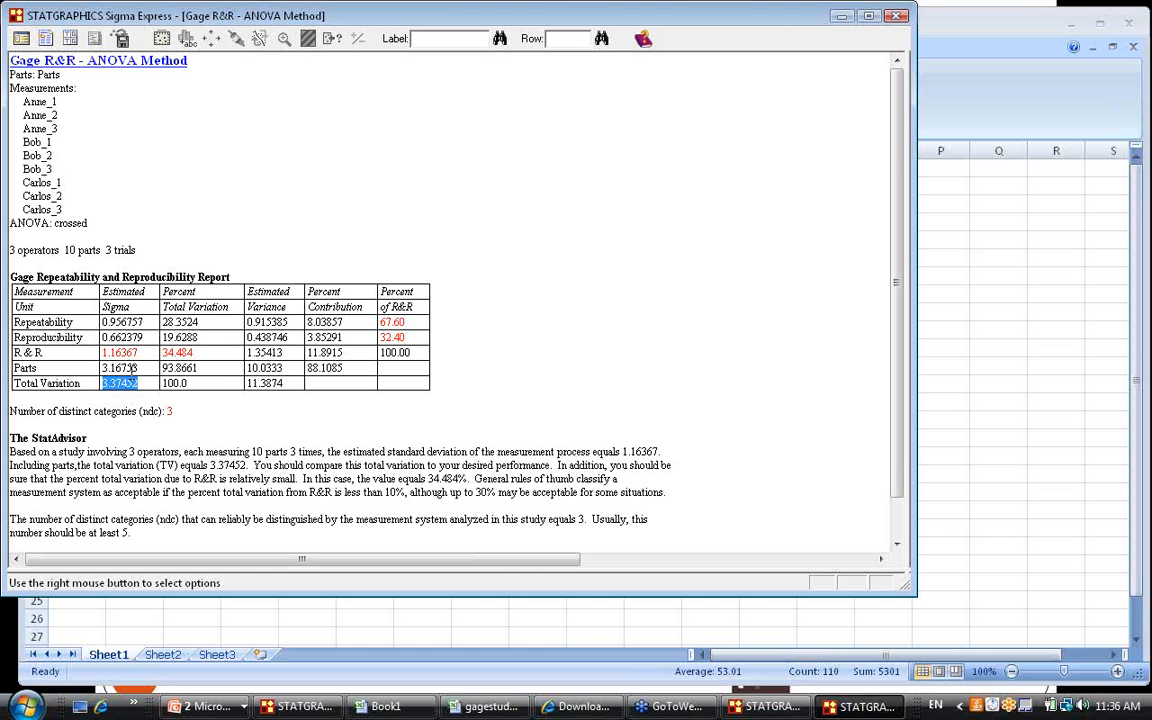
pyautogui.moveTo(193, 353); pyautogui.dragTo(161, 353)
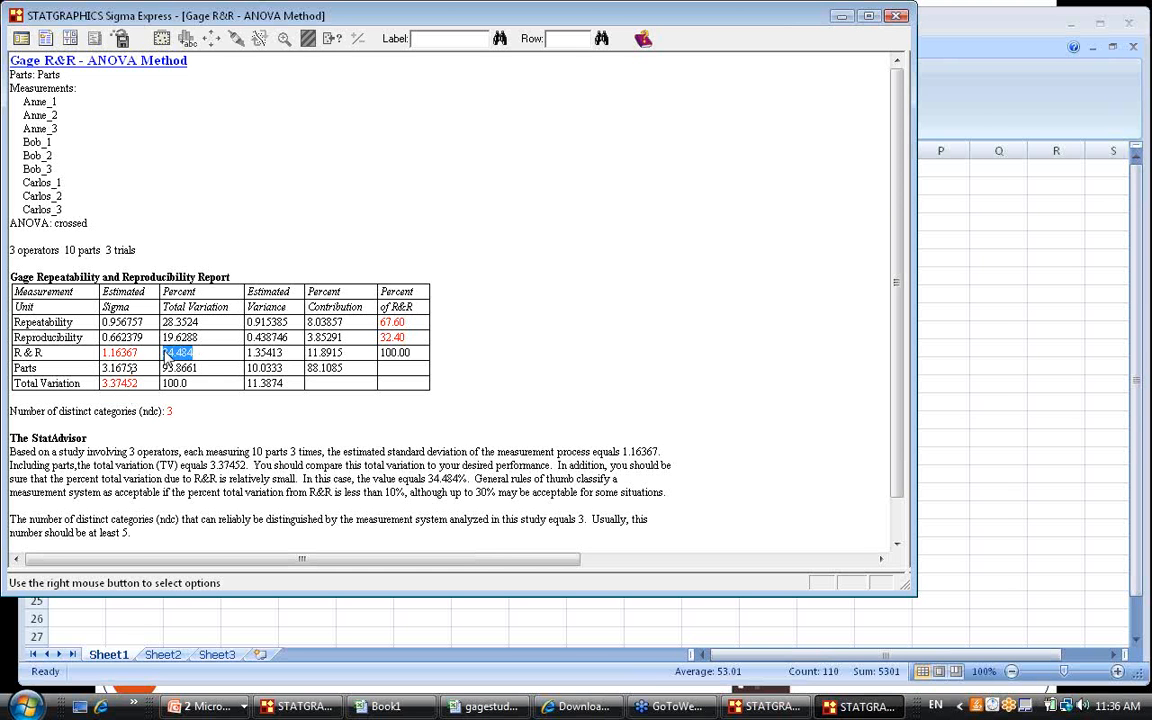
pyautogui.click(226, 352)
pyautogui.moveTo(175, 411); pyautogui.dragTo(169, 412)
pyautogui.click(174, 411)
pyautogui.doubleClick(328, 227)
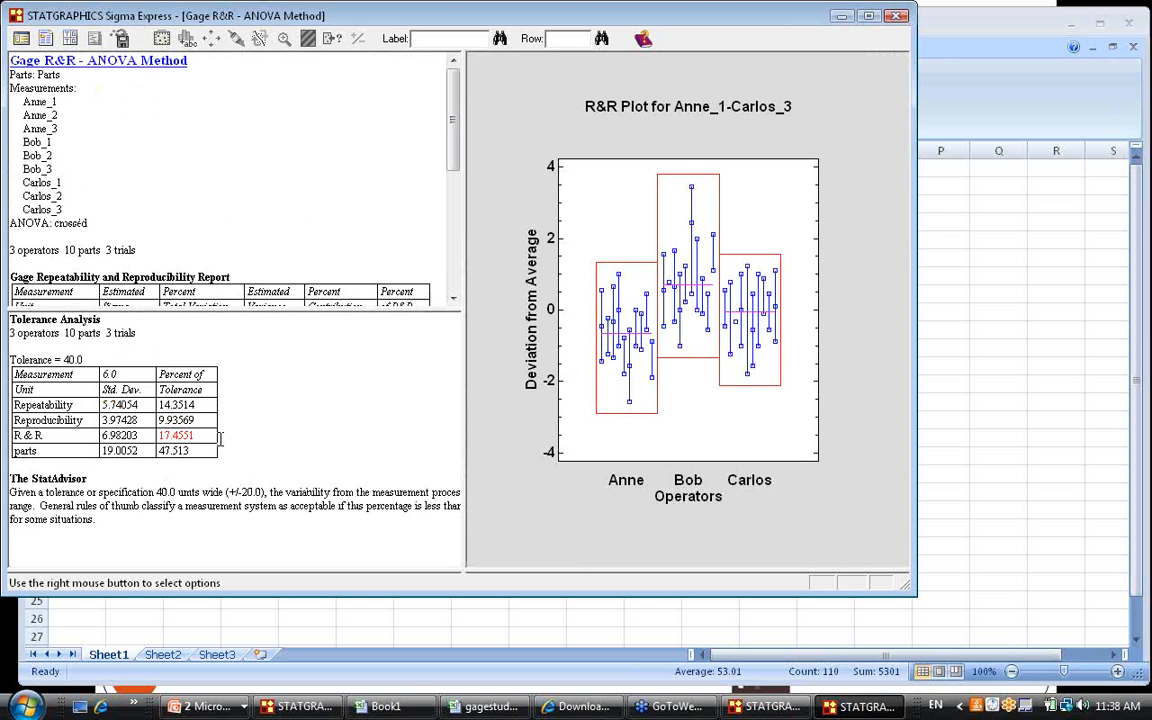
# Check the R & R percent of tolerance in the Tolerance Analysis and switch to the Lean Six Sigma.ppt slide show in PowerPoint.
pyautogui.doubleClick(195, 438)
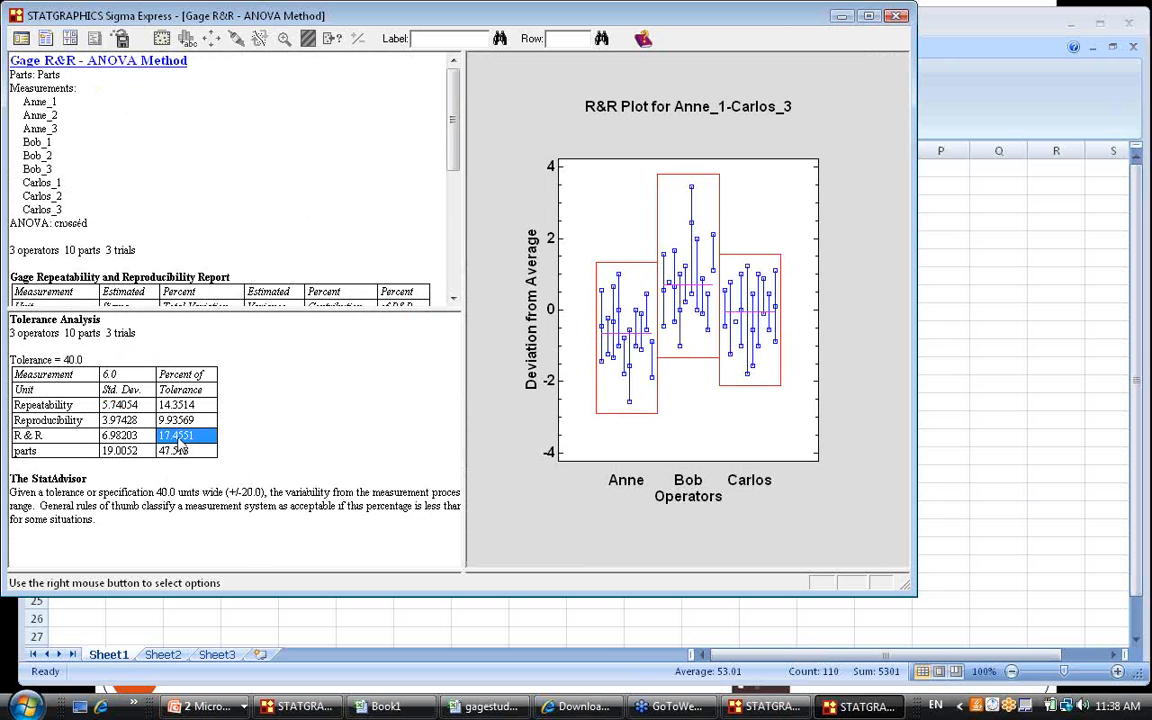
pyautogui.click(228, 432)
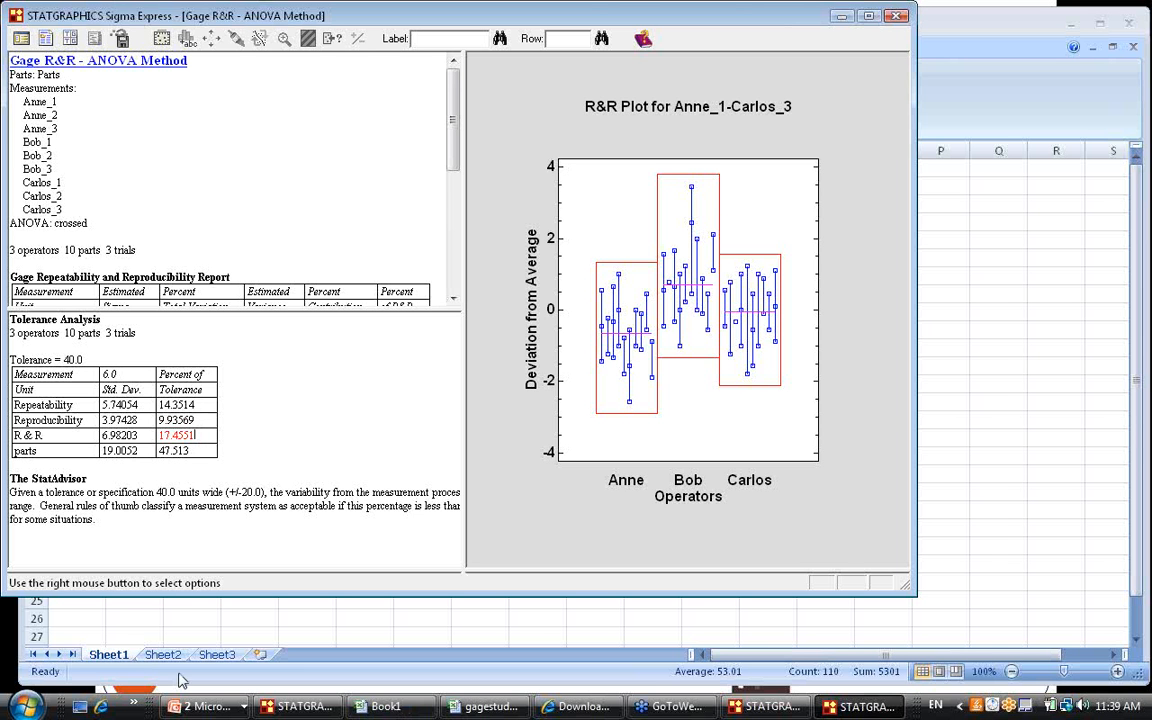
pyautogui.click(242, 707)
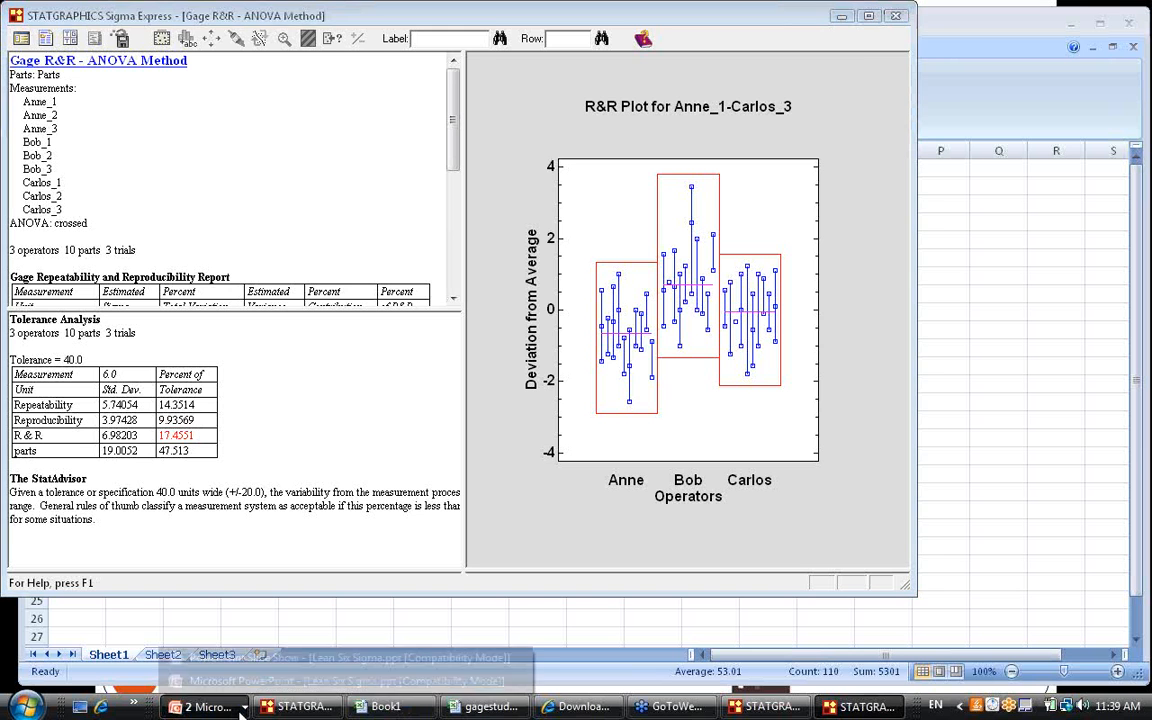
pyautogui.click(228, 660)
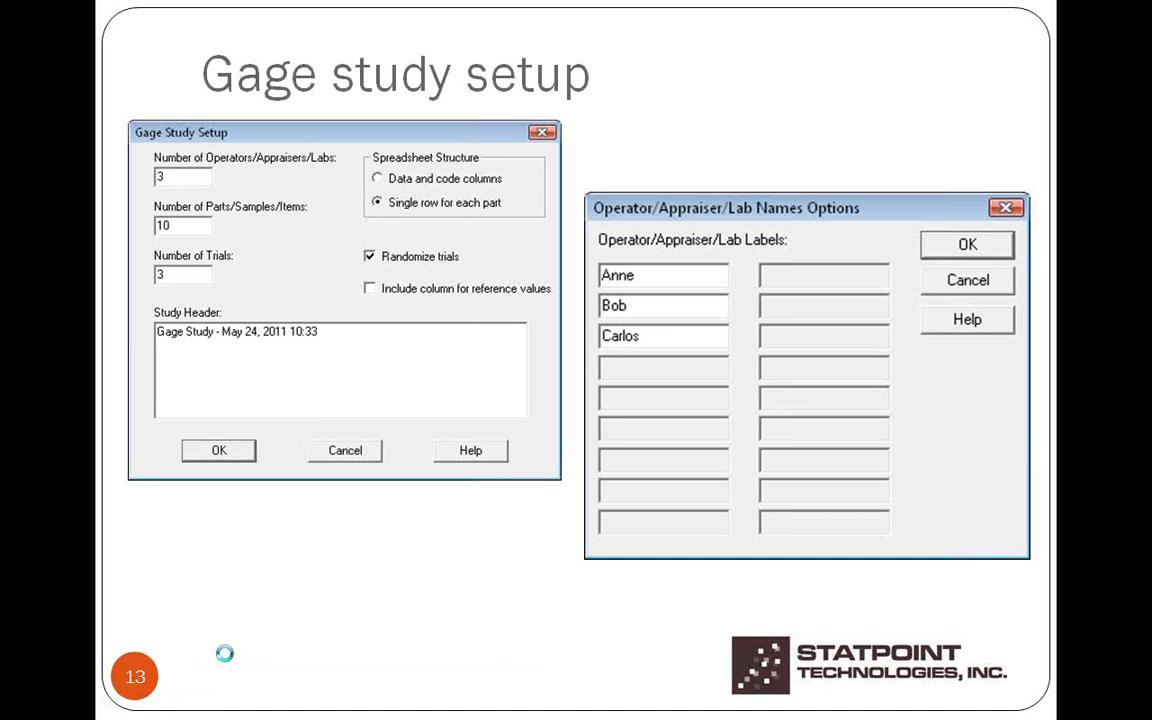
# Advance the slide show to the typical gage study data file slide.
pyautogui.click(226, 657)
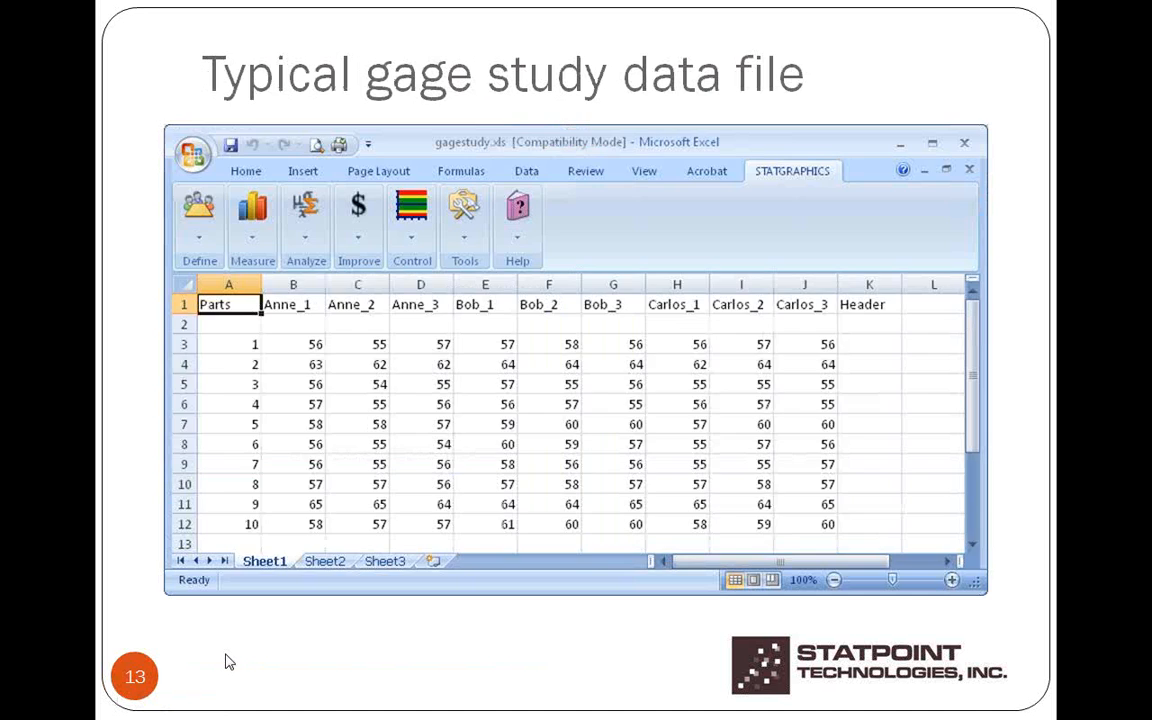
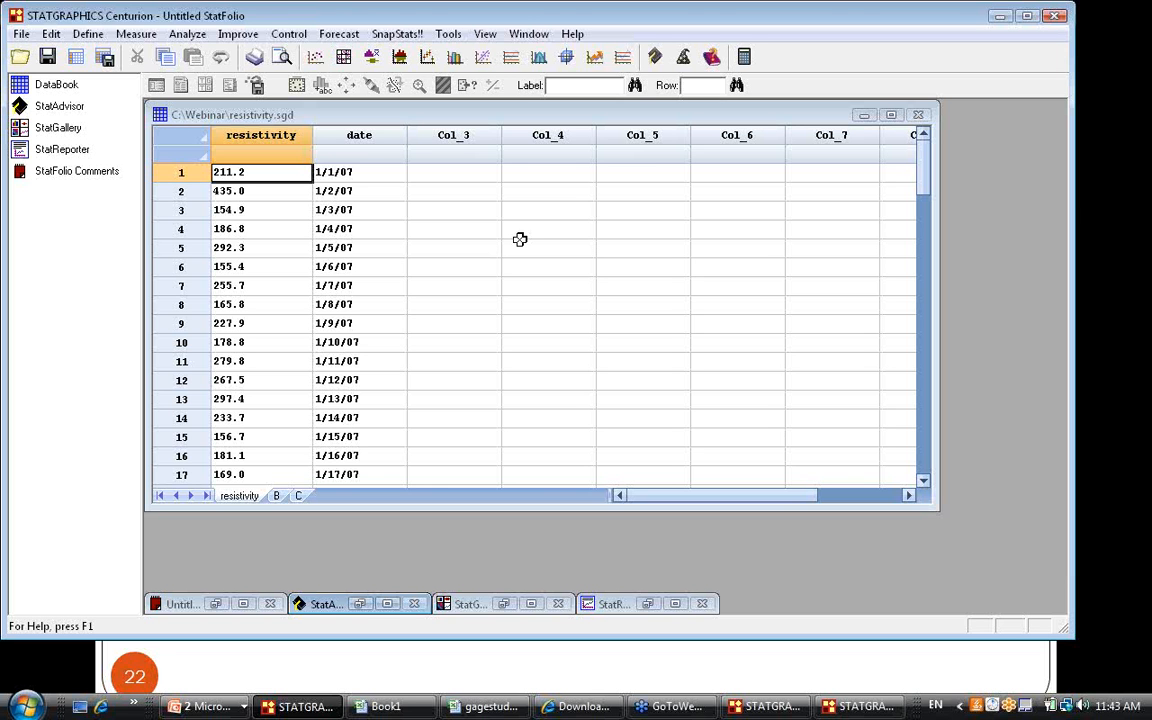
# Start the Capability Assessment (Individuals) SnapStat with resistivity as the data and date as the date/time labels.
pyautogui.click(409, 39)
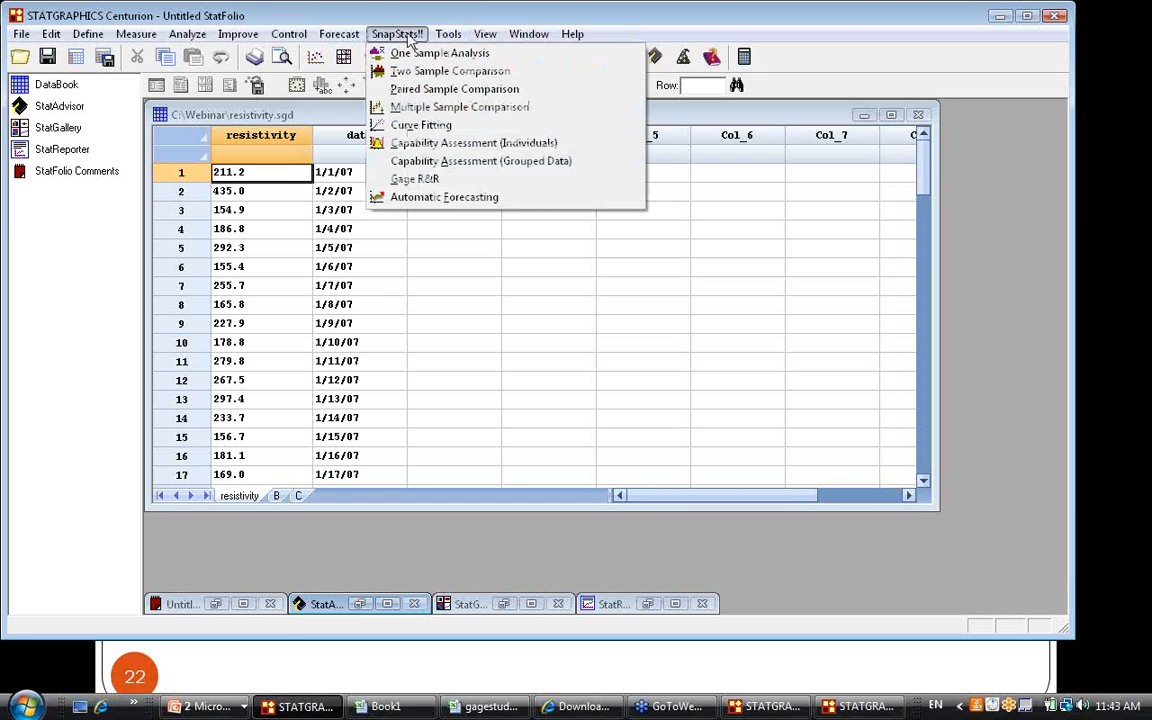
pyautogui.click(445, 146)
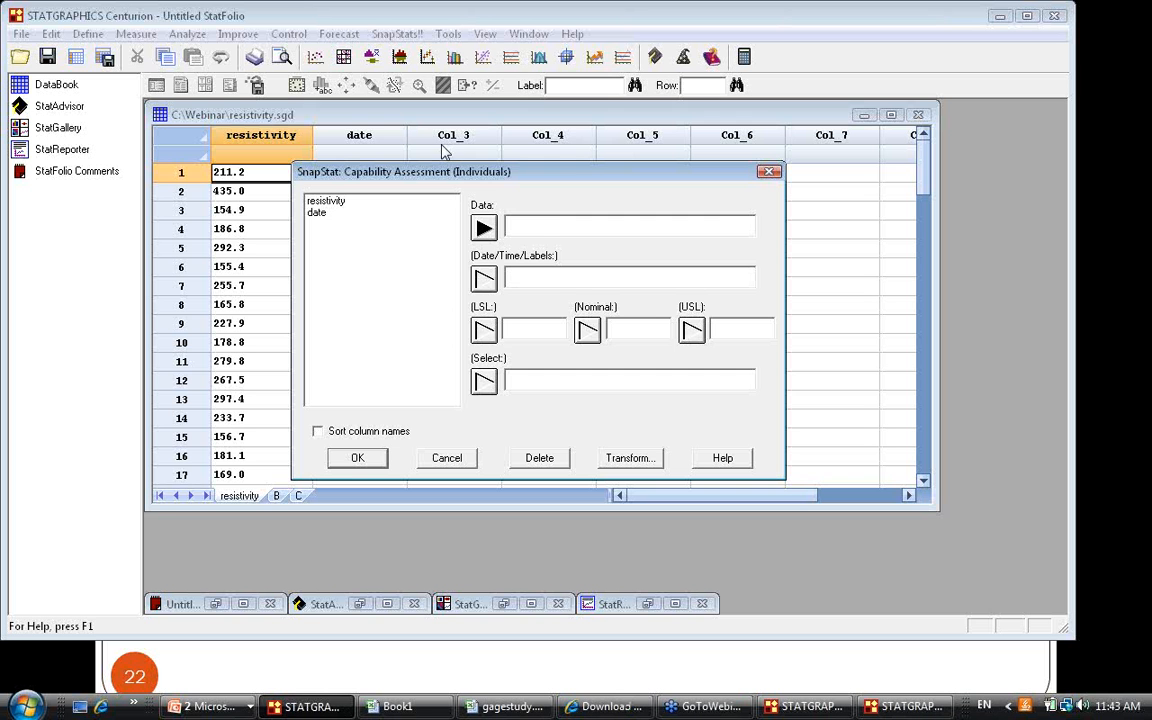
pyautogui.click(325, 201)
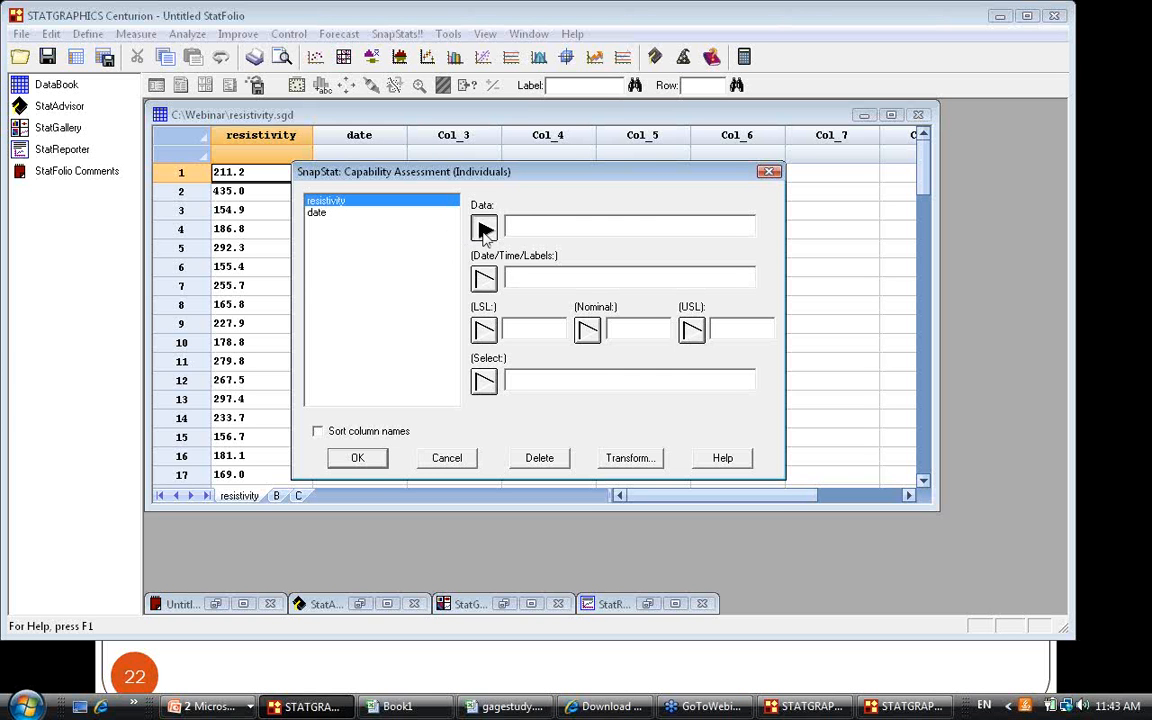
pyautogui.click(484, 228)
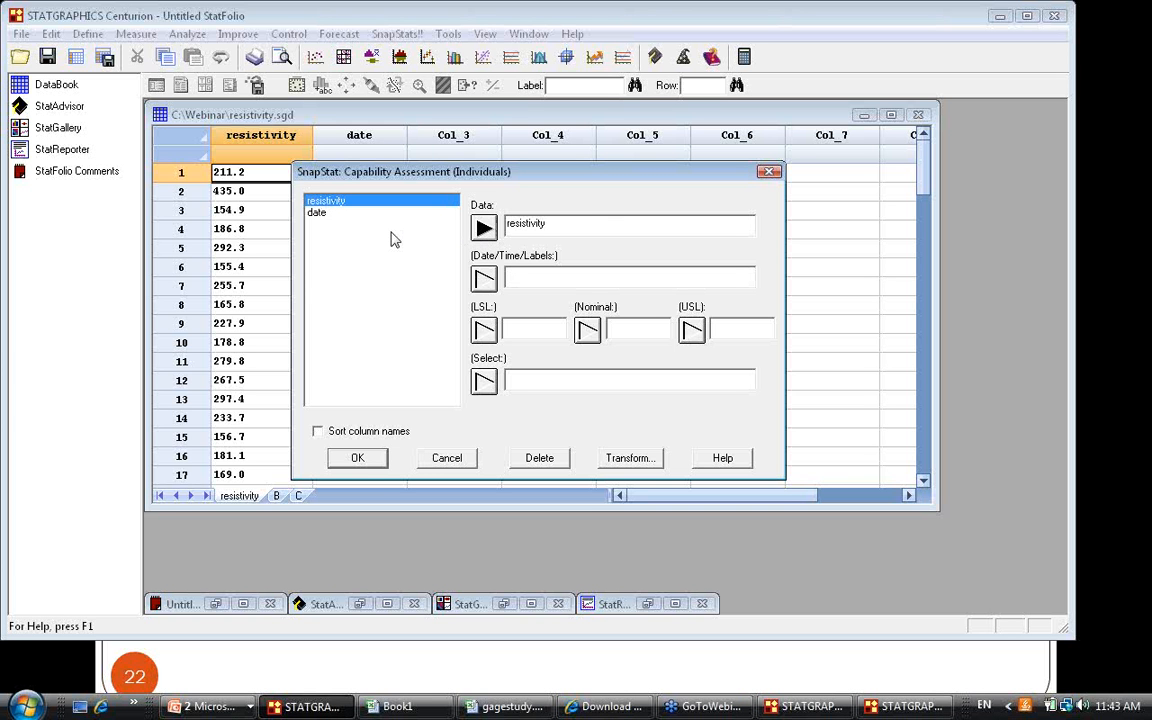
pyautogui.click(316, 212)
pyautogui.click(484, 279)
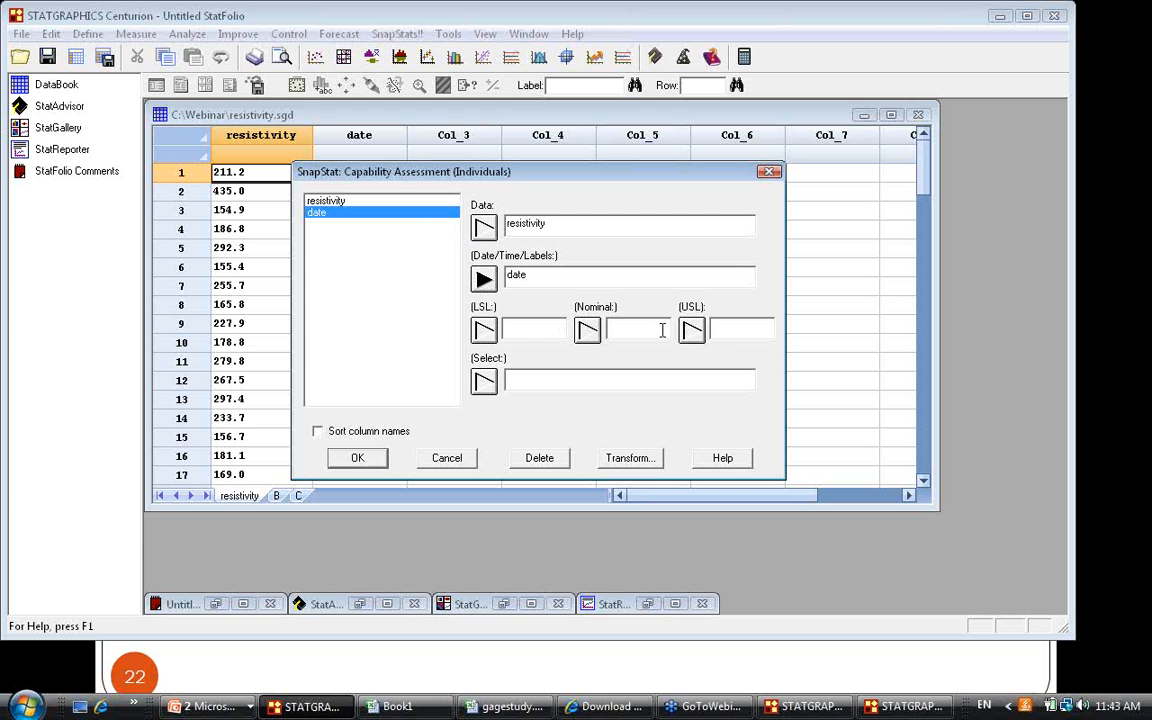
# Set the USL to 500 and run the capability assessment with a Normal distribution and no data transformation.
pyautogui.click(728, 329)
pyautogui.write('500')
pyautogui.click(369, 458)
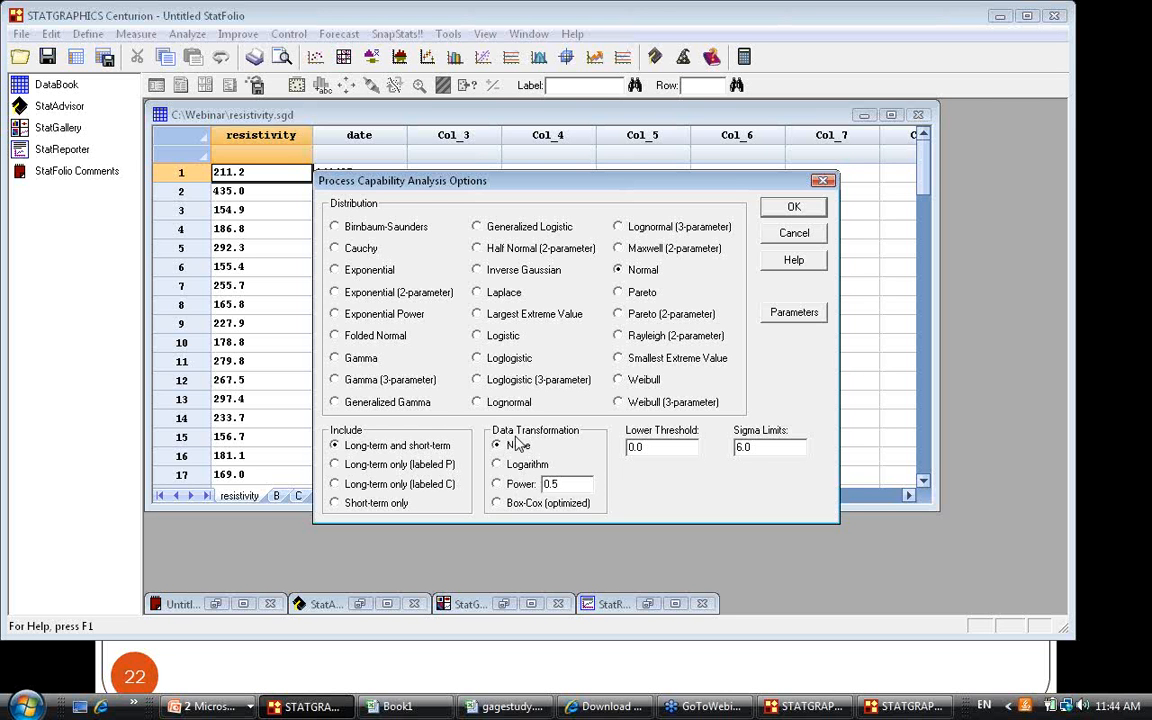
pyautogui.click(798, 206)
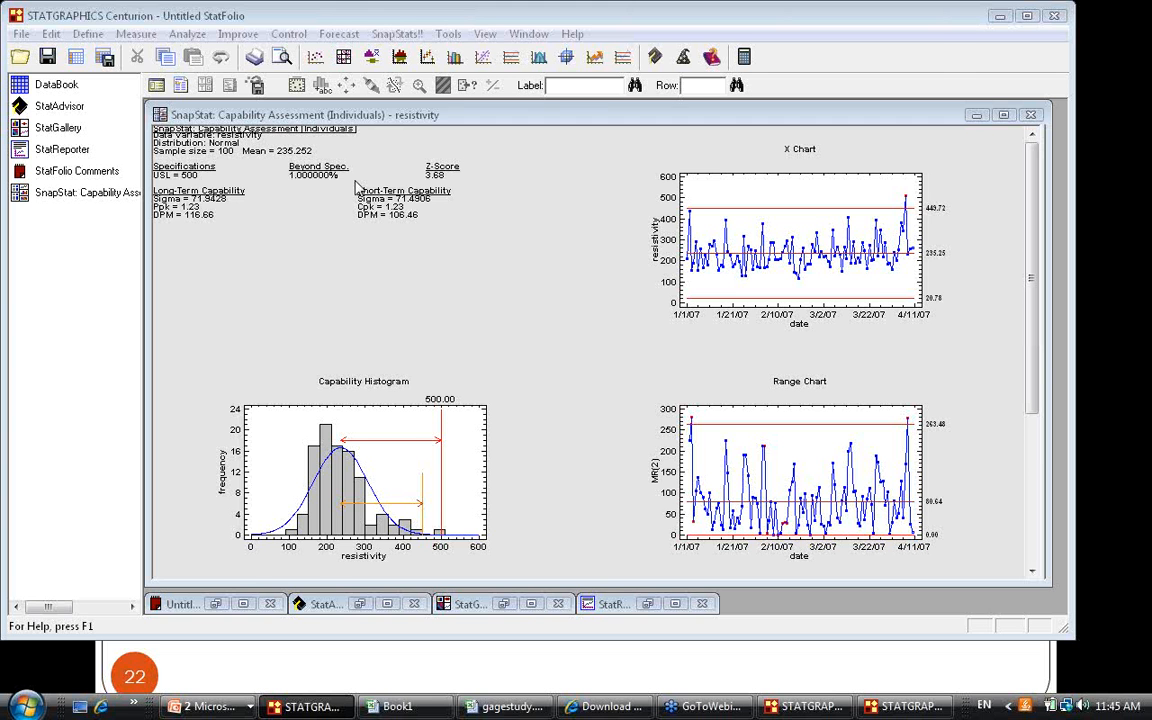
# Review the capability indices, control charts, histogram, probability plot and tolerance chart of the resistivity assessment.
pyautogui.click(133, 74)
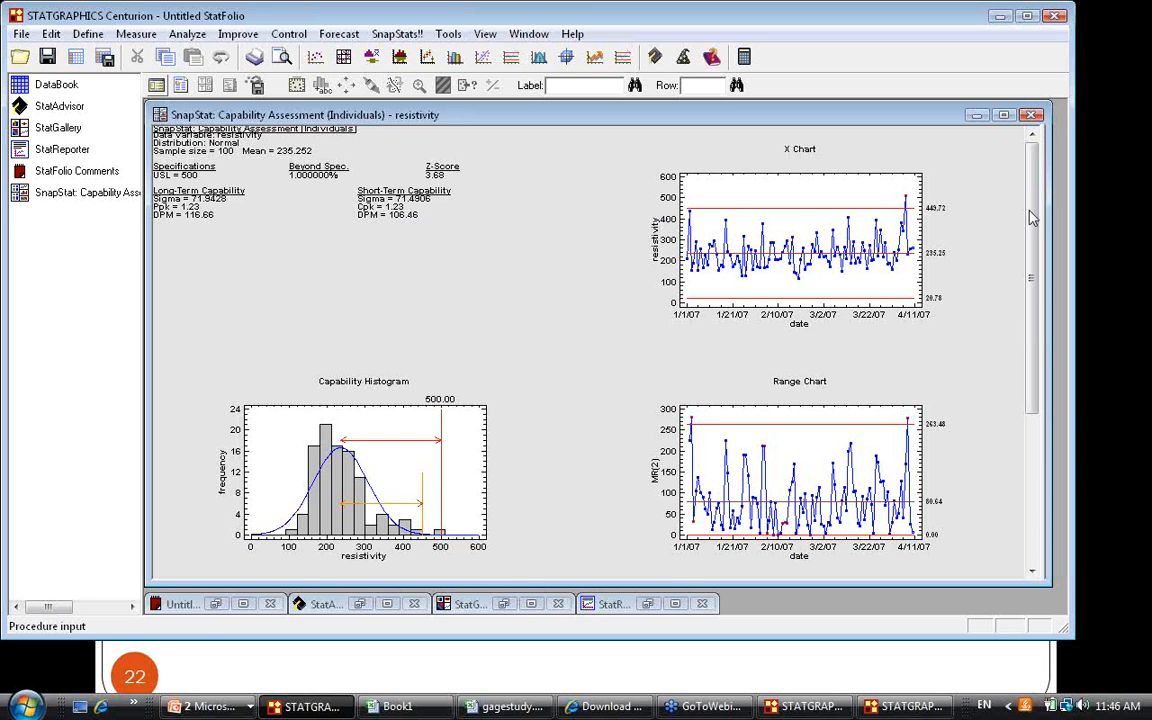
pyautogui.scroll(-3, 1032, 218)
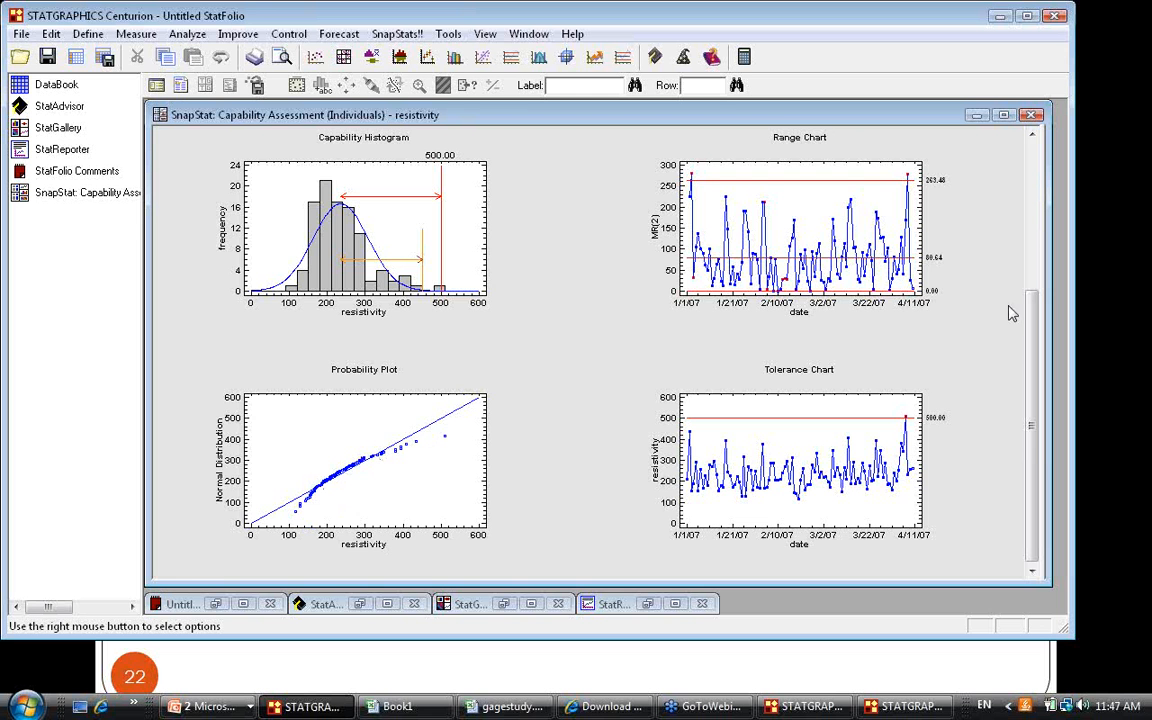
pyautogui.moveTo(1036, 320); pyautogui.dragTo(1043, 173)
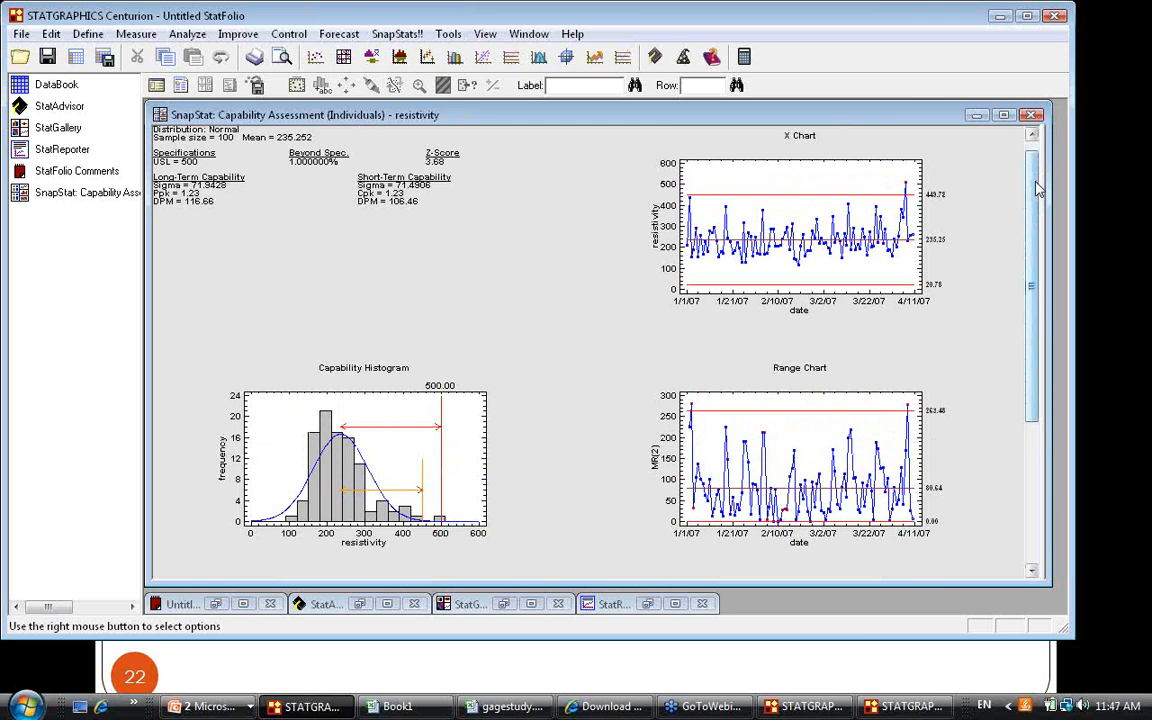
pyautogui.moveTo(1040, 190); pyautogui.dragTo(1028, 155)
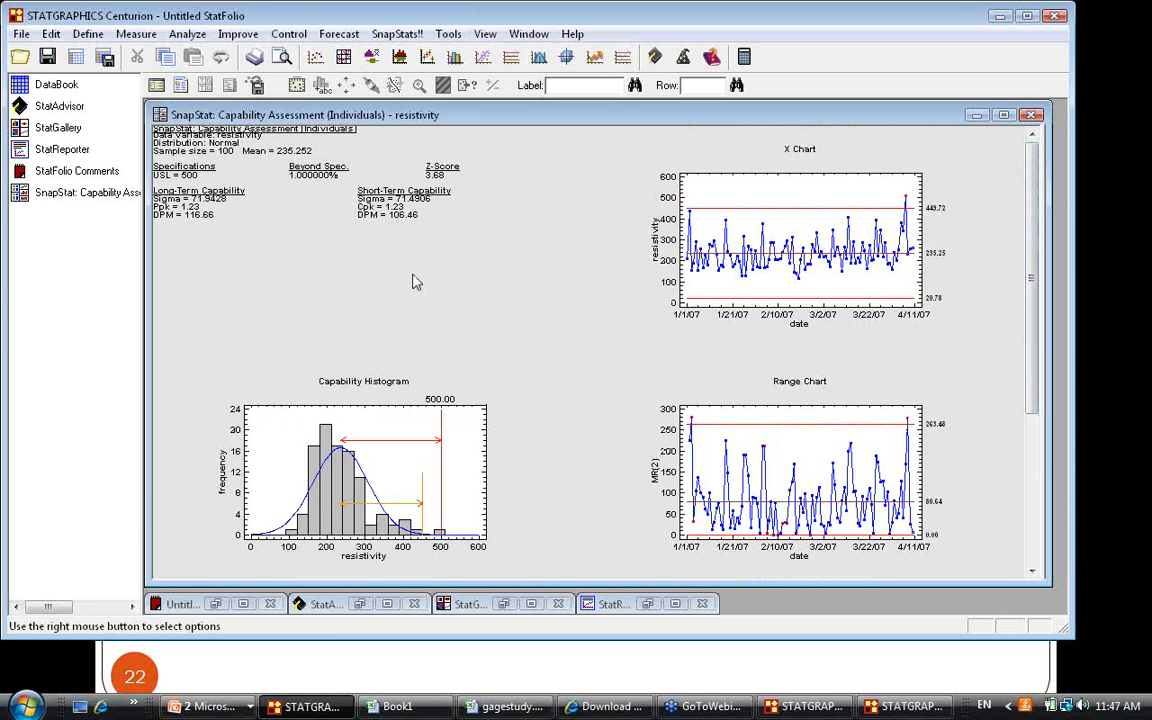
# Apply the optimized Box-Cox data transformation to the resistivity capability assessment.
pyautogui.rightClick(505, 193)
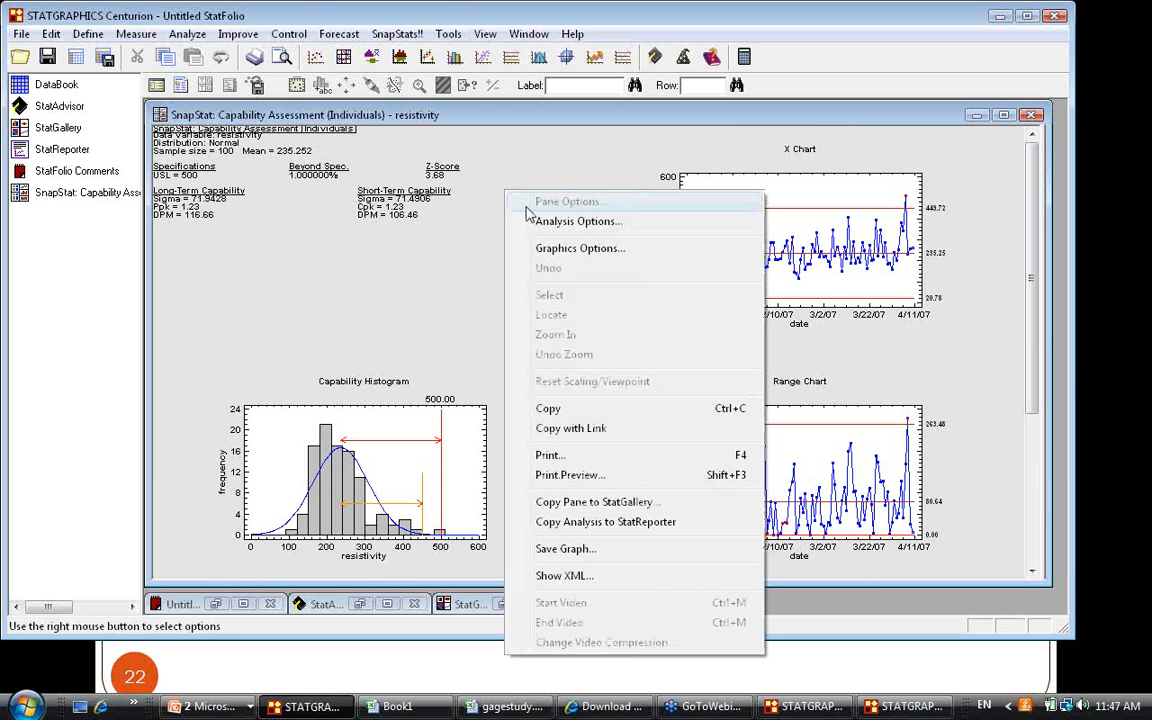
pyautogui.click(542, 222)
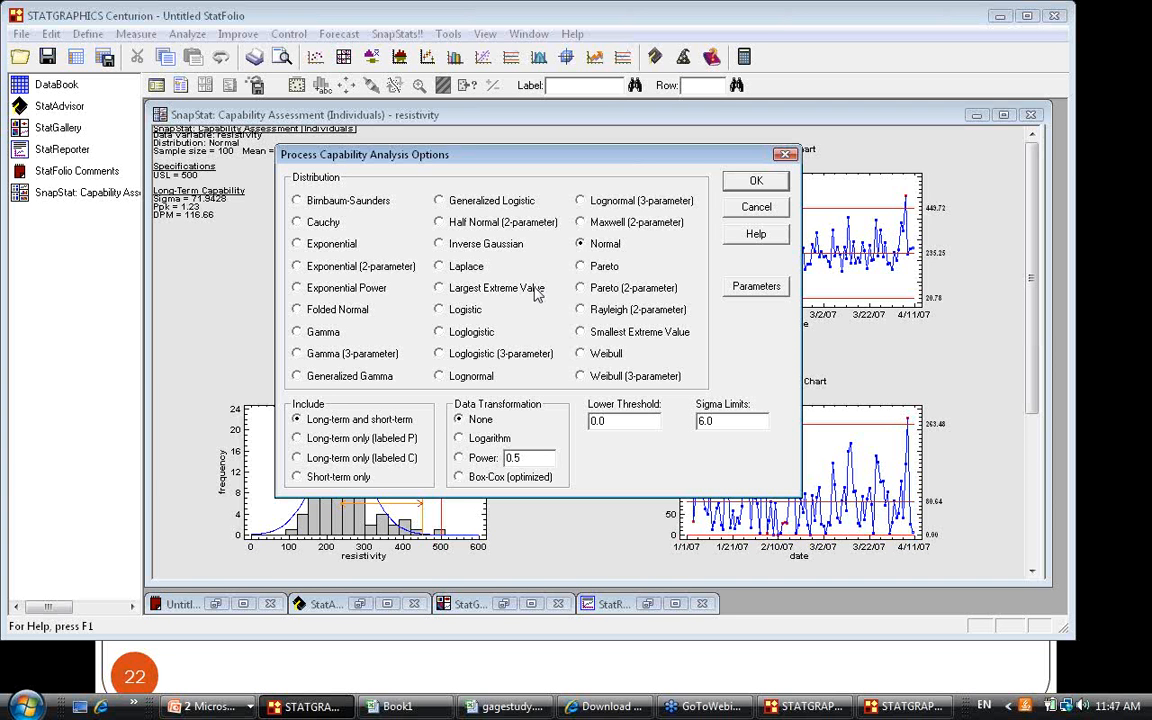
pyautogui.click(459, 478)
pyautogui.click(757, 182)
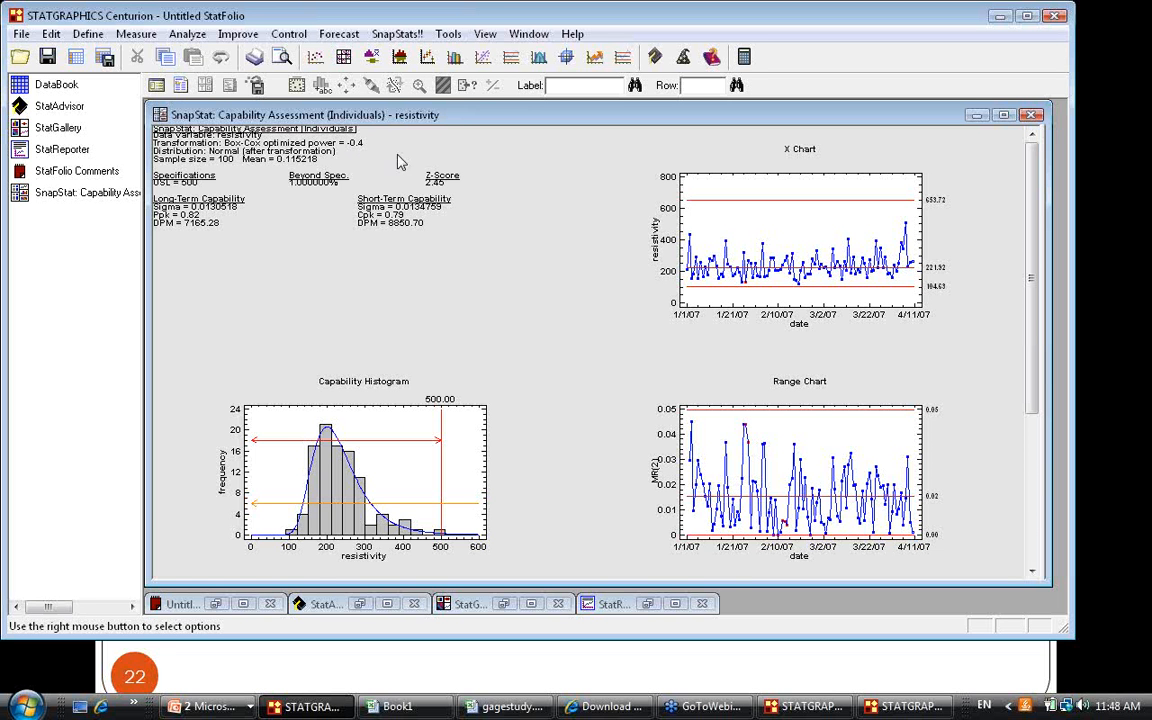
# Examine the transformed assessment's histogram fit, probability plot, range chart, tolerance chart and capability indices.
pyautogui.moveTo(1036, 252); pyautogui.dragTo(1036, 347)
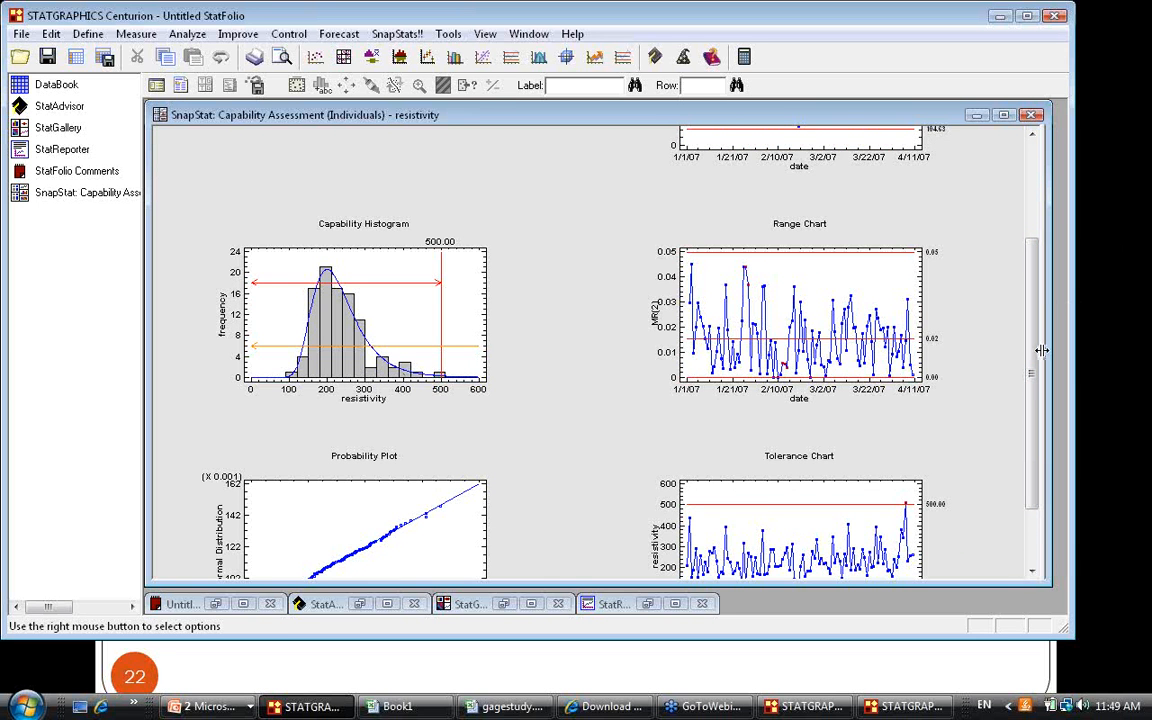
pyautogui.scroll(-3, 1021, 465)
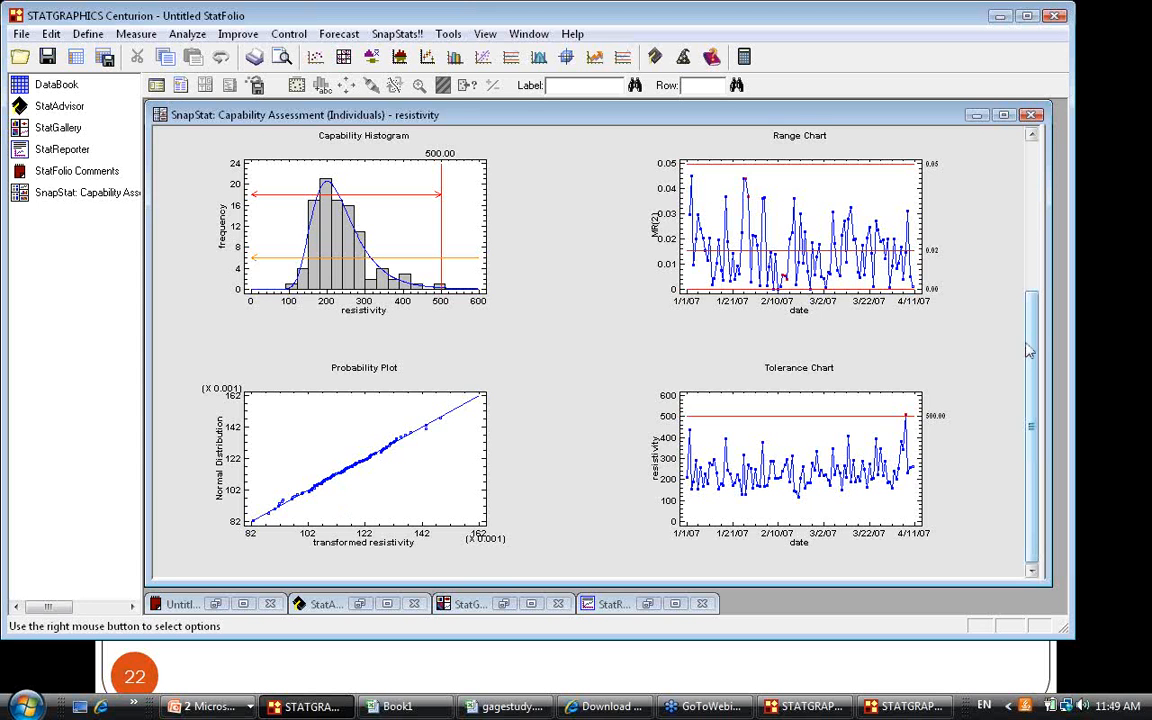
pyautogui.moveTo(1031, 346); pyautogui.dragTo(1021, 175)
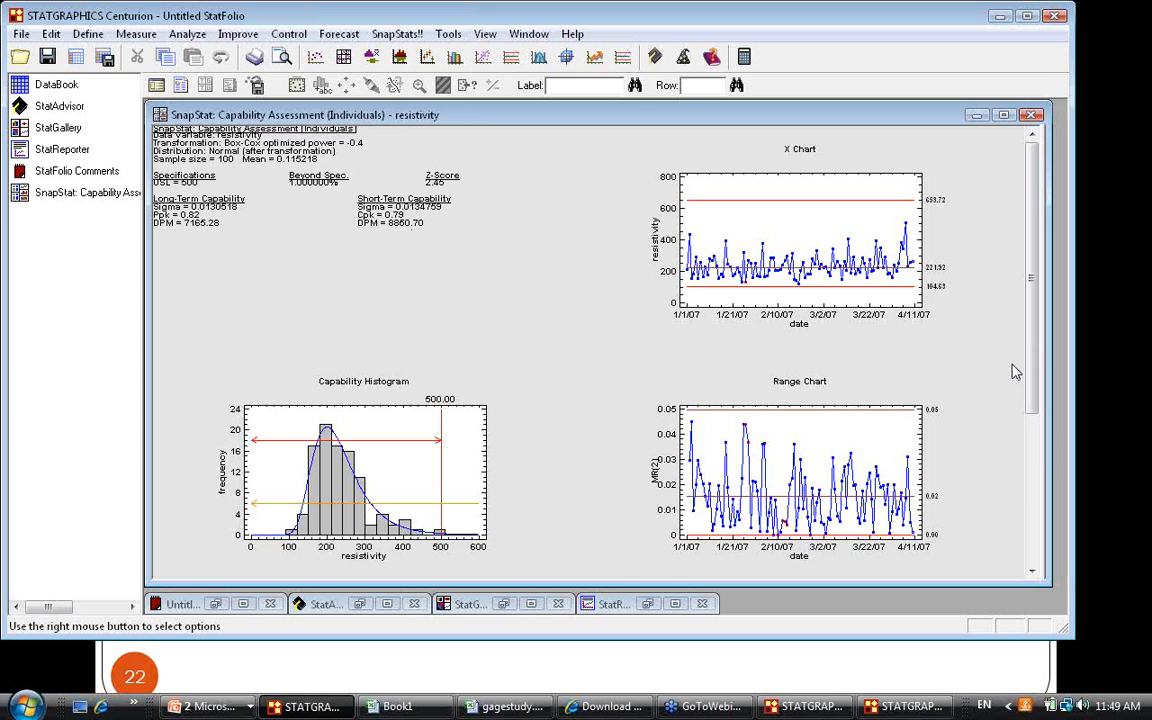
pyautogui.moveTo(1036, 358); pyautogui.dragTo(1034, 520)
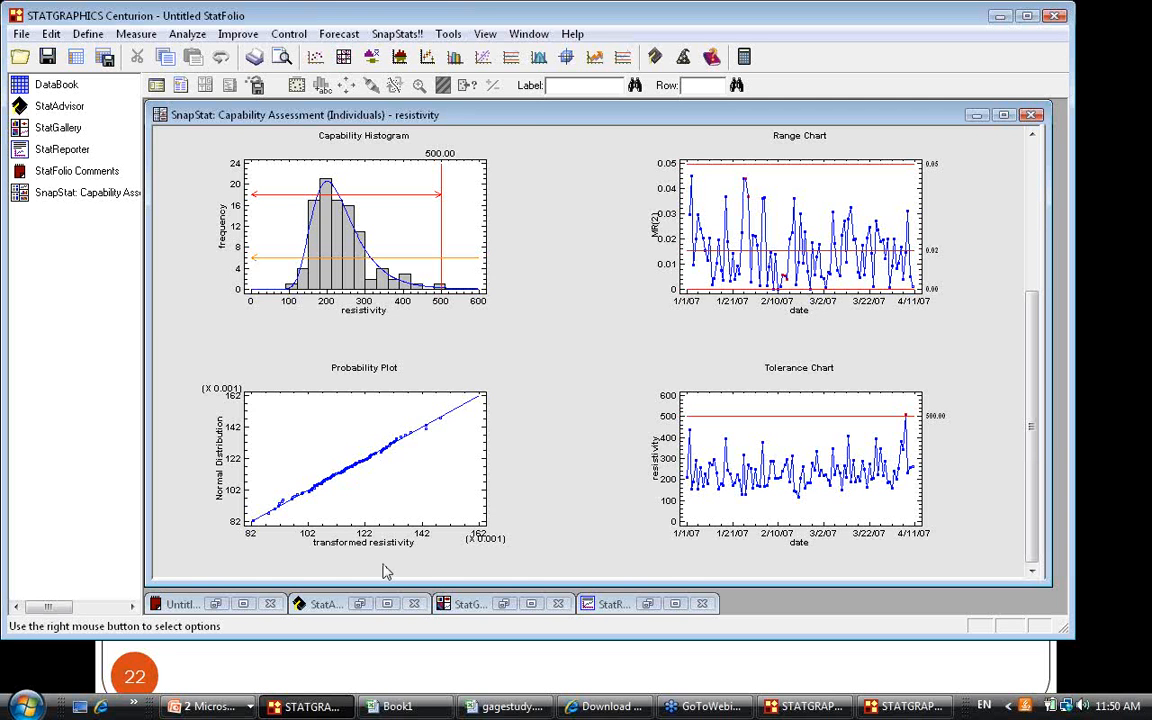
# Switch to Excel and open the recent workbook resistivity.xls.
pyautogui.click(415, 710)
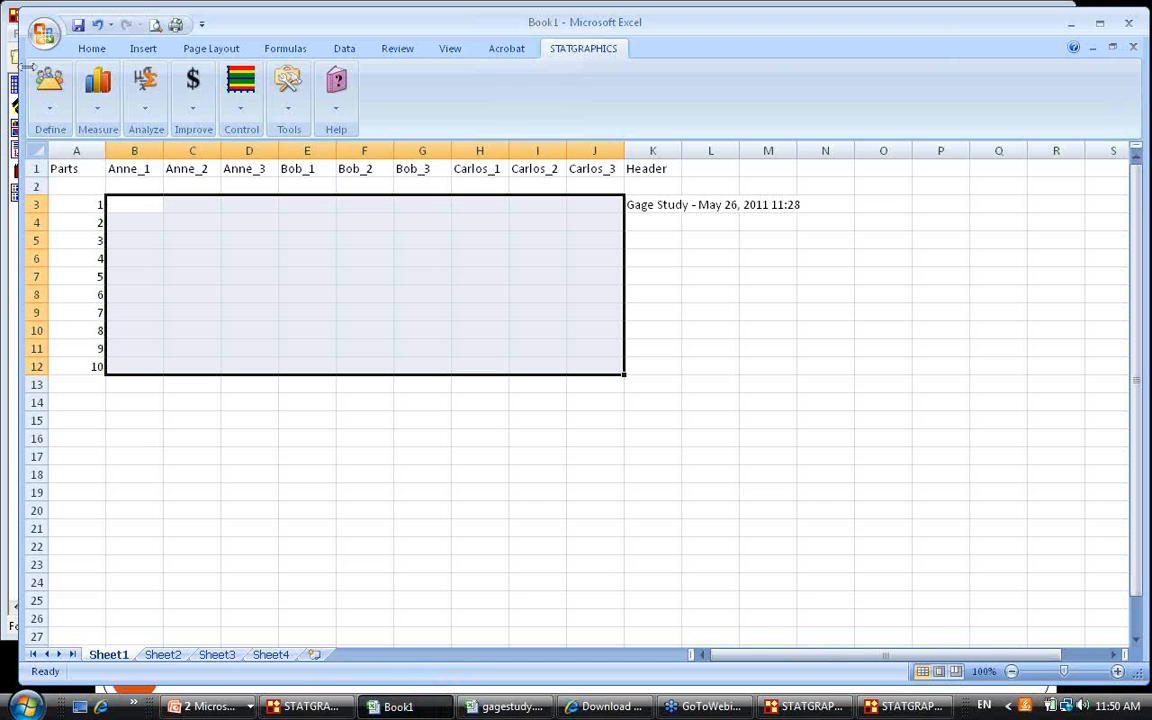
pyautogui.click(44, 33)
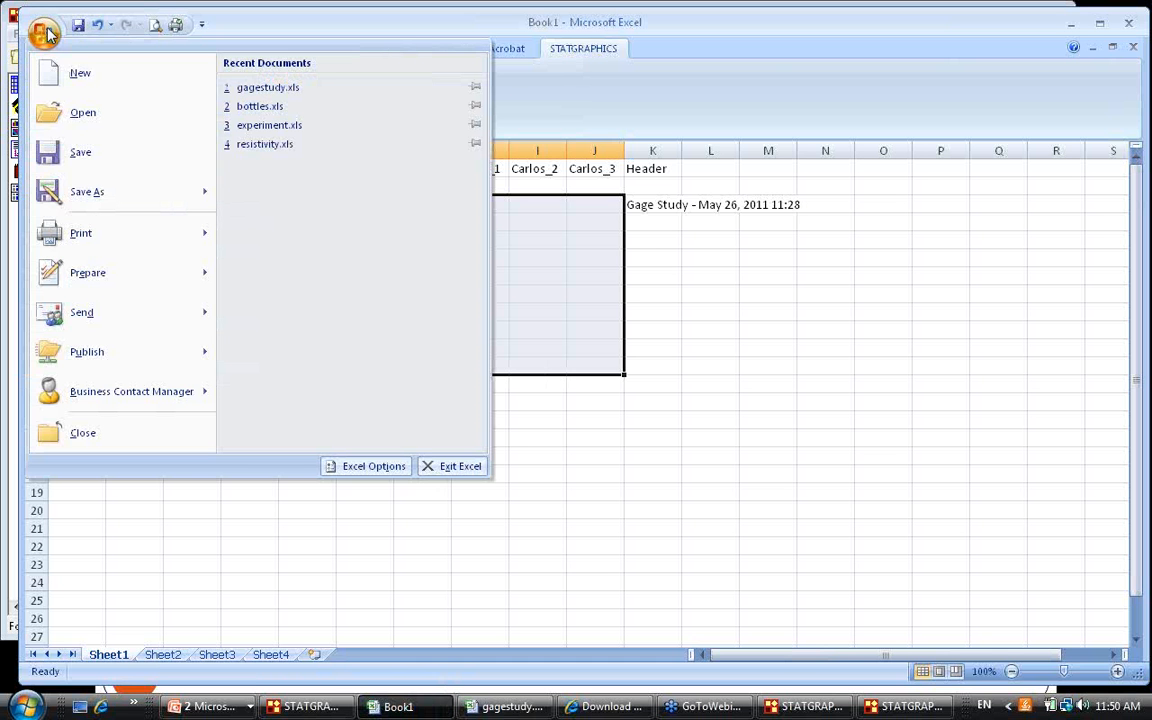
pyautogui.click(265, 146)
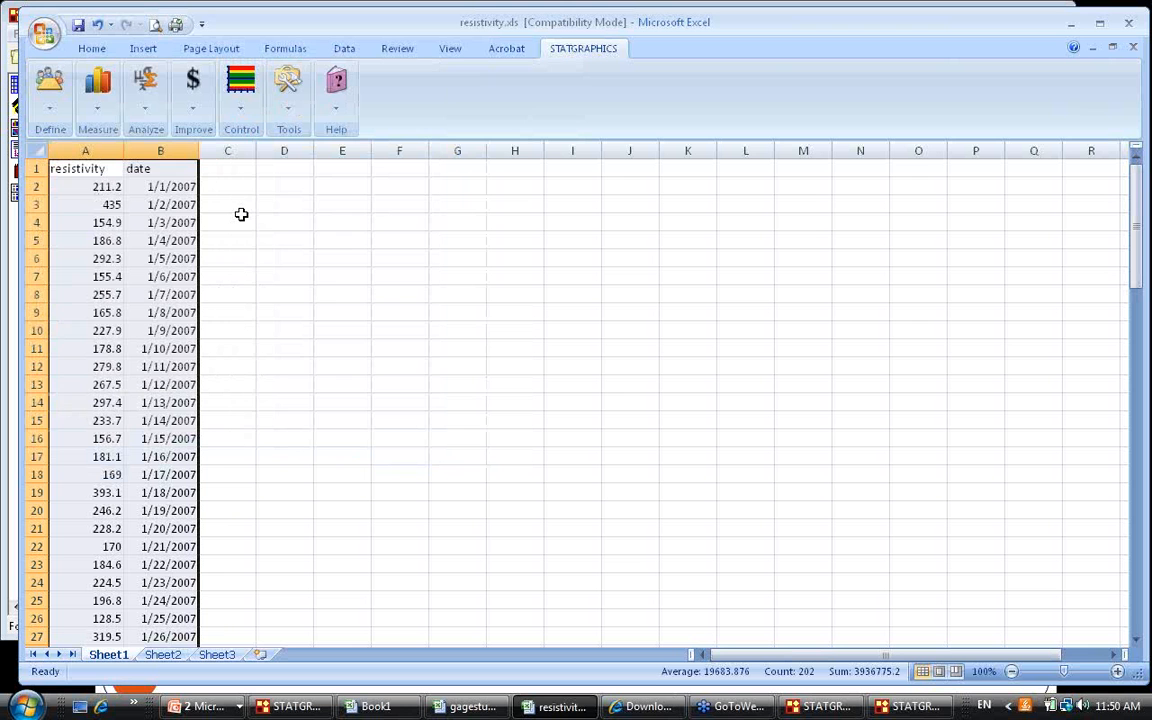
# Launch the process Capability Statlet on the selected resistivity and date columns, treating the selection as including column names.
pyautogui.click(145, 112)
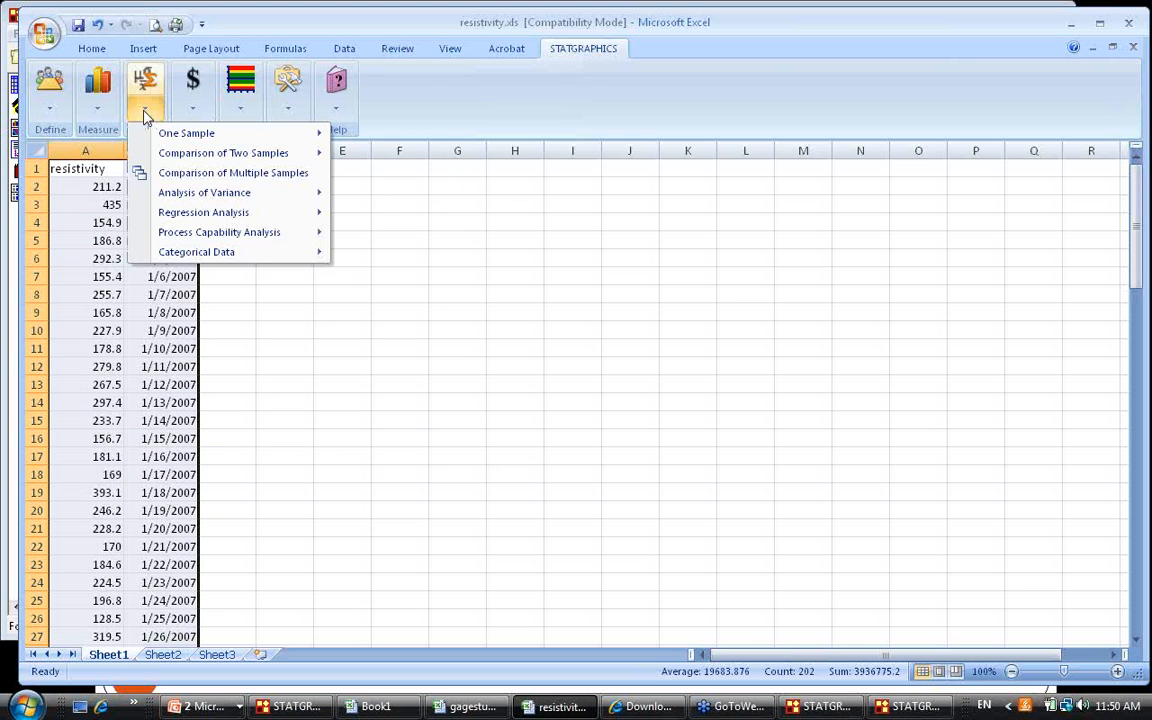
pyautogui.moveTo(213, 234)
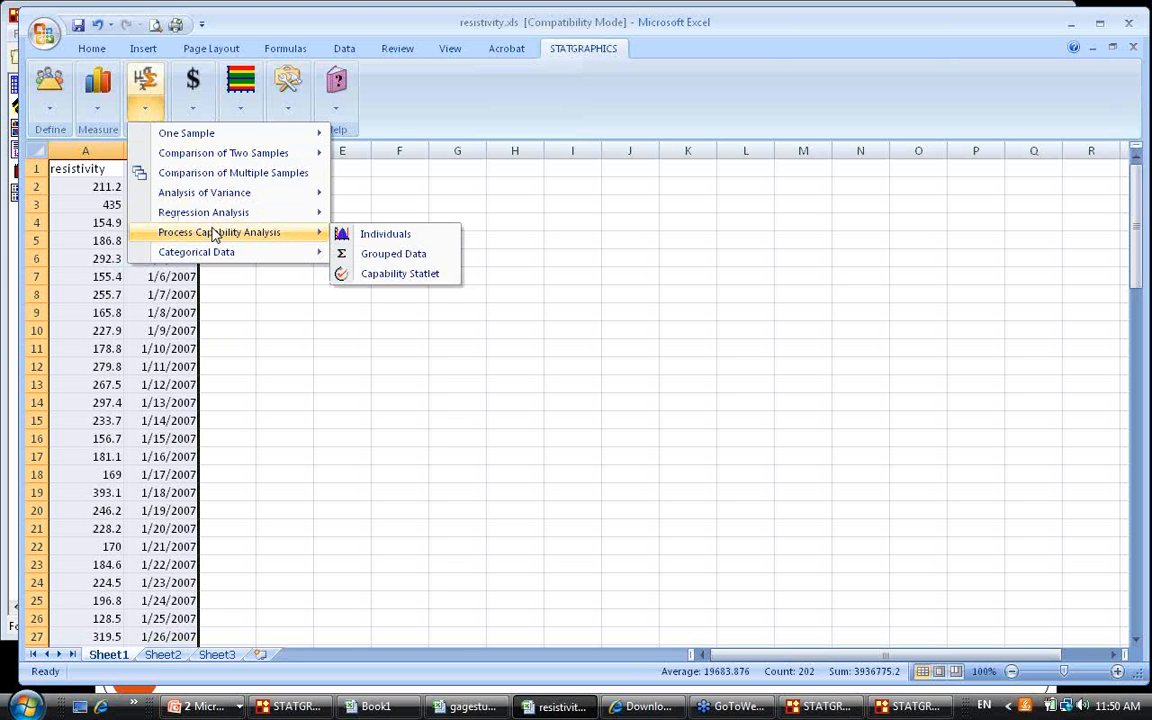
pyautogui.click(390, 273)
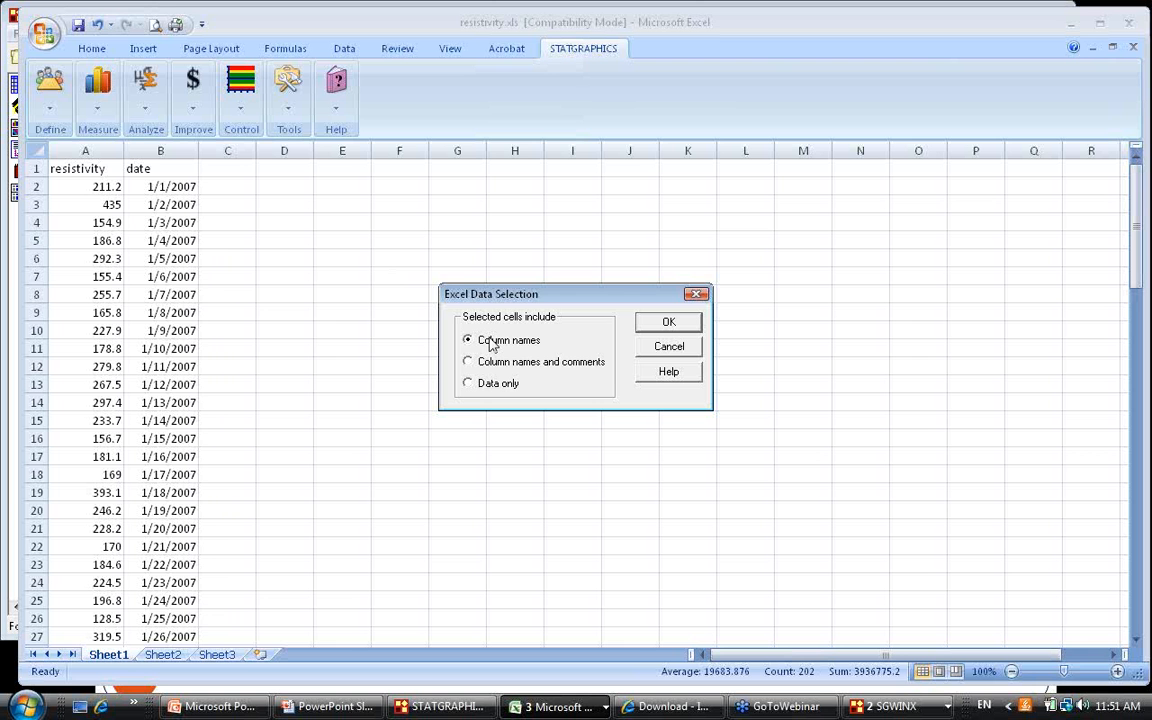
pyautogui.click(664, 327)
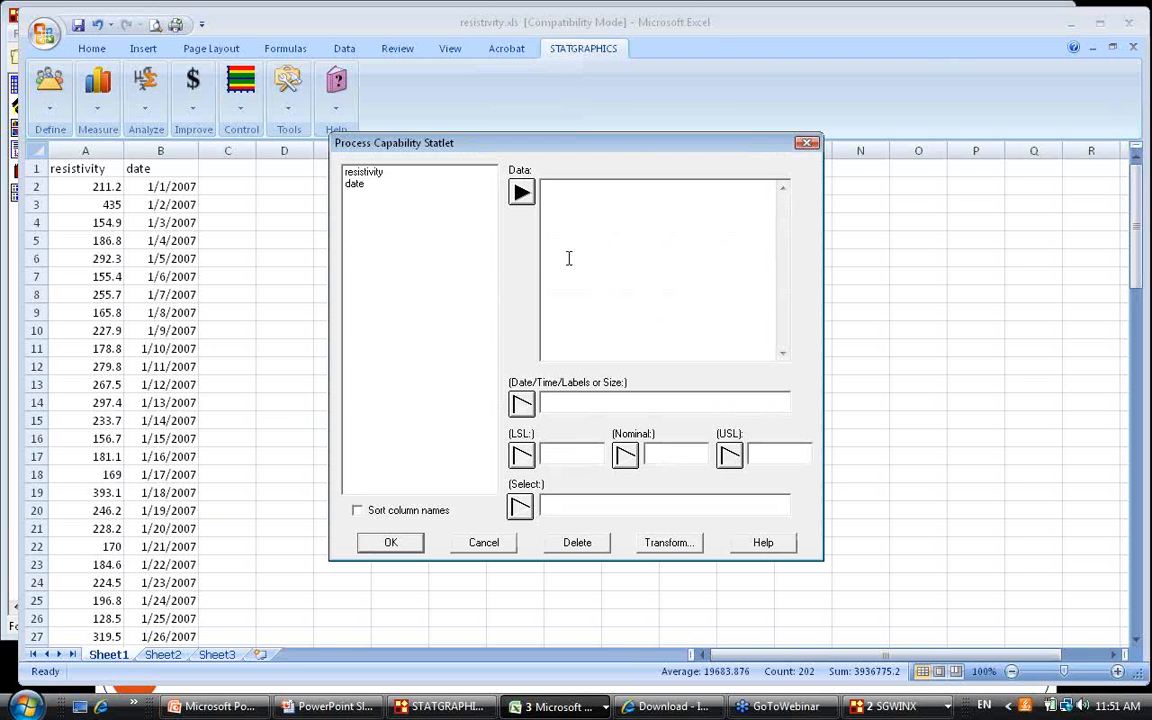
# Assign resistivity as the data and date as the labels, set the USL to 500, and generate the capability Statlet.
pyautogui.click(430, 172)
pyautogui.click(521, 192)
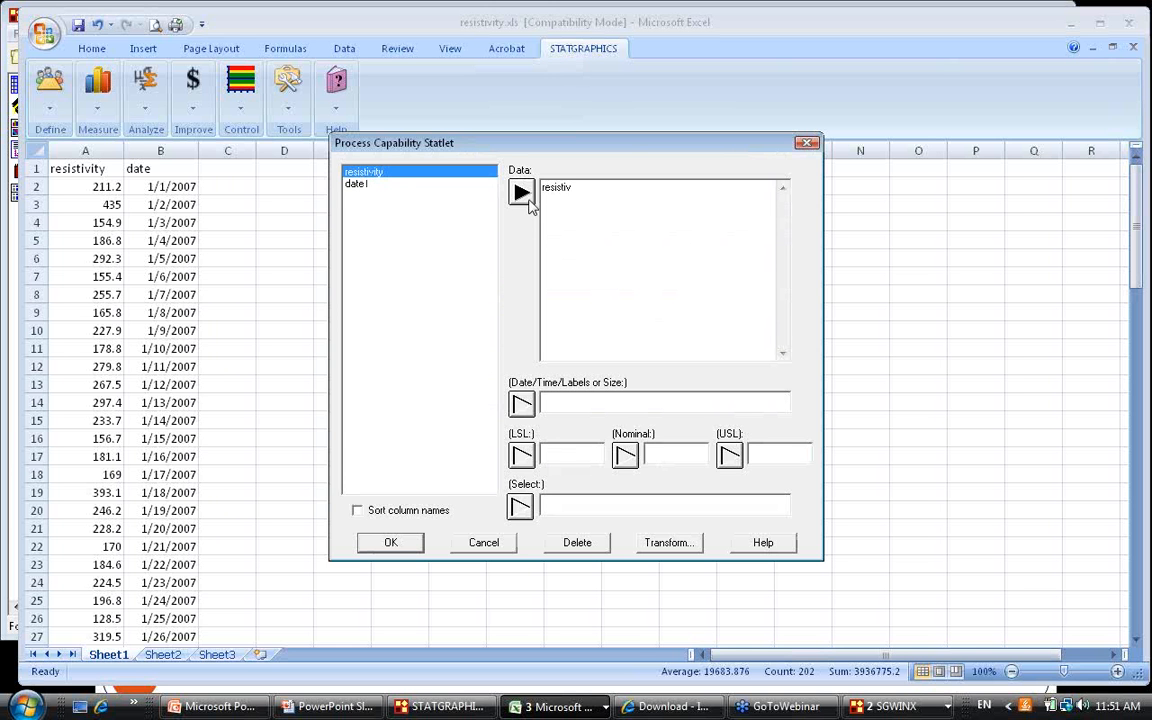
pyautogui.click(362, 185)
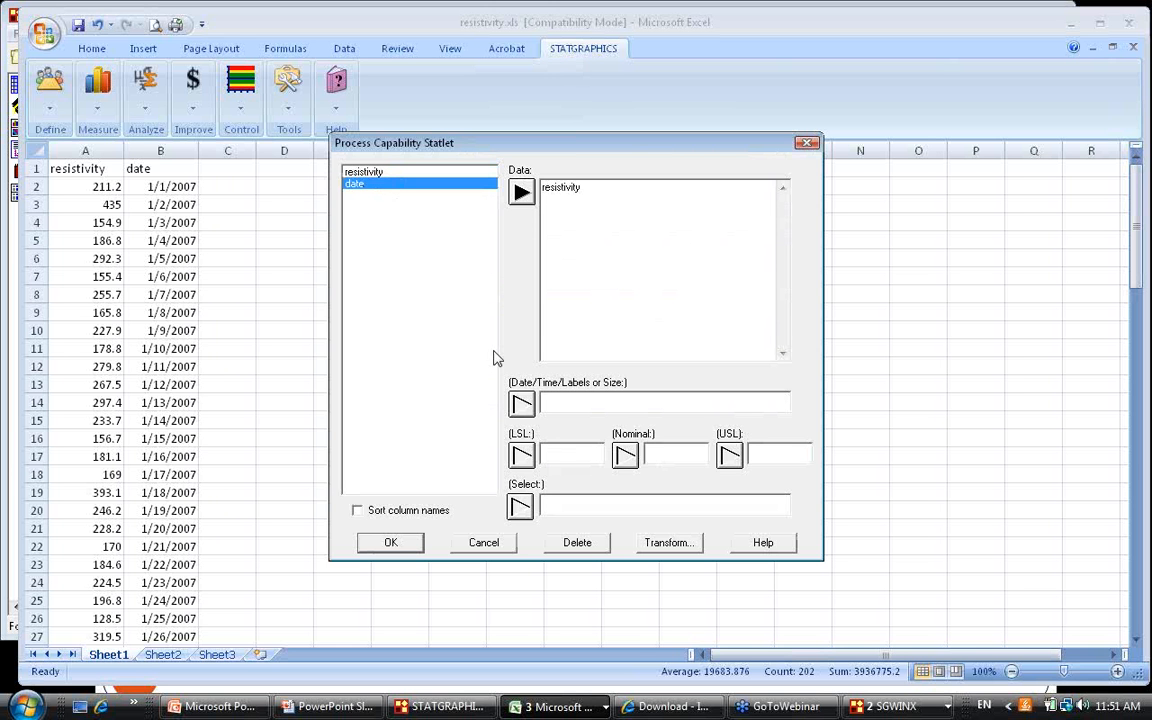
pyautogui.click(521, 403)
pyautogui.click(776, 456)
pyautogui.write('500')
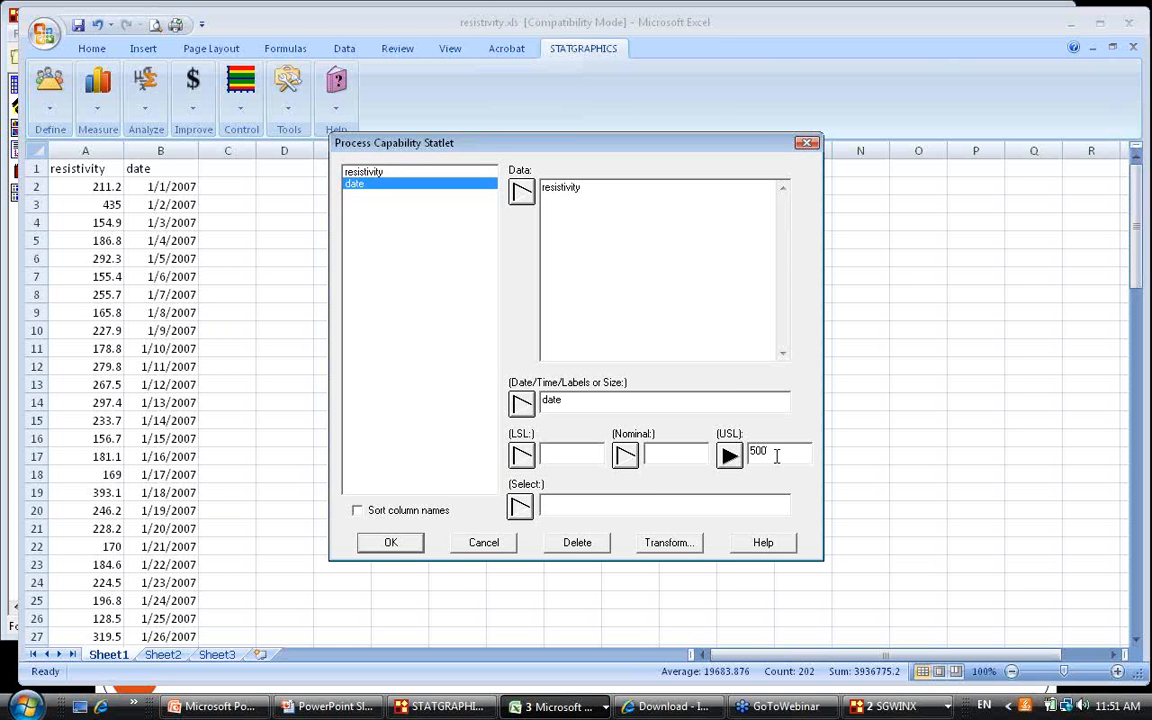
pyautogui.click(366, 551)
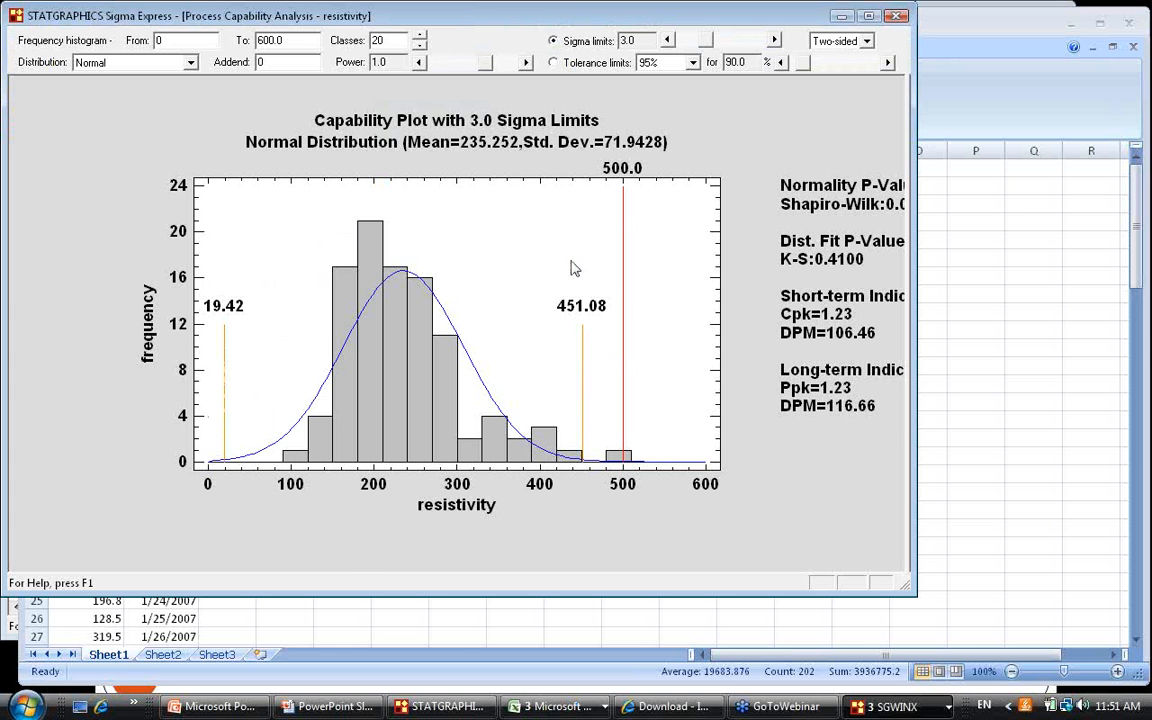
# Reposition the capability plot and its statistics text so that the p-values and capability indices fit inside the window.
pyautogui.moveTo(566, 261); pyautogui.dragTo(491, 260)
pyautogui.moveTo(819, 332); pyautogui.dragTo(779, 338)
pyautogui.click(829, 464)
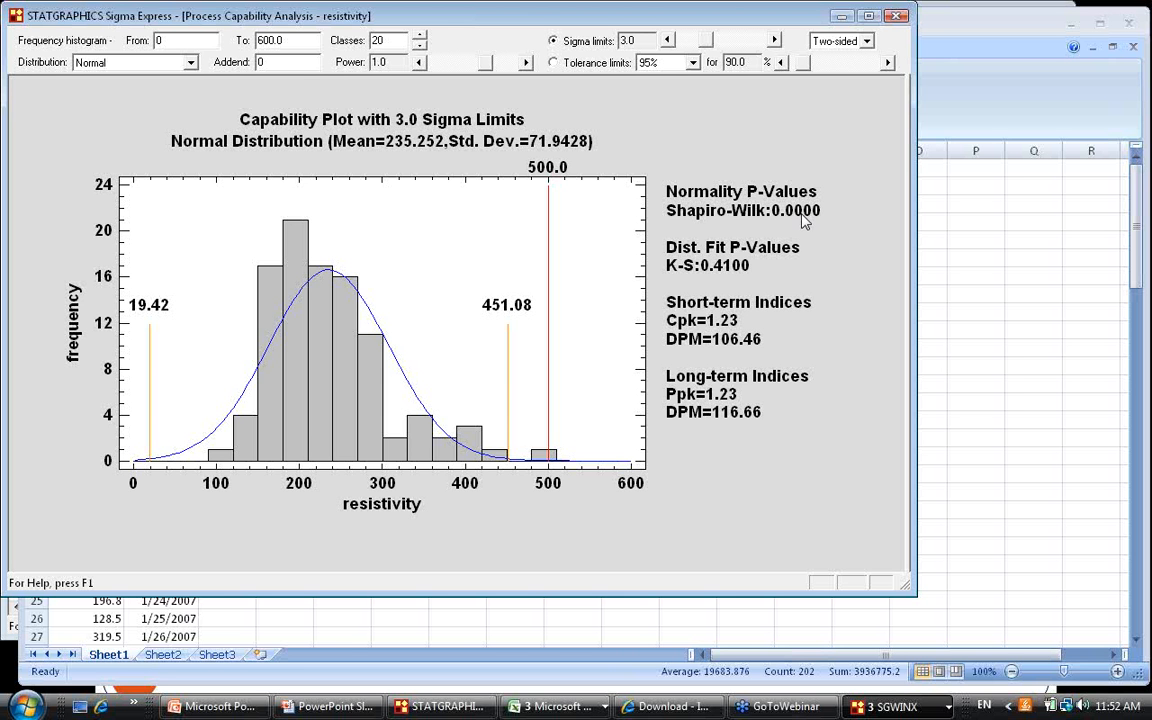
# Lower the power transformation of the normal distribution in the resistivity capability plot to -0.4.
pyautogui.click(418, 62)
pyautogui.click(418, 62)
pyautogui.click(418, 62)
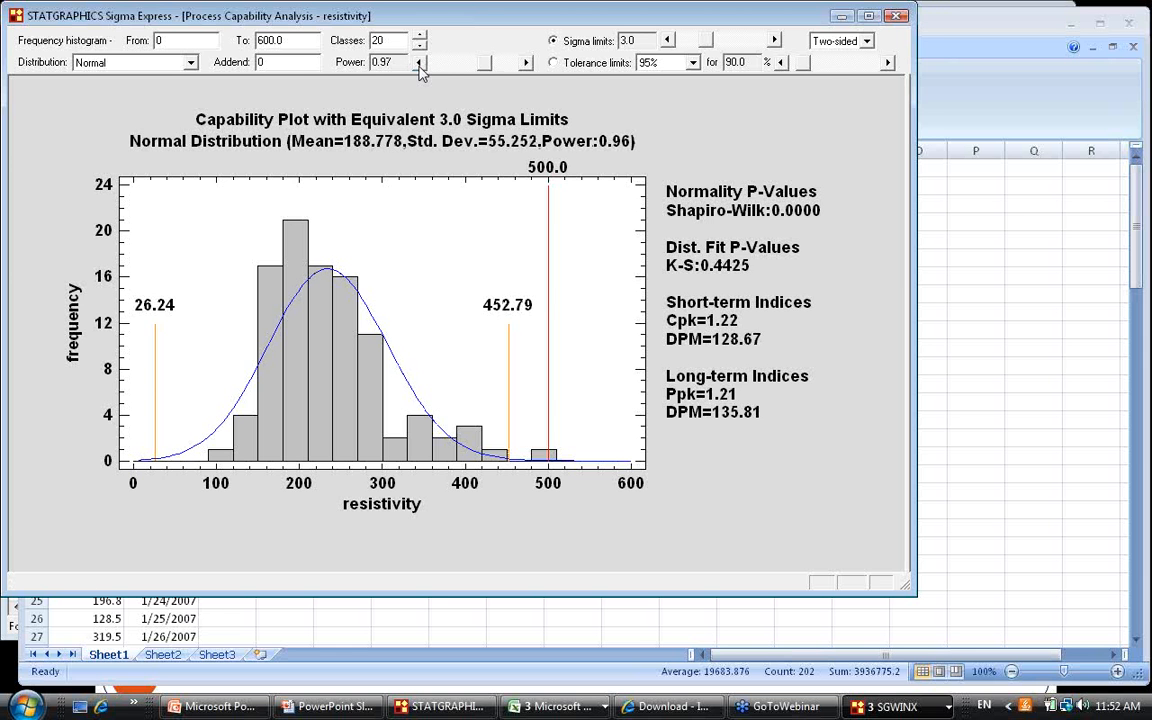
pyautogui.click(418, 62)
pyautogui.click(418, 62)
pyautogui.click(418, 62)
pyautogui.click(418, 62)
pyautogui.click(418, 62)
pyautogui.click(418, 62)
pyautogui.click(418, 62)
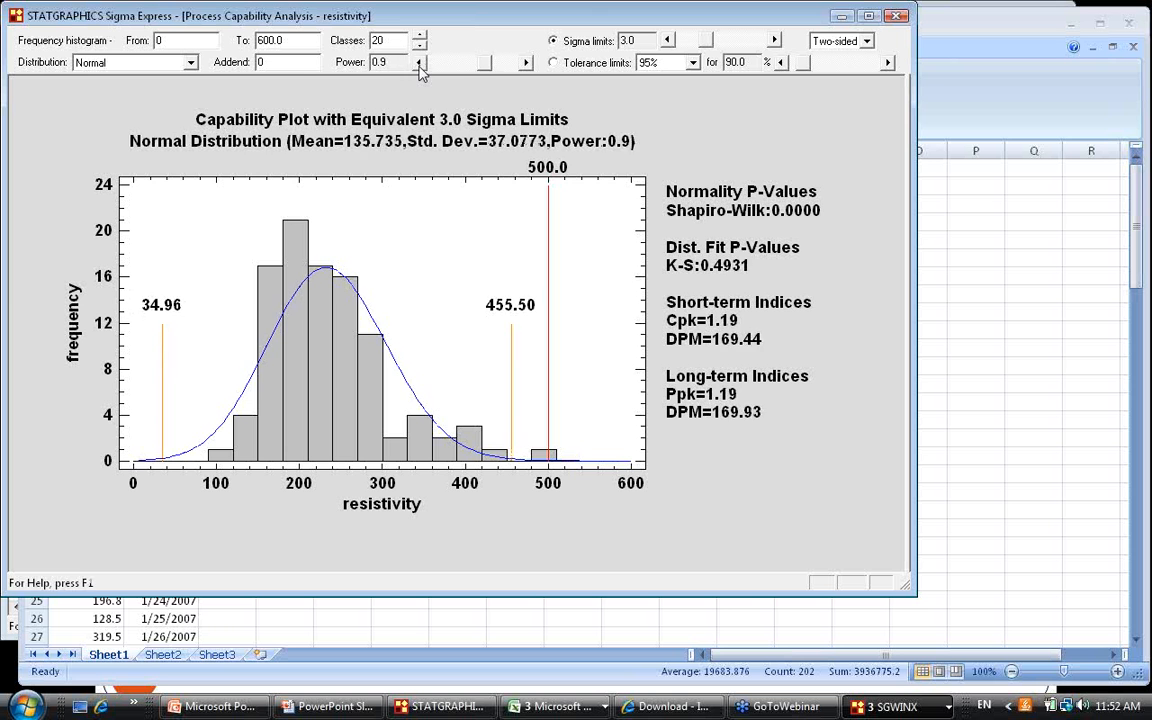
pyautogui.click(418, 62)
pyautogui.click(418, 62)
pyautogui.click(418, 62)
pyautogui.click(418, 62)
pyautogui.click(418, 62)
pyautogui.click(418, 62)
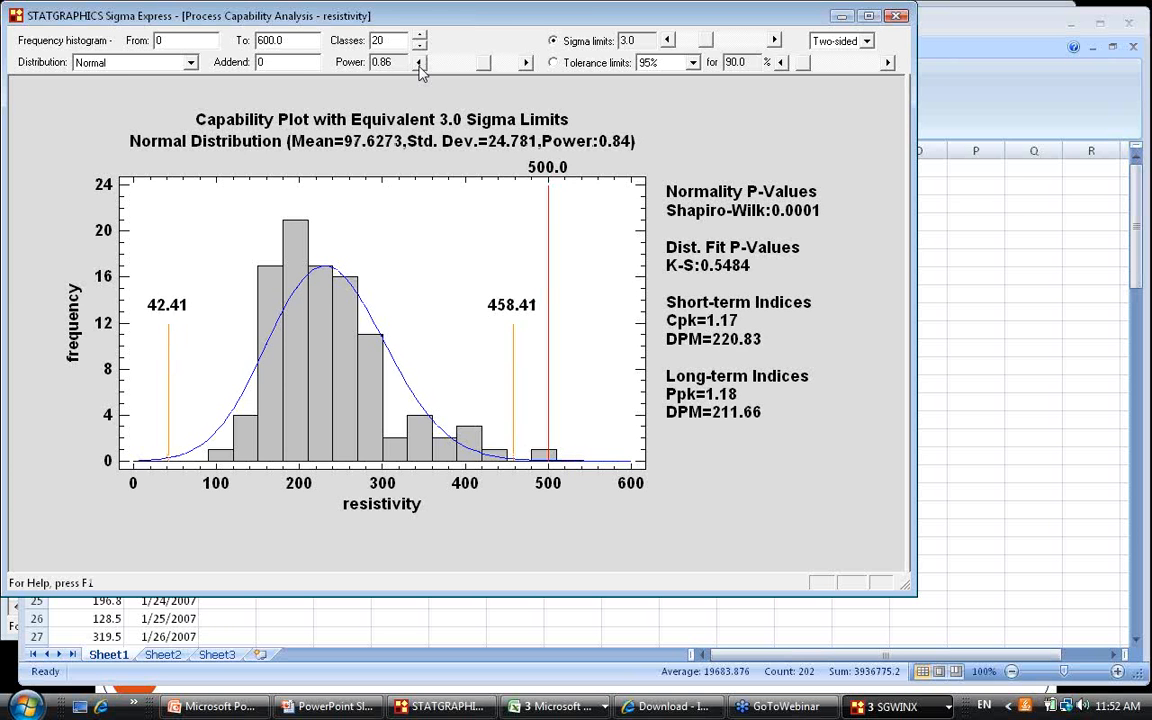
pyautogui.click(418, 62)
pyautogui.click(418, 62)
pyautogui.click(418, 62)
pyautogui.click(418, 62)
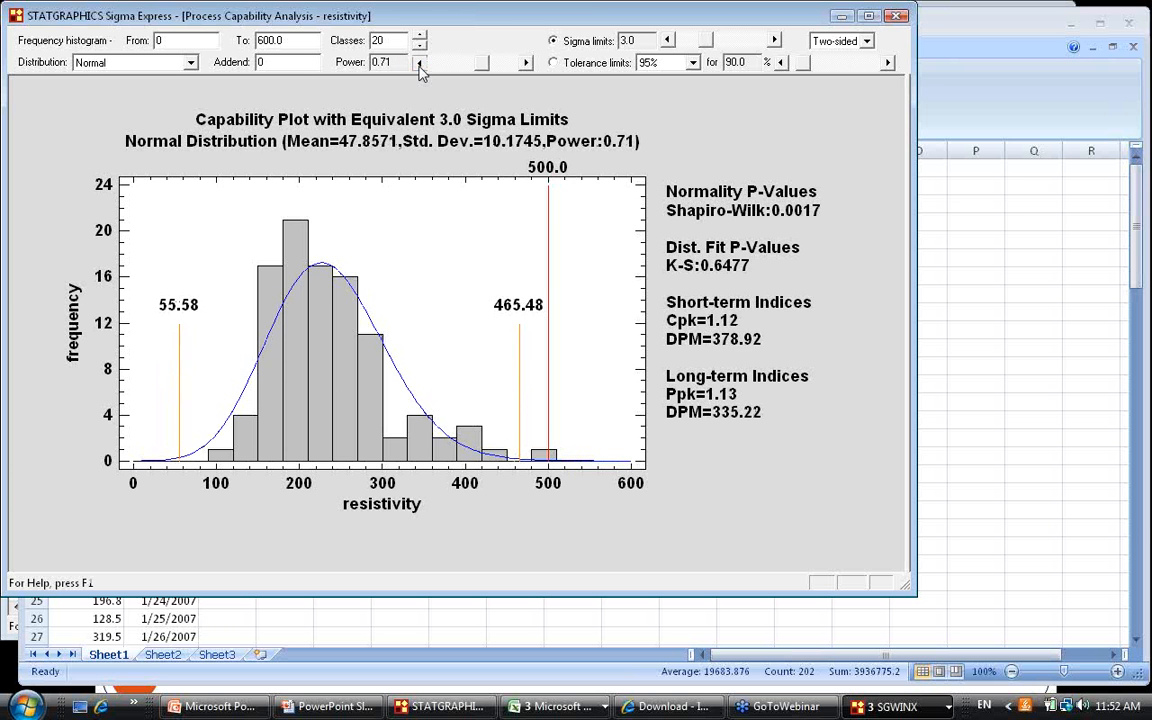
pyautogui.click(418, 62)
pyautogui.click(418, 62)
pyautogui.click(418, 62)
pyautogui.click(418, 62)
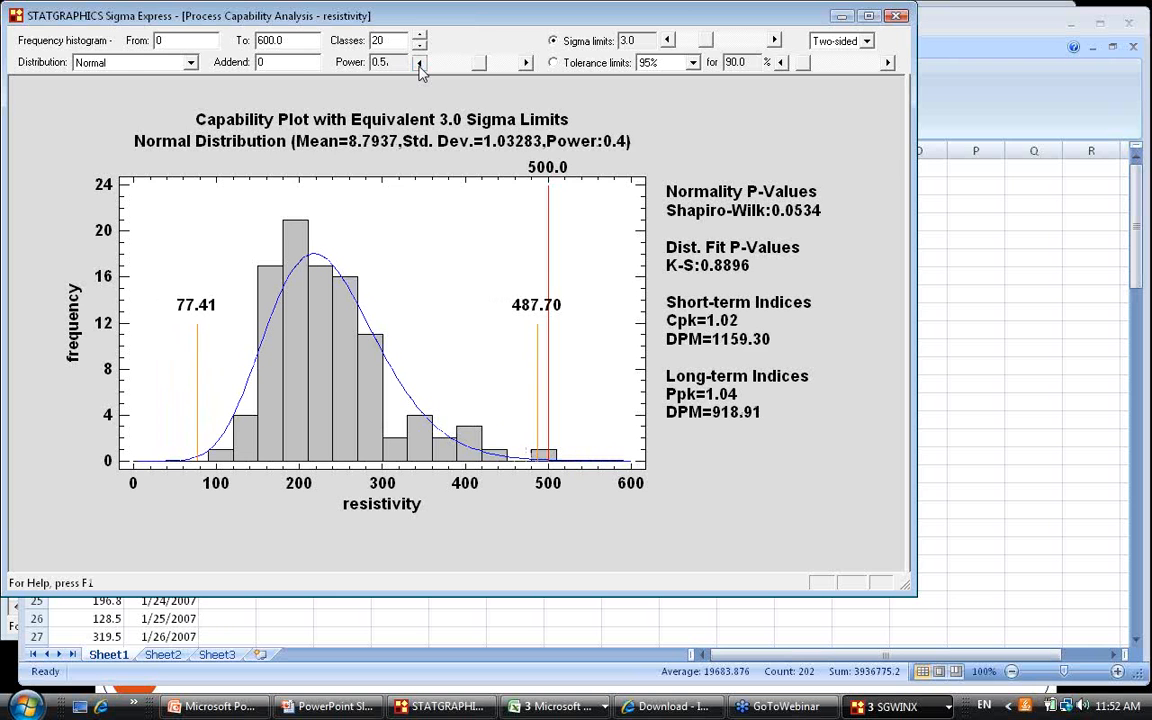
pyautogui.click(418, 62)
pyautogui.click(418, 62)
pyautogui.click(418, 62)
pyautogui.click(418, 62)
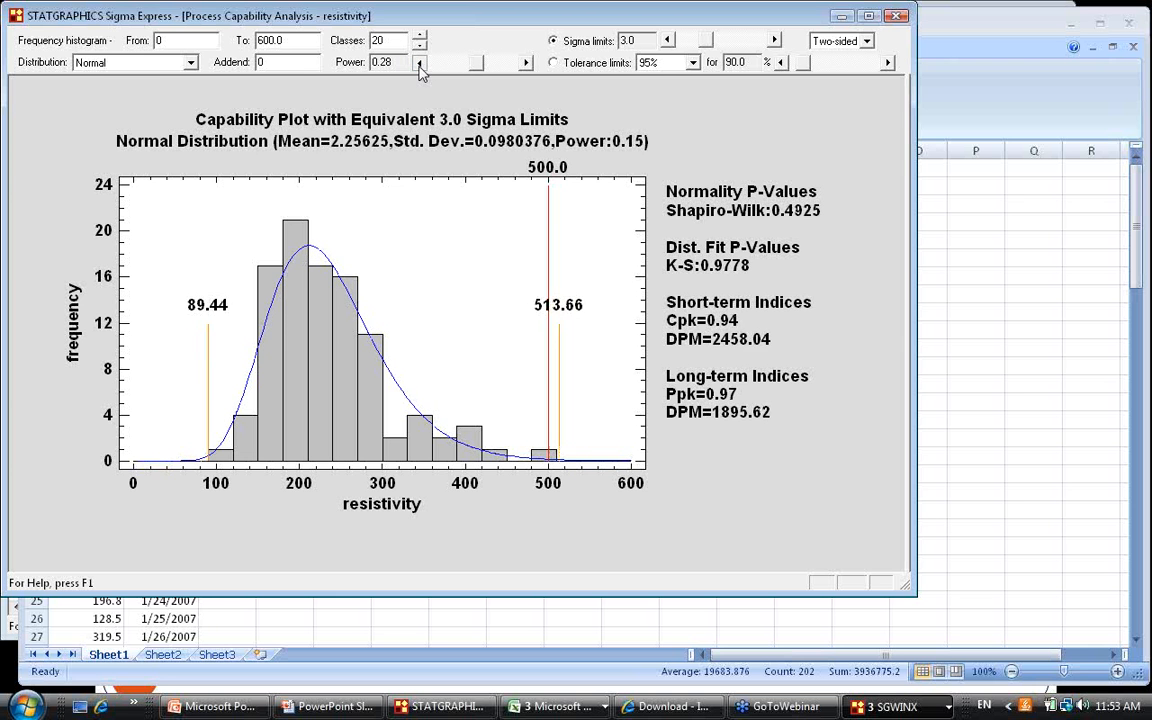
pyautogui.click(418, 62)
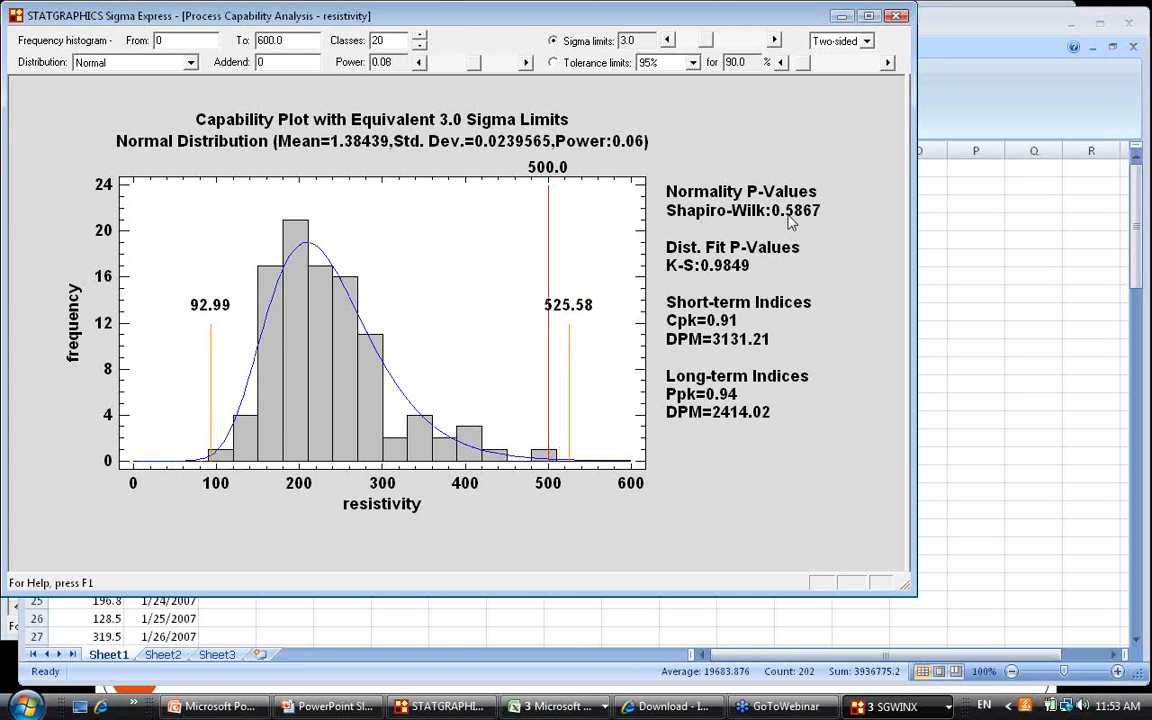
pyautogui.click(418, 62)
pyautogui.click(419, 63)
pyautogui.click(419, 63)
pyautogui.click(419, 63)
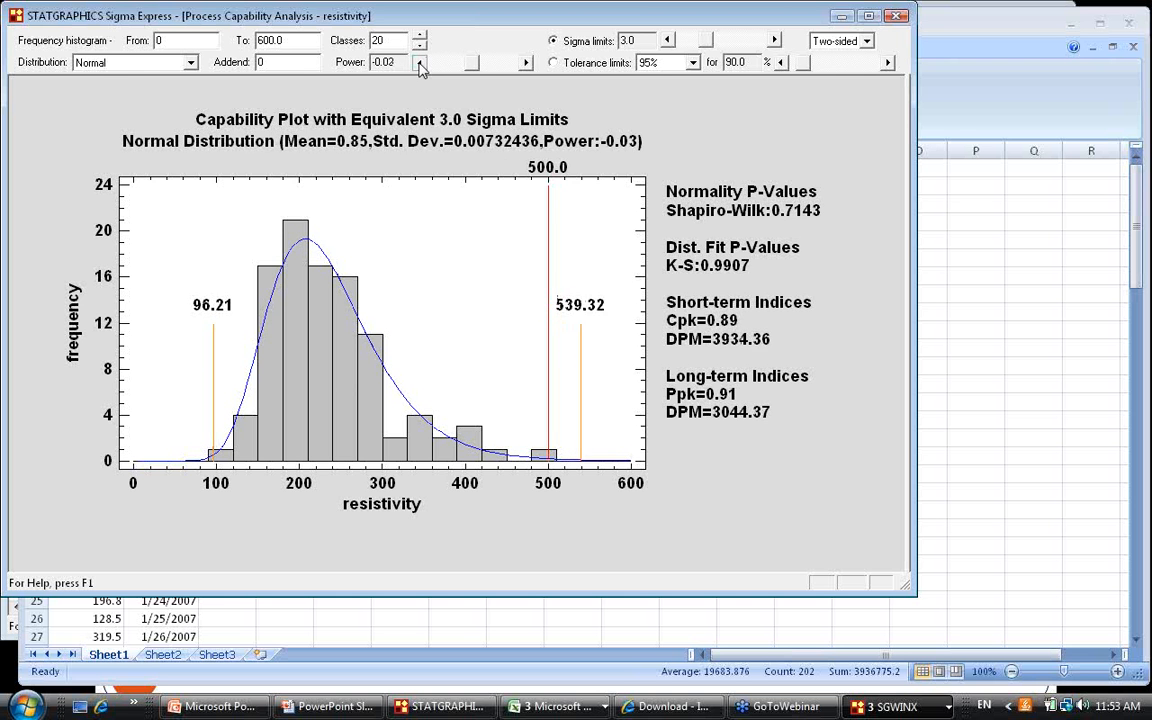
pyautogui.click(419, 63)
pyautogui.click(419, 63)
pyautogui.click(419, 63)
pyautogui.click(419, 63)
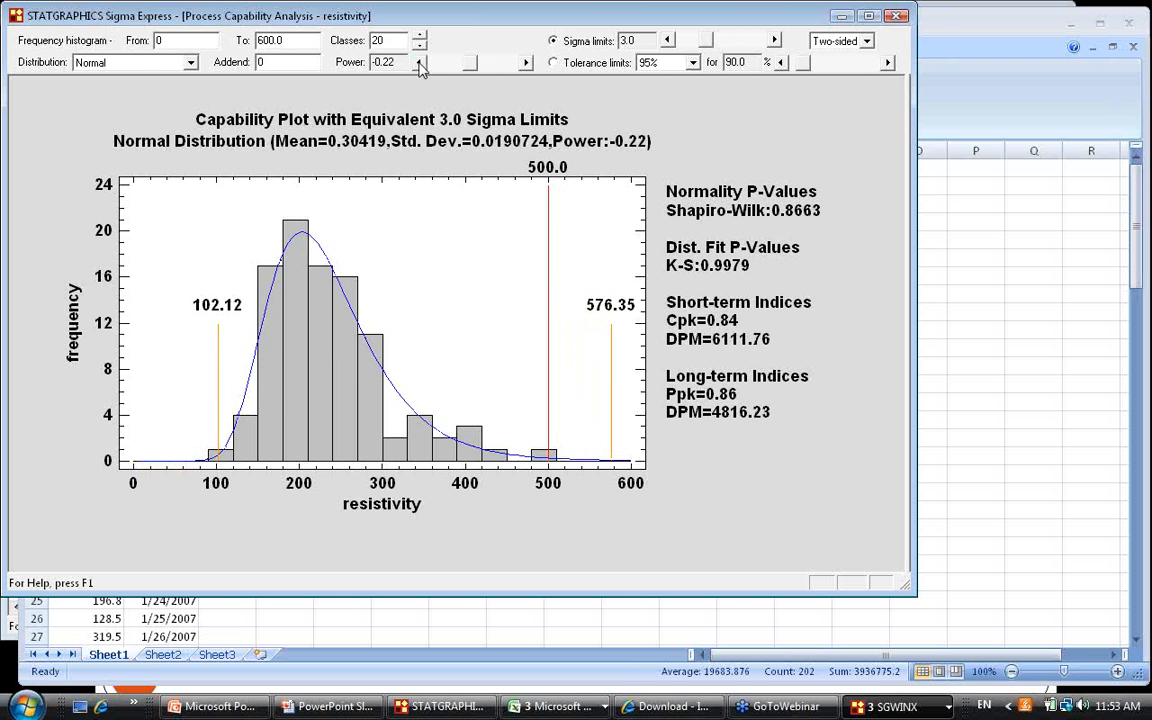
pyautogui.click(419, 63)
pyautogui.click(419, 63)
pyautogui.click(419, 63)
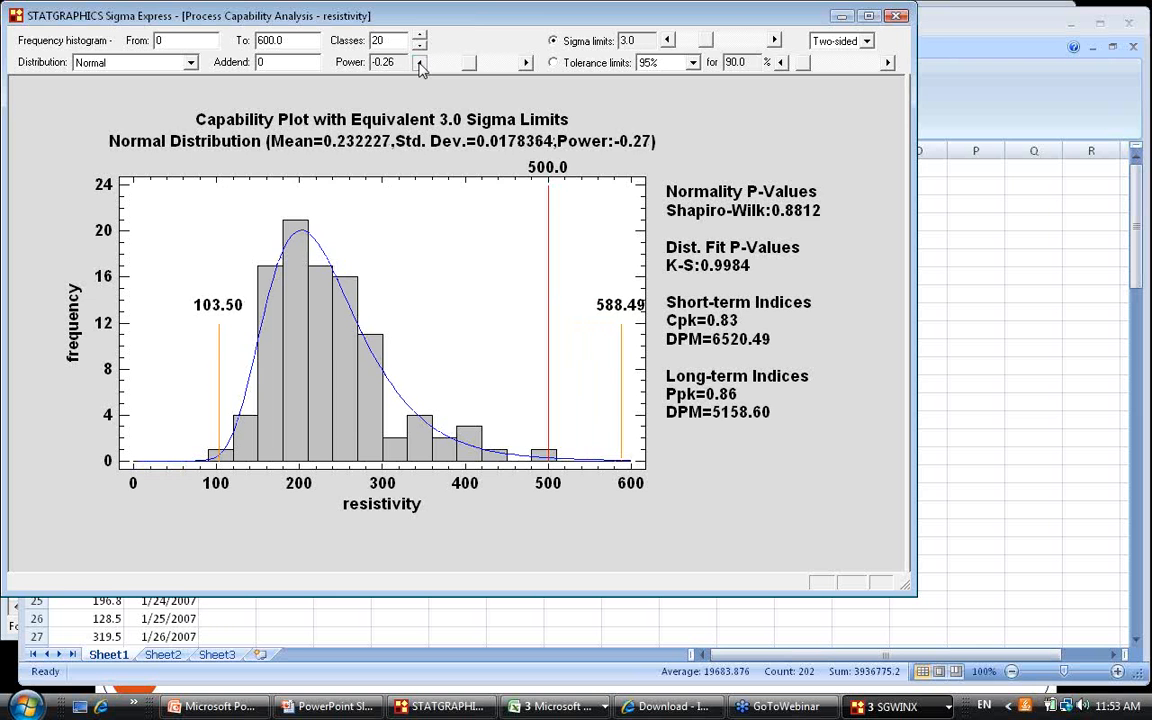
pyautogui.click(419, 63)
pyautogui.click(419, 63)
pyautogui.click(419, 63)
pyautogui.click(419, 63)
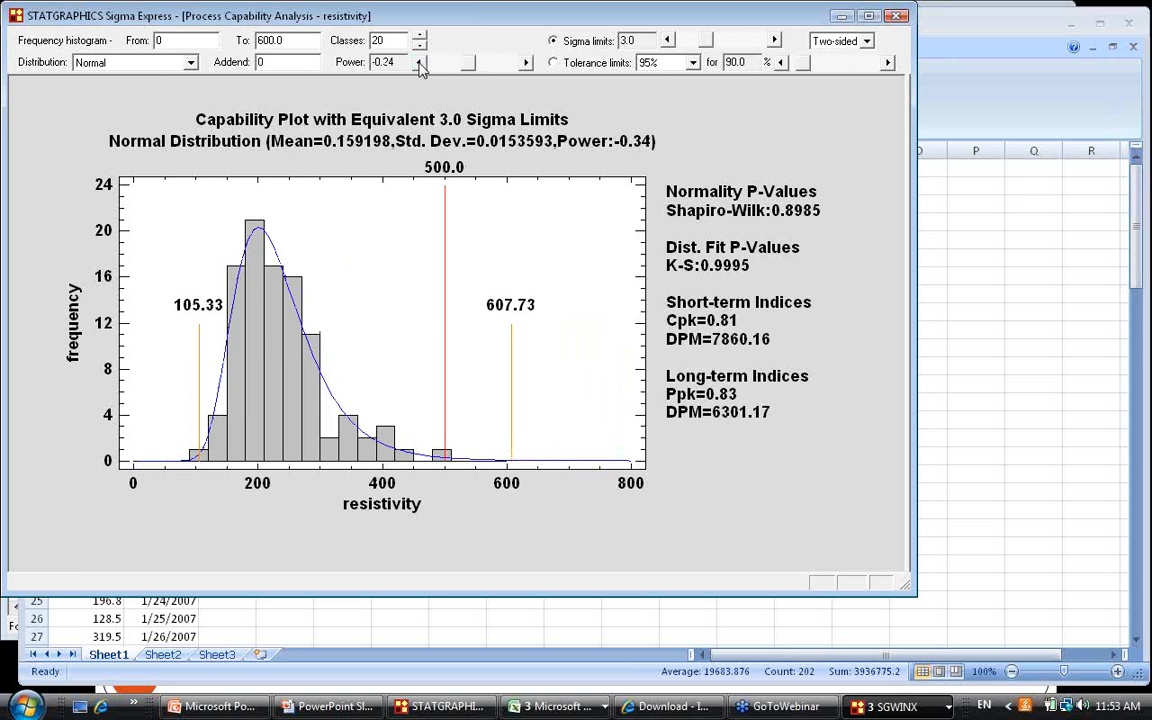
pyautogui.click(419, 63)
pyautogui.click(419, 63)
pyautogui.click(419, 63)
pyautogui.click(419, 63)
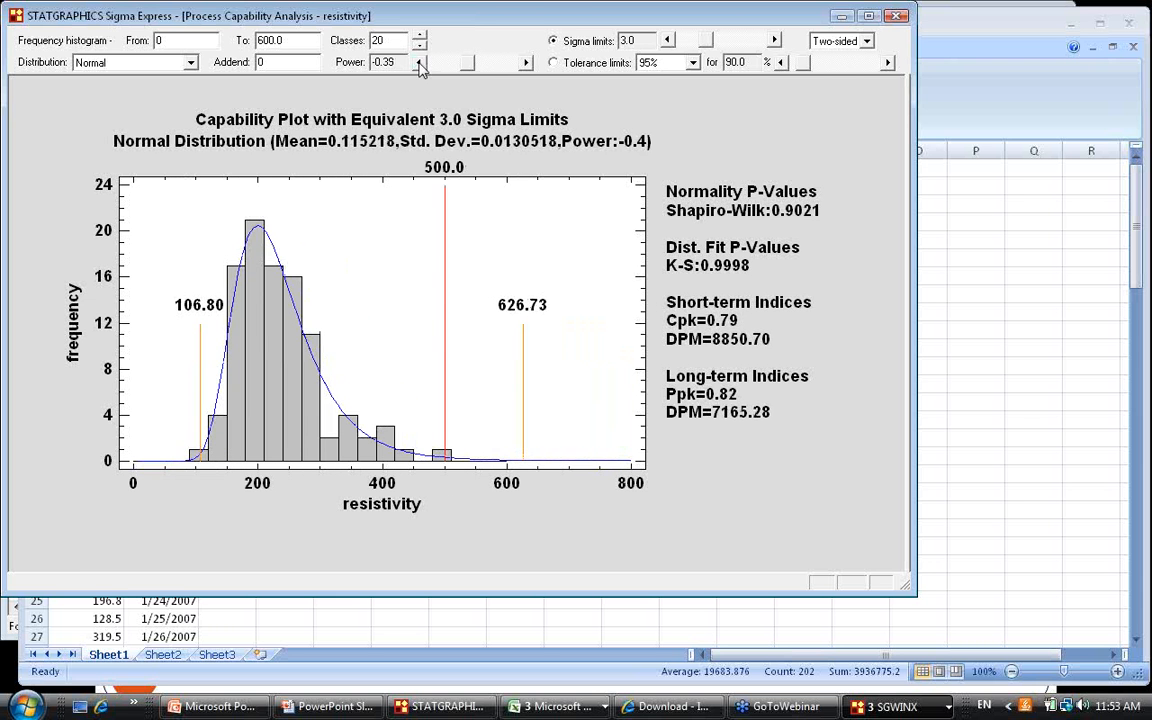
pyautogui.click(419, 63)
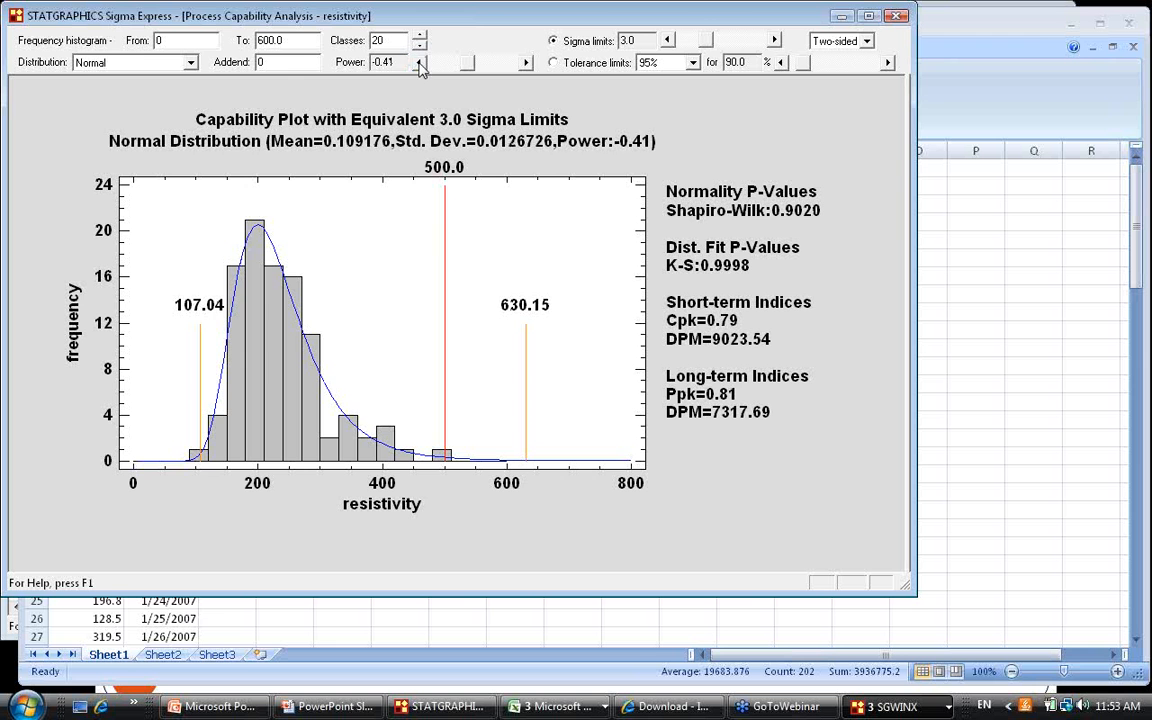
pyautogui.click(525, 63)
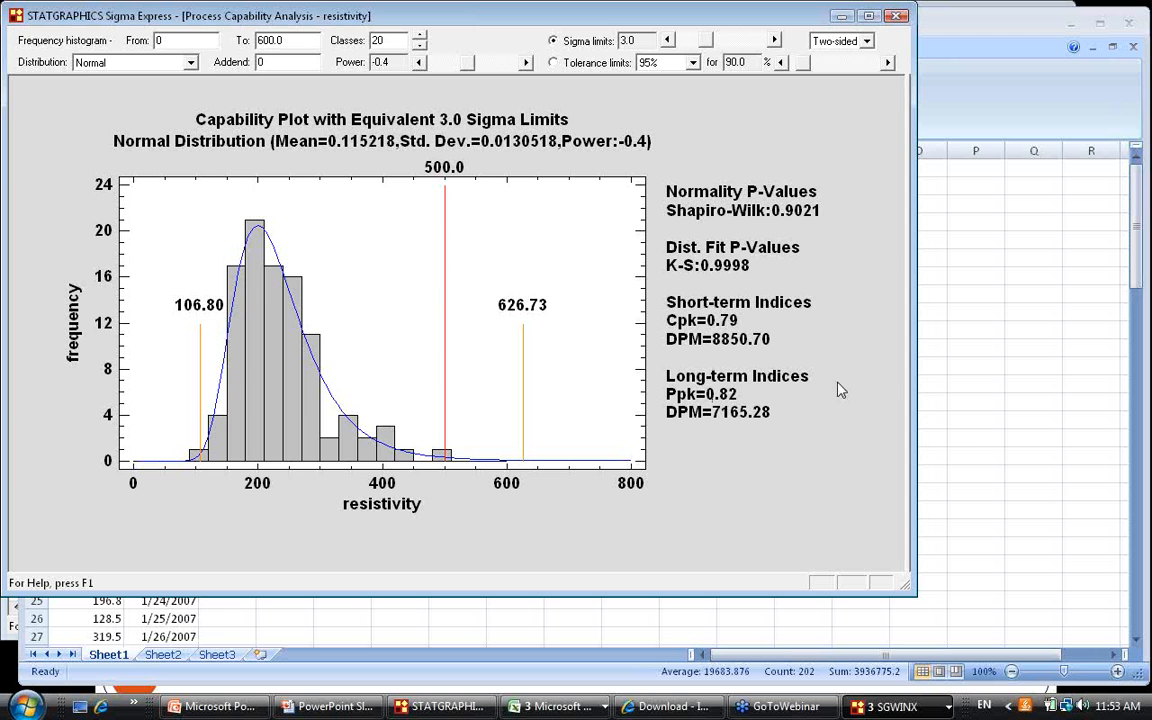
# Switch to the PowerPoint slide show and advance to the Example #4 (Improve) – DOE slide on defining responses.
pyautogui.click(975, 452)
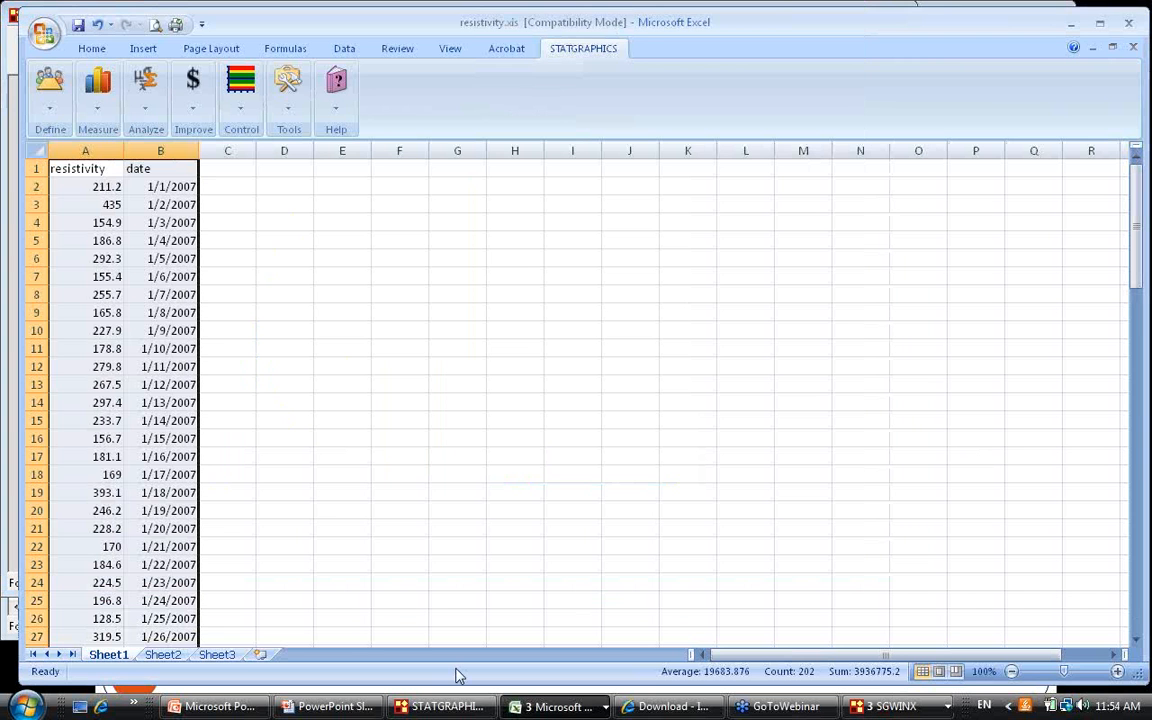
pyautogui.click(320, 708)
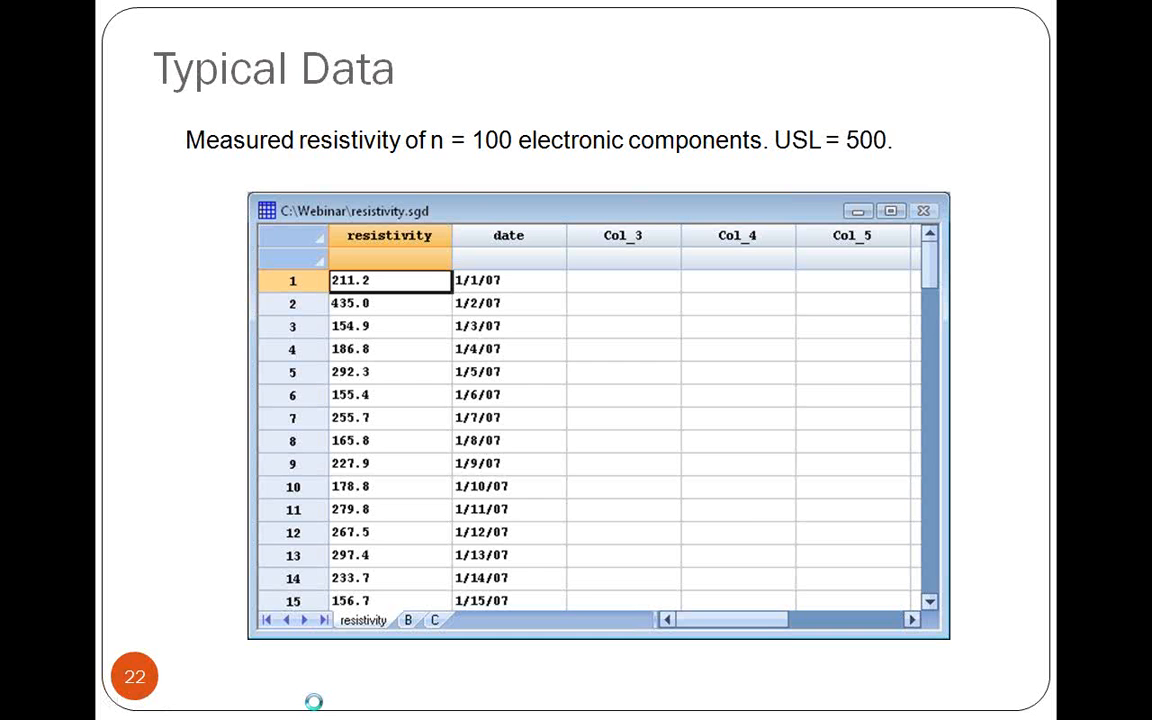
pyautogui.click(315, 704)
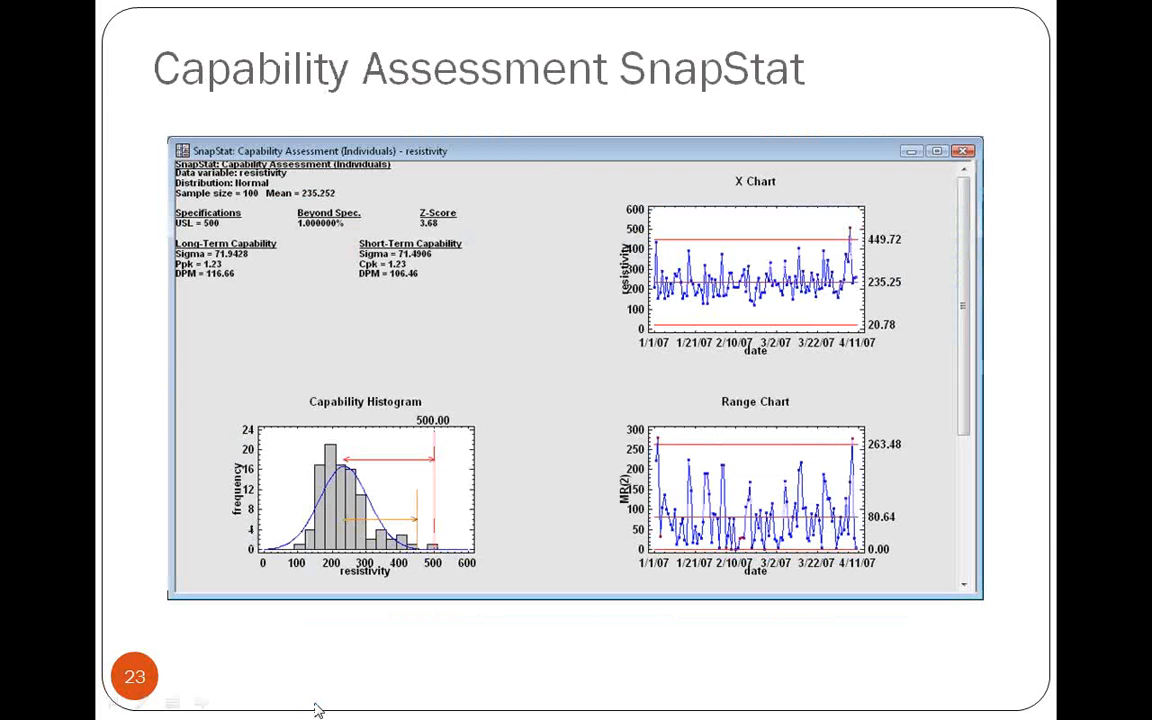
pyautogui.click(318, 710)
pyautogui.click(318, 710)
pyautogui.click(318, 710)
pyautogui.click(318, 710)
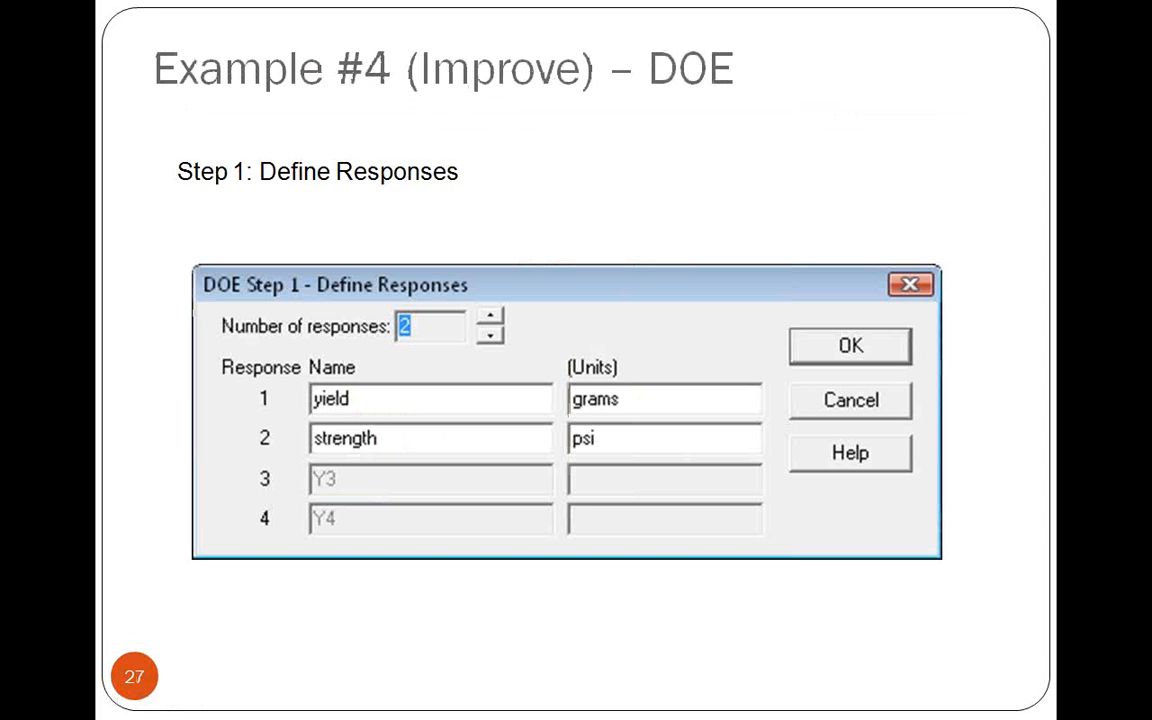
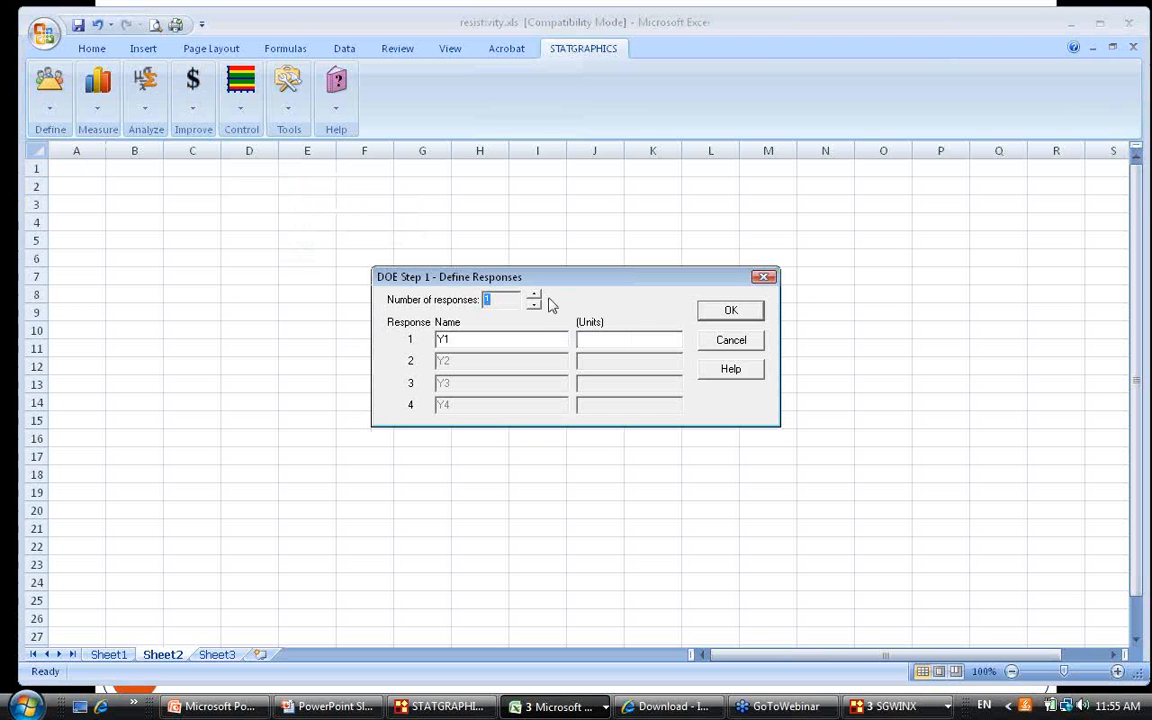
# Define two DOE responses, yield in grams and strength in psi, and accept them.
pyautogui.click(535, 295)
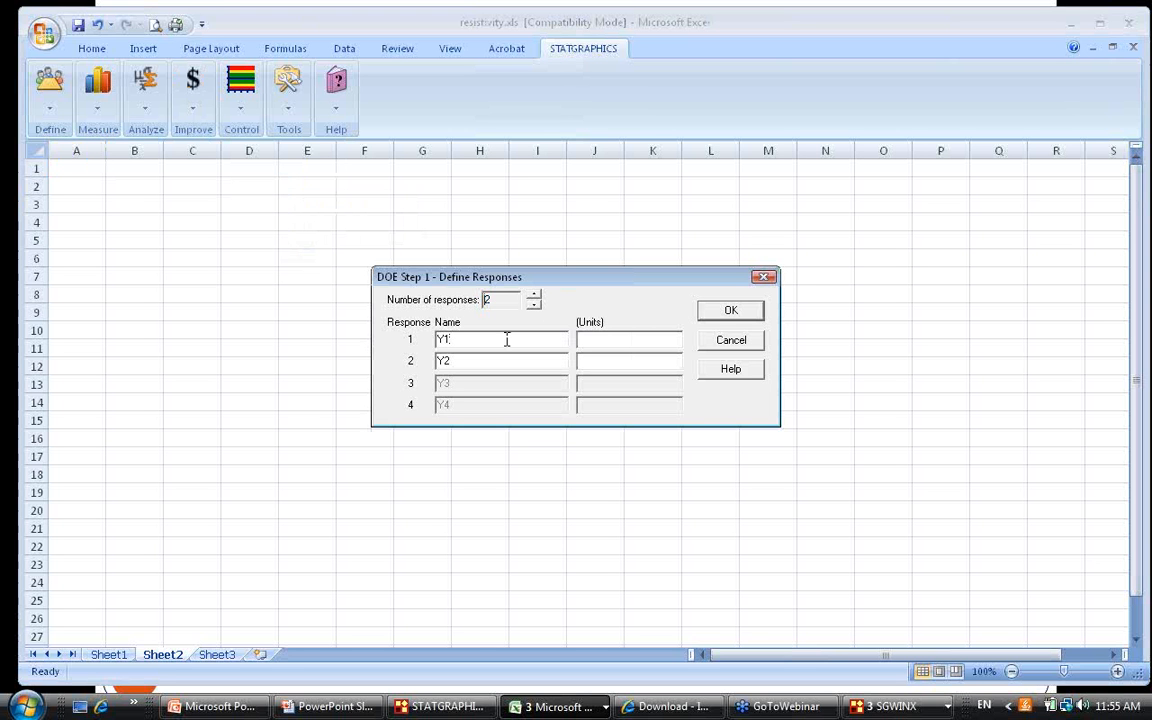
pyautogui.moveTo(504, 337); pyautogui.dragTo(393, 350)
pyautogui.write('yield')
pyautogui.press('Tab')
pyautogui.write('strength')
pyautogui.click(607, 340)
pyautogui.write('grams')
pyautogui.click(617, 361)
pyautogui.write('psi')
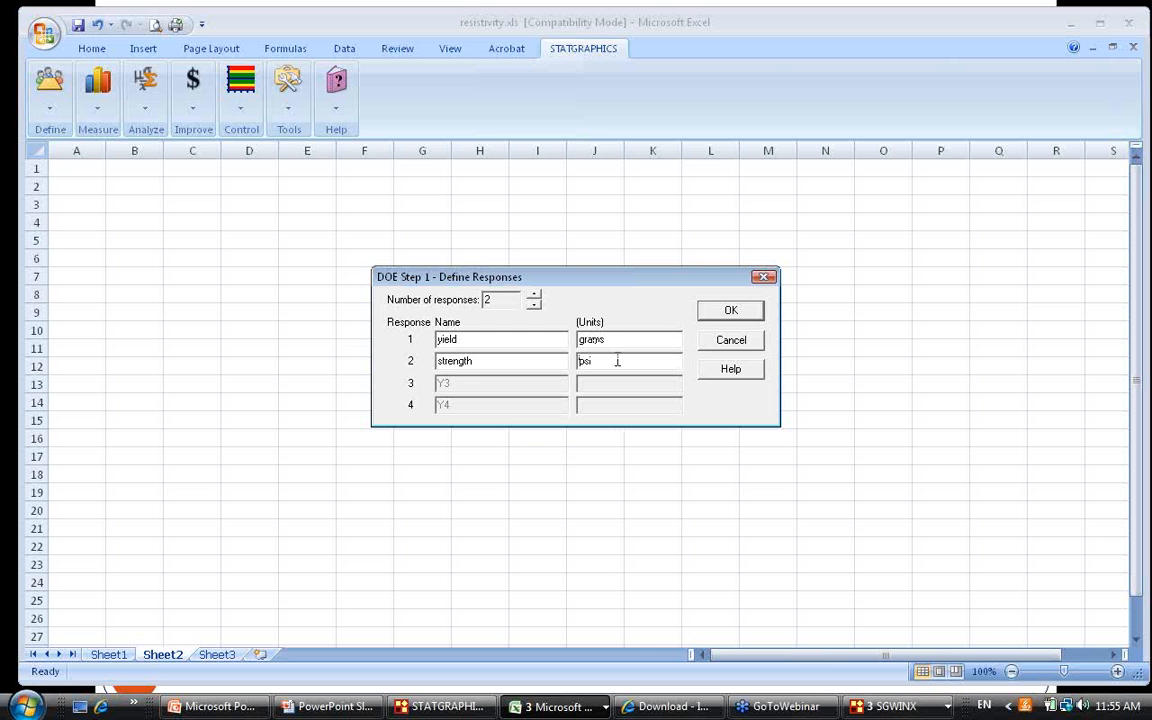
pyautogui.click(732, 313)
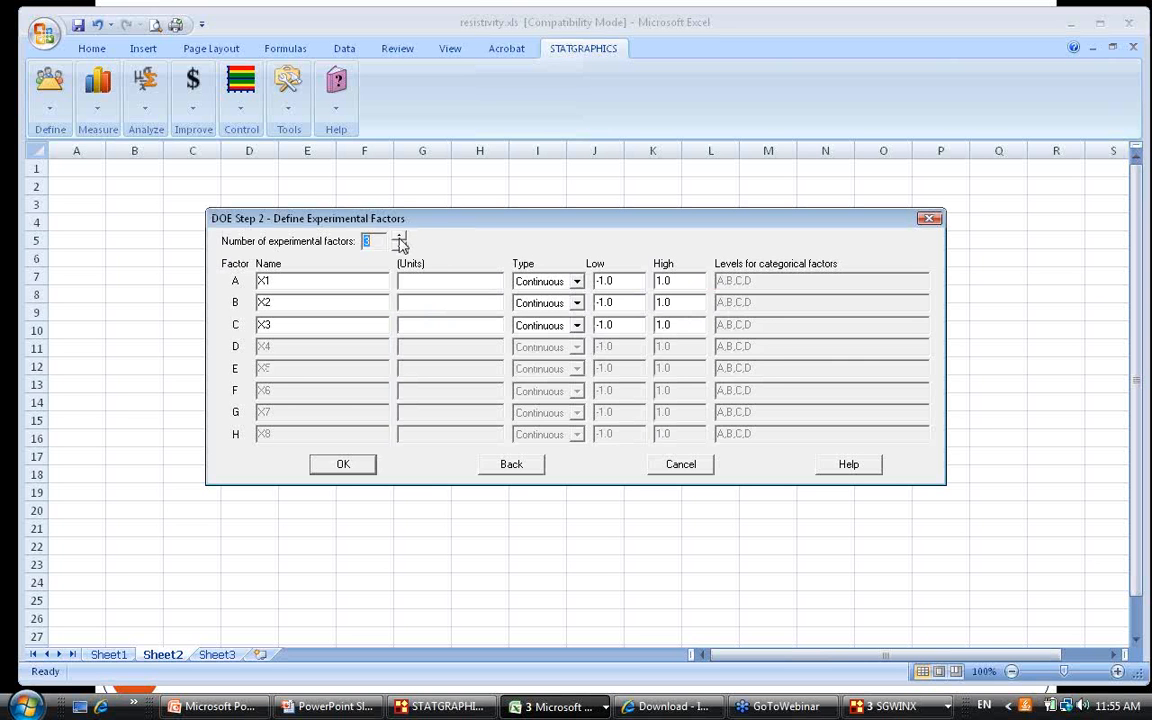
# Set the number of experimental factors to 5.
pyautogui.click(400, 246)
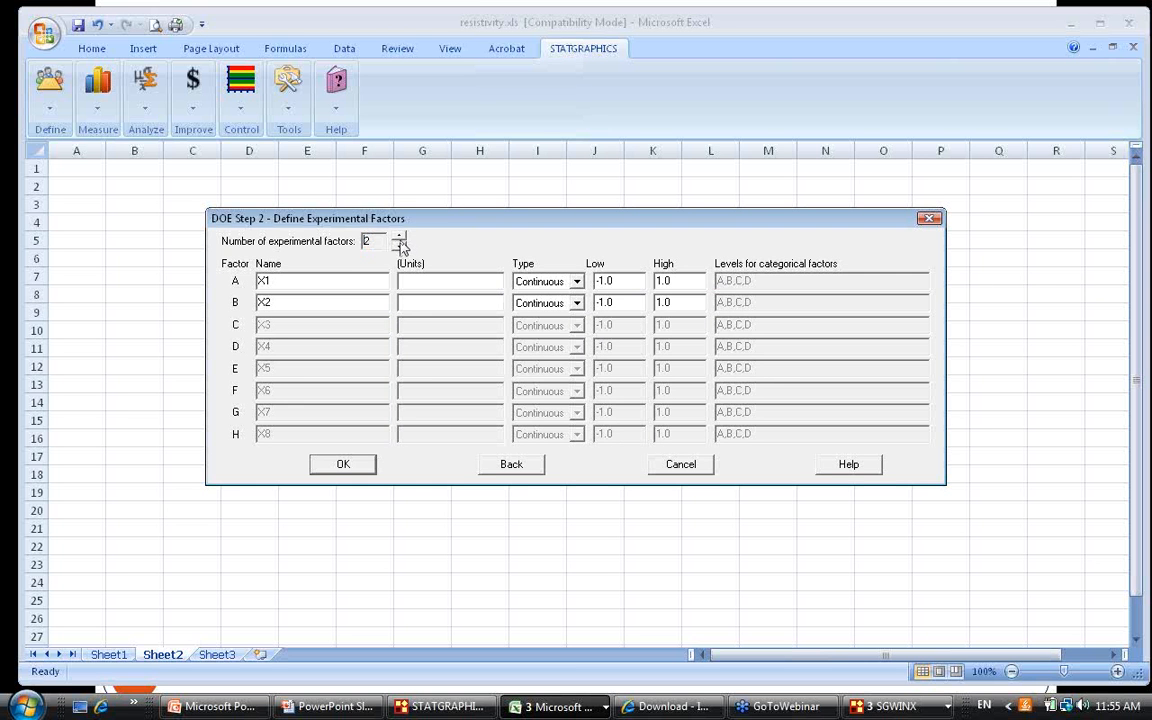
pyautogui.click(399, 238)
pyautogui.click(399, 238)
pyautogui.click(399, 238)
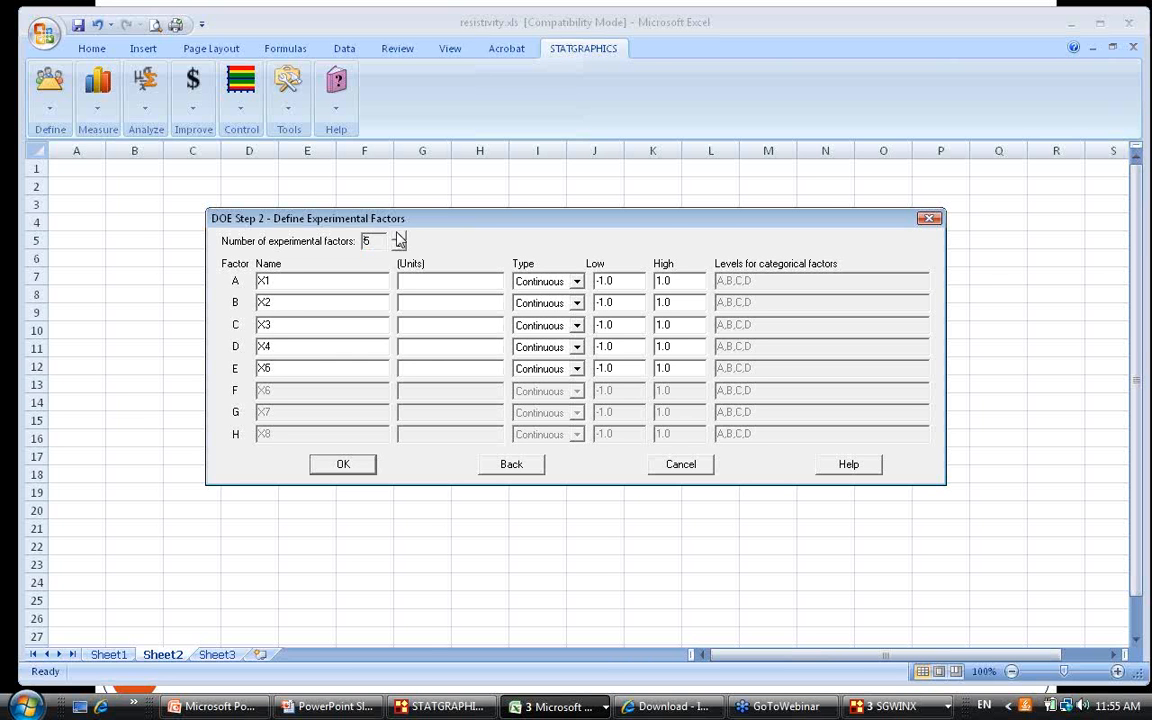
# Name factor A temperature and factor B flow rate.
pyautogui.moveTo(335, 283); pyautogui.dragTo(200, 287)
pyautogui.write('temperature')
pyautogui.moveTo(305, 308); pyautogui.dragTo(182, 312)
pyautogui.write('flow')
pyautogui.press('Tab')
pyautogui.write('f')
pyautogui.press('BackSpace')
pyautogui.click(310, 306)
pyautogui.write('rate')
pyautogui.press('BackSpace')
# Name factor C concentration, factor D agitation rate and factor E catalyst.
pyautogui.moveTo(290, 327); pyautogui.dragTo(230, 329)
pyautogui.write('concentration')
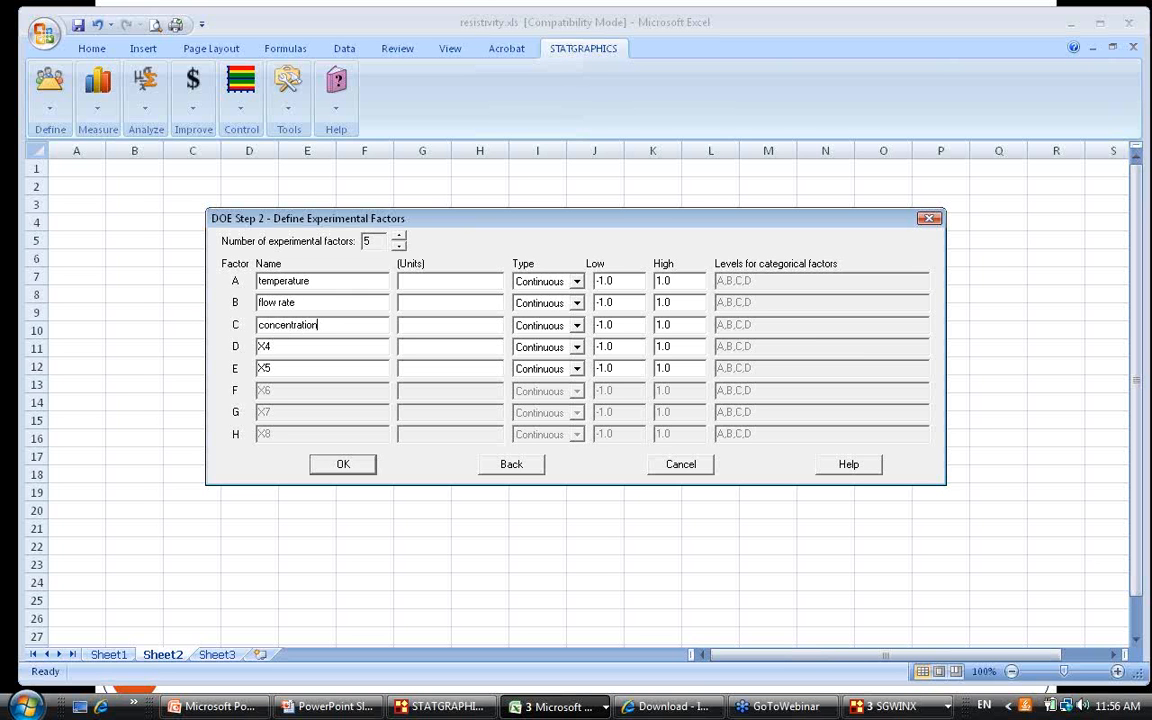
pyautogui.doubleClick(262, 344)
pyautogui.write('agitation rate')
pyautogui.doubleClick(337, 368)
pyautogui.write('catalyst')
# Keep temperature as a continuous factor and set its low level to 150 and high level to 180.
pyautogui.click(634, 281)
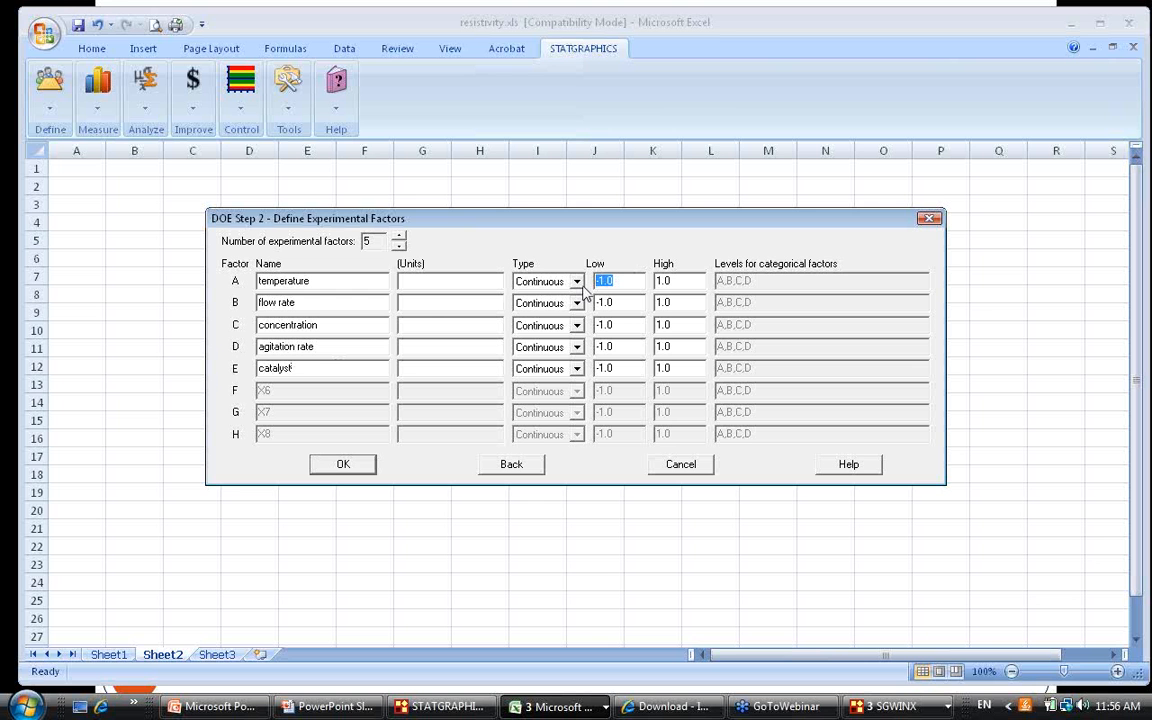
pyautogui.click(577, 282)
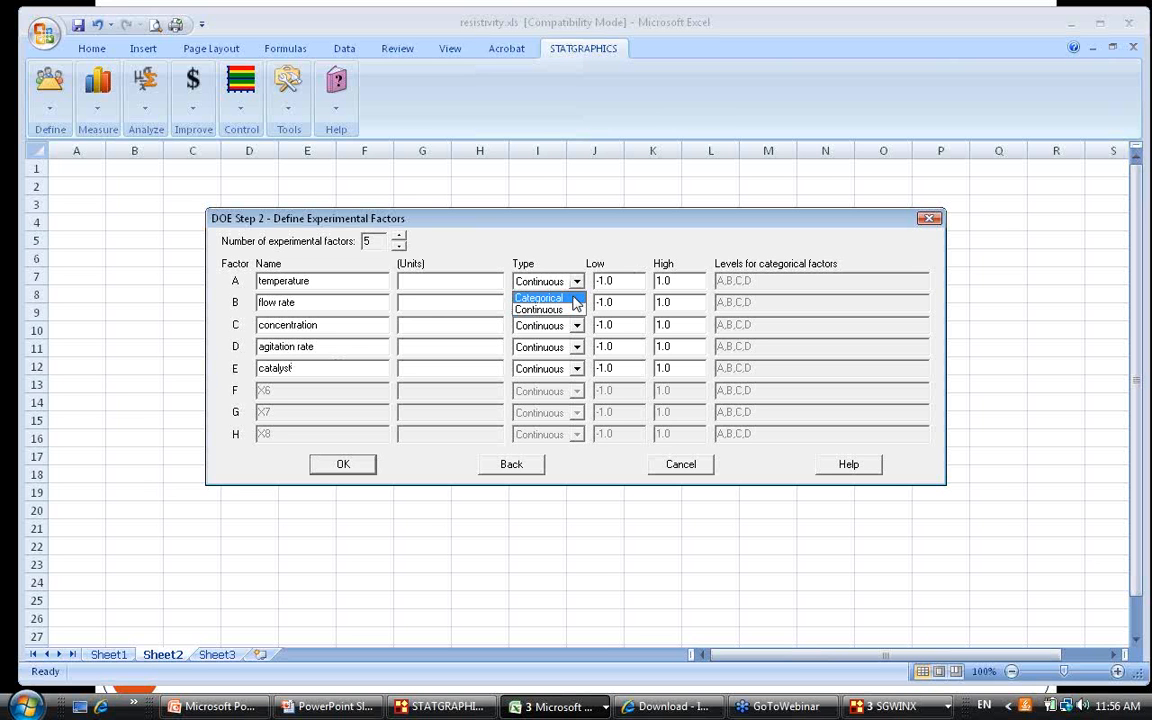
pyautogui.click(575, 311)
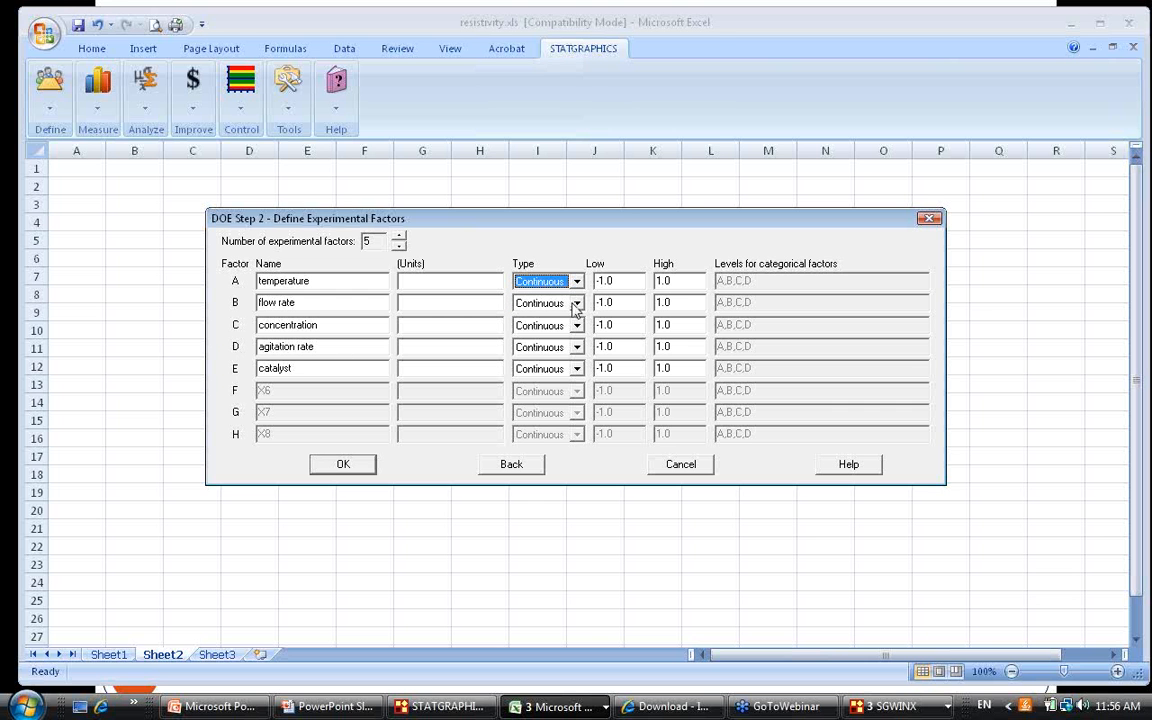
pyautogui.click(628, 283)
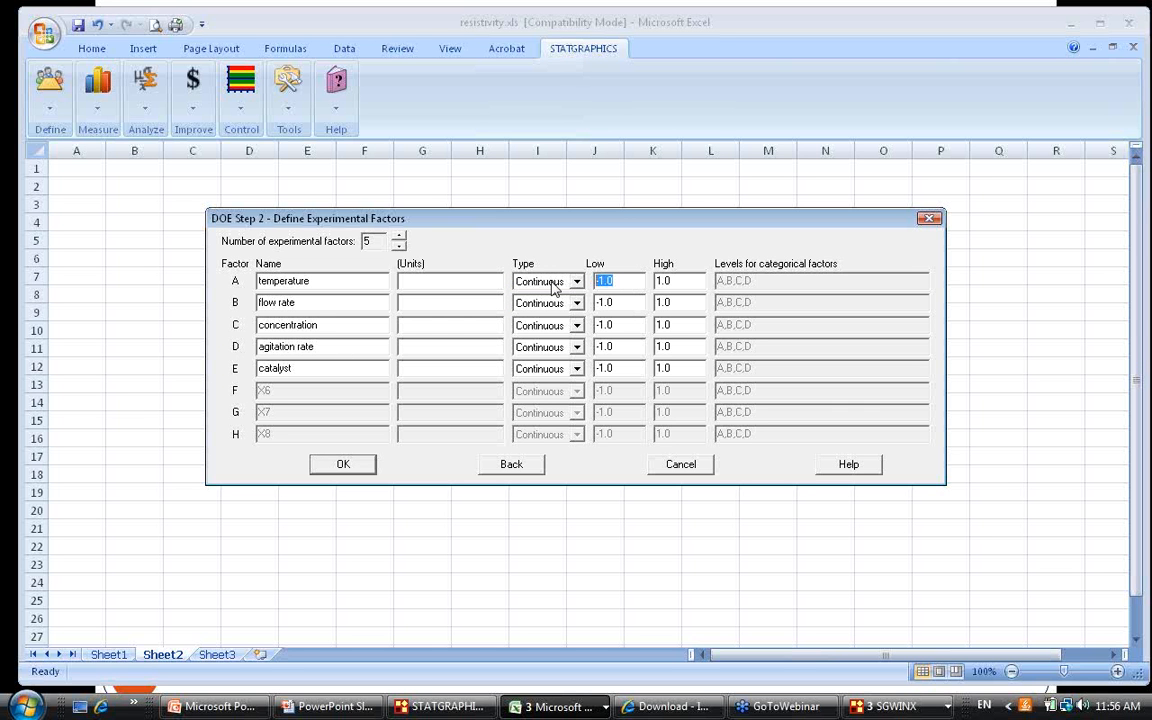
pyautogui.write('150')
pyautogui.press('Tab')
pyautogui.write('180')
# Set the levels of flow rate to 10 and 12 and of concentration to 5 and 8.
pyautogui.click(640, 302)
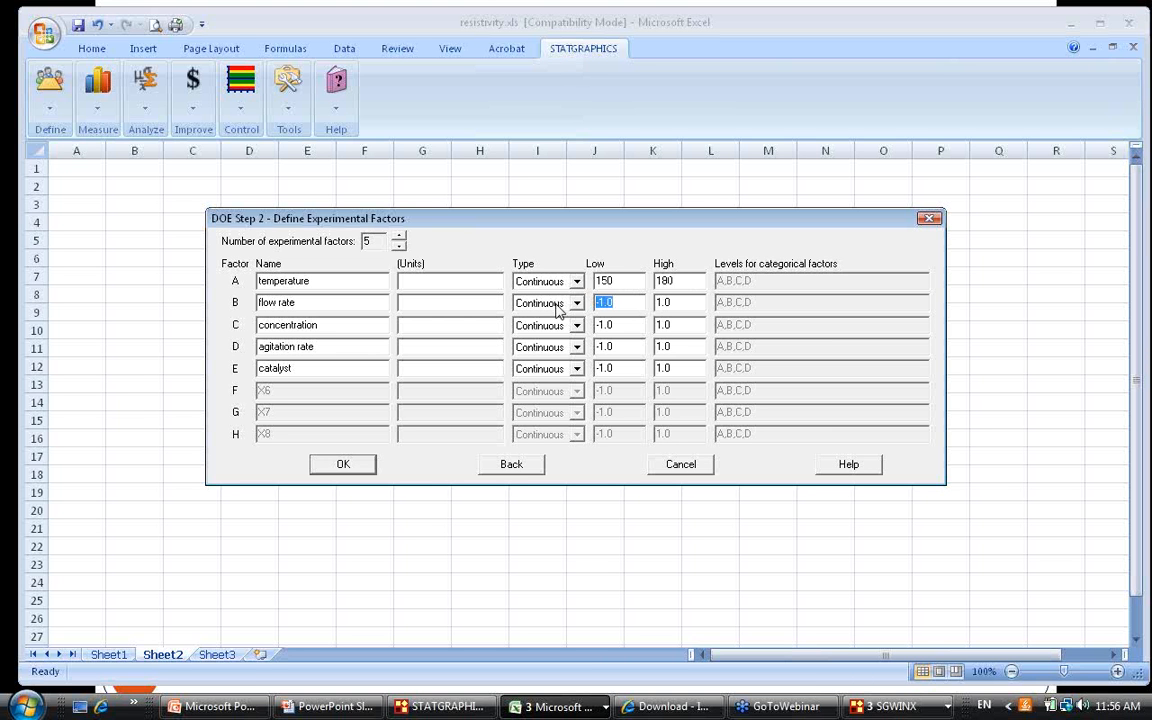
pyautogui.write('10')
pyautogui.press('Tab')
pyautogui.write('12')
pyautogui.click(615, 323)
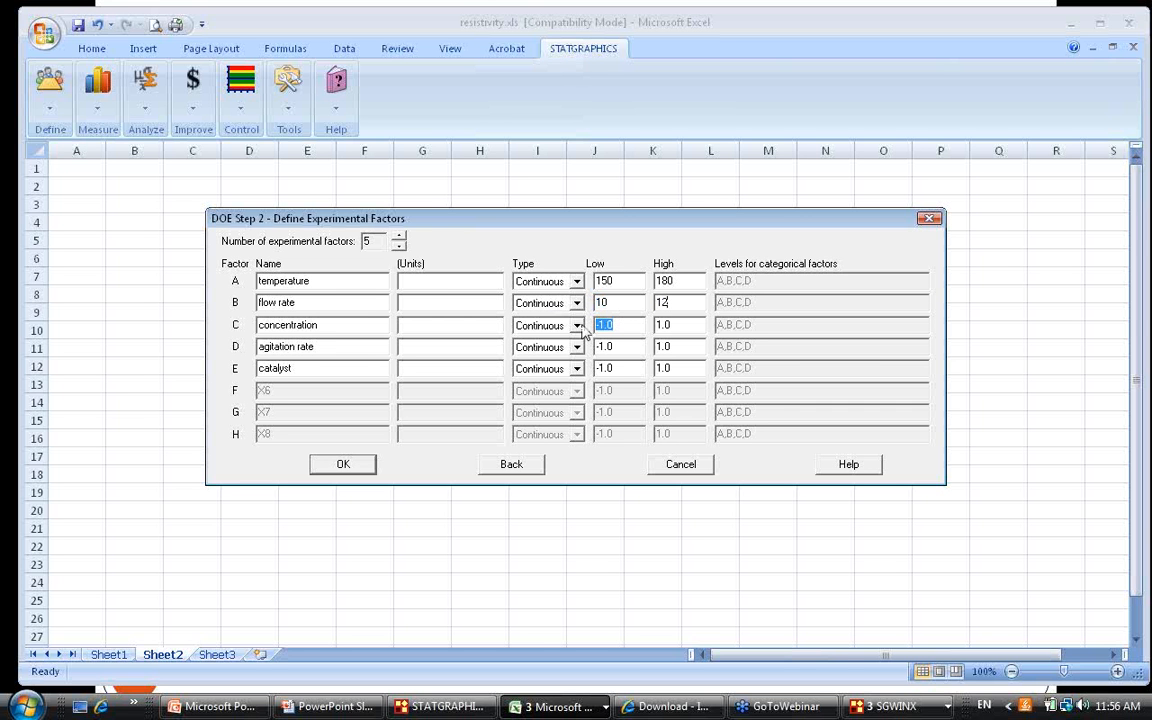
pyautogui.write('5')
pyautogui.press('Tab')
pyautogui.write('8')
# Set the levels of agitation rate to 125 and 150 and of catalyst to 1.0 and 1.5, and accept the factors.
pyautogui.click(620, 346)
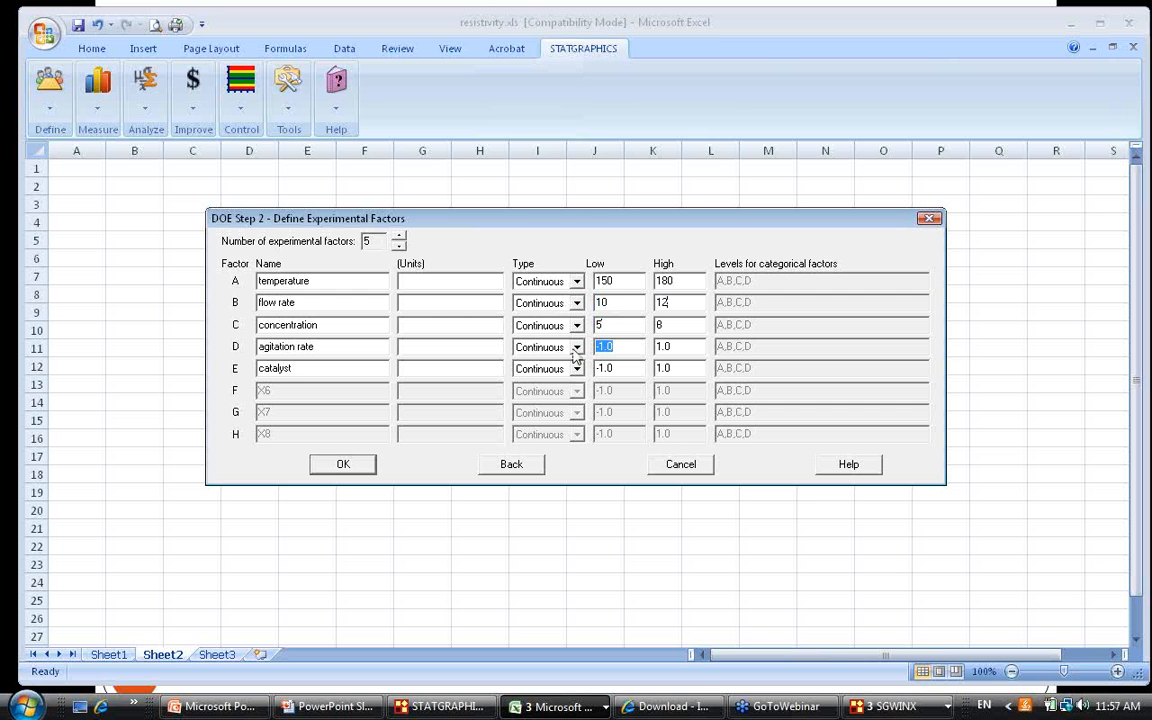
pyautogui.write('125')
pyautogui.press('Tab')
pyautogui.write('150')
pyautogui.click(610, 368)
pyautogui.write('1.0')
pyautogui.press('Tab')
pyautogui.write('1.5')
pyautogui.click(366, 464)
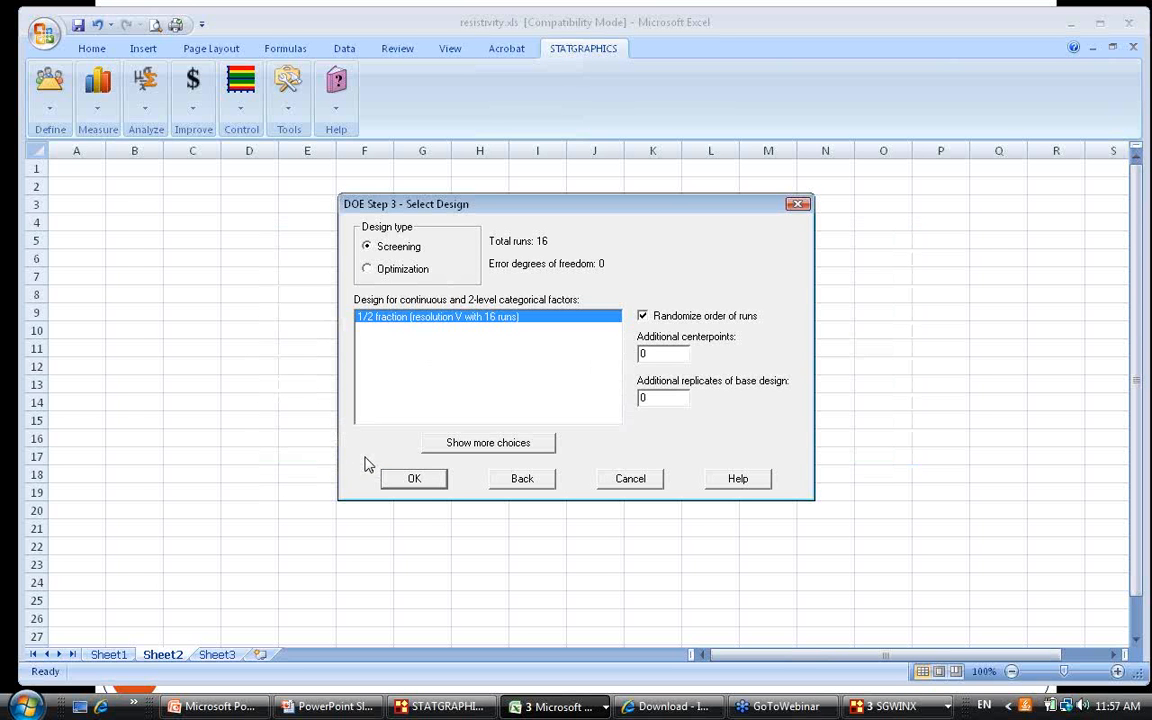
# Compare the suggested design for the Optimization type, and return the design type to Screening.
pyautogui.click(418, 277)
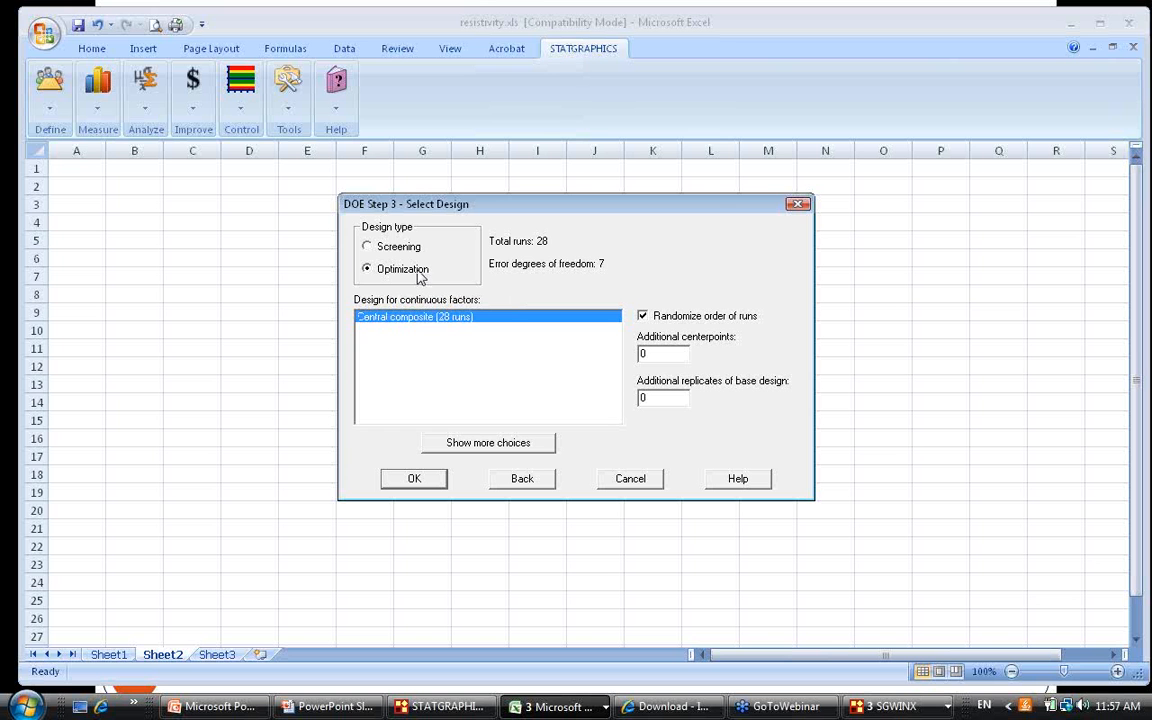
pyautogui.click(395, 252)
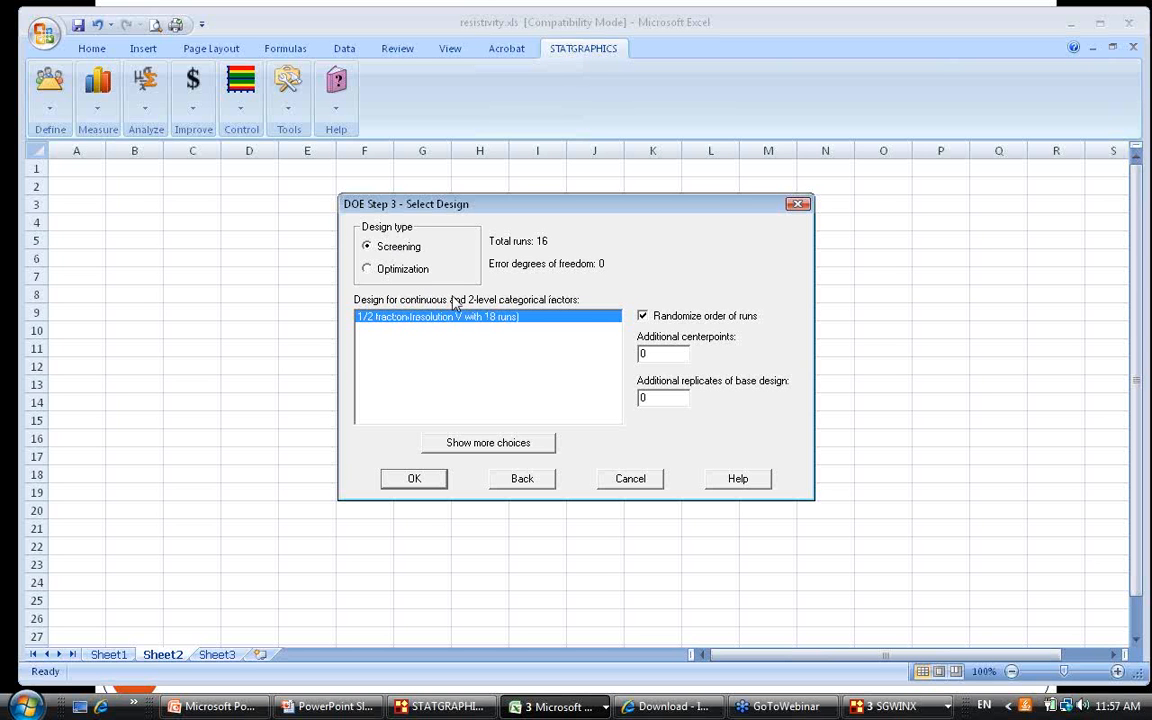
# Add 2 centerpoints to the 1/2 fraction resolution V screening design and generate the experiment.
pyautogui.click(524, 443)
pyautogui.click(524, 443)
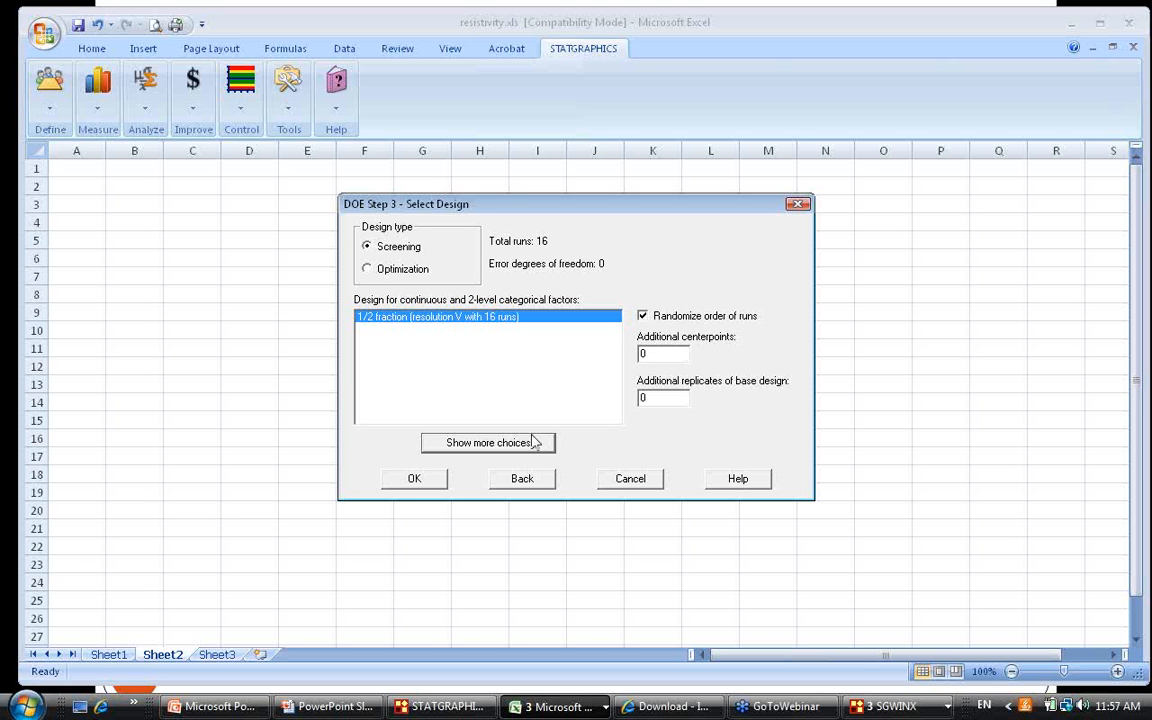
pyautogui.click(655, 354)
pyautogui.write('2')
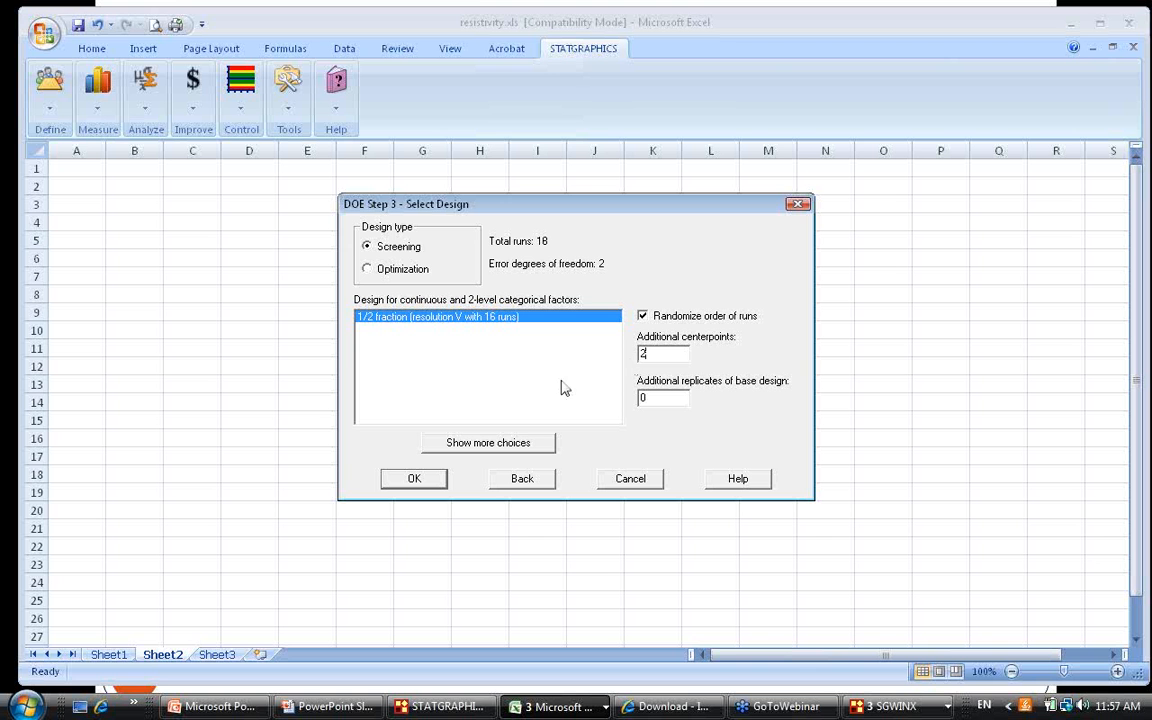
pyautogui.click(414, 479)
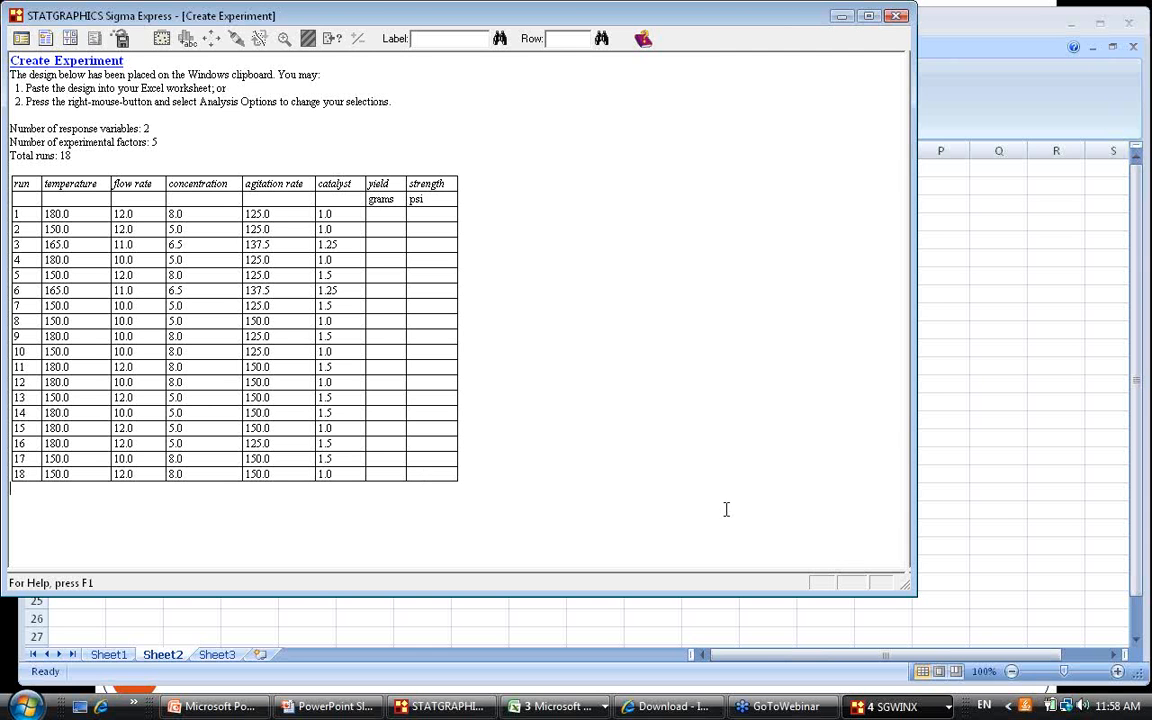
# Paste the generated design into the Excel worksheet Sheet2, starting at cell A1.
pyautogui.click(951, 503)
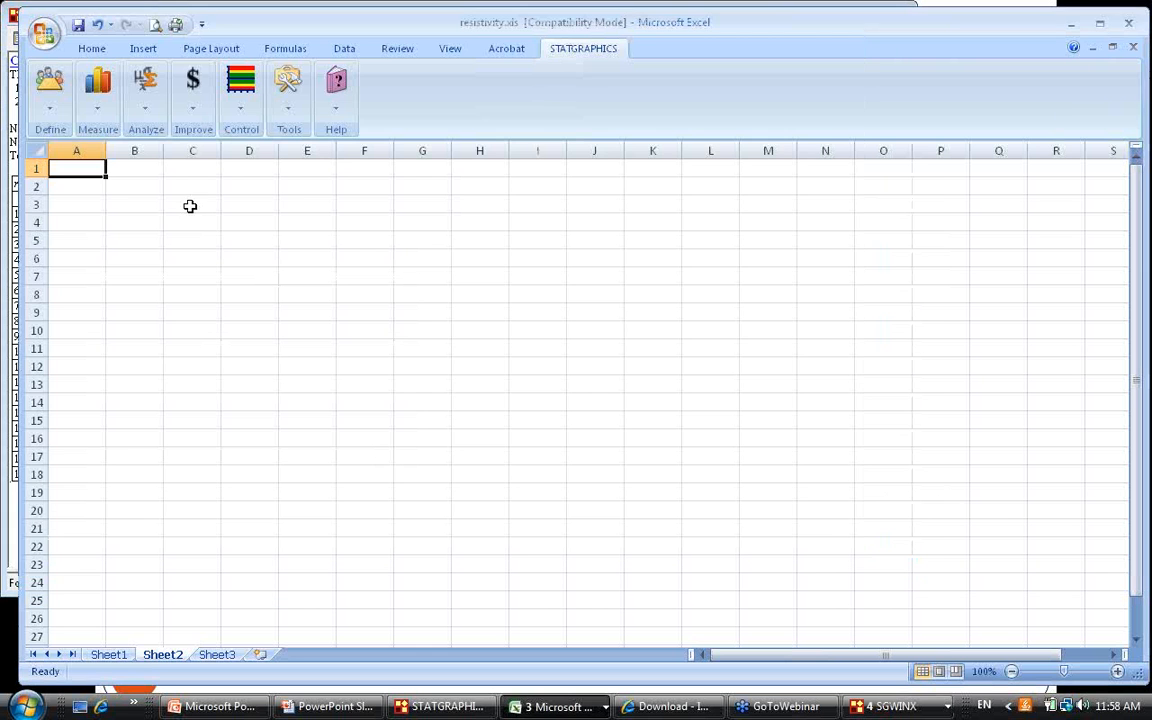
pyautogui.rightClick(87, 170)
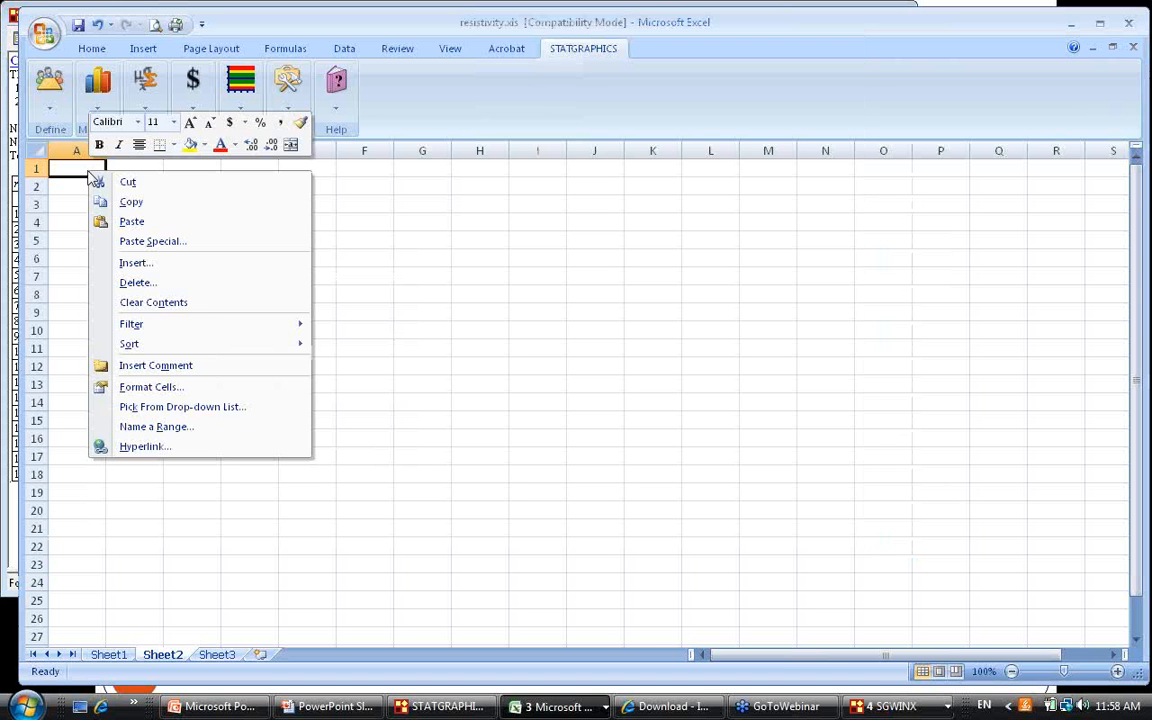
pyautogui.click(130, 223)
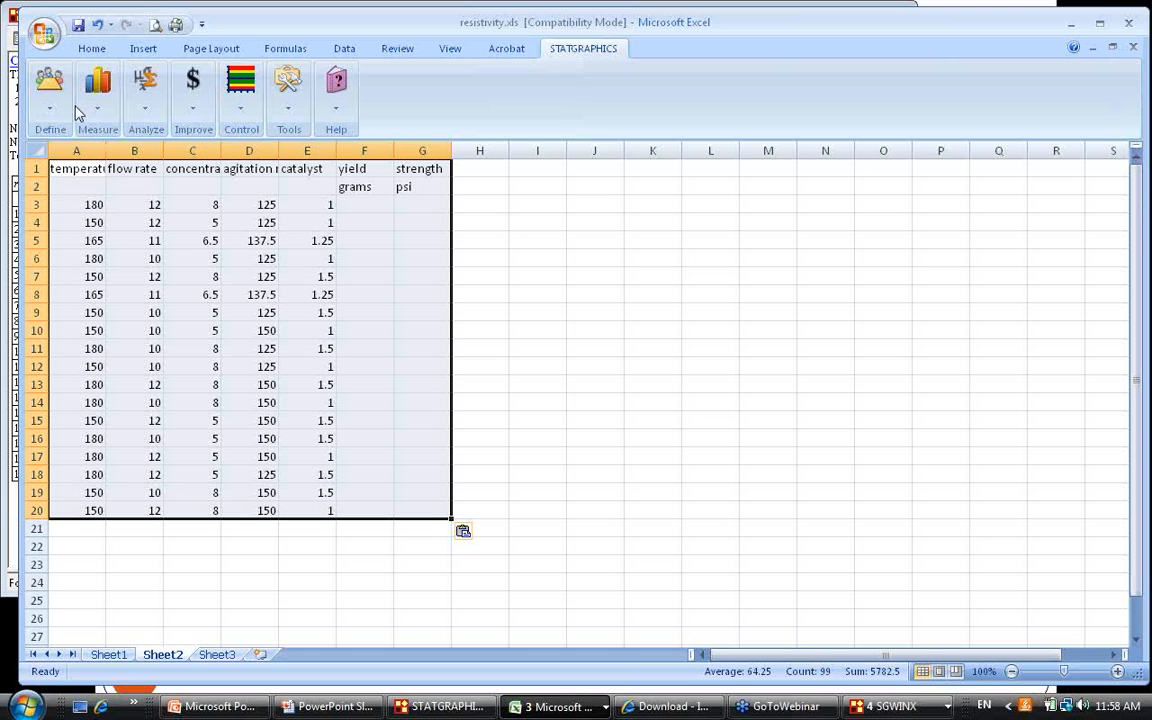
# Open experiment.xls and start Analyze Experiment on its data, treating the cells as including column names and comments.
pyautogui.click(42, 32)
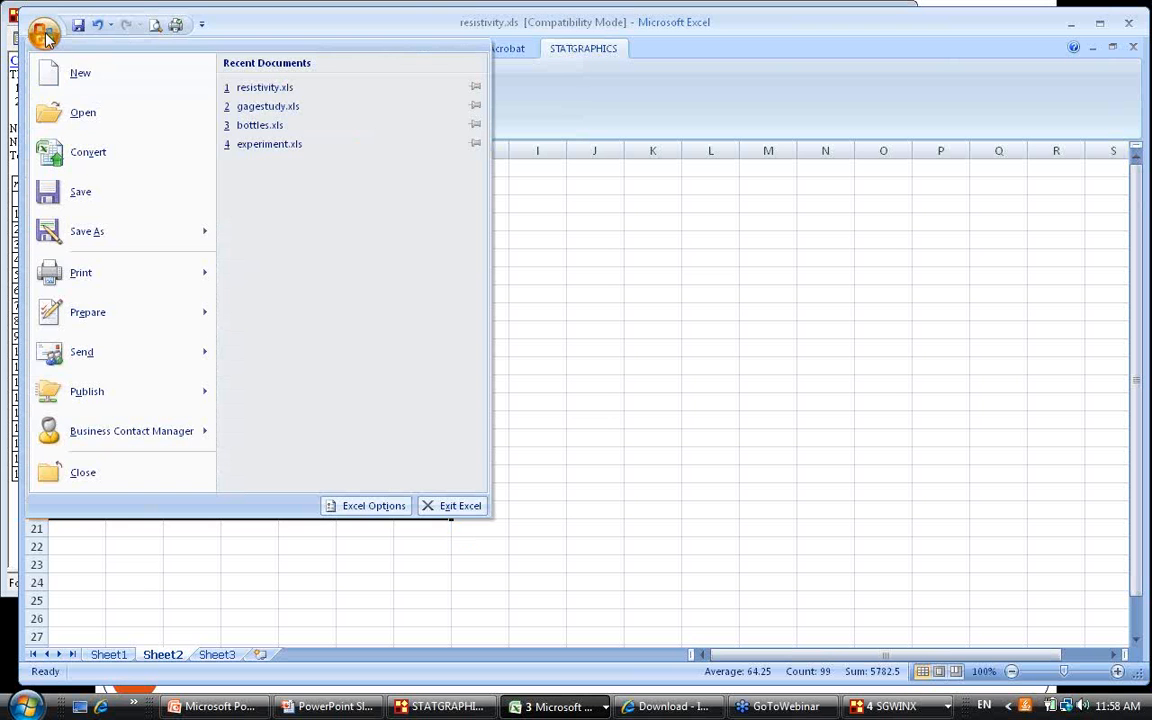
pyautogui.click(279, 145)
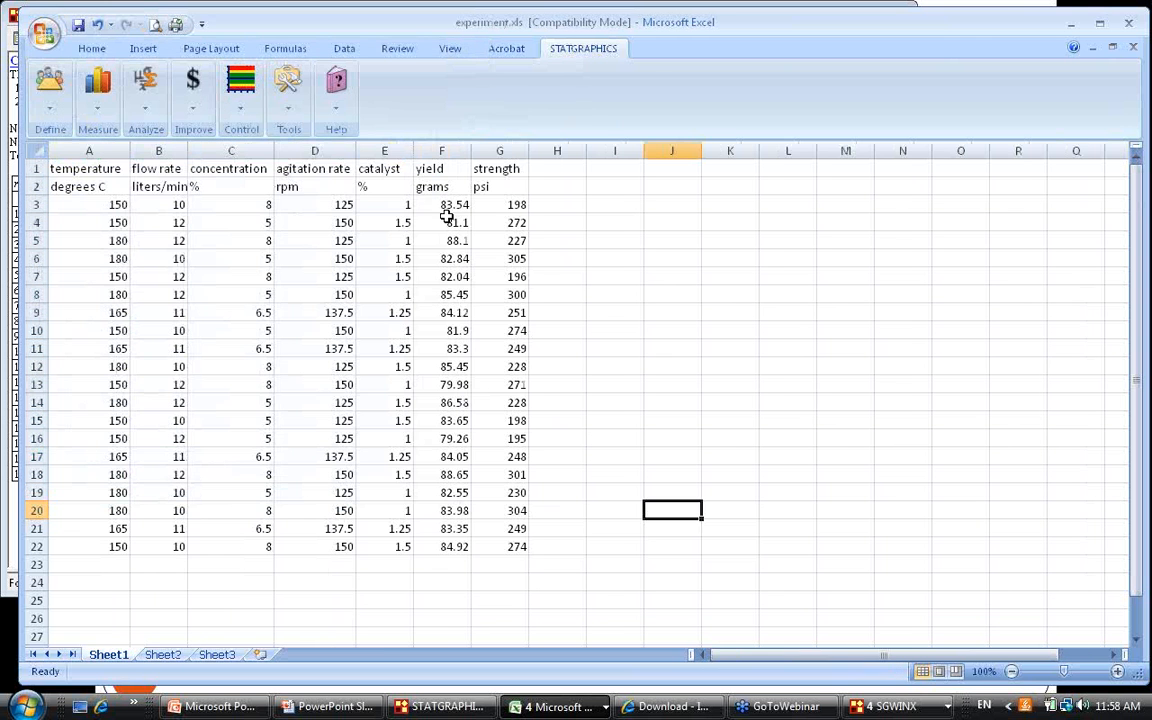
pyautogui.click(197, 112)
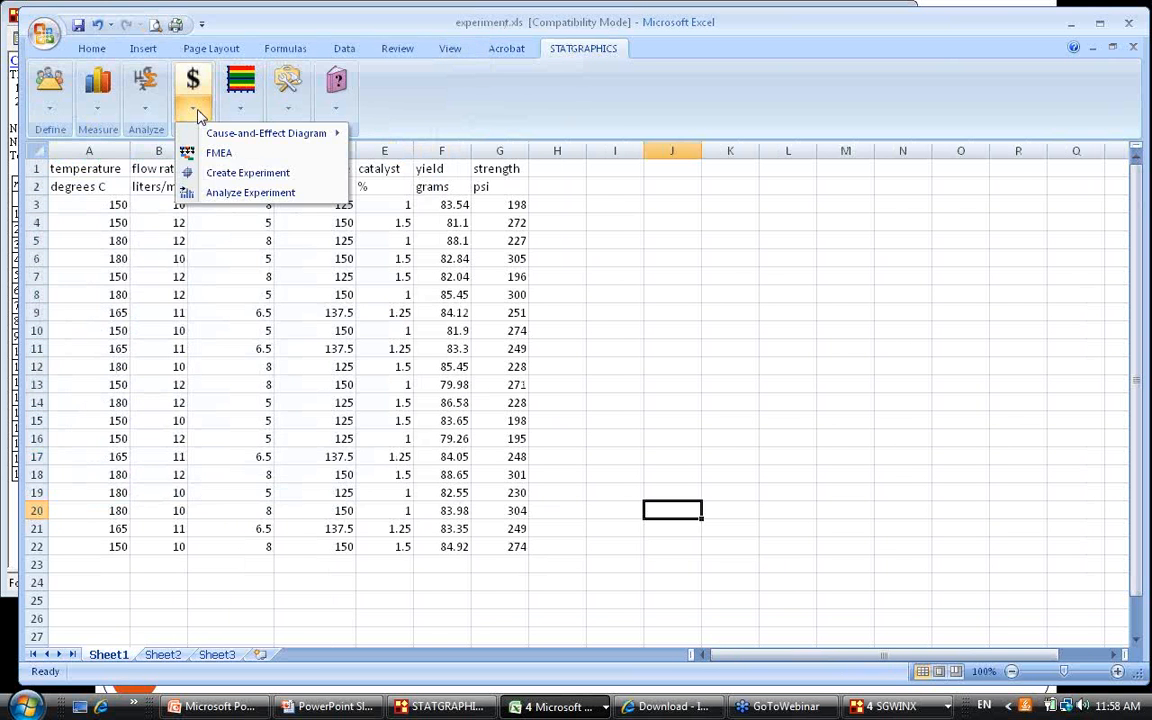
pyautogui.click(228, 194)
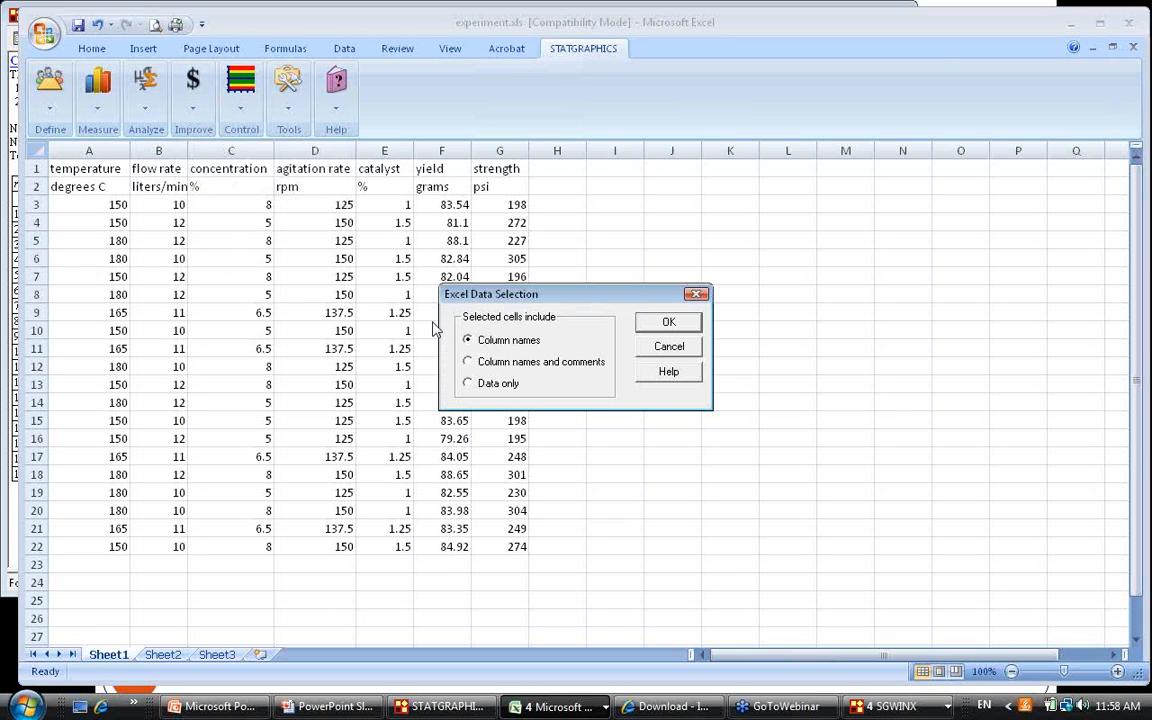
pyautogui.click(486, 366)
pyautogui.click(668, 321)
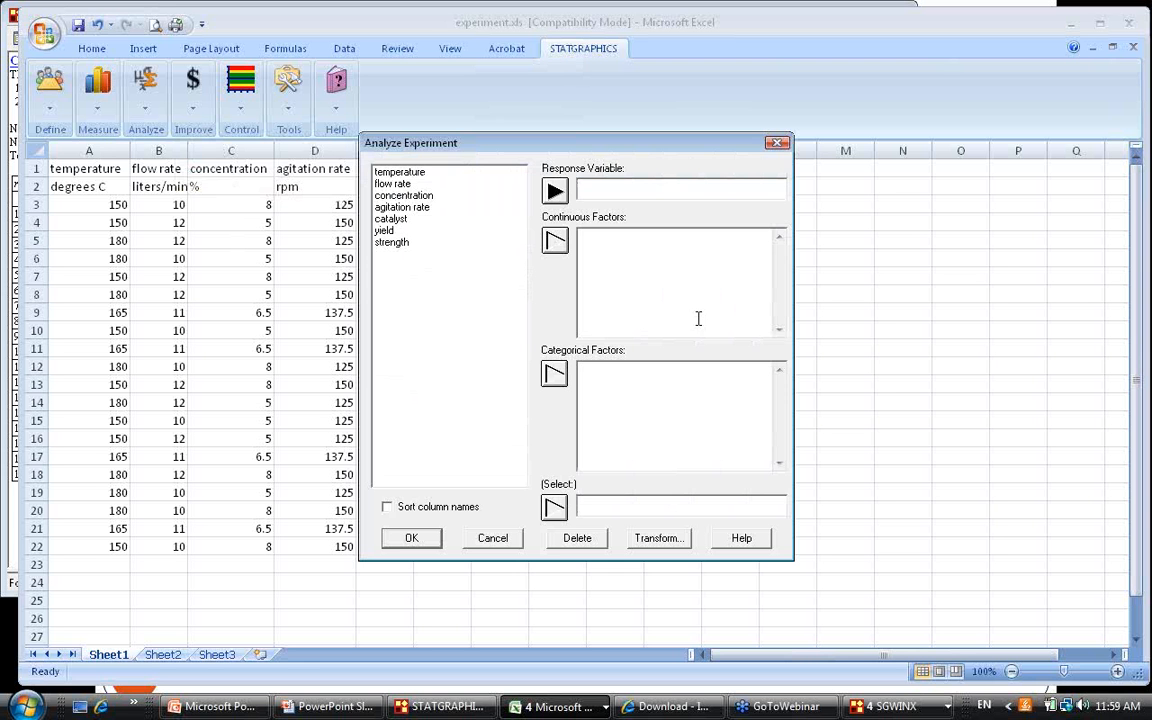
# Assign yield as the response variable and temperature, flow rate, concentration, agitation rate and catalyst as continuous factors, and accept the selection.
pyautogui.click(425, 231)
pyautogui.click(555, 191)
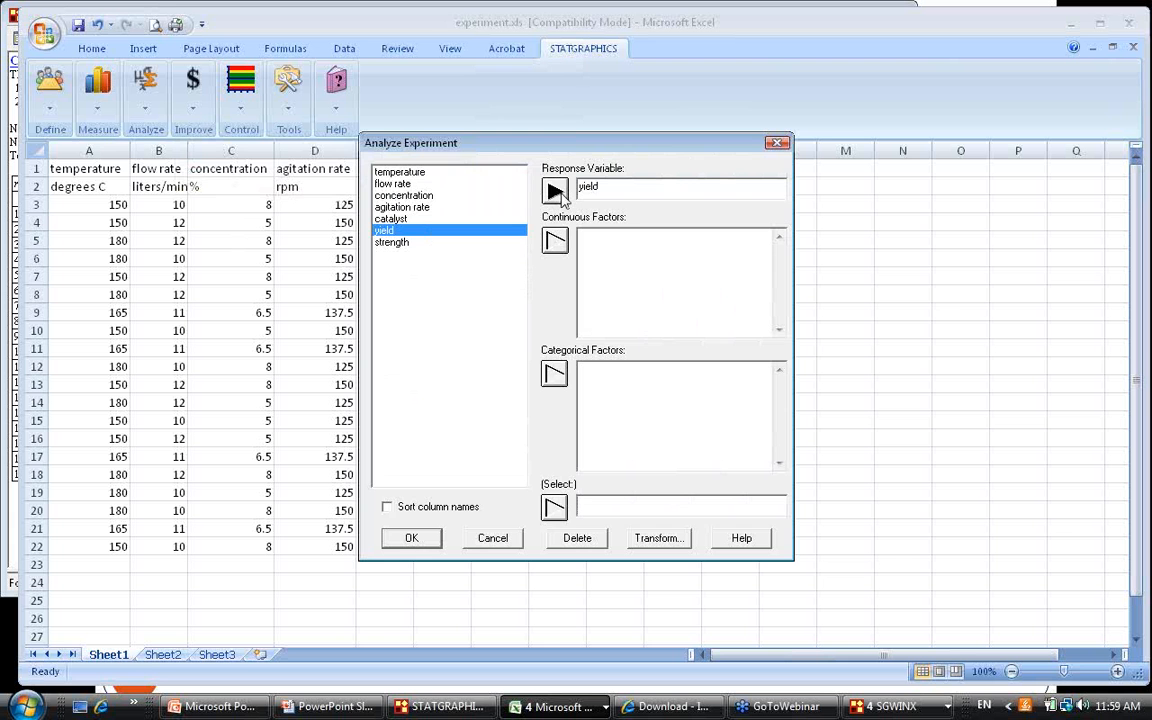
pyautogui.moveTo(427, 178); pyautogui.dragTo(429, 219)
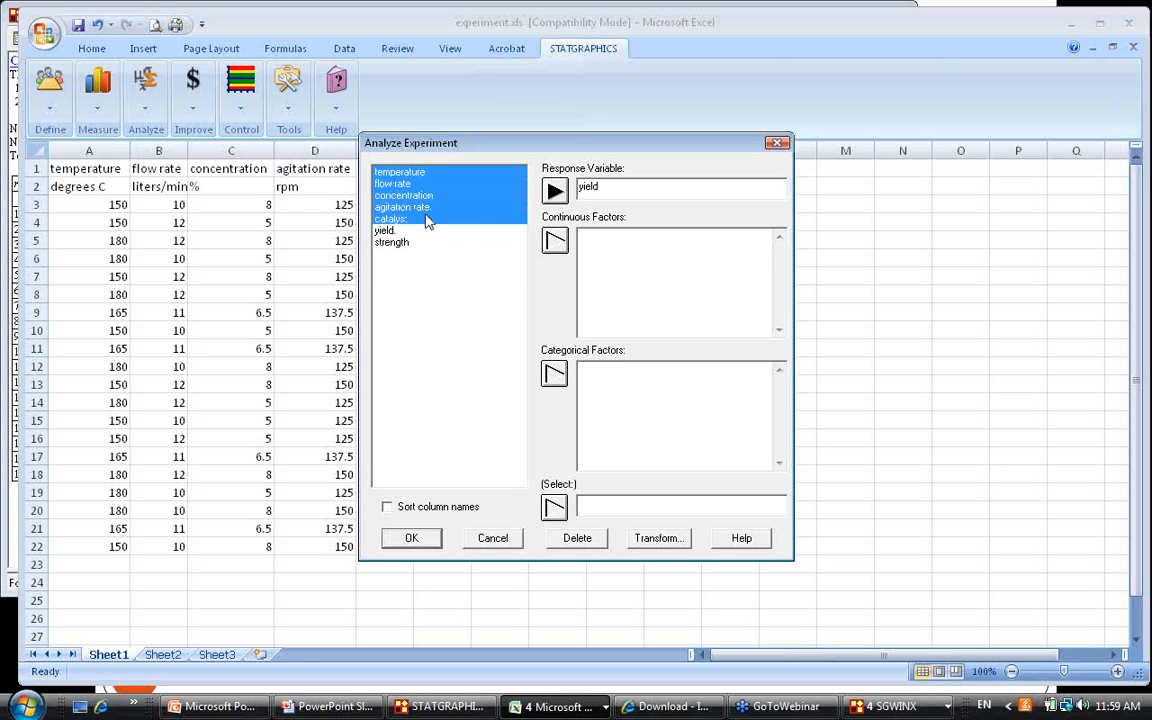
pyautogui.click(555, 242)
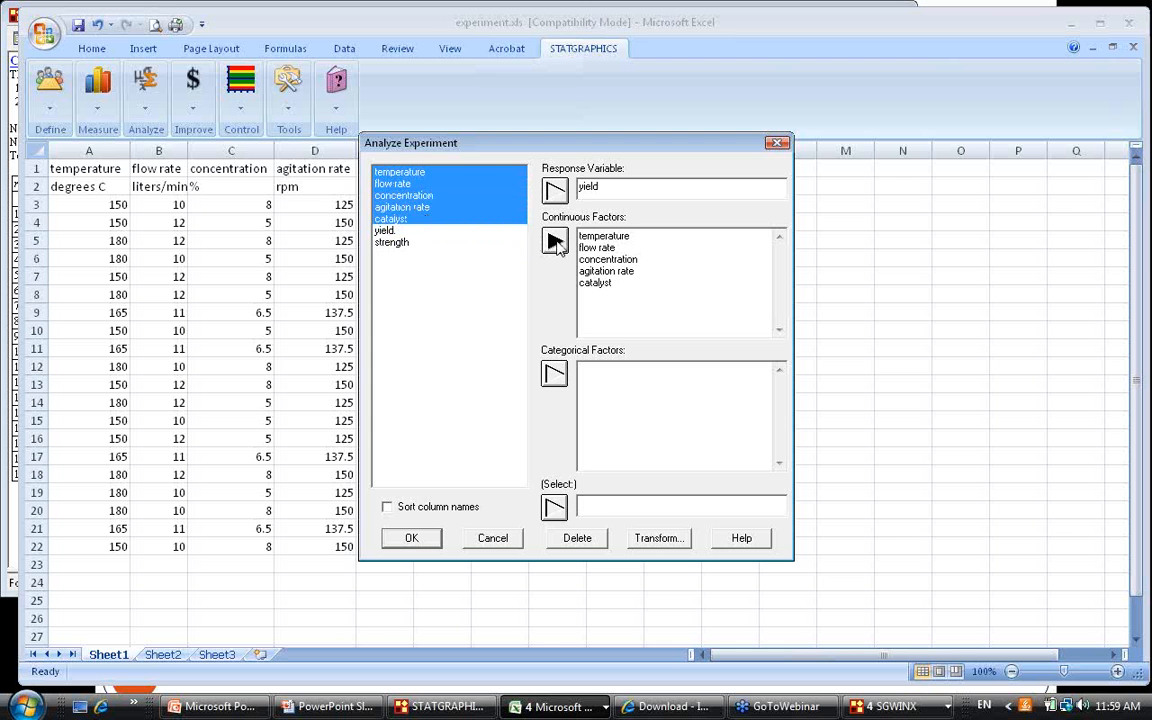
pyautogui.click(435, 540)
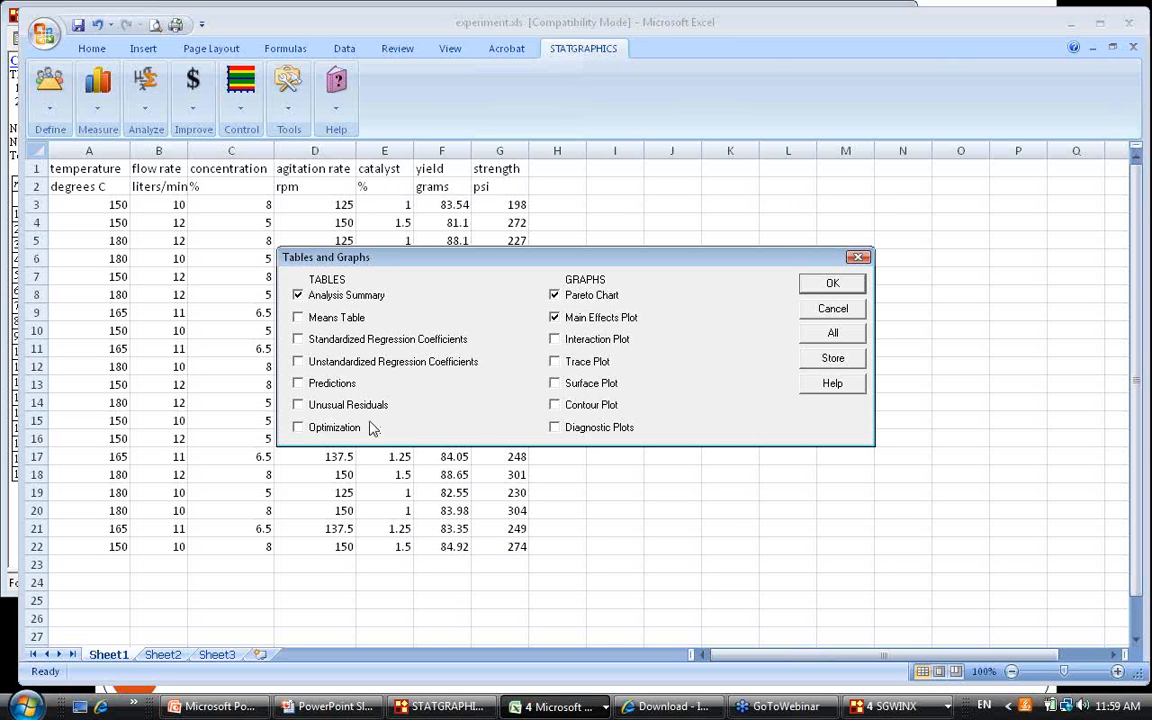
# Add the Means Table, Unusual Residuals and Surface Plot to the default output and run the yield analysis.
pyautogui.click(300, 314)
pyautogui.click(349, 412)
pyautogui.click(572, 385)
pyautogui.click(831, 286)
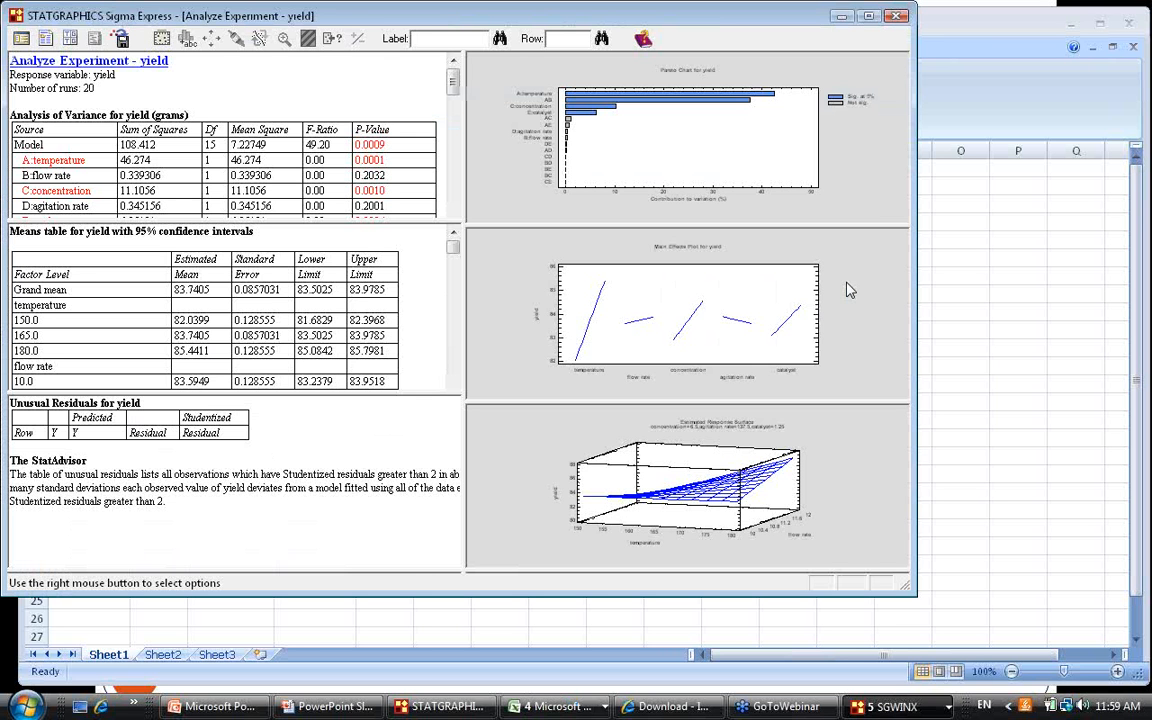
# Review the analysis of variance table for yield at full size, and enlarge and rotate the response surface plot.
pyautogui.doubleClick(383, 96)
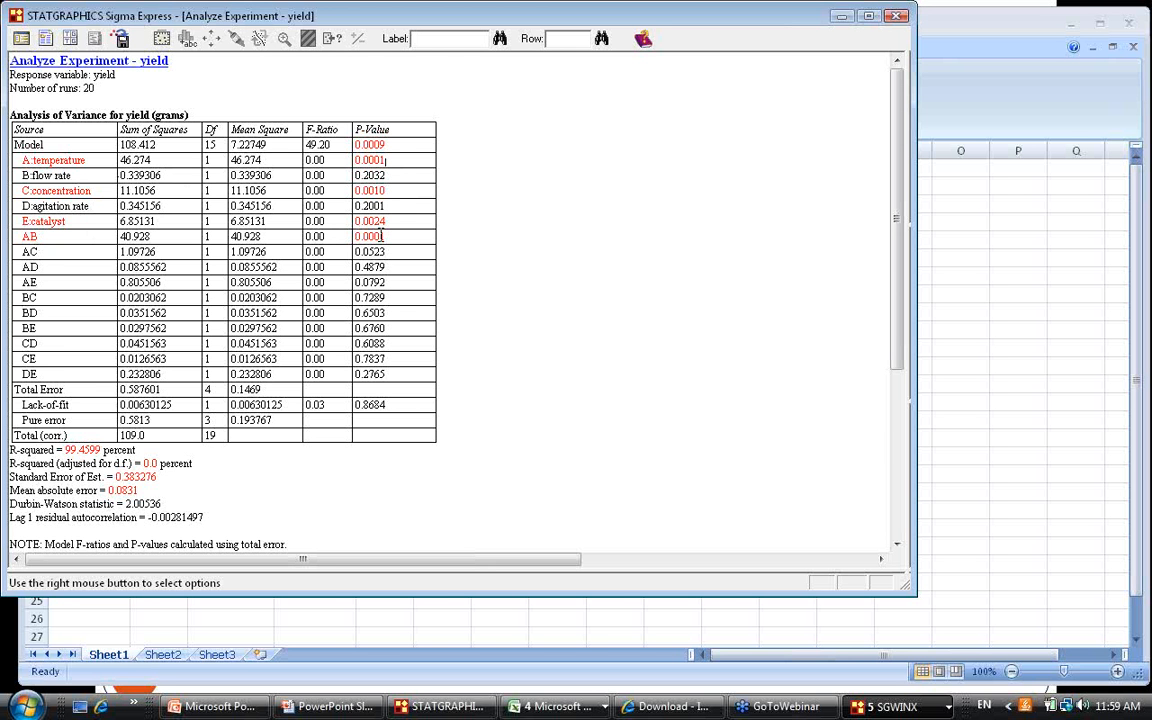
pyautogui.doubleClick(385, 228)
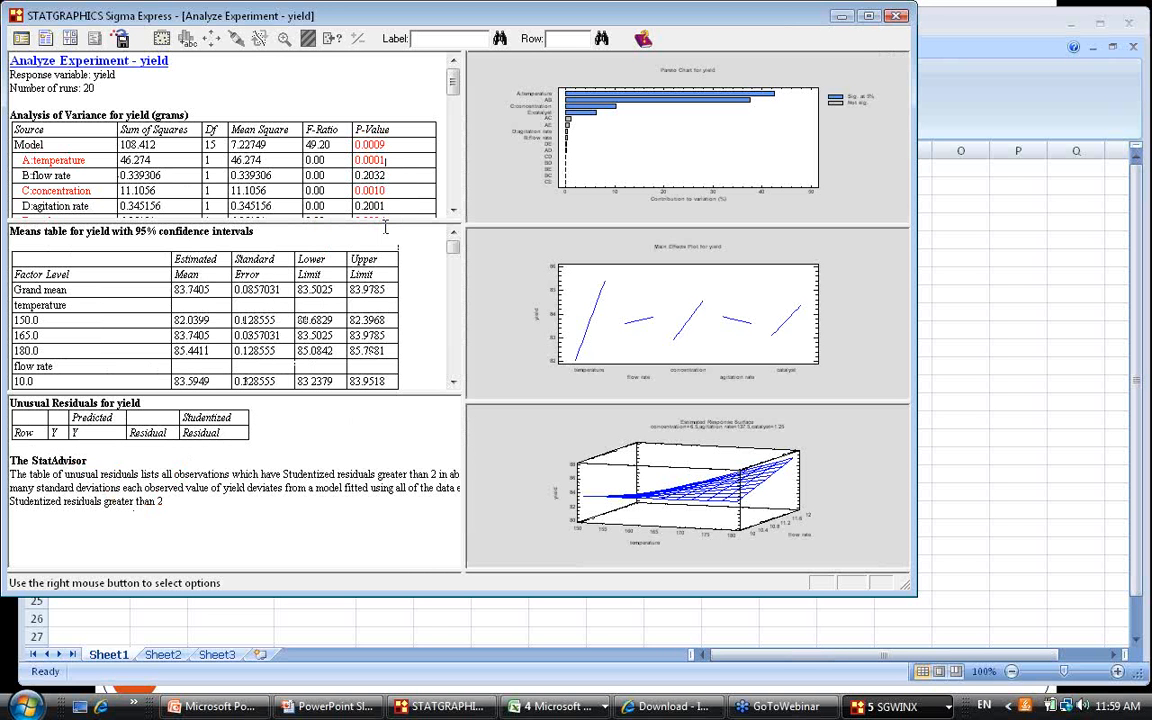
pyautogui.doubleClick(826, 444)
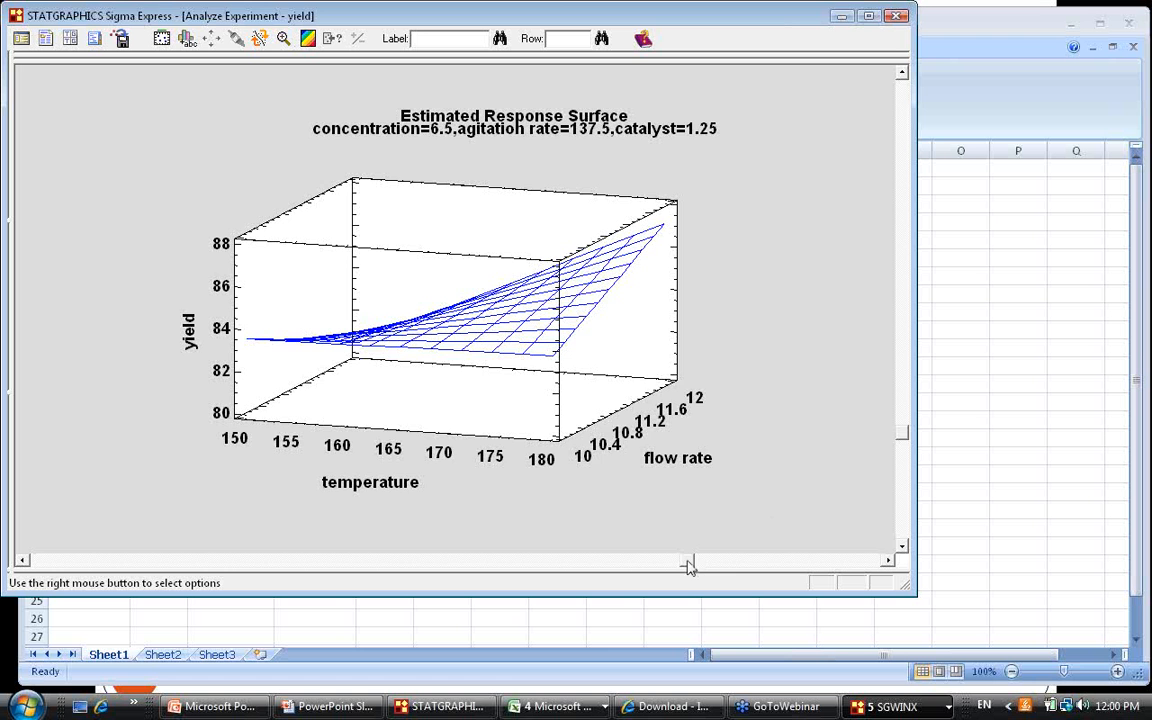
pyautogui.moveTo(684, 566); pyautogui.dragTo(557, 562)
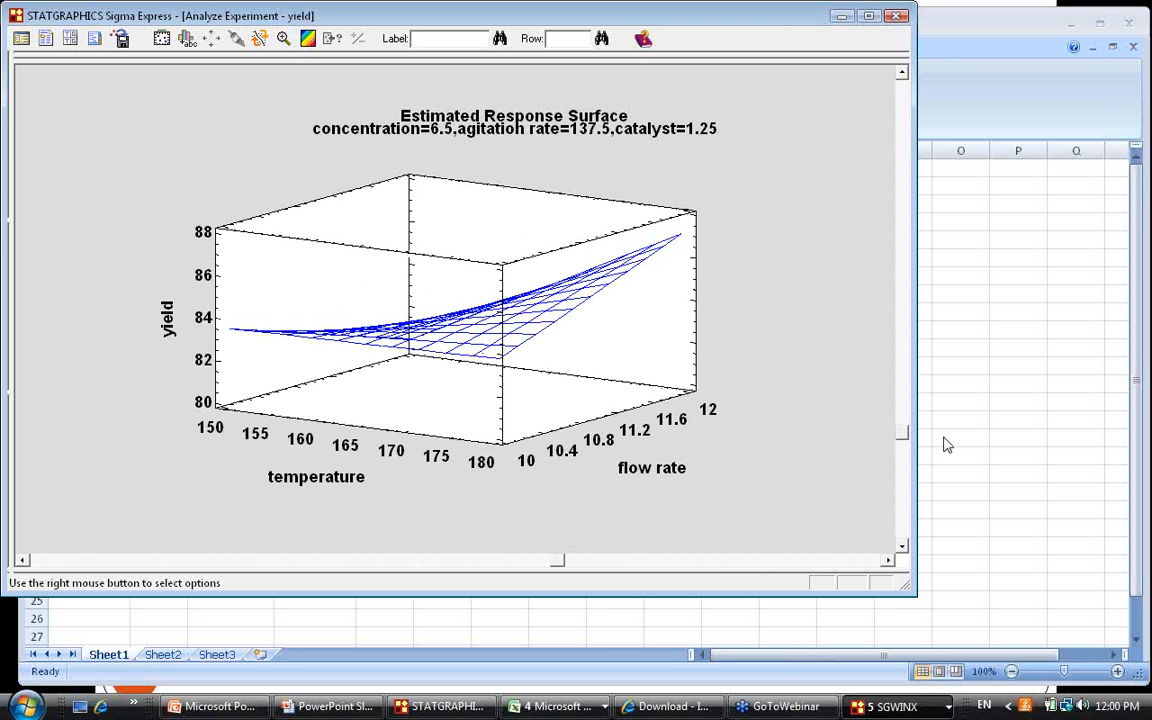
pyautogui.moveTo(902, 434); pyautogui.dragTo(897, 338)
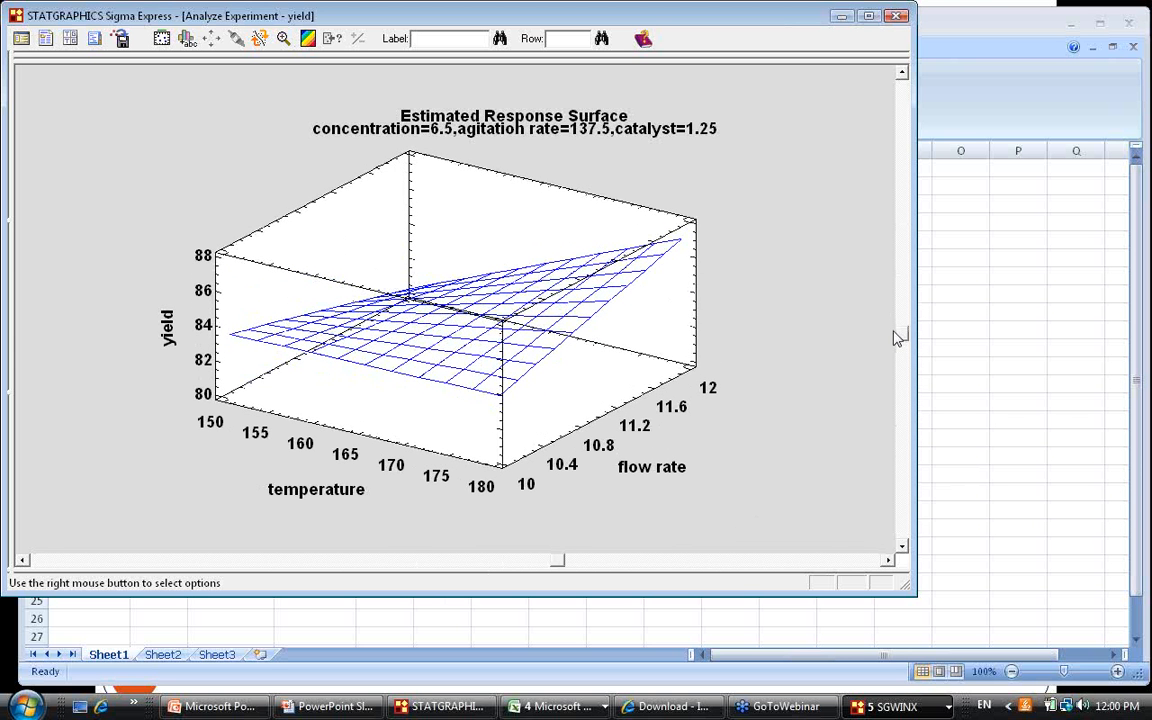
# Change the response surface from wire frame to contoured with continuous contour shading.
pyautogui.rightClick(700, 187)
pyautogui.click(729, 198)
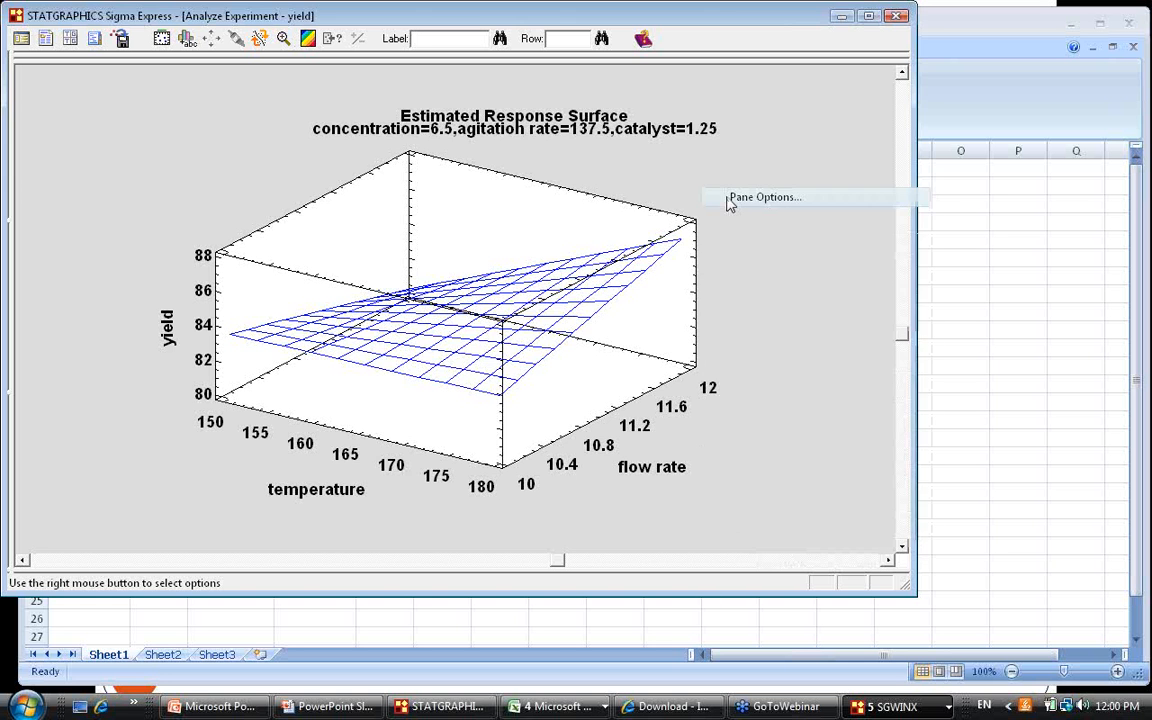
pyautogui.click(376, 398)
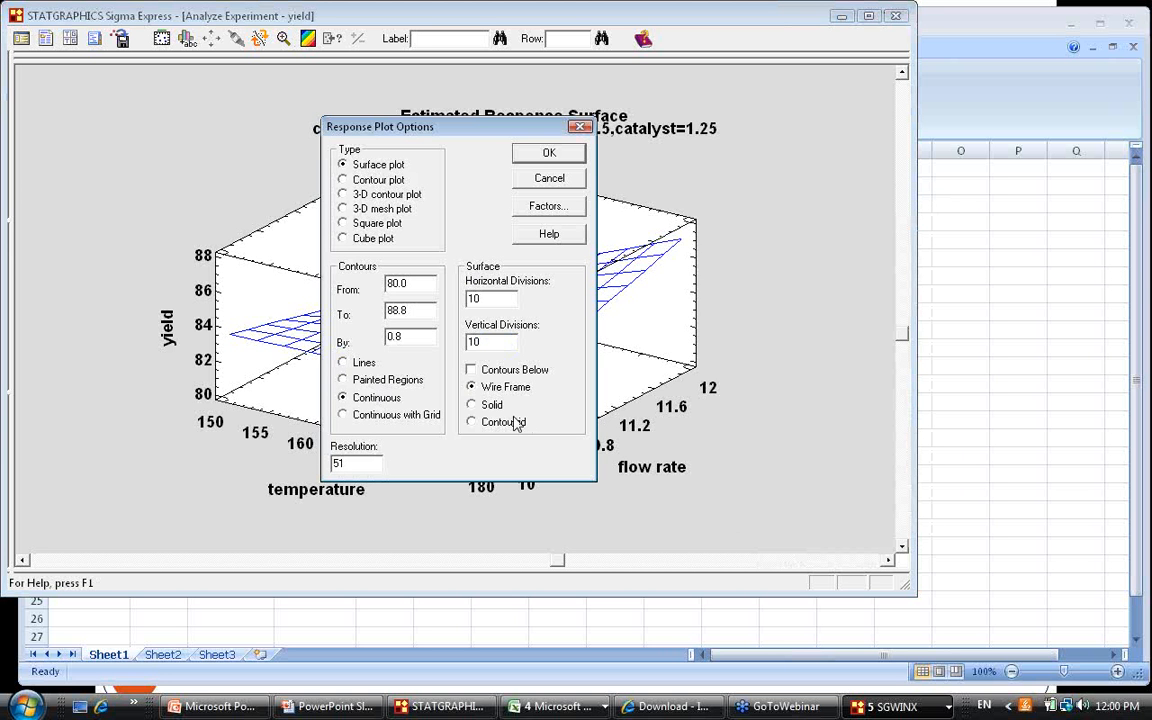
pyautogui.click(549, 152)
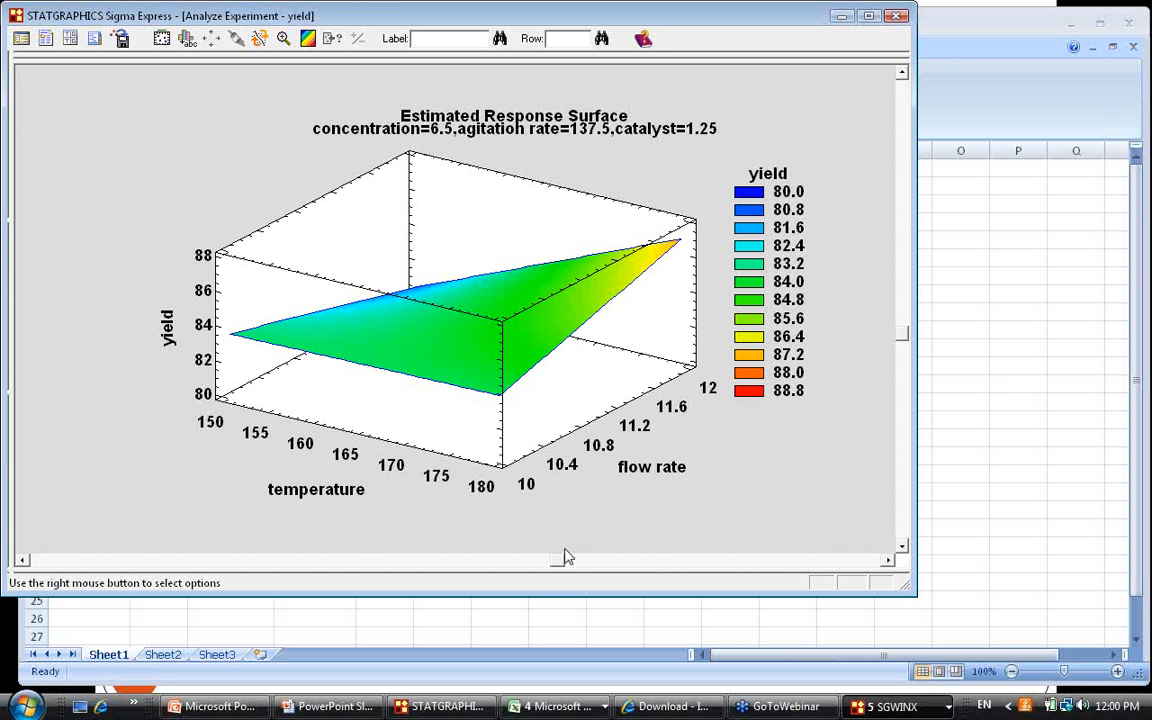
# Open the response surface explorer beside the plot and move concentration to 6.56.
pyautogui.click(308, 38)
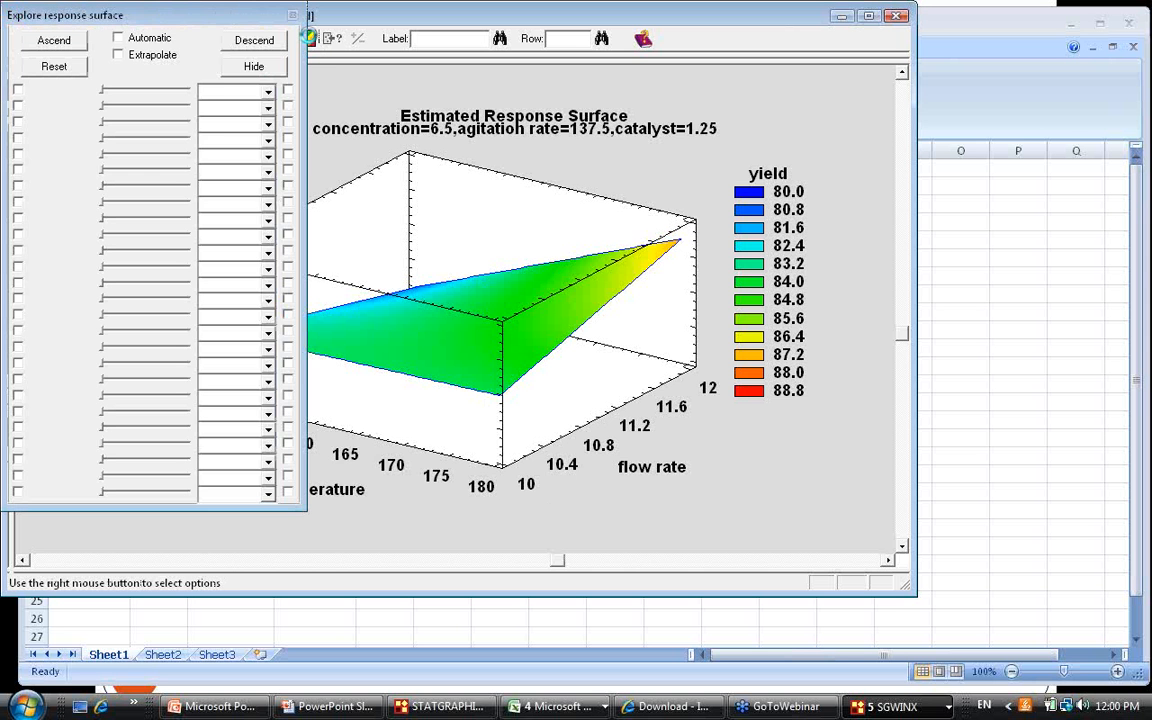
pyautogui.moveTo(221, 13); pyautogui.dragTo(1049, 9)
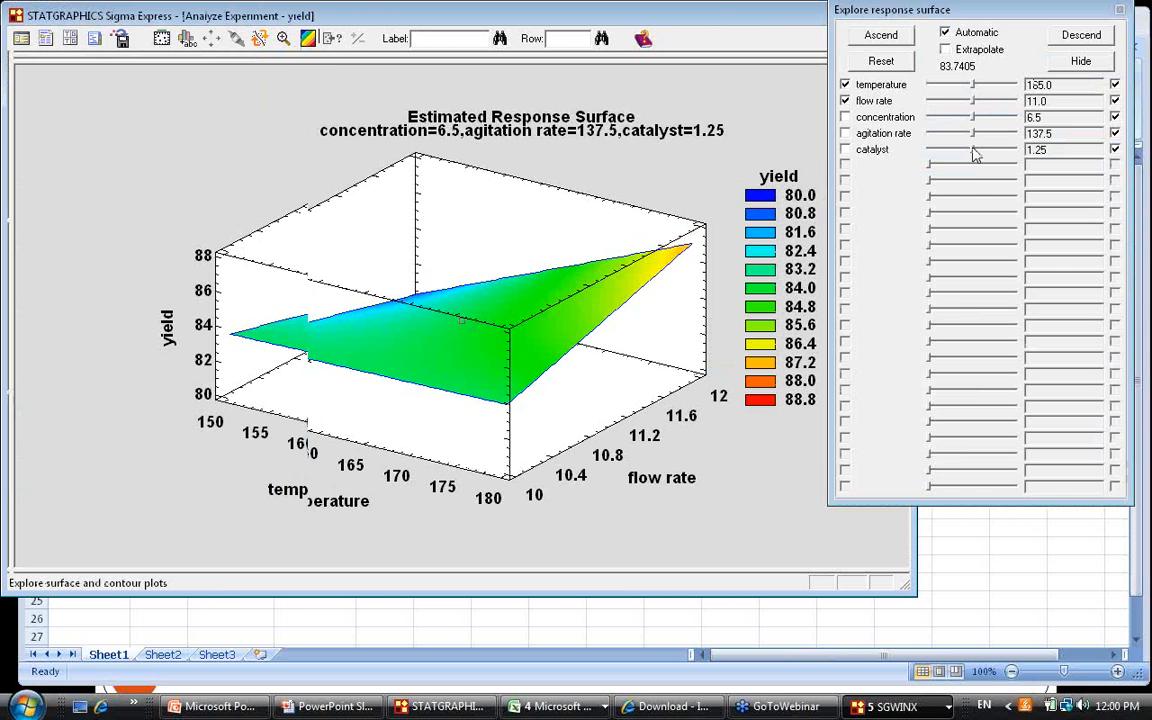
pyautogui.moveTo(970, 148)
pyautogui.mouseDown()
pyautogui.moveTo(938, 149)
pyautogui.moveTo(972, 149)
pyautogui.moveTo(969, 116)
pyautogui.moveTo(927, 117)
pyautogui.moveTo(978, 125)
pyautogui.mouseUp()
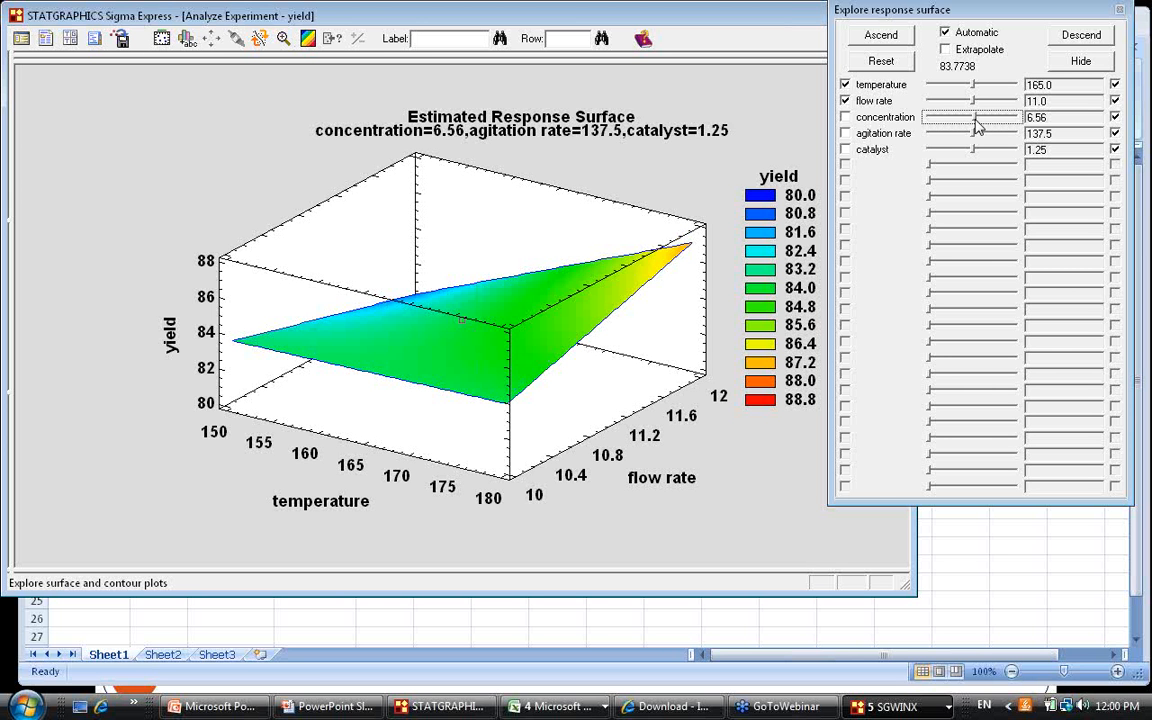
# Copy the response surface plot and paste it into Sheet1 of experiment.xls at cell I3.
pyautogui.rightClick(88, 116)
pyautogui.click(167, 328)
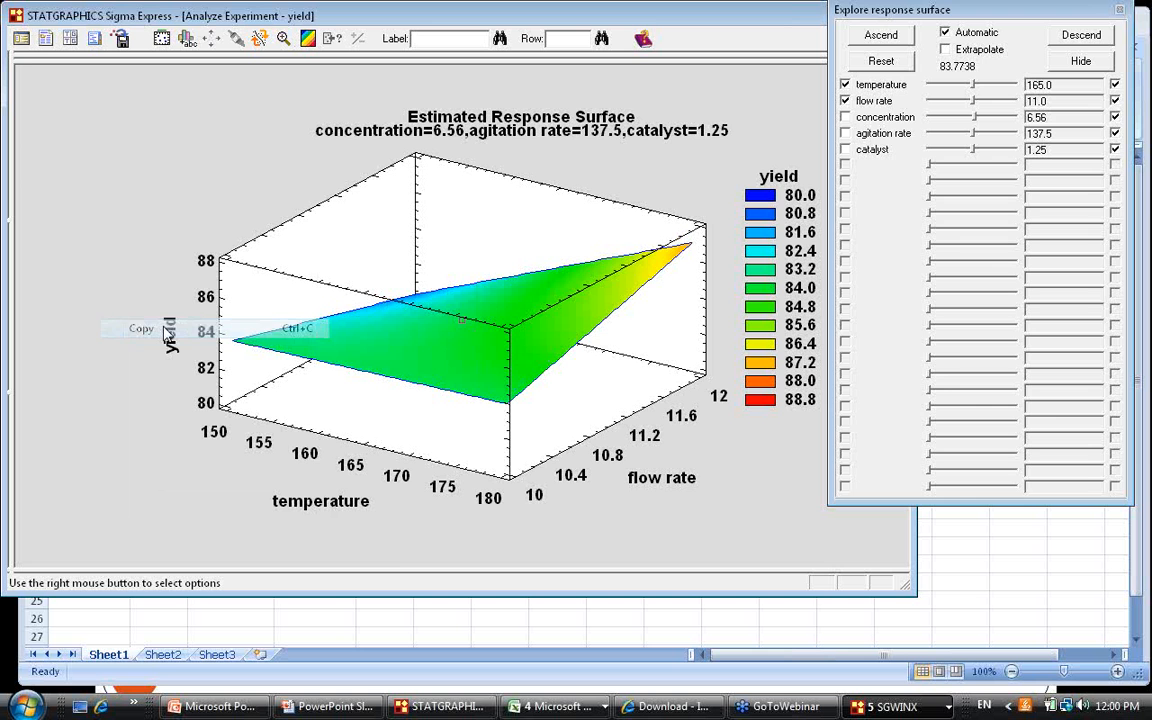
pyautogui.click(958, 628)
pyautogui.click(612, 203)
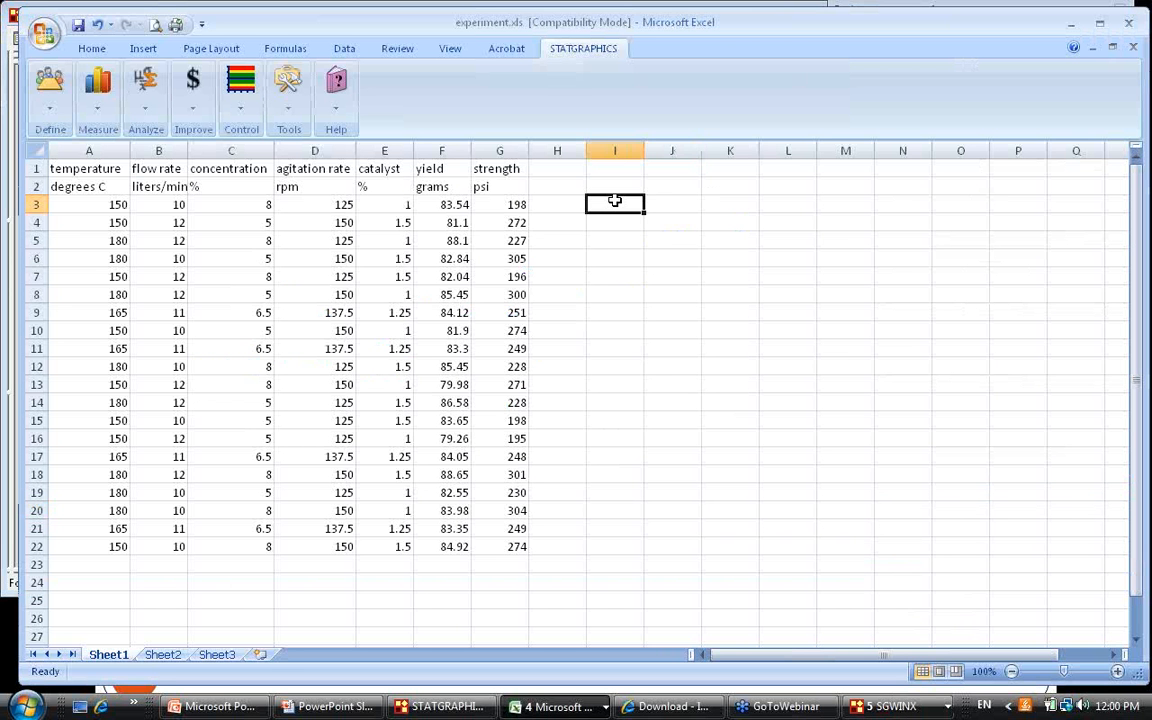
pyautogui.rightClick(616, 203)
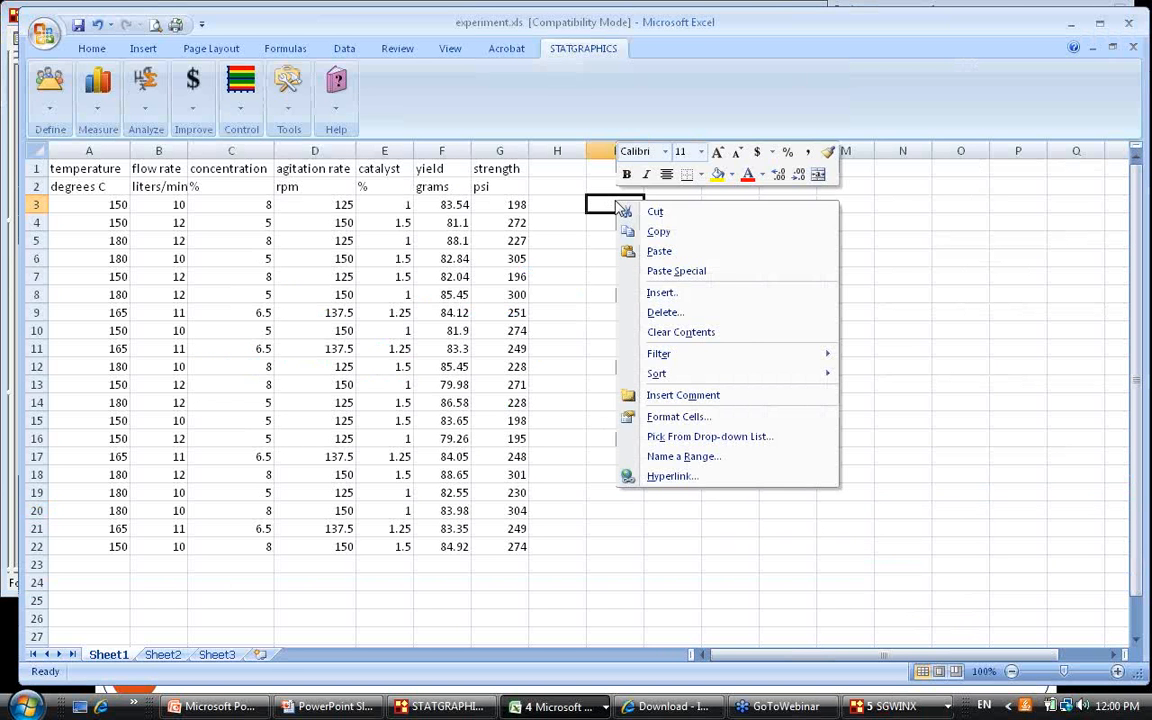
pyautogui.click(678, 254)
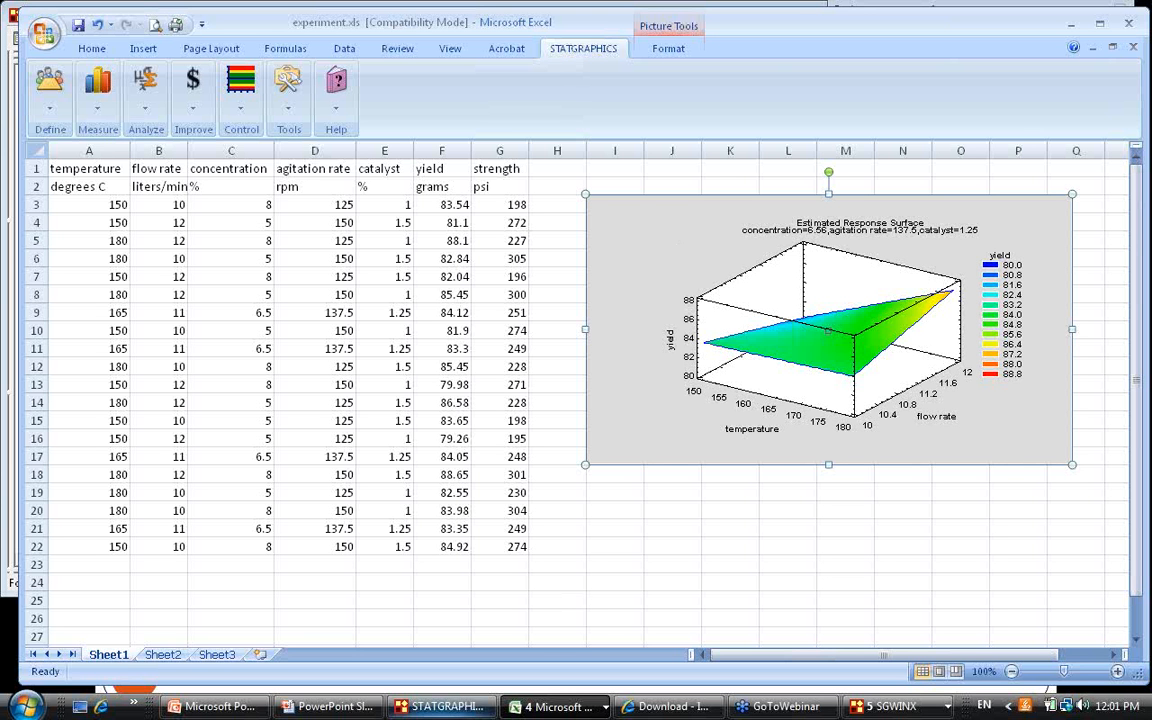
# Switch to the PowerPoint slide show and advance through the DOE example slides to slide 29.
pyautogui.click(338, 707)
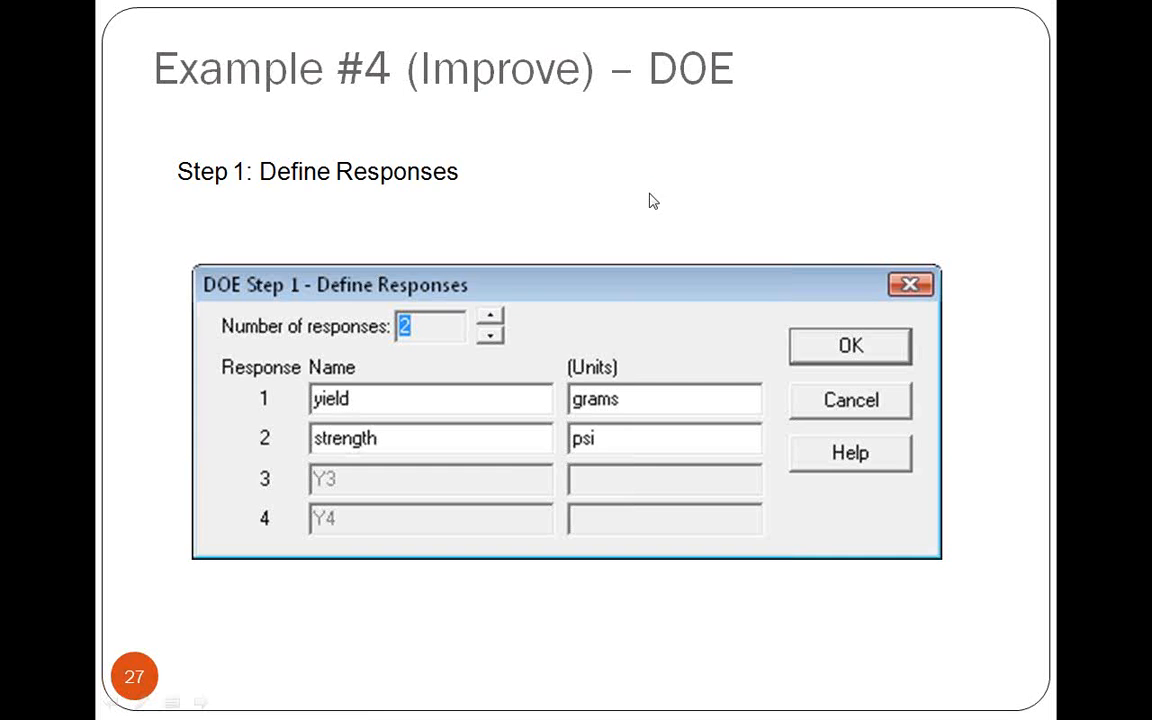
pyautogui.click(649, 196)
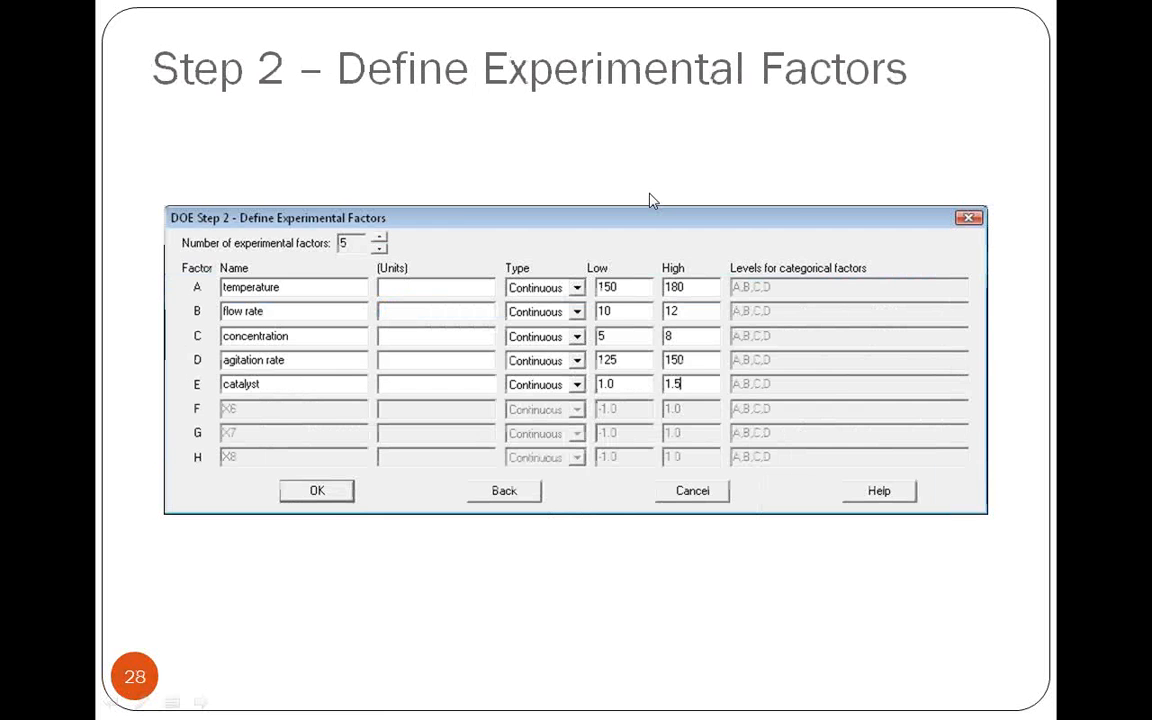
pyautogui.click(649, 200)
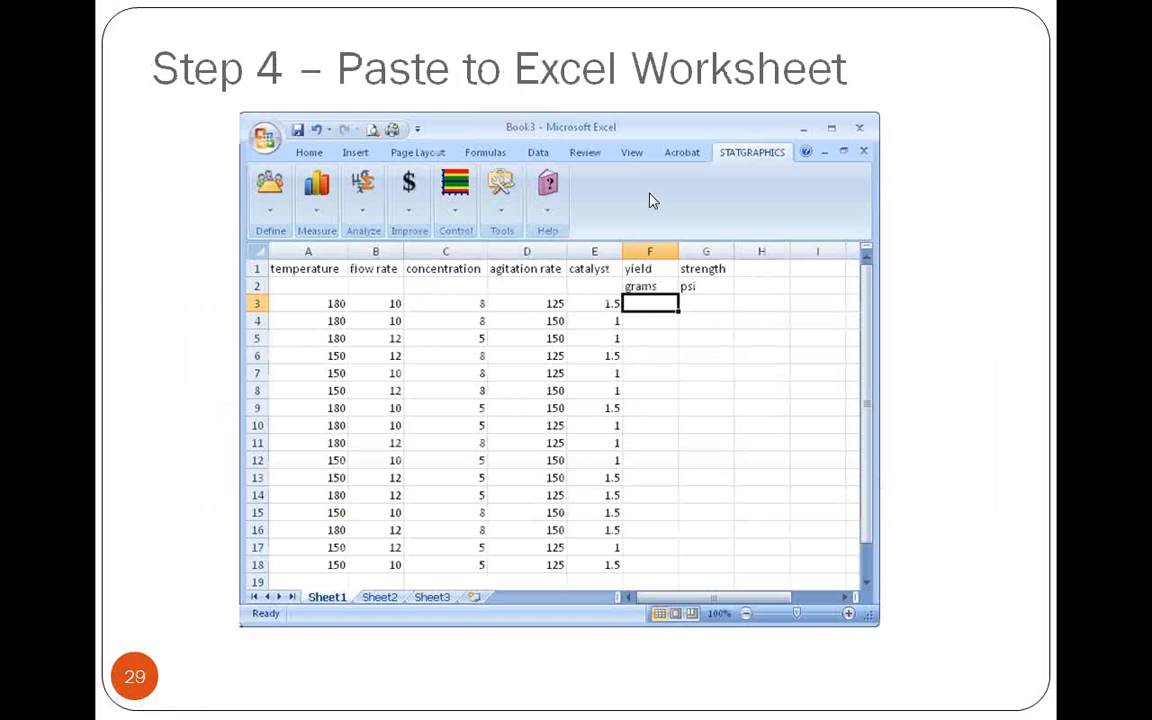
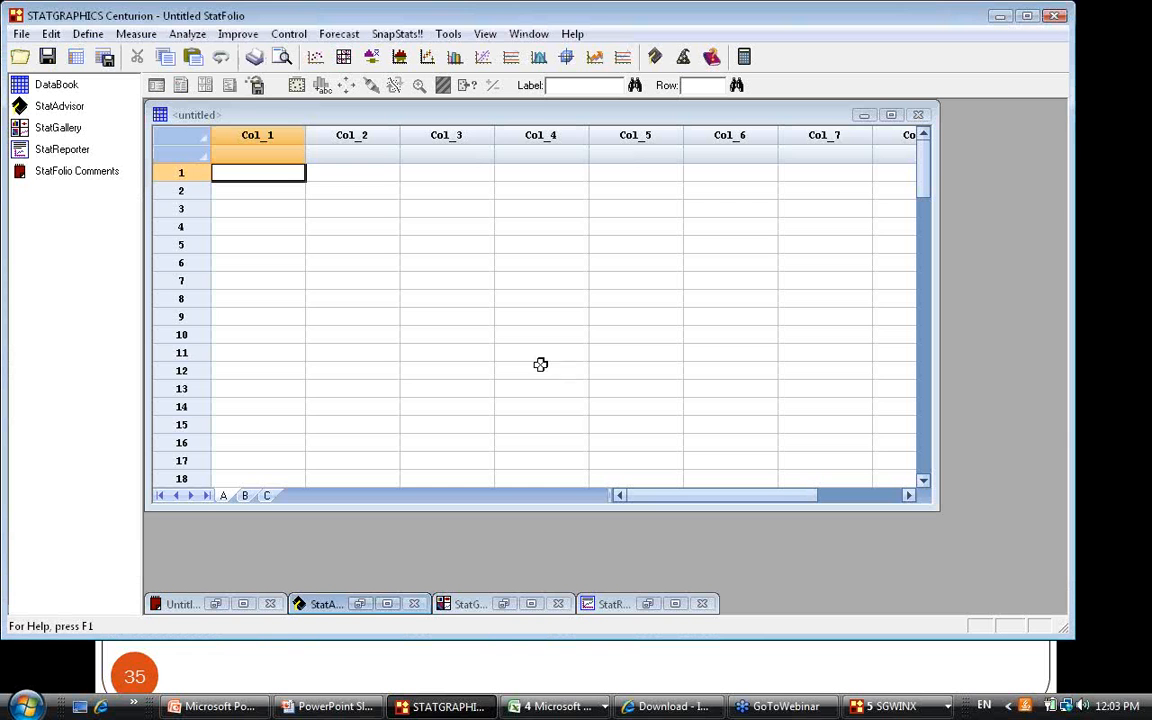
# Open the data file bottles.sgd from the Webinar folder into the data sheet.
pyautogui.click(82, 60)
pyautogui.click(612, 277)
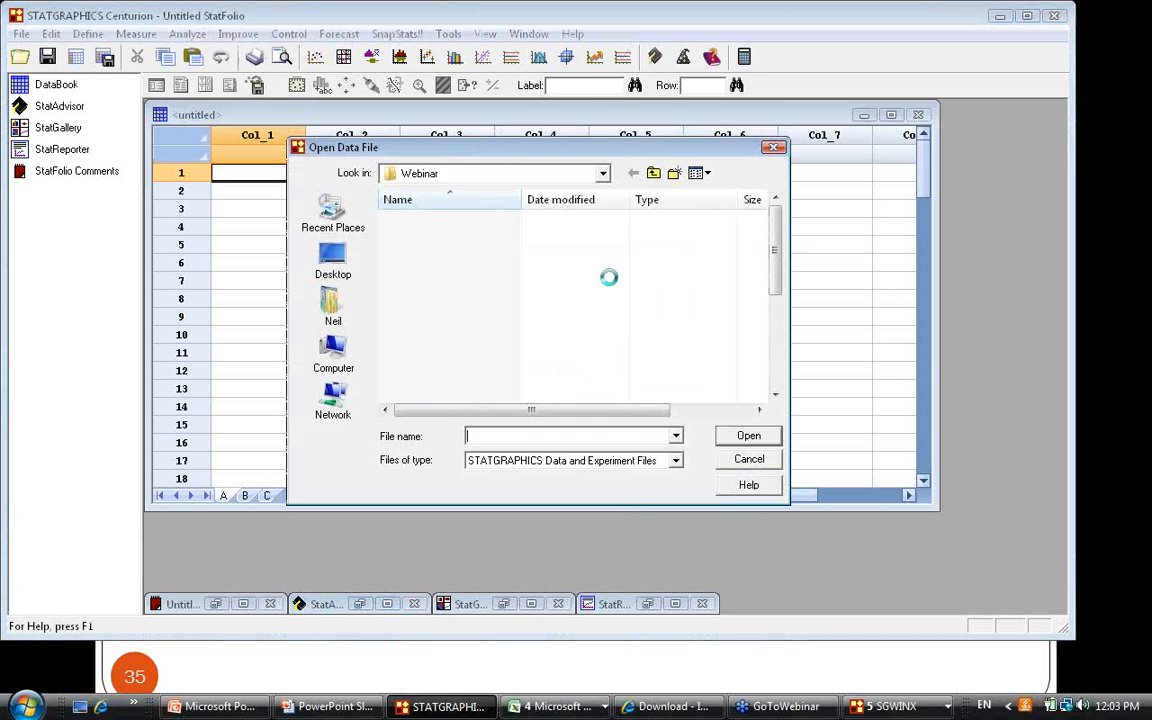
pyautogui.click(453, 288)
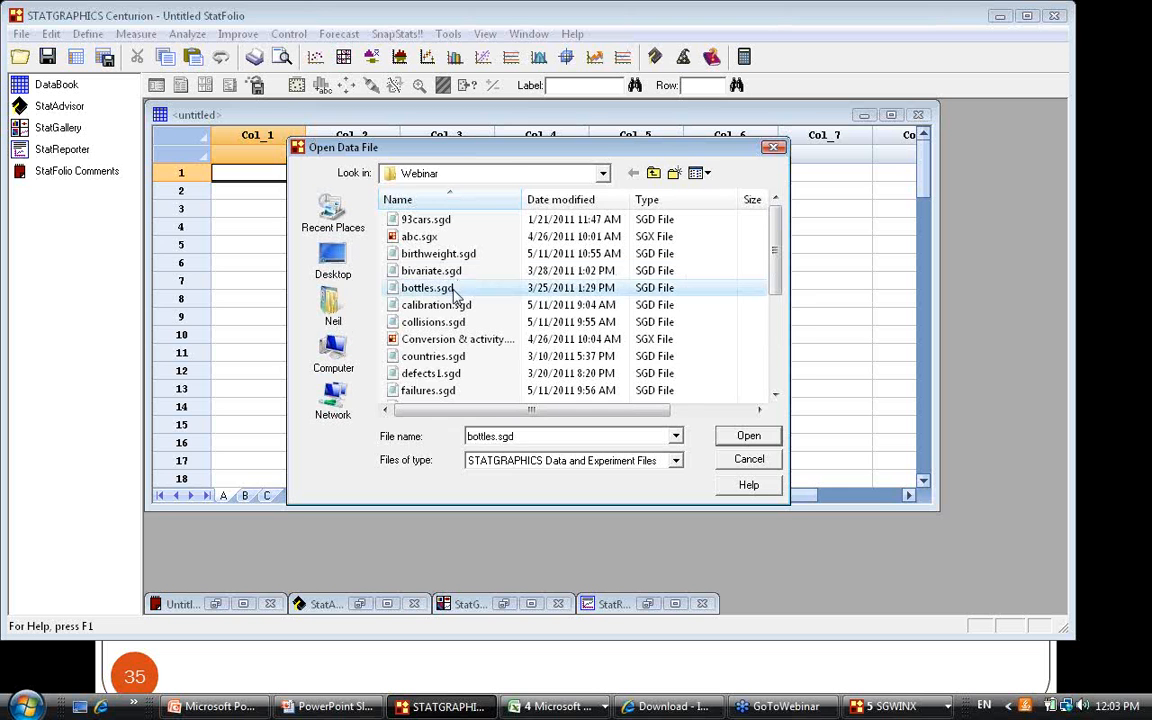
pyautogui.click(748, 436)
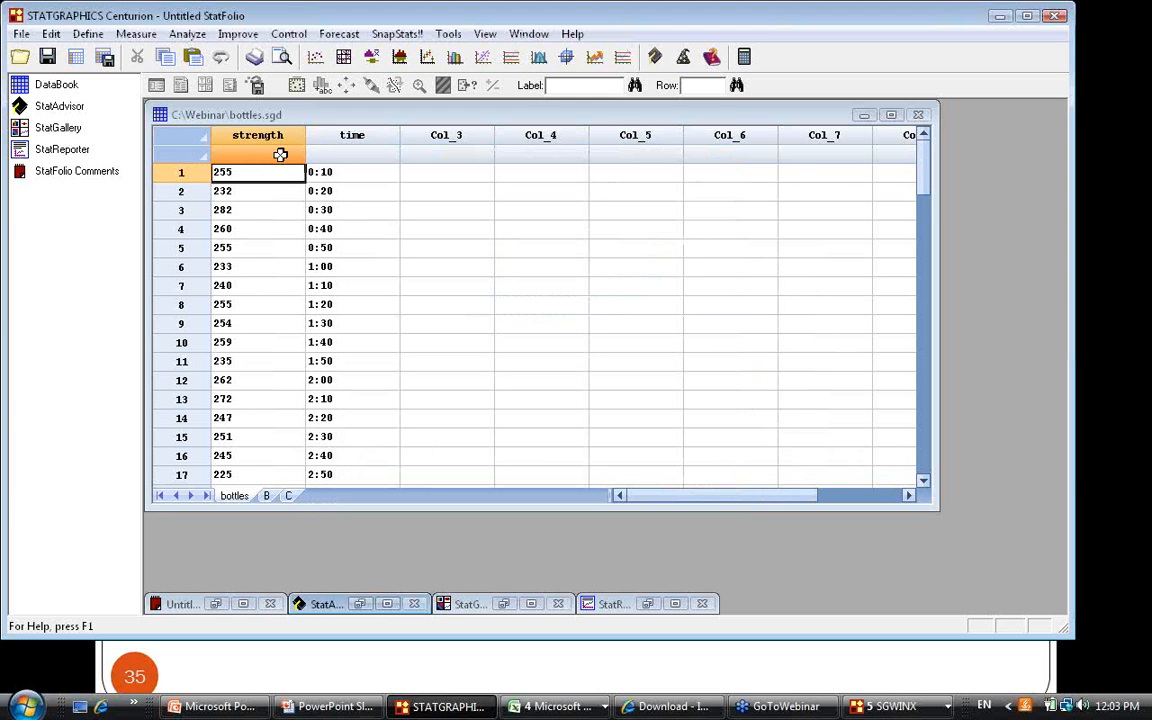
pyautogui.click(349, 196)
pyautogui.click(348, 212)
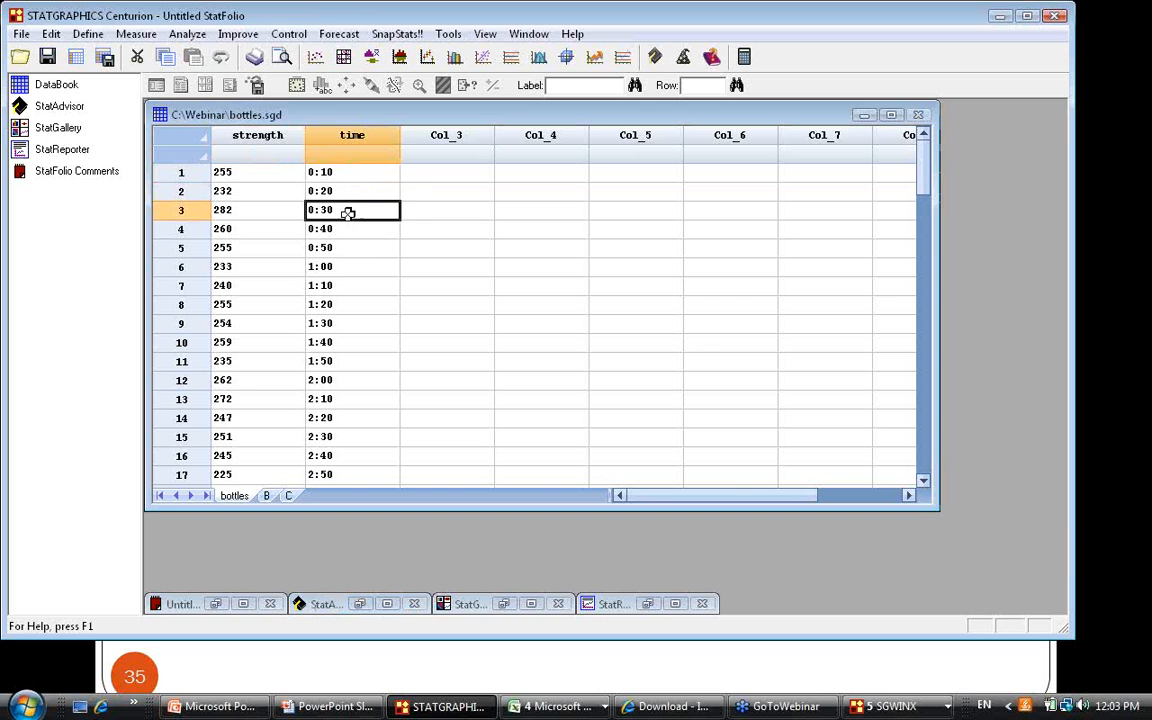
pyautogui.click(260, 175)
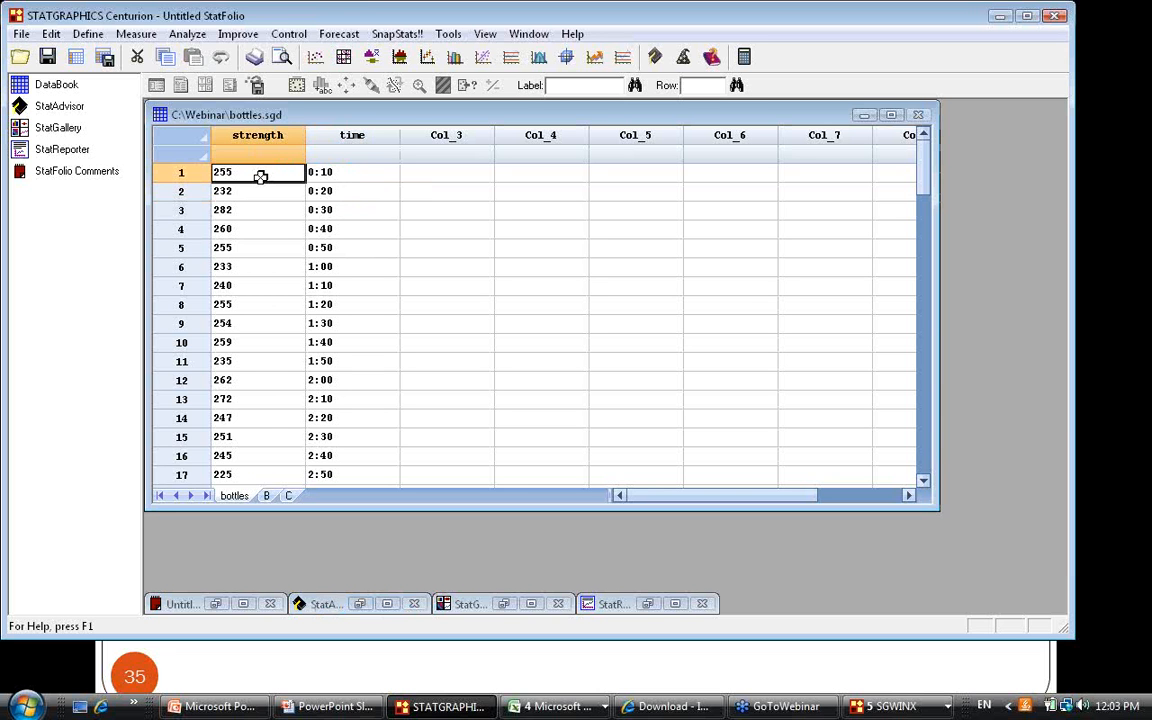
# Set up an individuals control chart with strength as the observations and time as the date/time labels.
pyautogui.click(287, 34)
pyautogui.moveTo(312, 55)
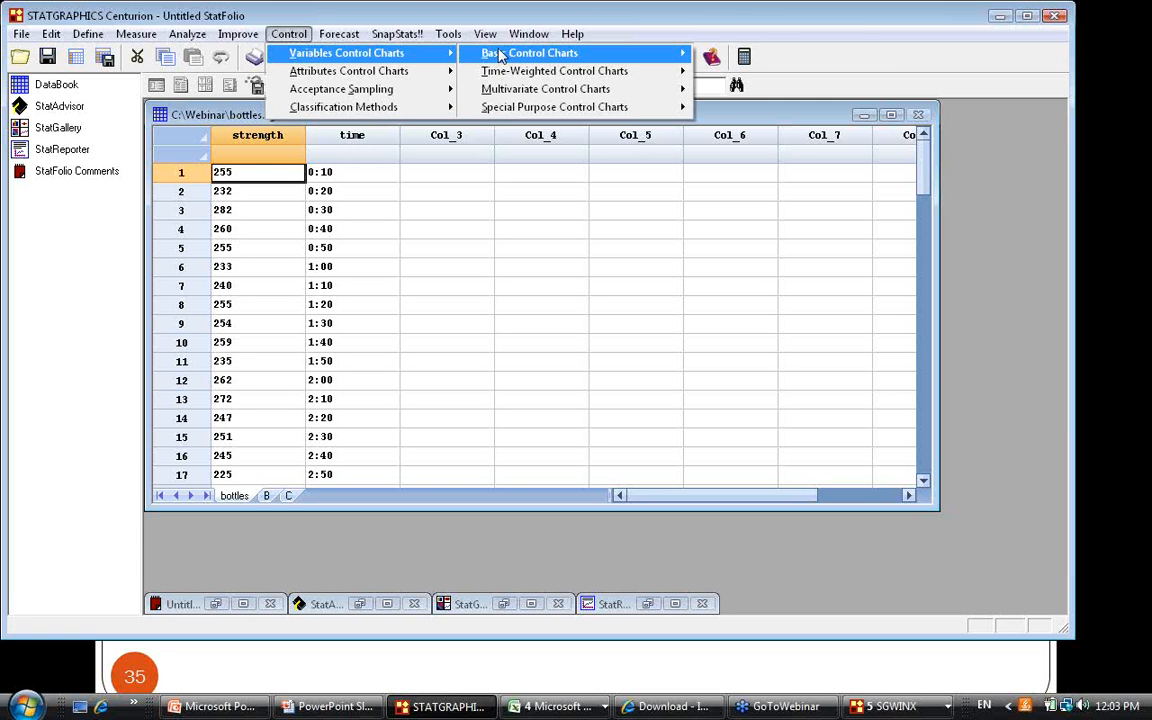
pyautogui.moveTo(511, 54)
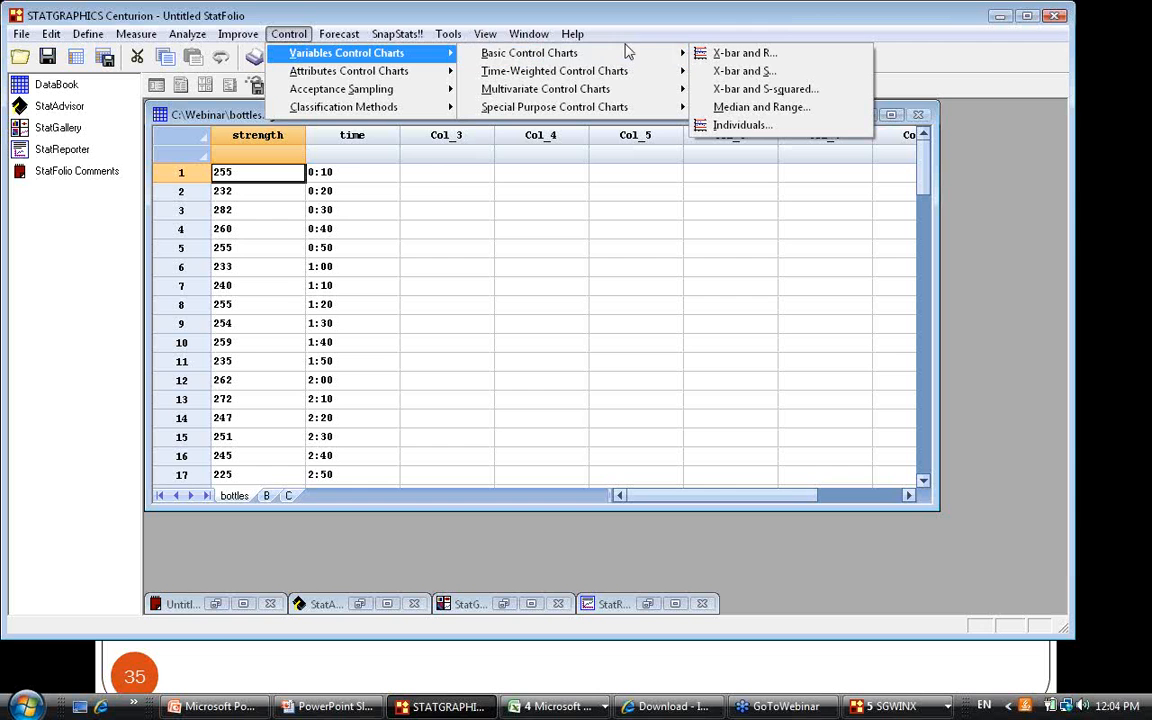
pyautogui.click(721, 134)
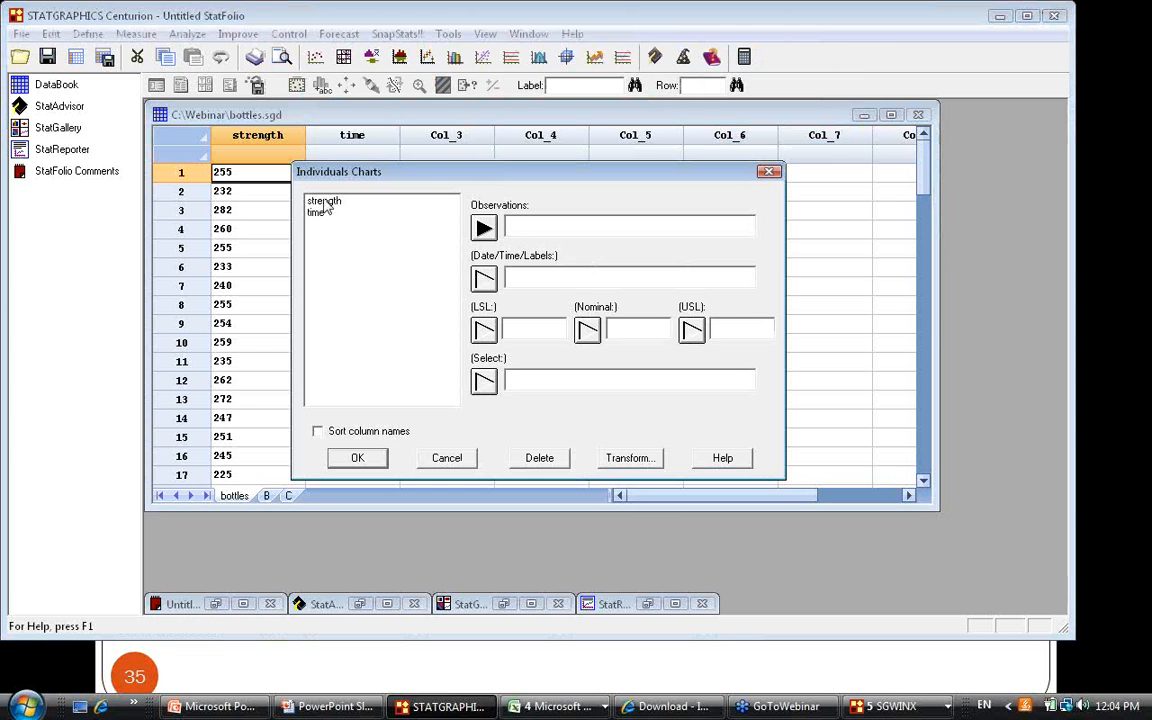
pyautogui.click(325, 201)
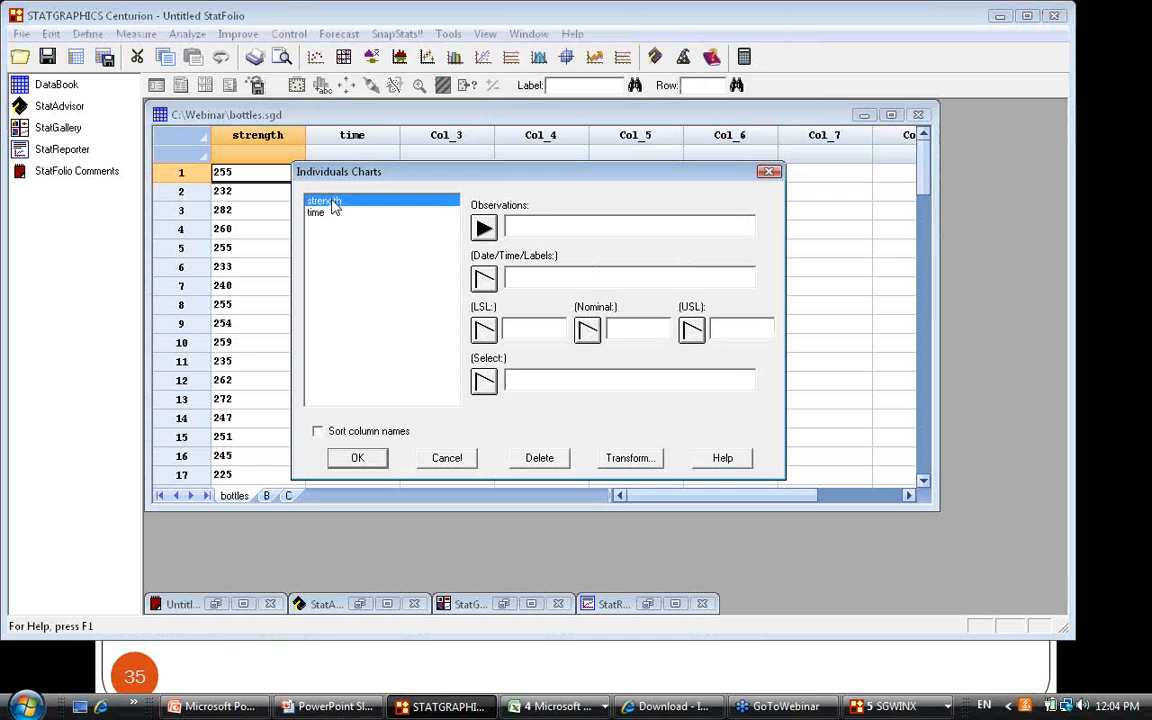
pyautogui.click(484, 228)
pyautogui.click(330, 213)
pyautogui.click(483, 278)
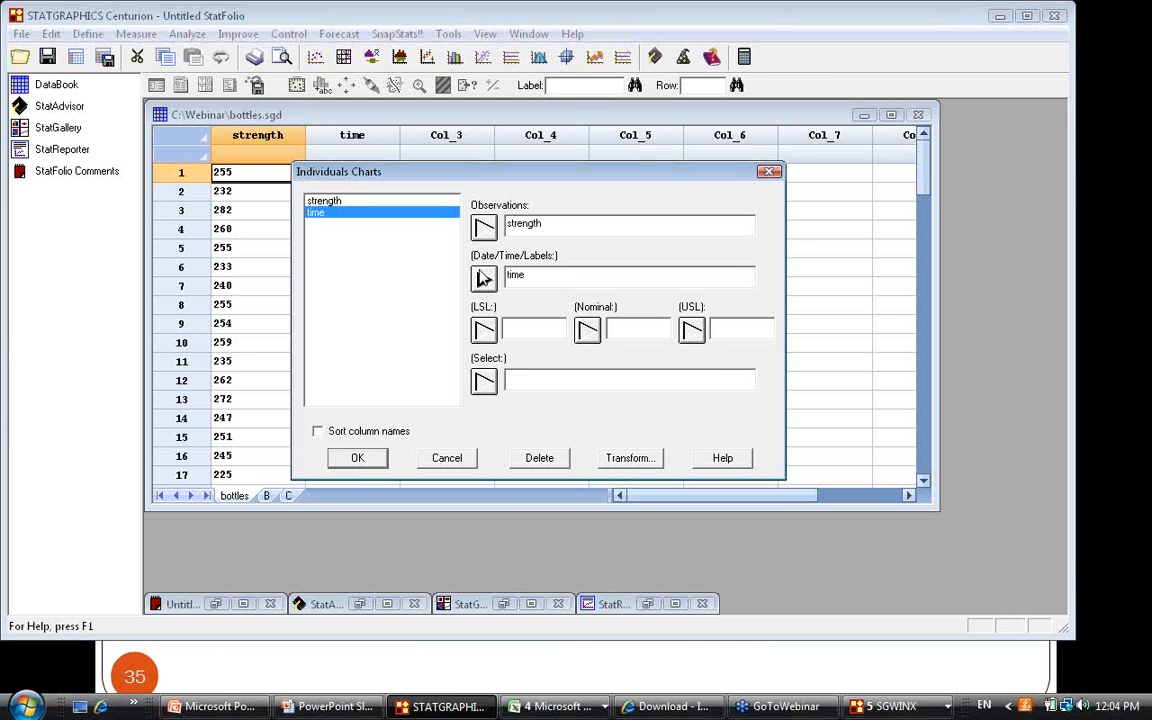
pyautogui.click(357, 458)
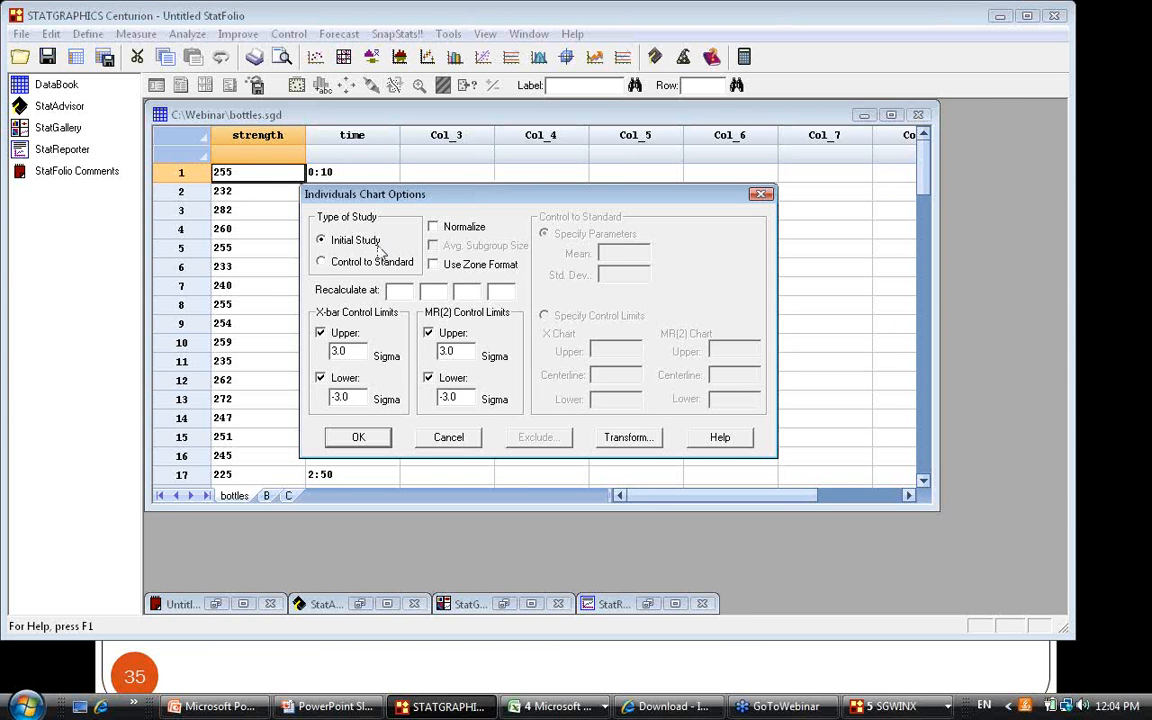
pyautogui.click(378, 262)
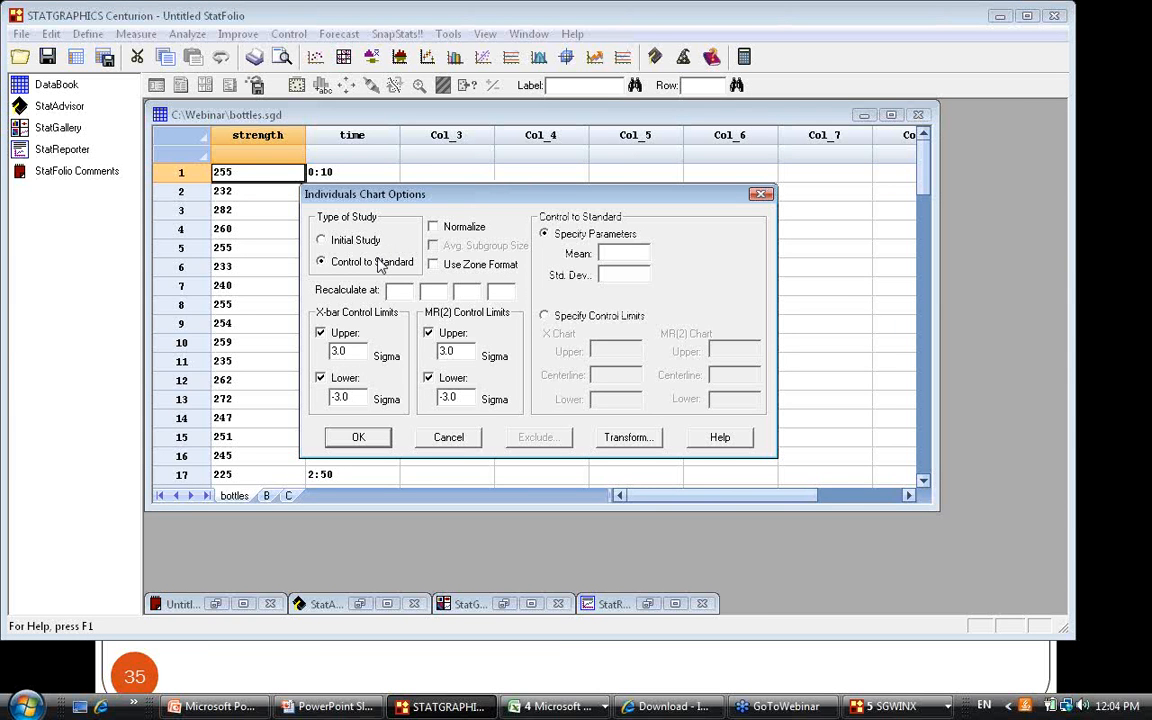
pyautogui.click(360, 246)
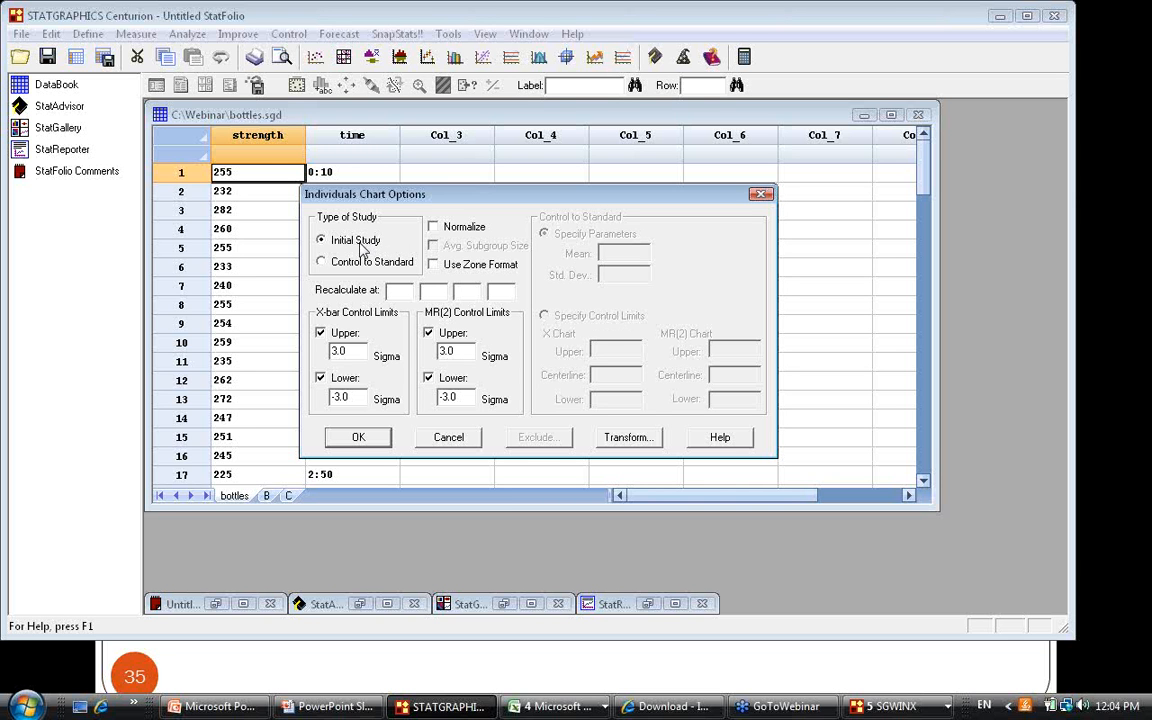
pyautogui.click(357, 263)
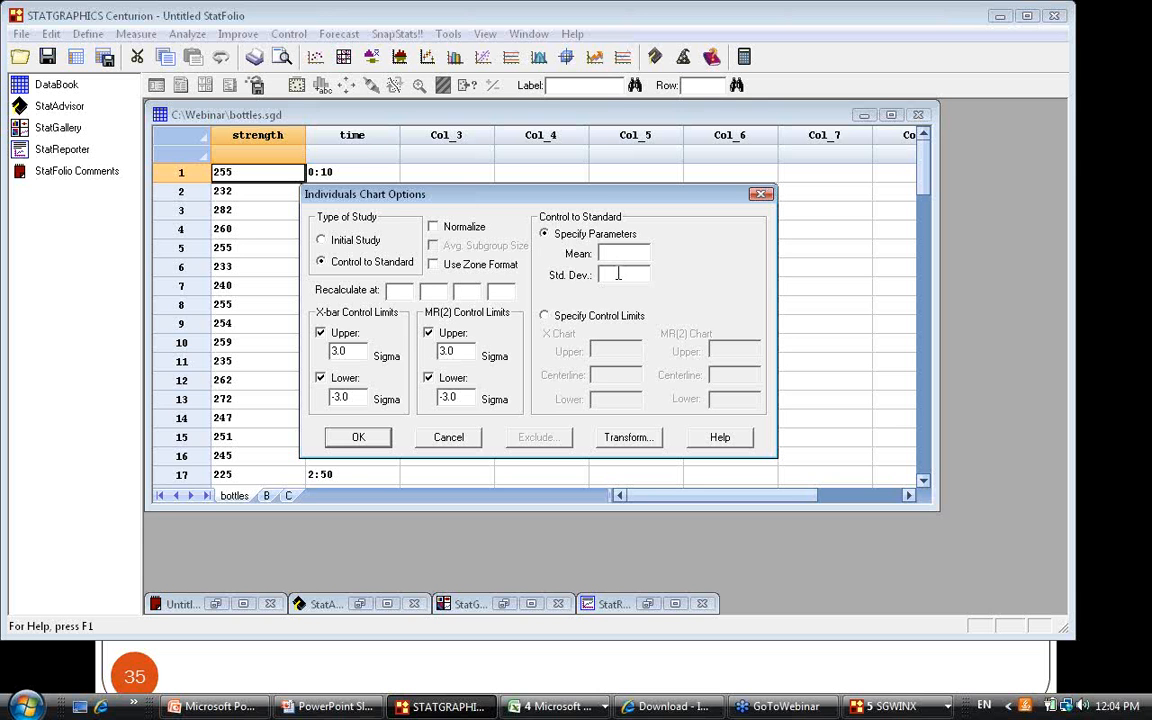
pyautogui.click(350, 244)
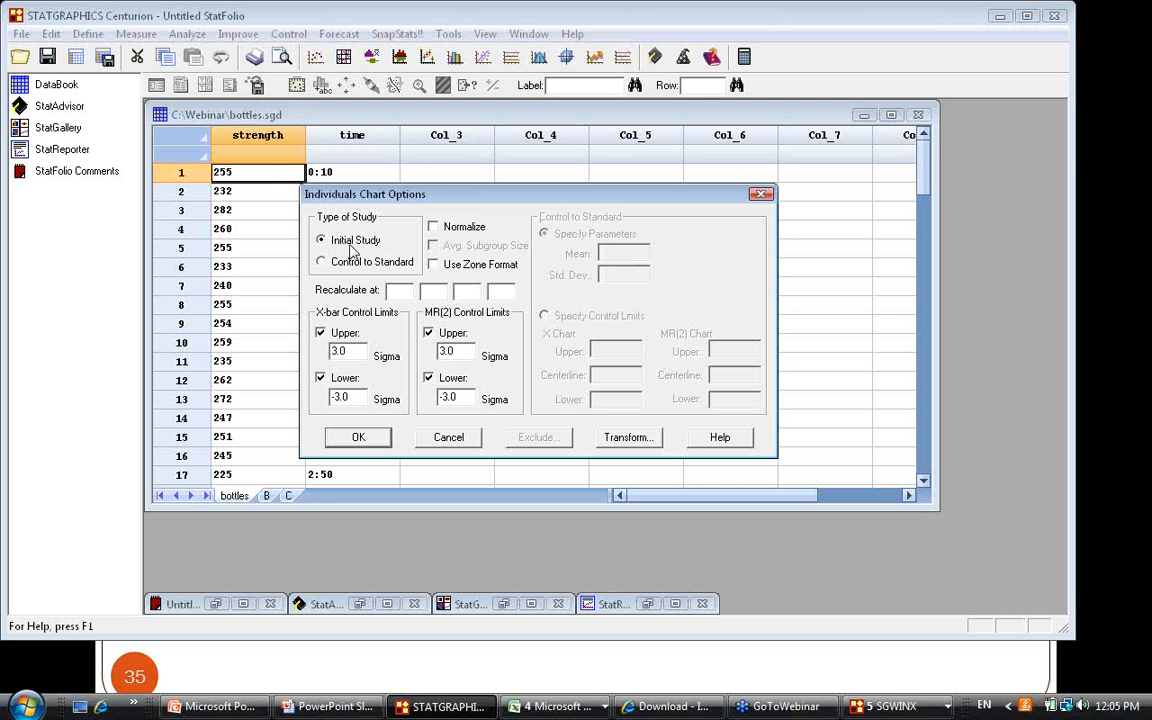
# Generate the initial-study analysis summary with the X and MR(2) charts, and maximize the X chart pane.
pyautogui.click(360, 443)
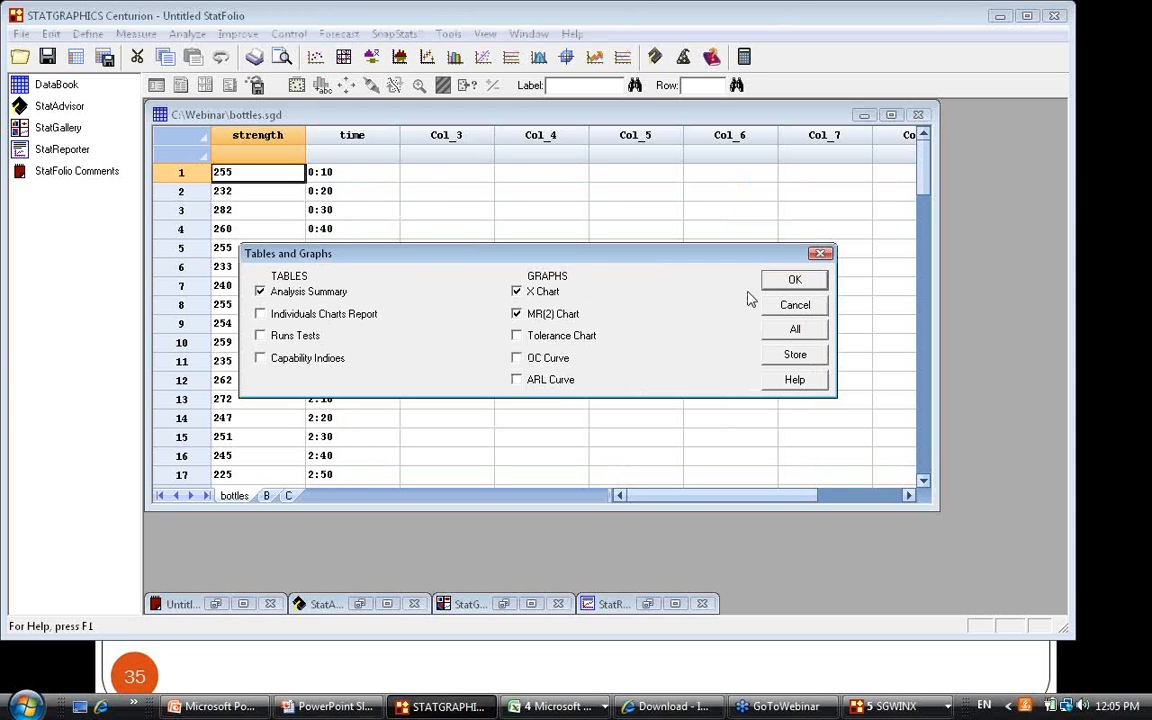
pyautogui.click(790, 284)
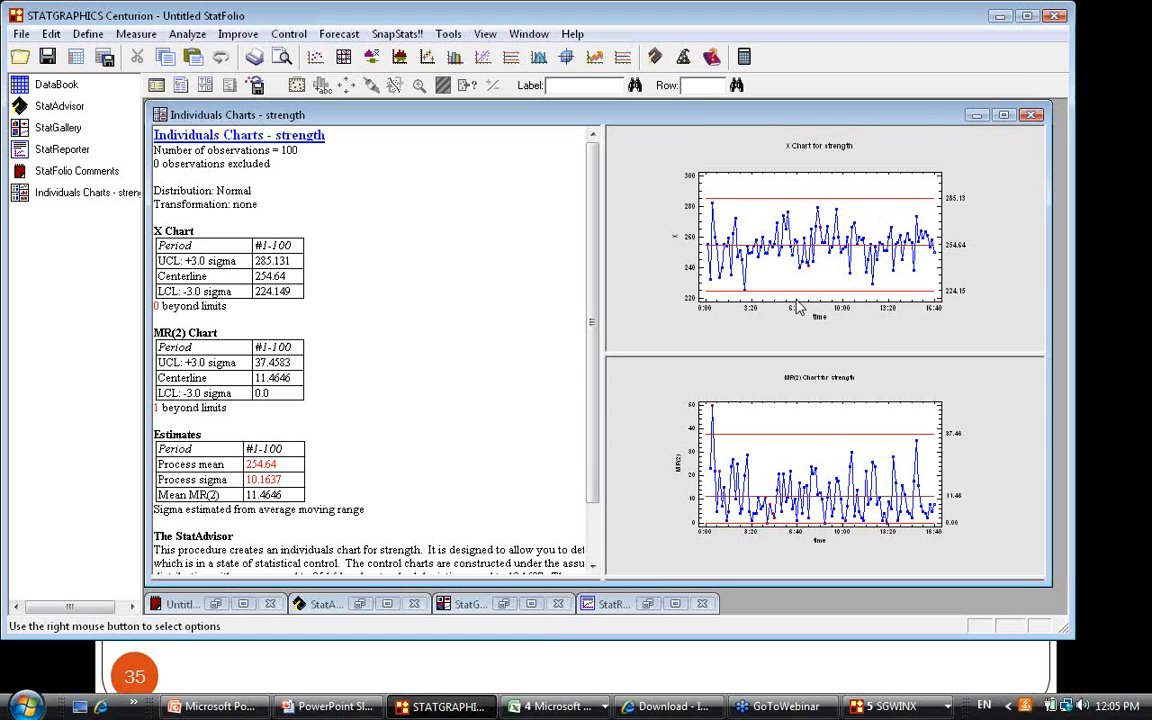
pyautogui.doubleClick(880, 157)
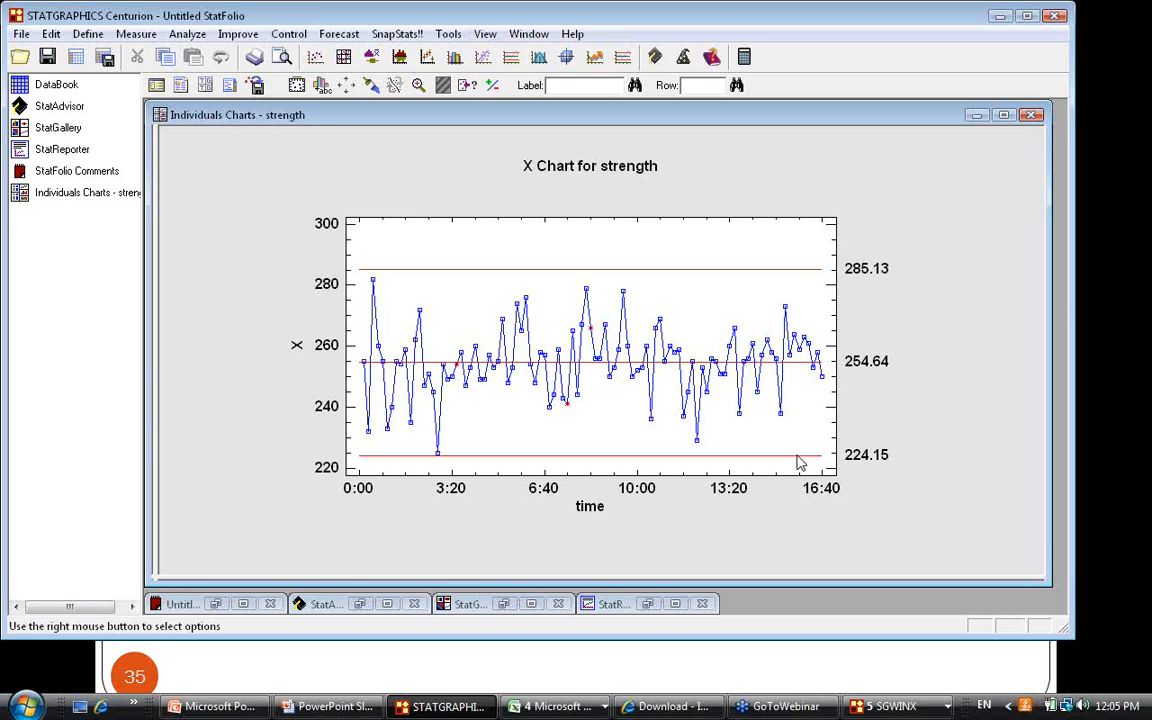
# Add an exponentially weighted moving average with lambda 0.2 to the X chart.
pyautogui.rightClick(735, 162)
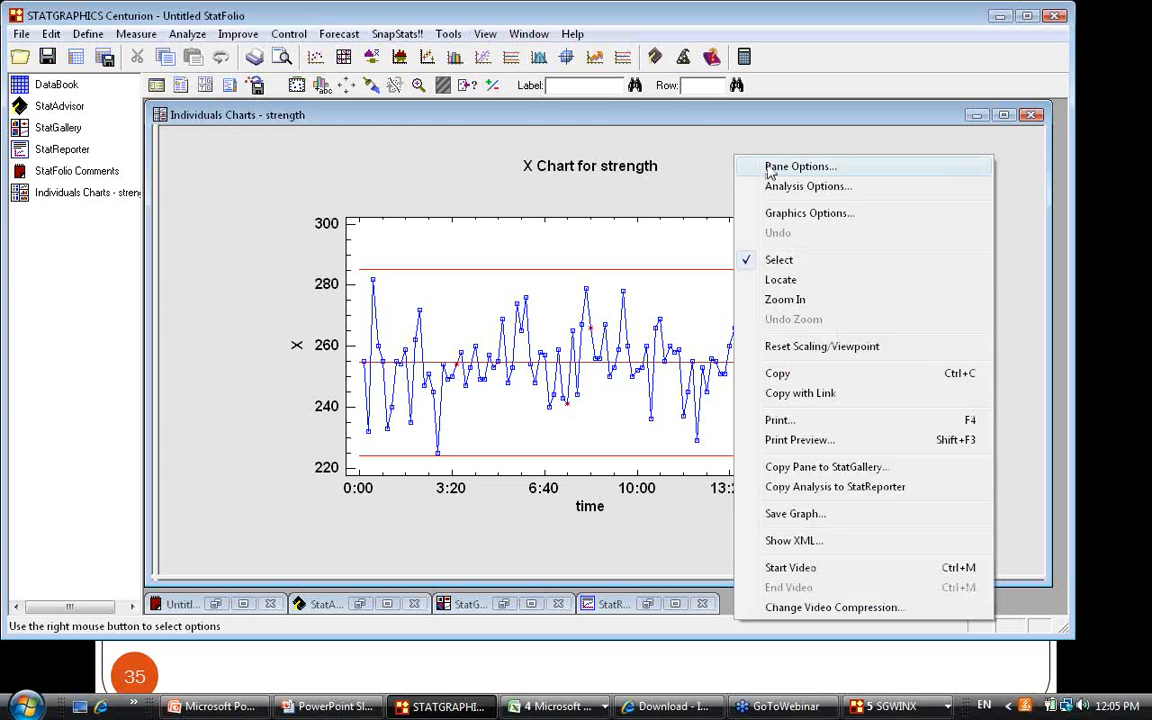
pyautogui.click(770, 168)
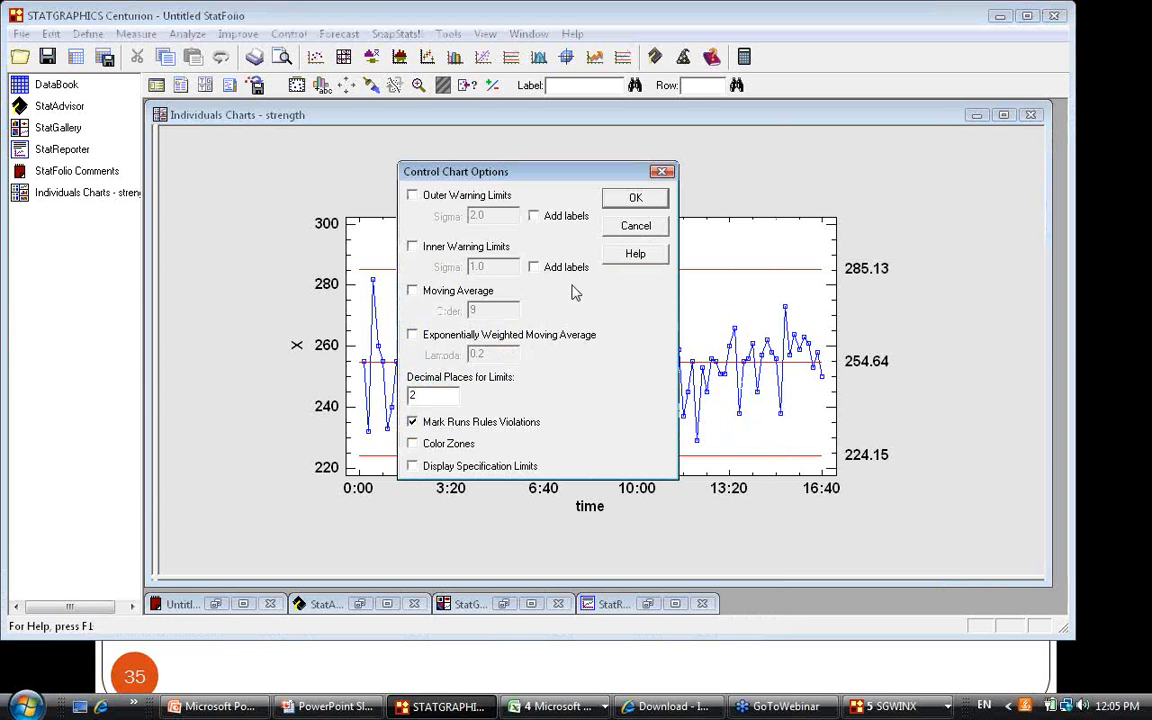
pyautogui.click(431, 343)
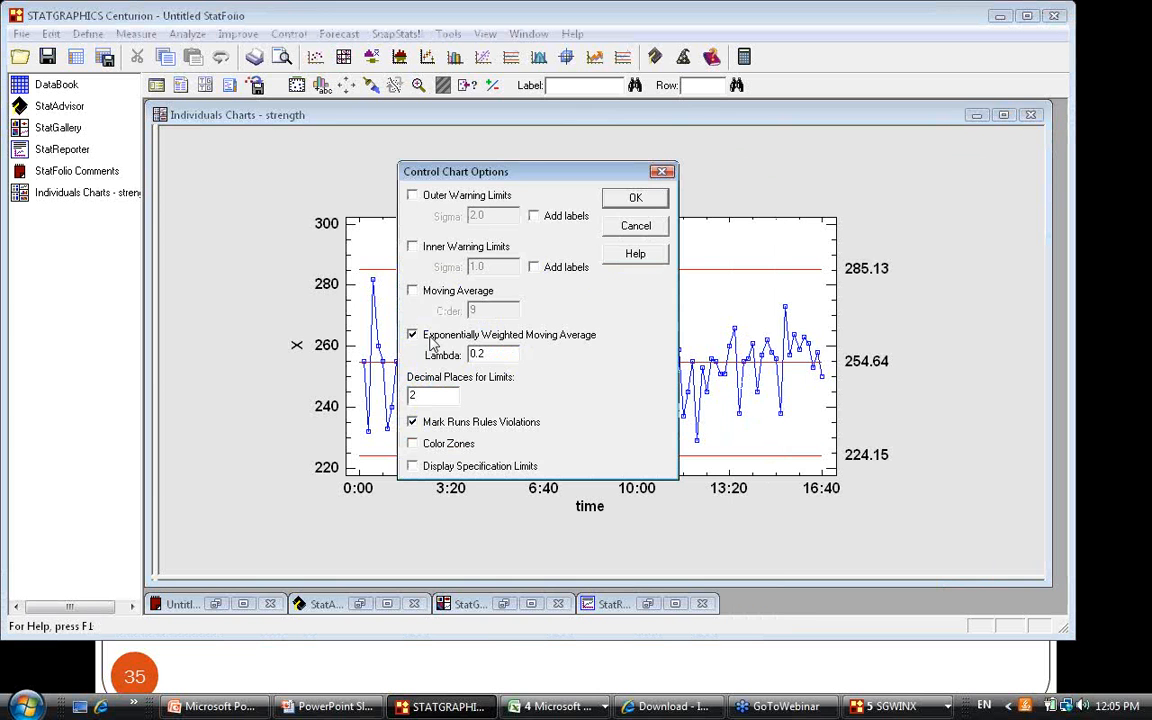
pyautogui.moveTo(526, 180); pyautogui.dragTo(256, 90)
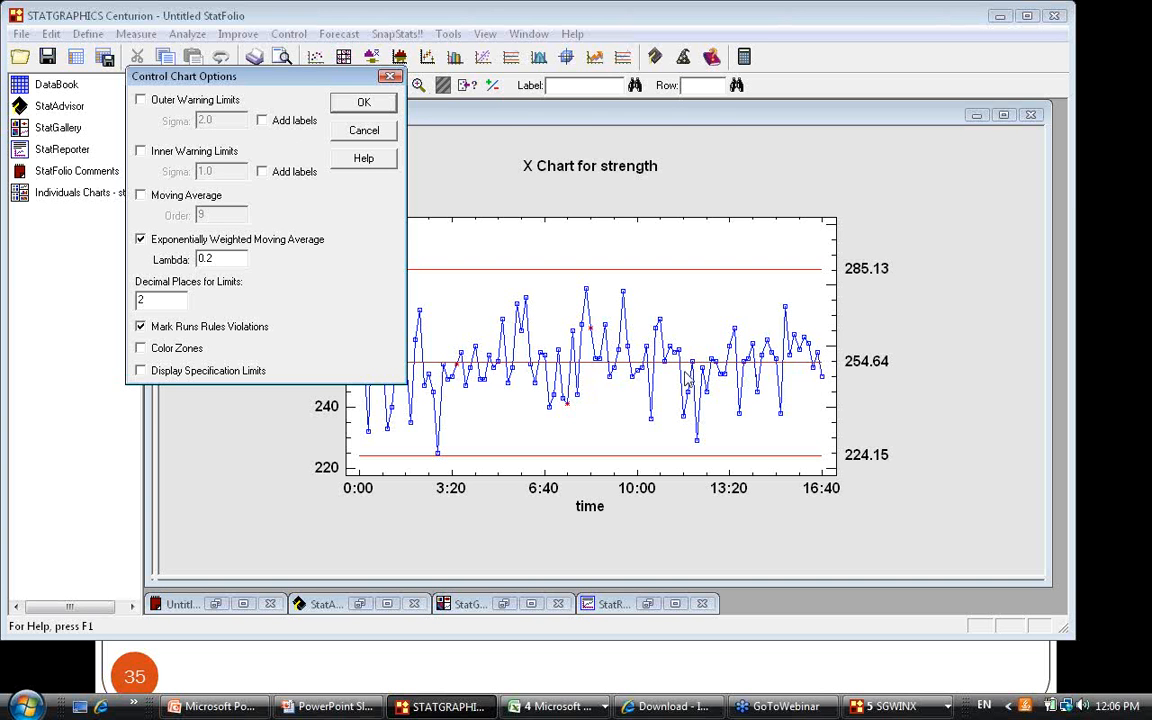
pyautogui.click(232, 256)
pyautogui.click(364, 103)
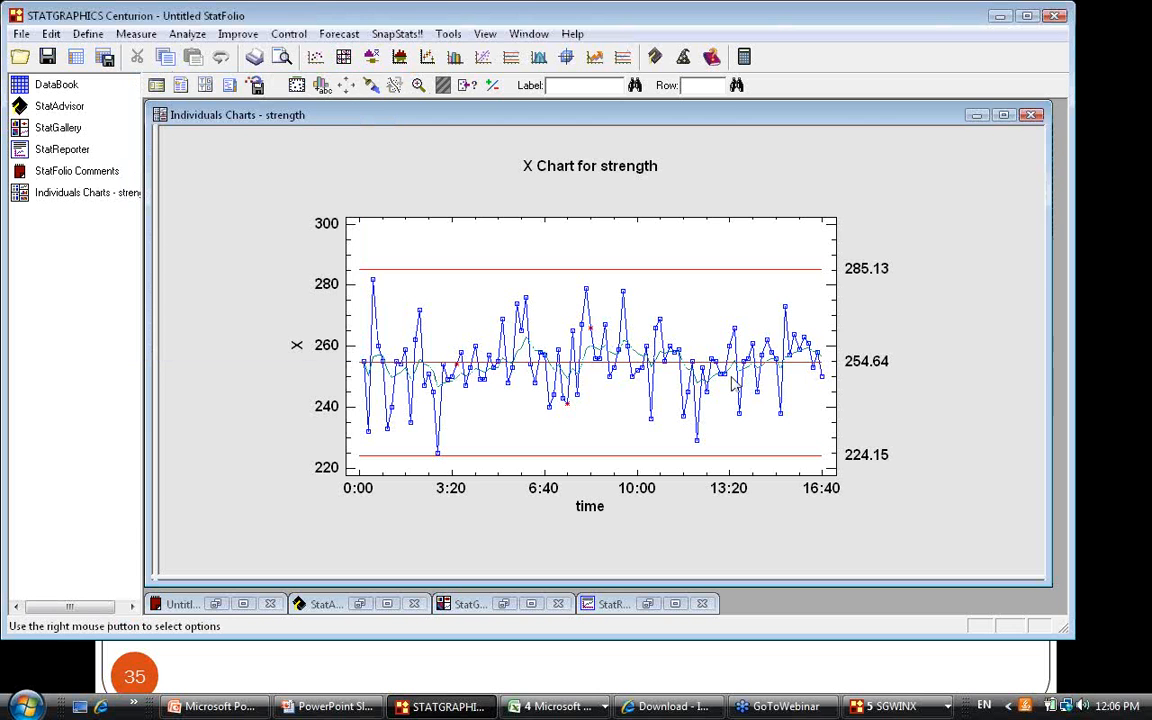
# Thicken the moving average line, line set 18, on the X chart.
pyautogui.rightClick(727, 170)
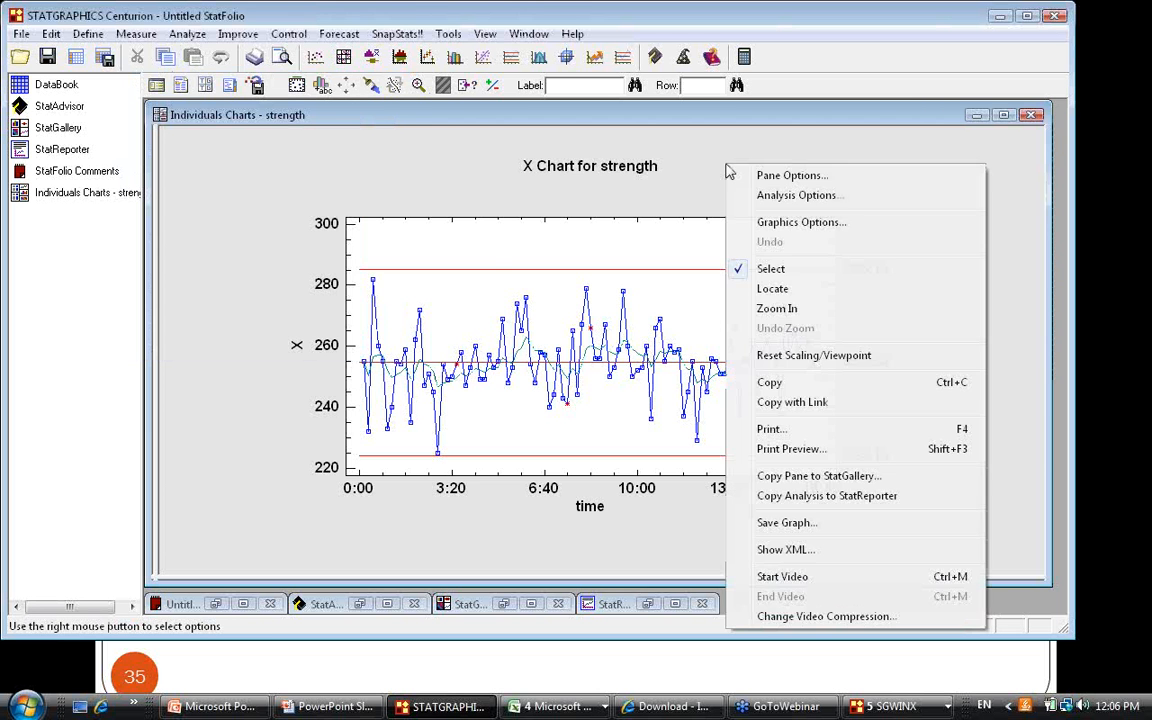
pyautogui.click(772, 222)
pyautogui.click(538, 168)
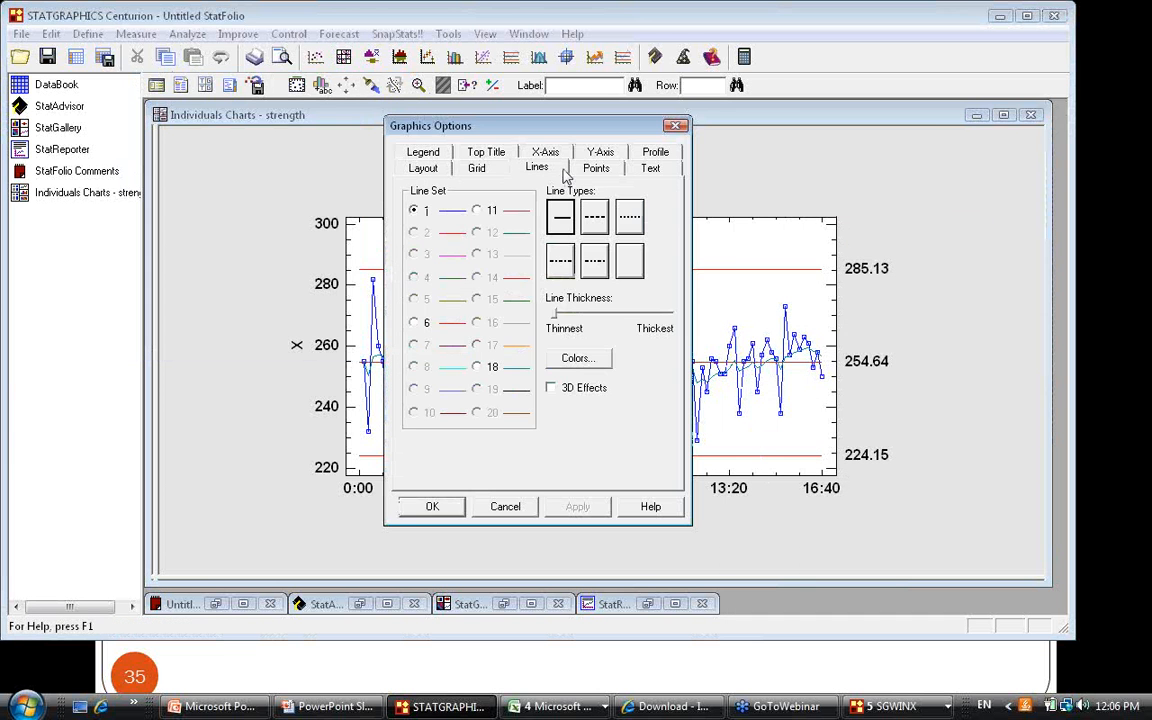
pyautogui.click(480, 368)
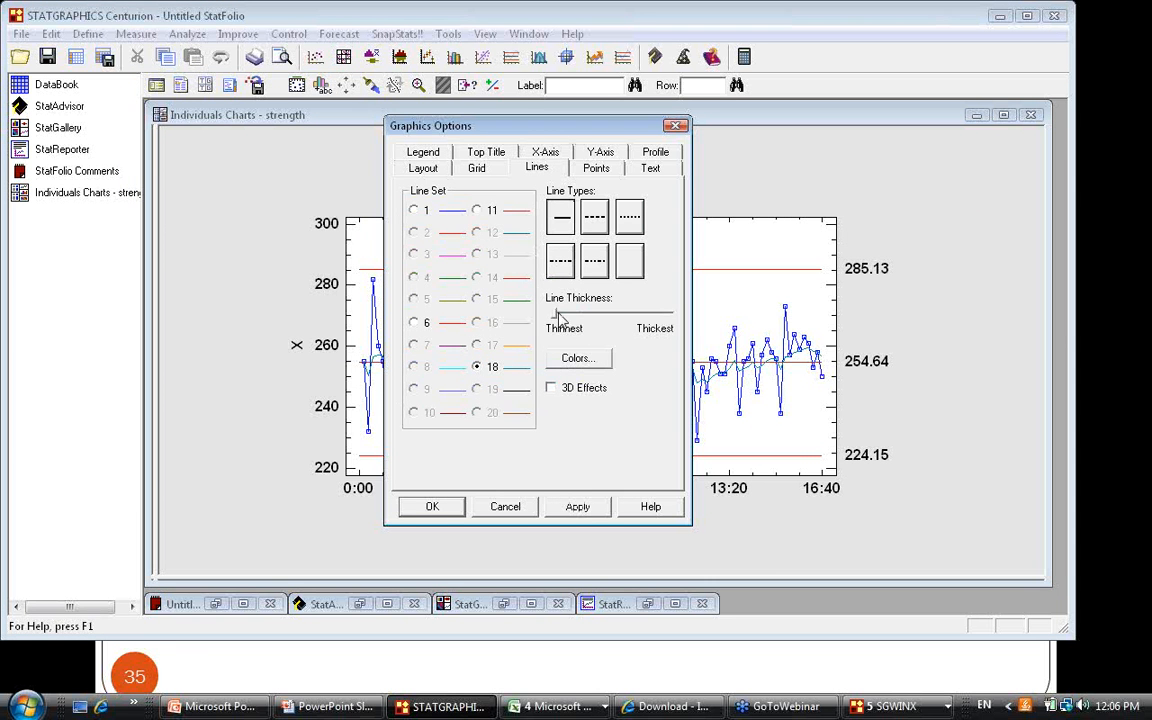
pyautogui.click(580, 507)
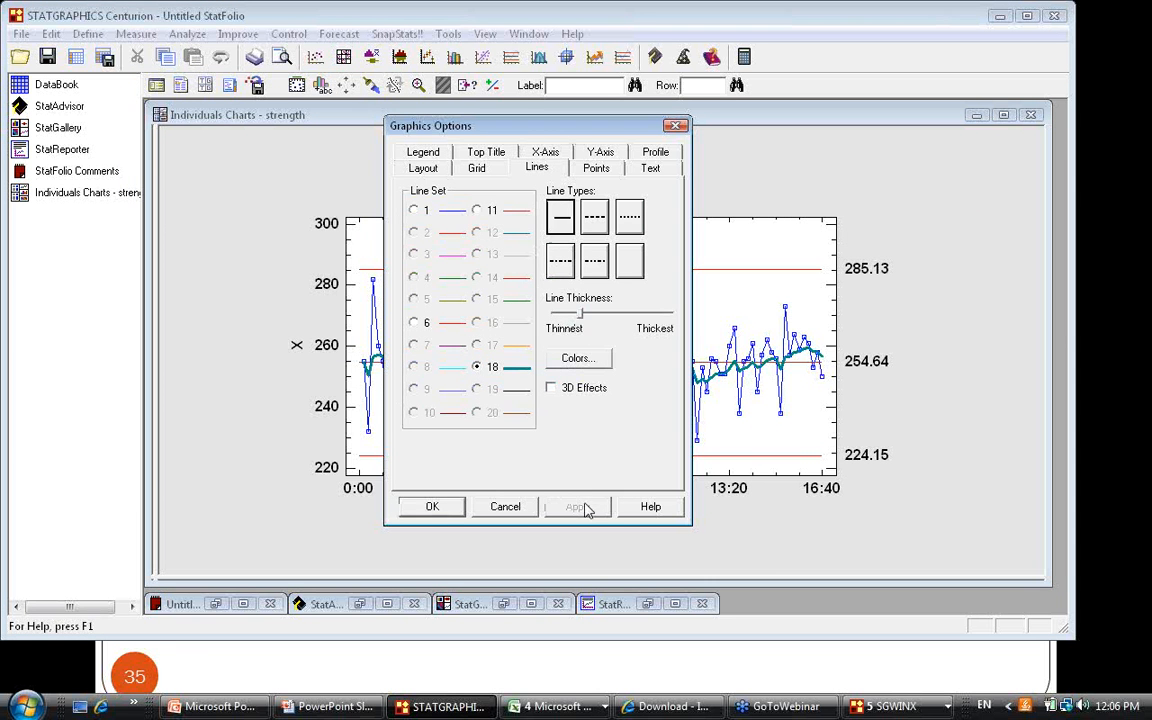
pyautogui.click(438, 507)
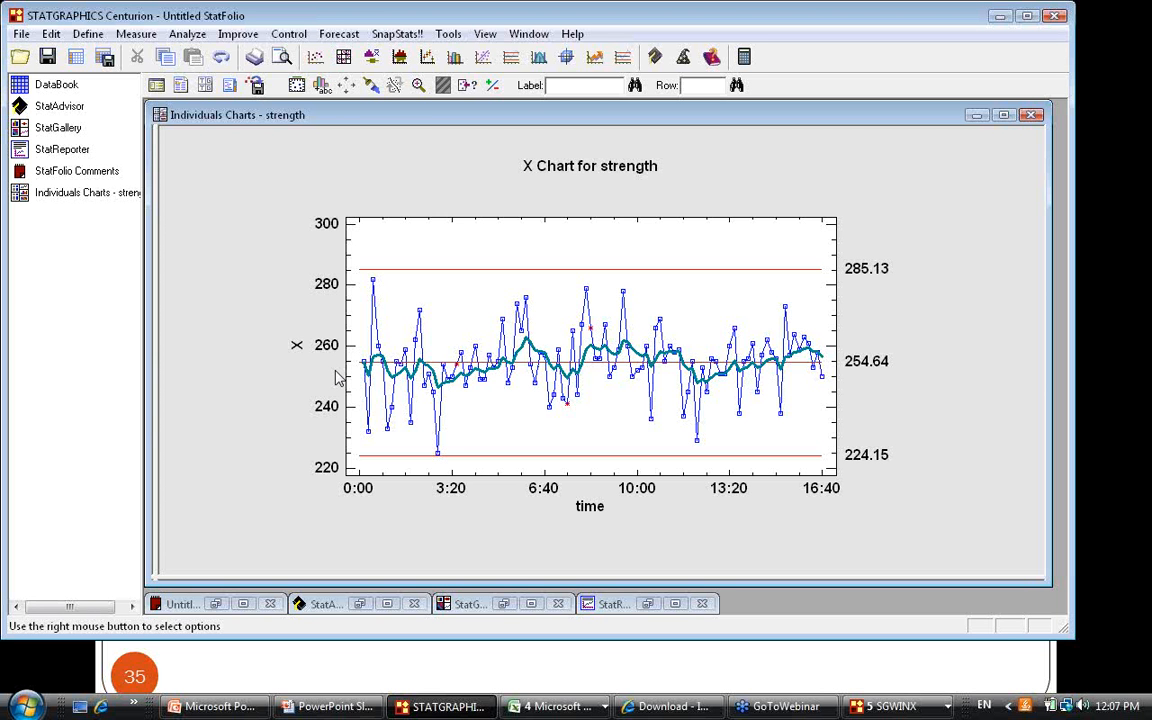
# Add inner warning limits at 1.0 sigma to the X chart.
pyautogui.rightClick(719, 176)
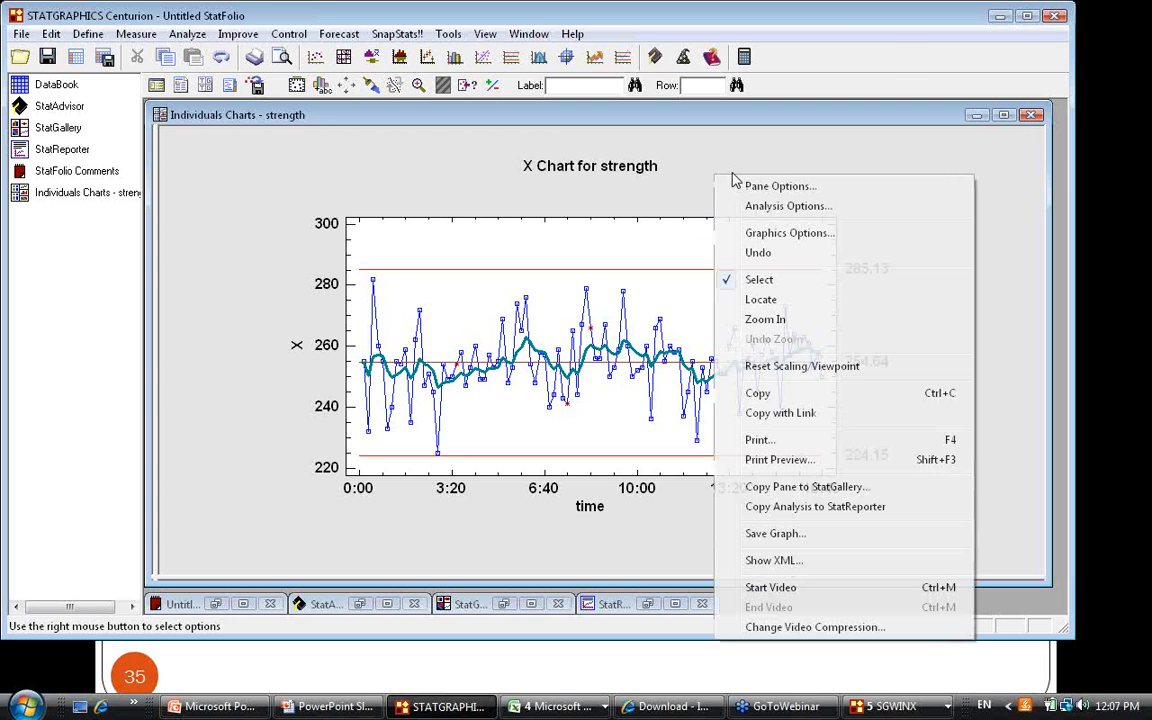
pyautogui.click(757, 187)
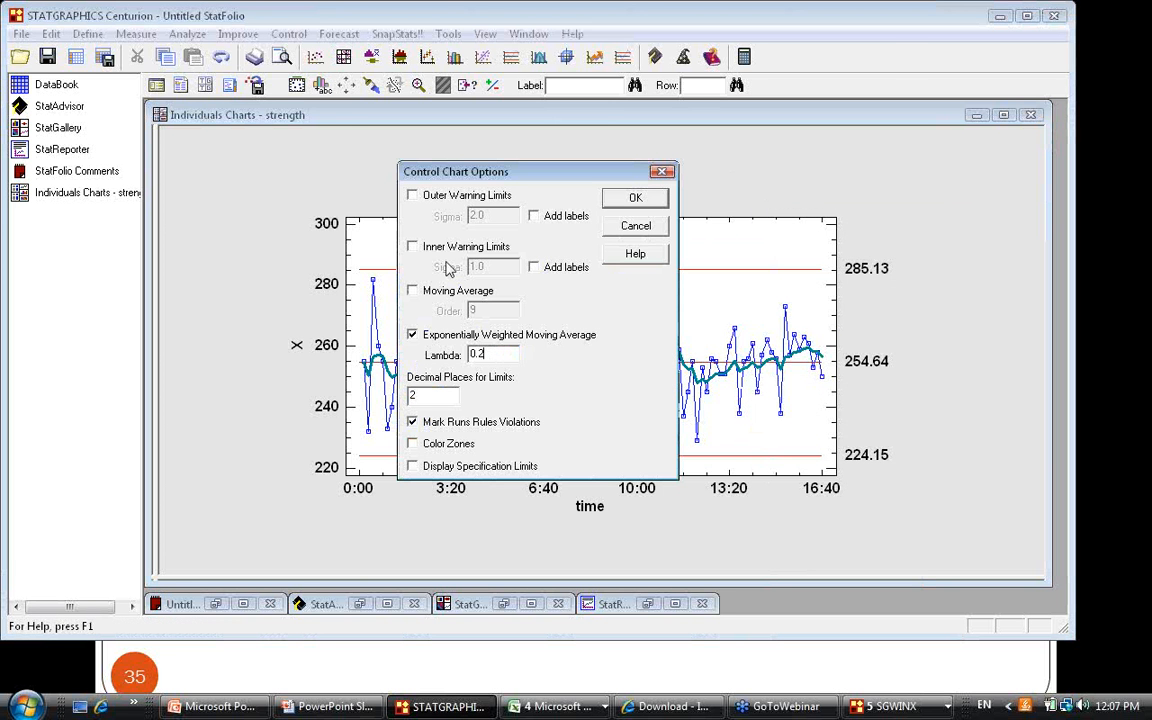
pyautogui.click(413, 247)
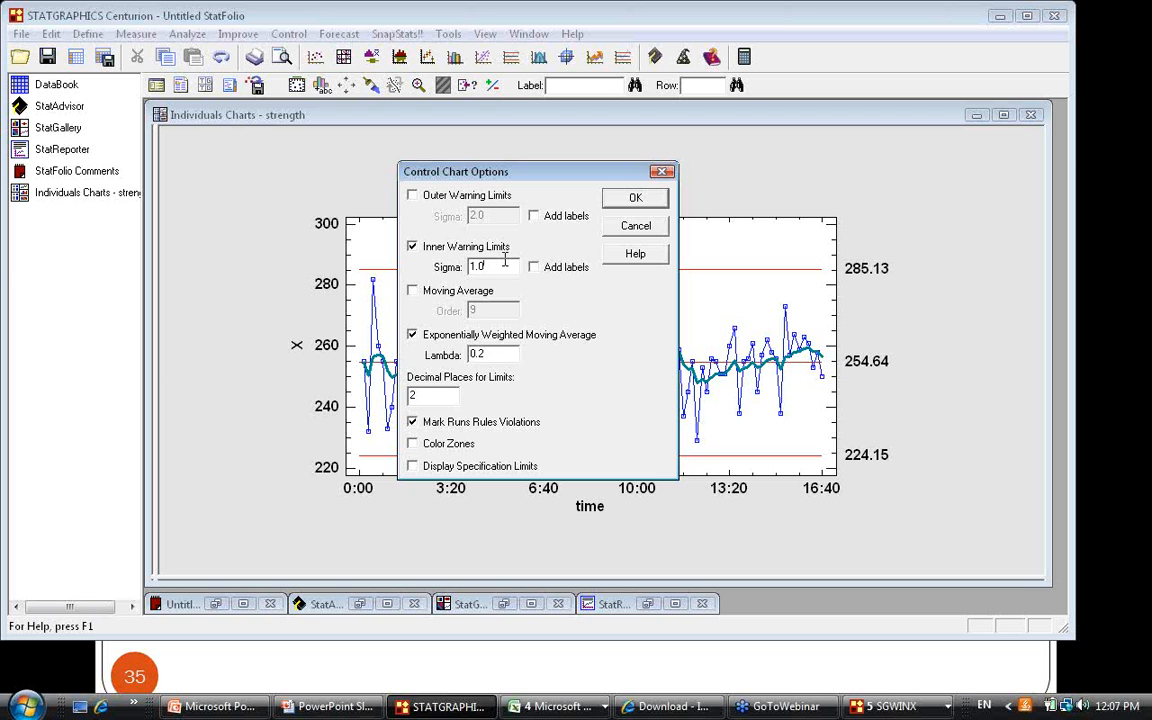
pyautogui.click(630, 197)
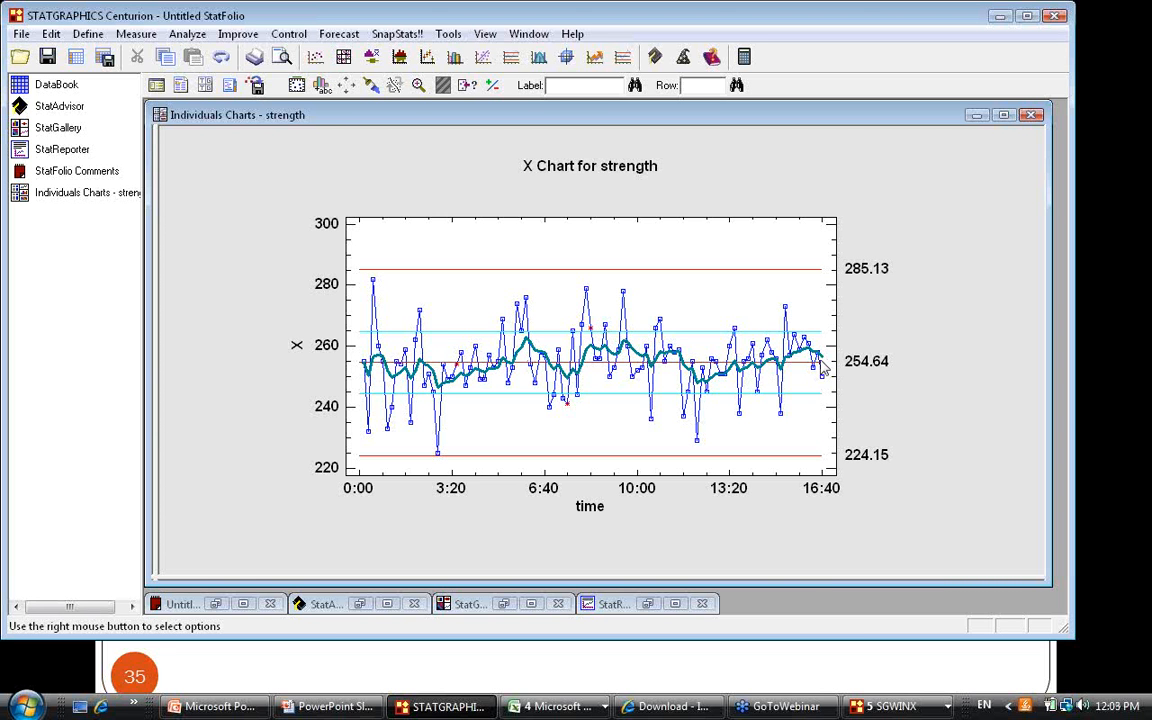
# Turn on color zones for the X chart of strength.
pyautogui.rightClick(729, 191)
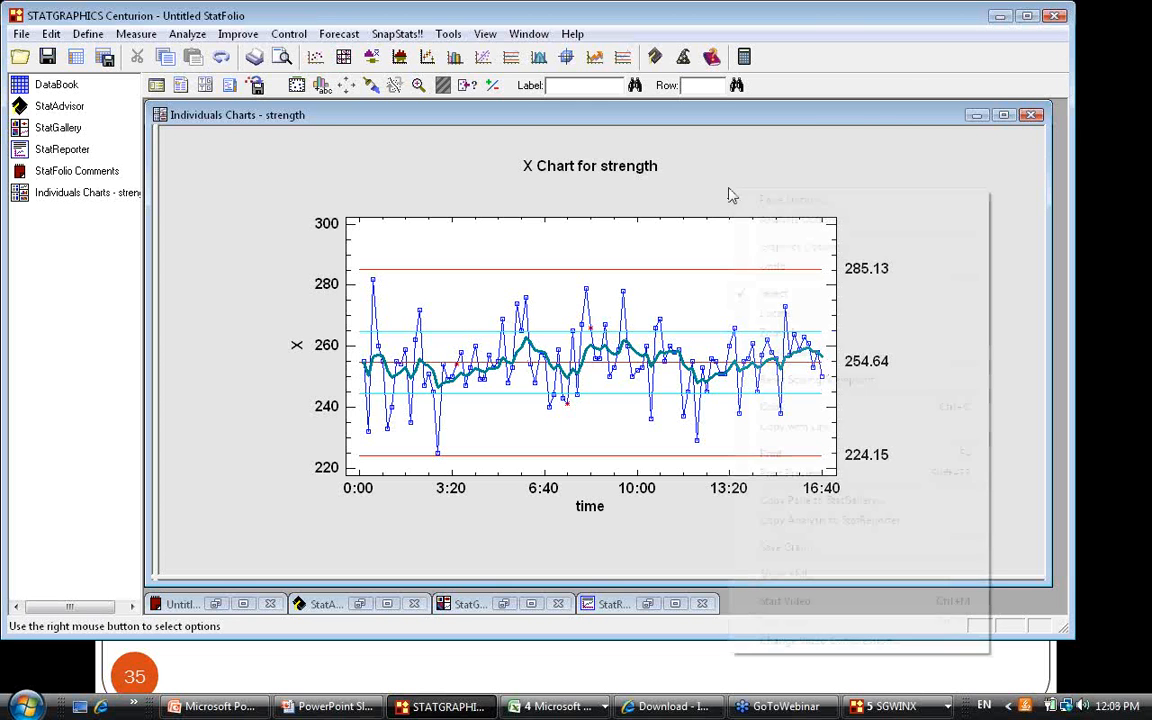
pyautogui.click(757, 203)
pyautogui.click(455, 444)
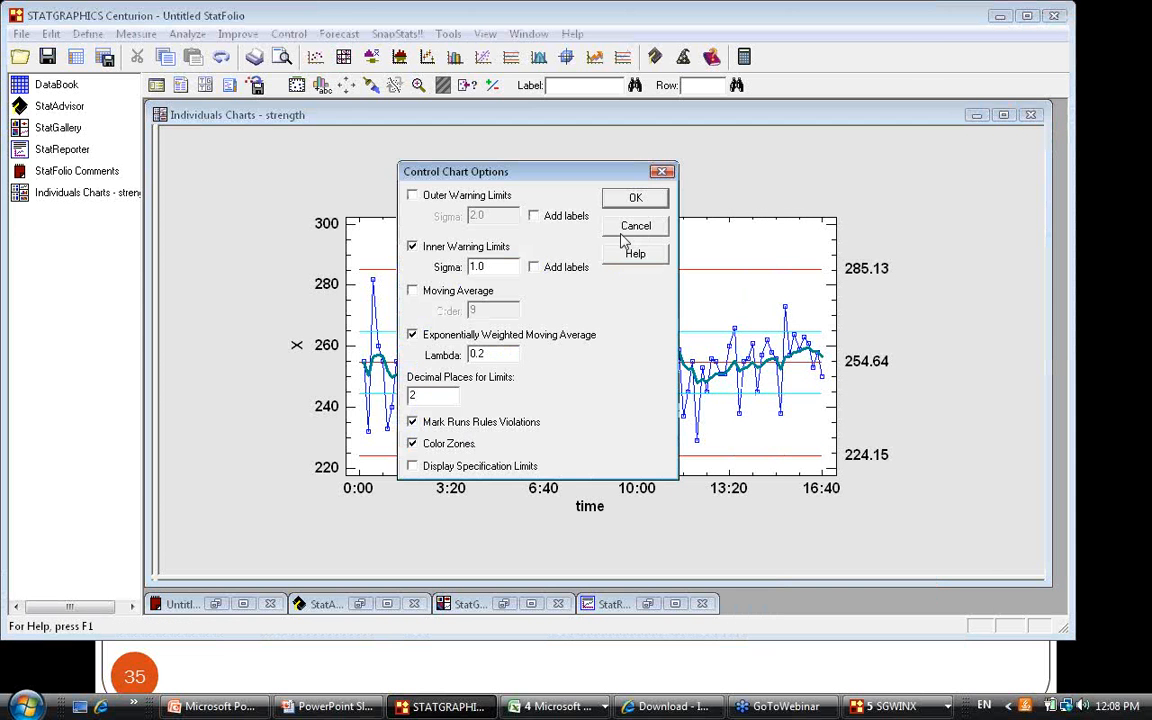
pyautogui.click(636, 201)
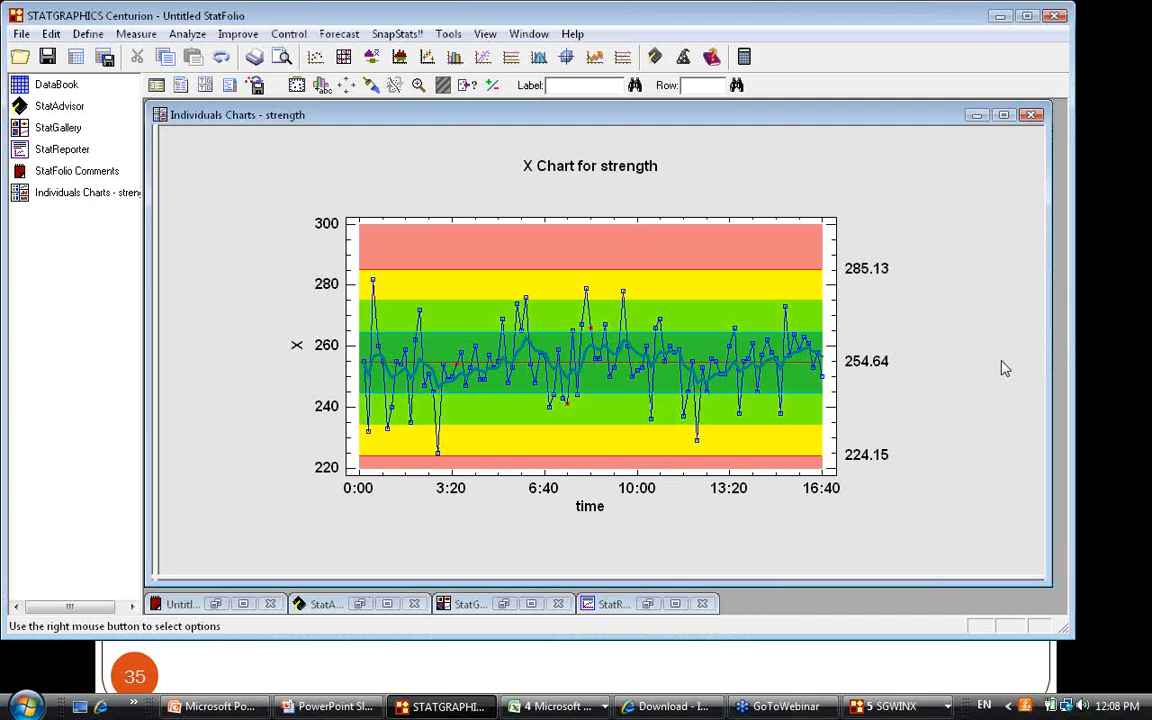
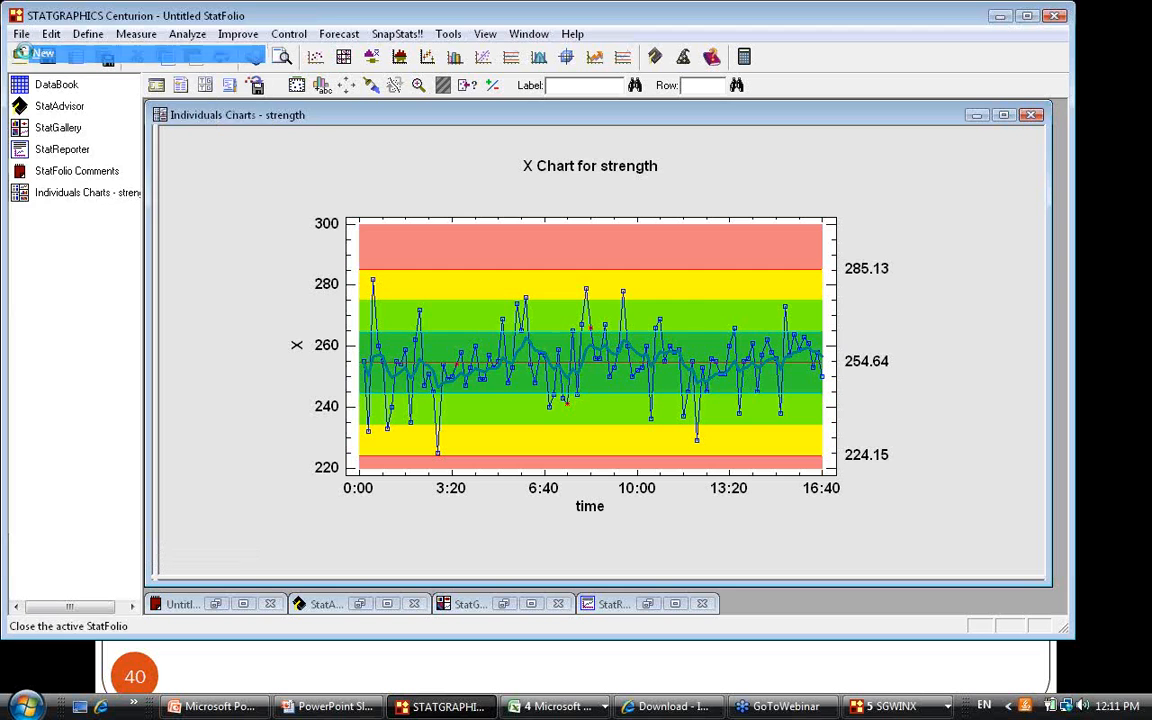
# Close the current StatFolio and name the first two columns of the empty data sheet Step 1 and Step 2.
pyautogui.click(572, 369)
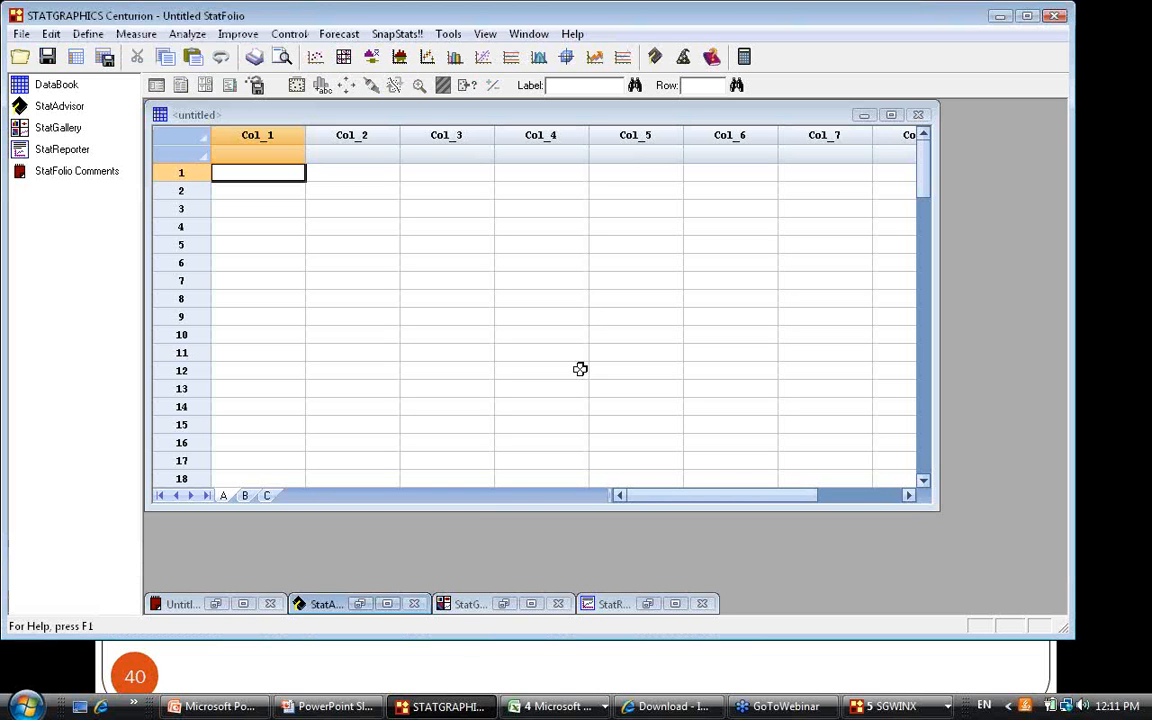
pyautogui.click(280, 142)
pyautogui.doubleClick(280, 142)
pyautogui.write('Step 1')
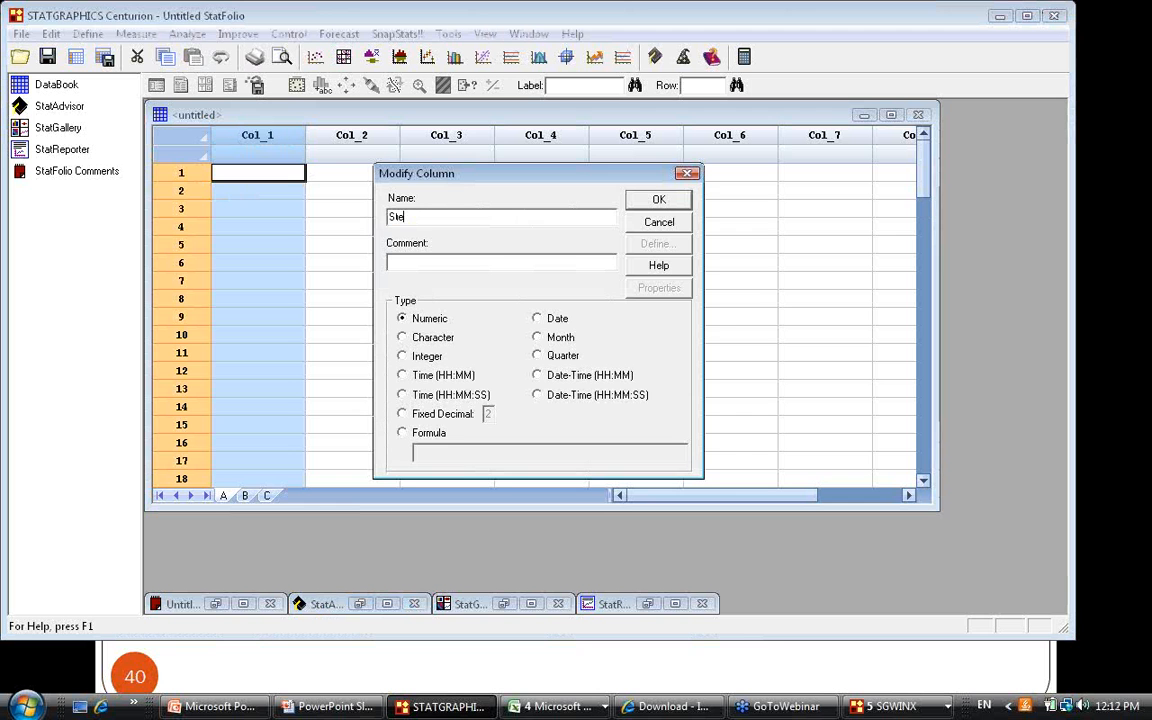
pyautogui.click(655, 199)
pyautogui.click(365, 137)
pyautogui.doubleClick(365, 137)
pyautogui.write('Step 2')
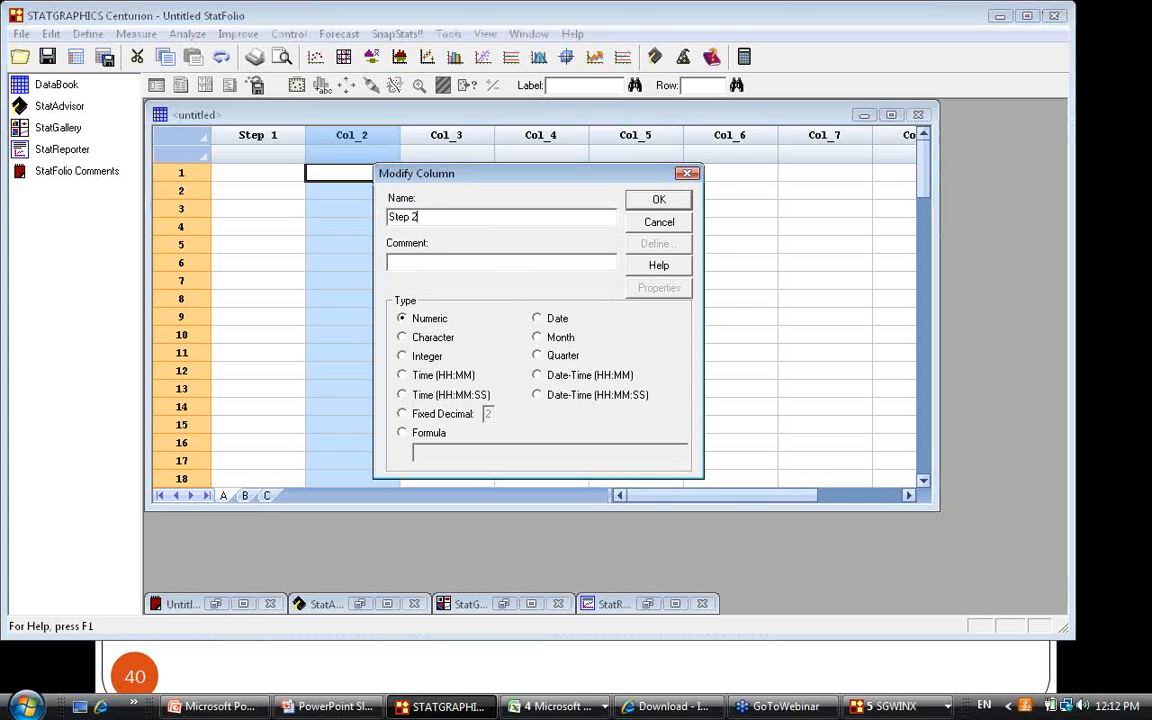
pyautogui.click(672, 200)
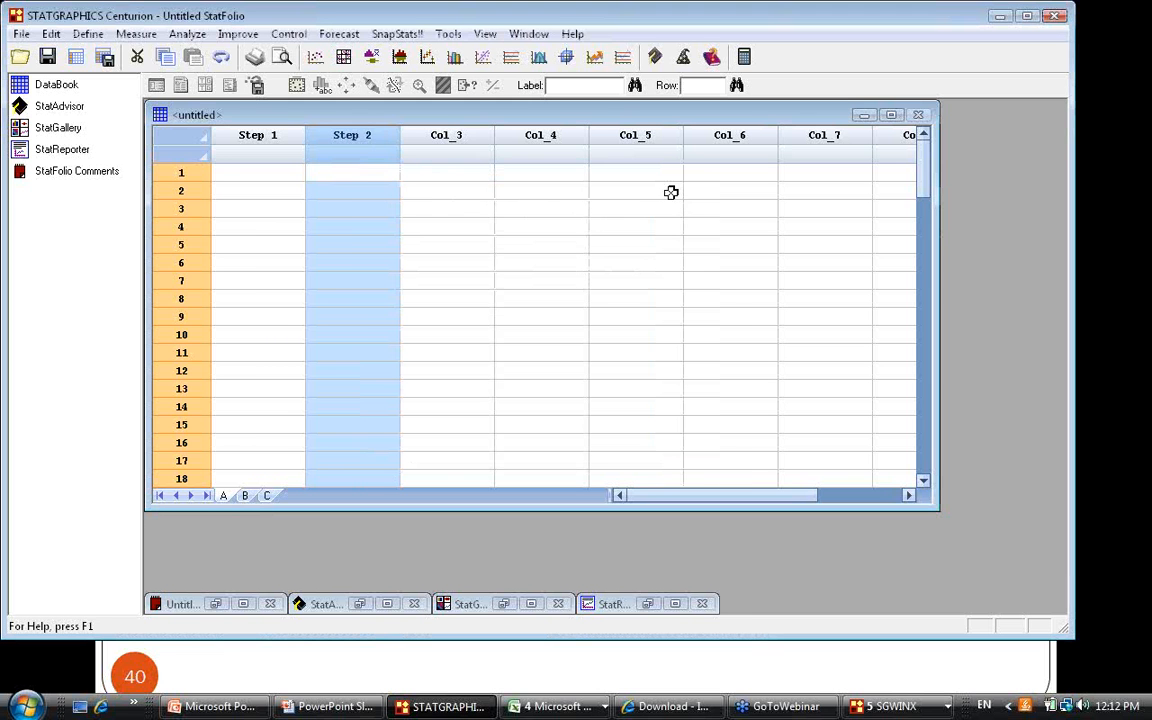
# Name the third and fourth columns of the data sheet Step 3 and Step 4.
pyautogui.click(481, 135)
pyautogui.doubleClick(481, 135)
pyautogui.write('Step 3')
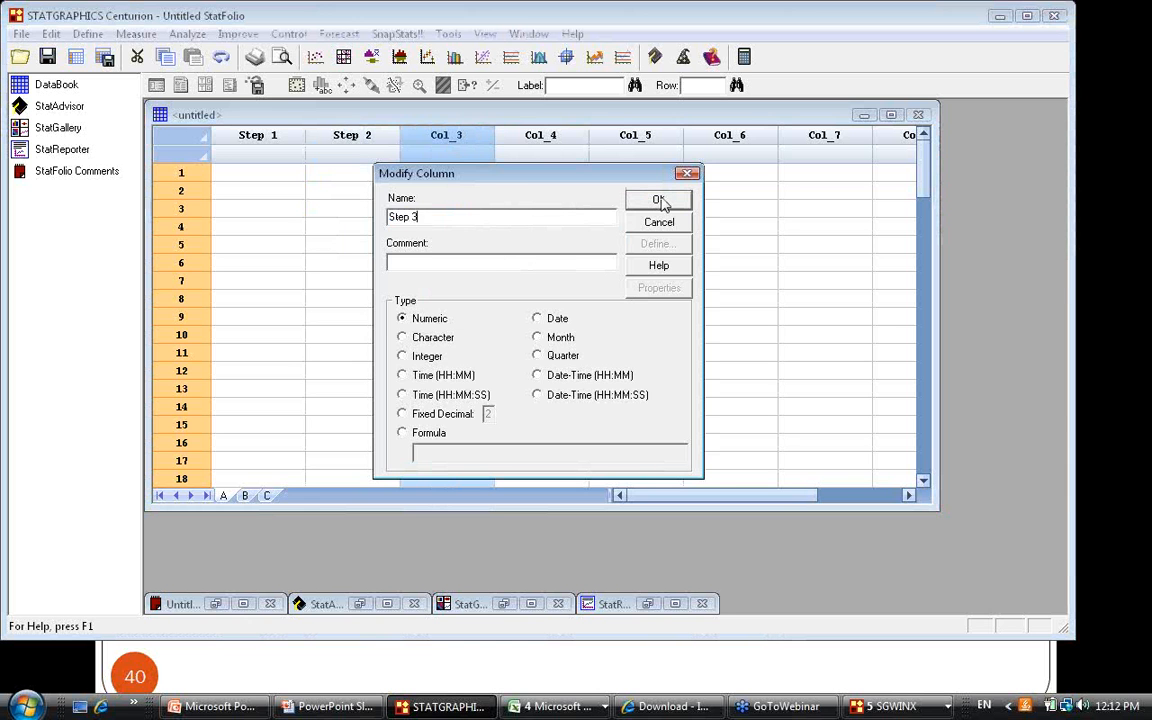
pyautogui.click(659, 200)
pyautogui.click(541, 135)
pyautogui.doubleClick(541, 135)
pyautogui.write('Step 4')
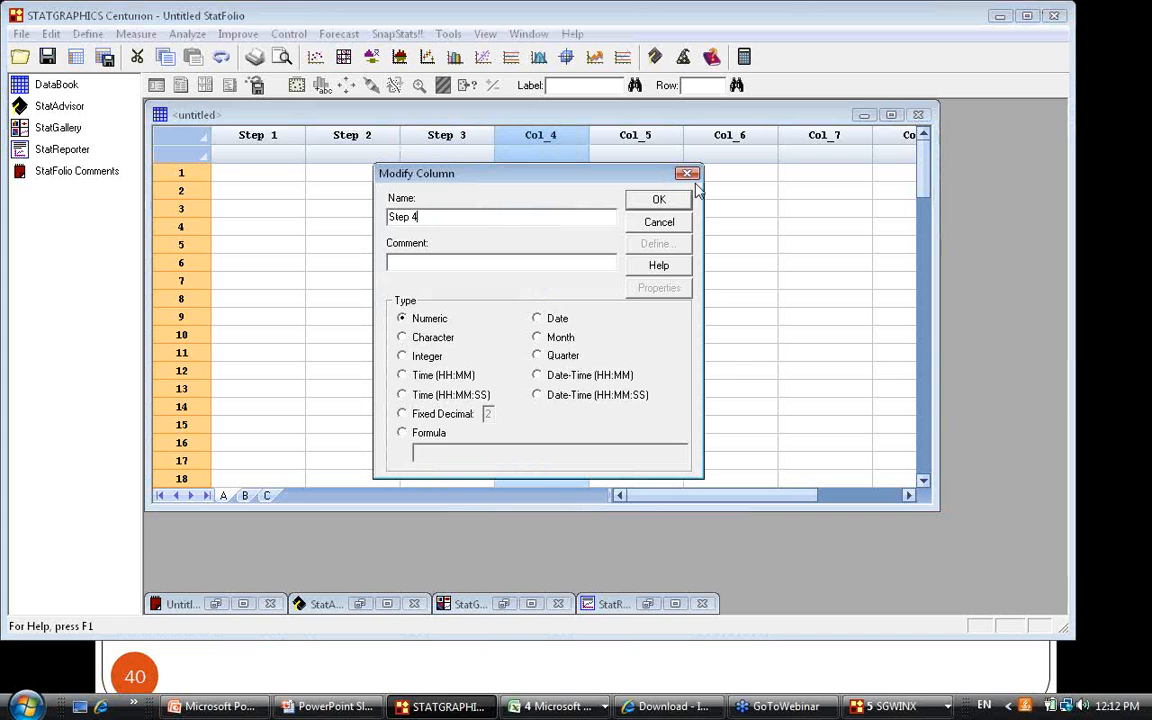
pyautogui.click(668, 200)
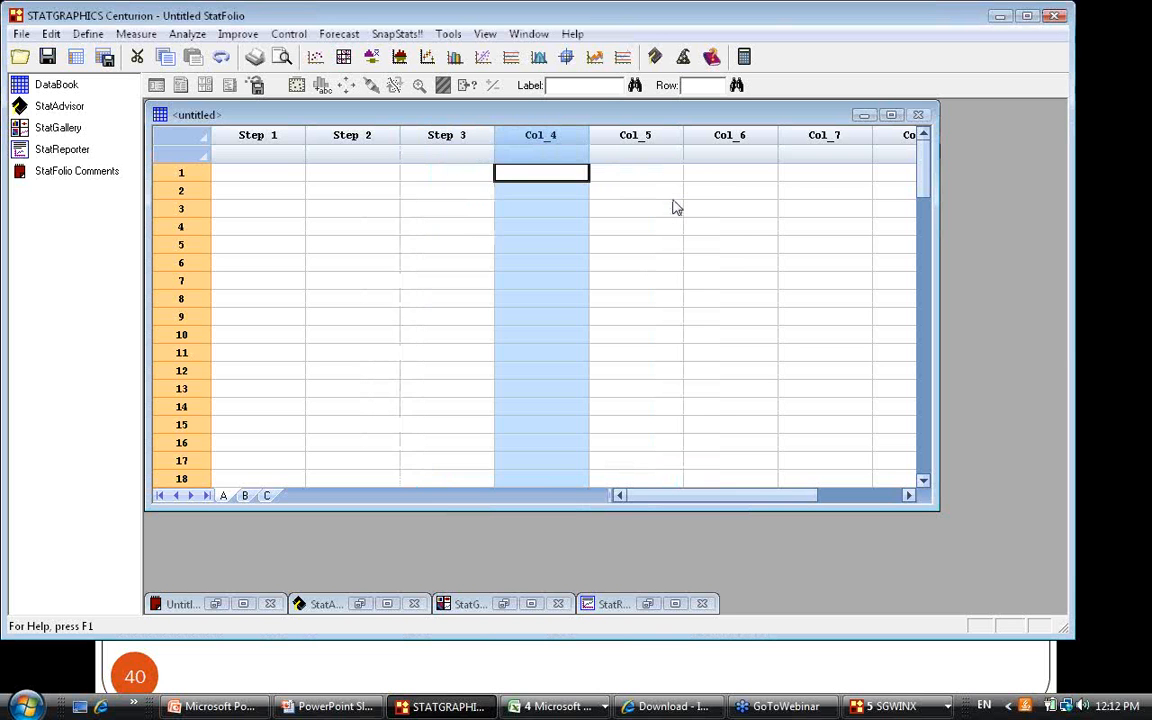
# Name the fifth column "Longer of 3,4" and the sixth column "Cycle time".
pyautogui.click(637, 140)
pyautogui.doubleClick(638, 141)
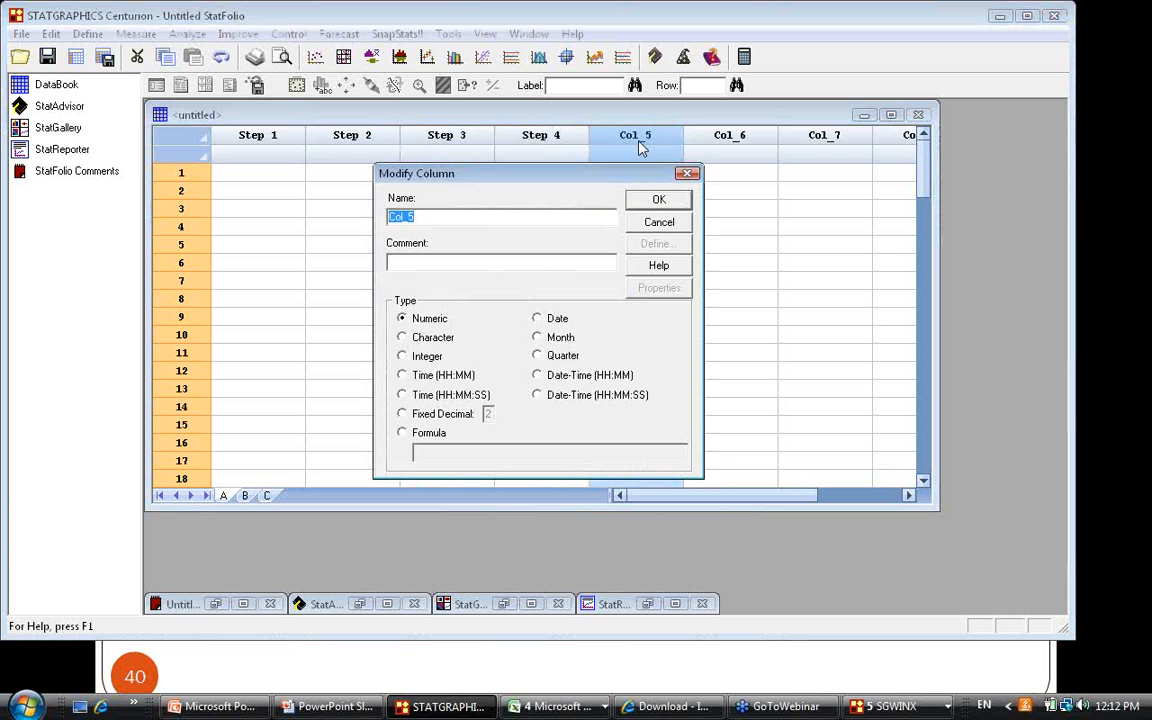
pyautogui.write('Longer')
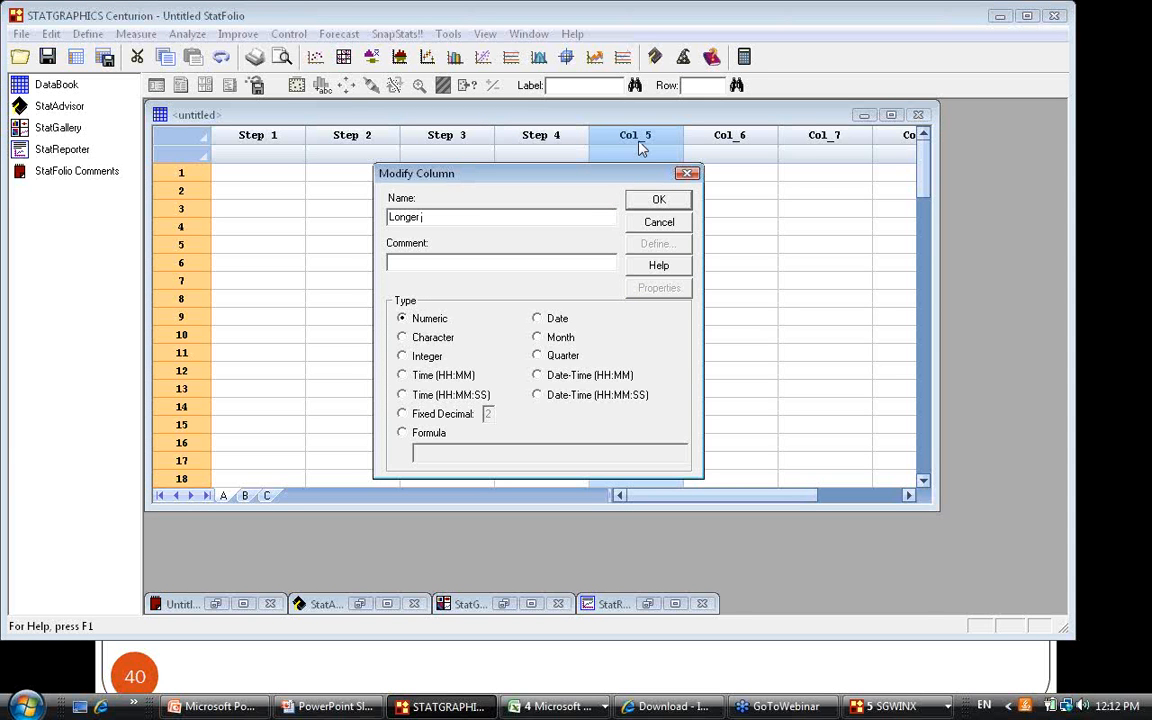
pyautogui.write(' of 3,4')
pyautogui.click(666, 200)
pyautogui.doubleClick(746, 138)
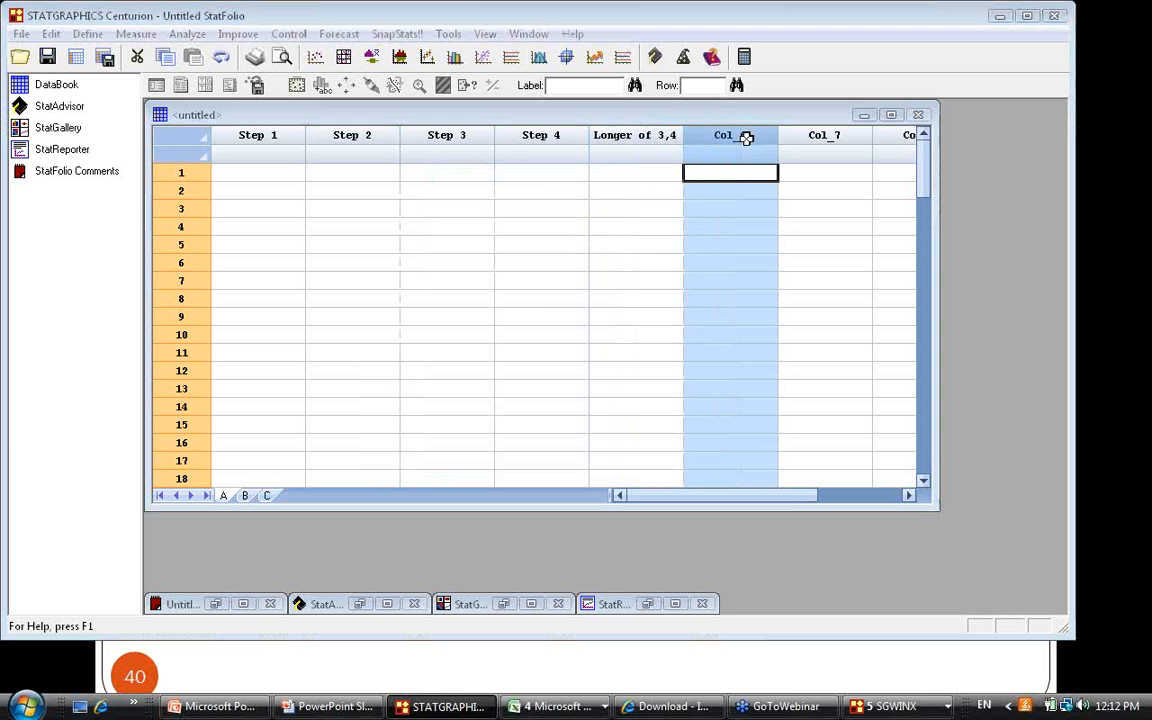
pyautogui.write('Cycle time')
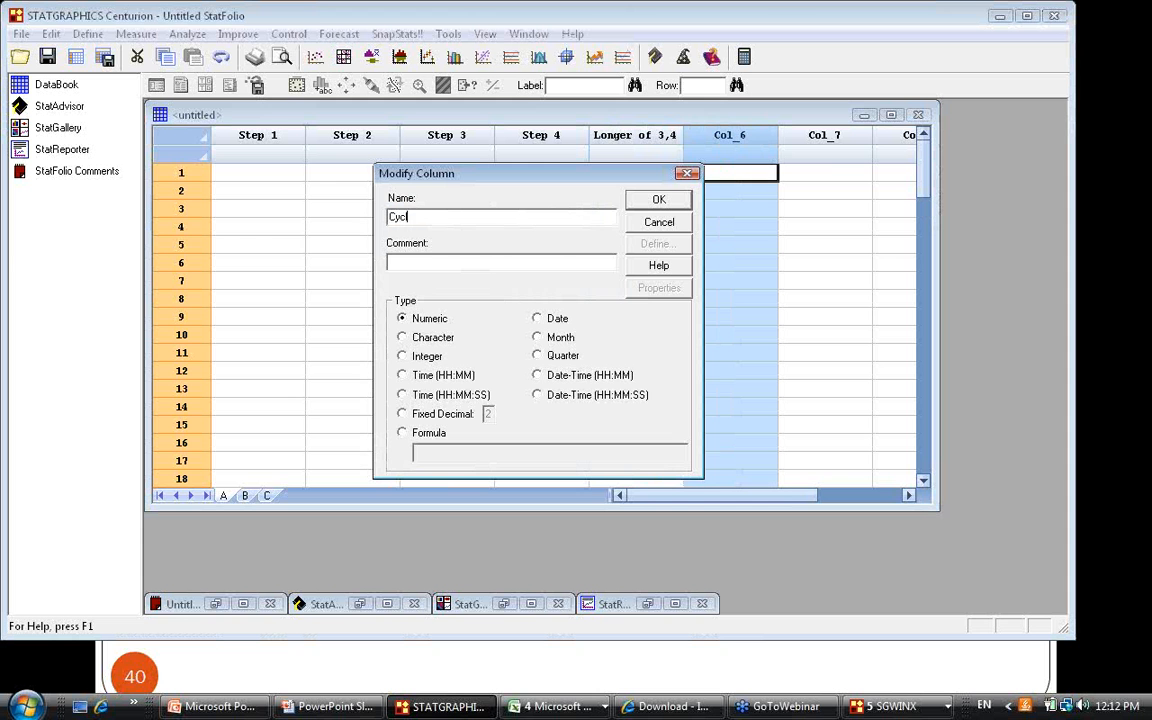
pyautogui.click(659, 199)
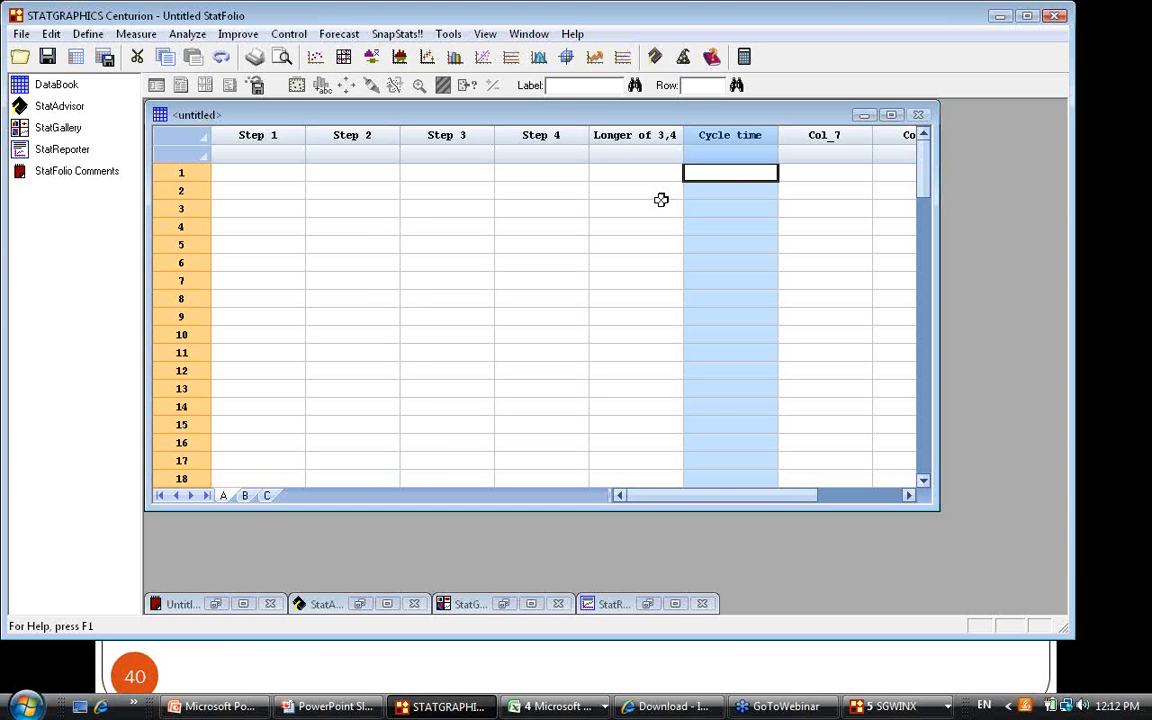
# Create a general Monte Carlo simulation model and set its number of variables to 6.
pyautogui.click(460, 36)
pyautogui.moveTo(521, 156)
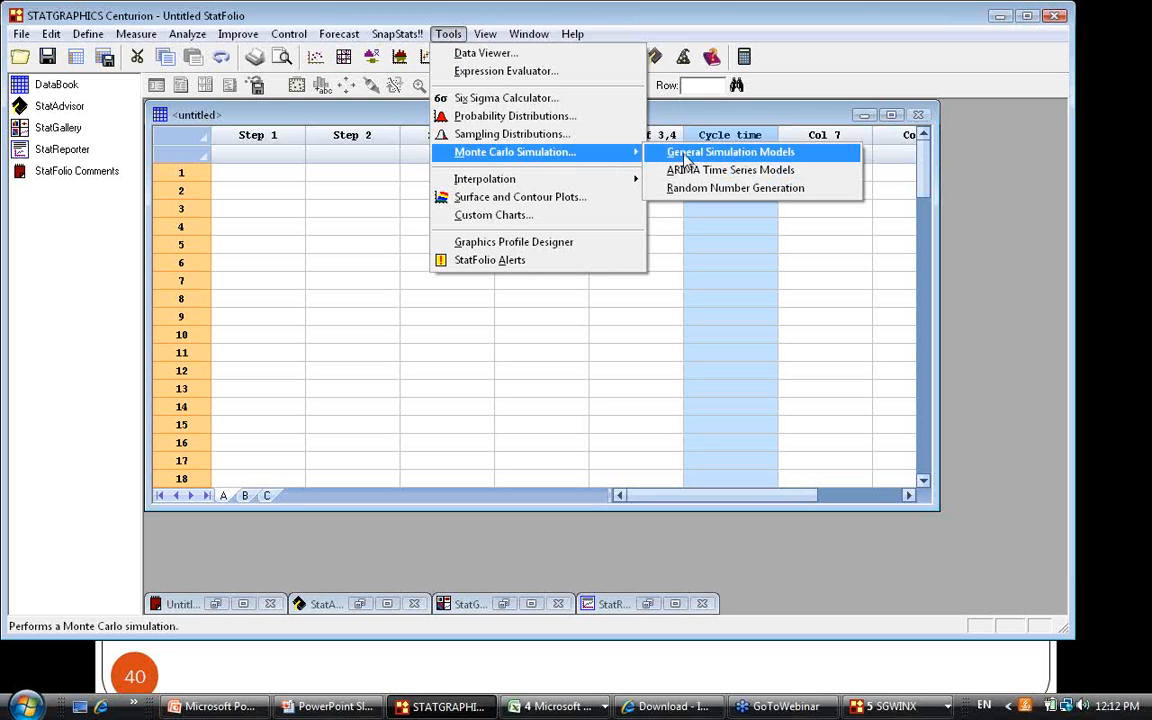
pyautogui.click(686, 155)
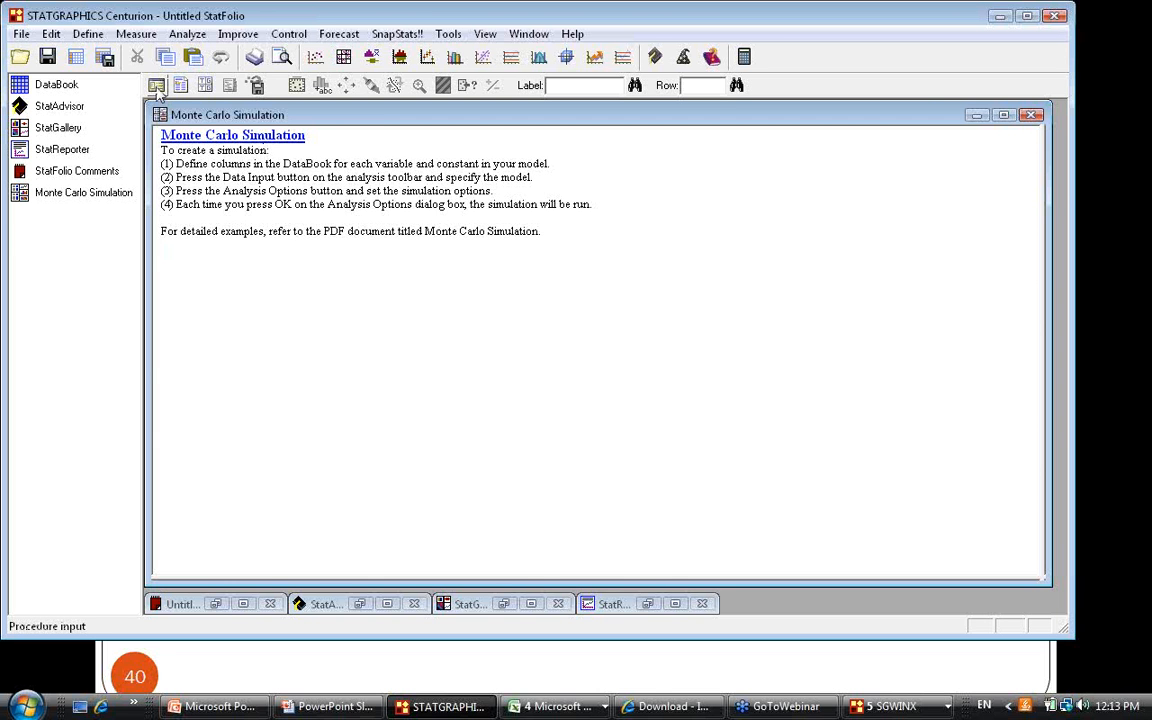
pyautogui.click(157, 89)
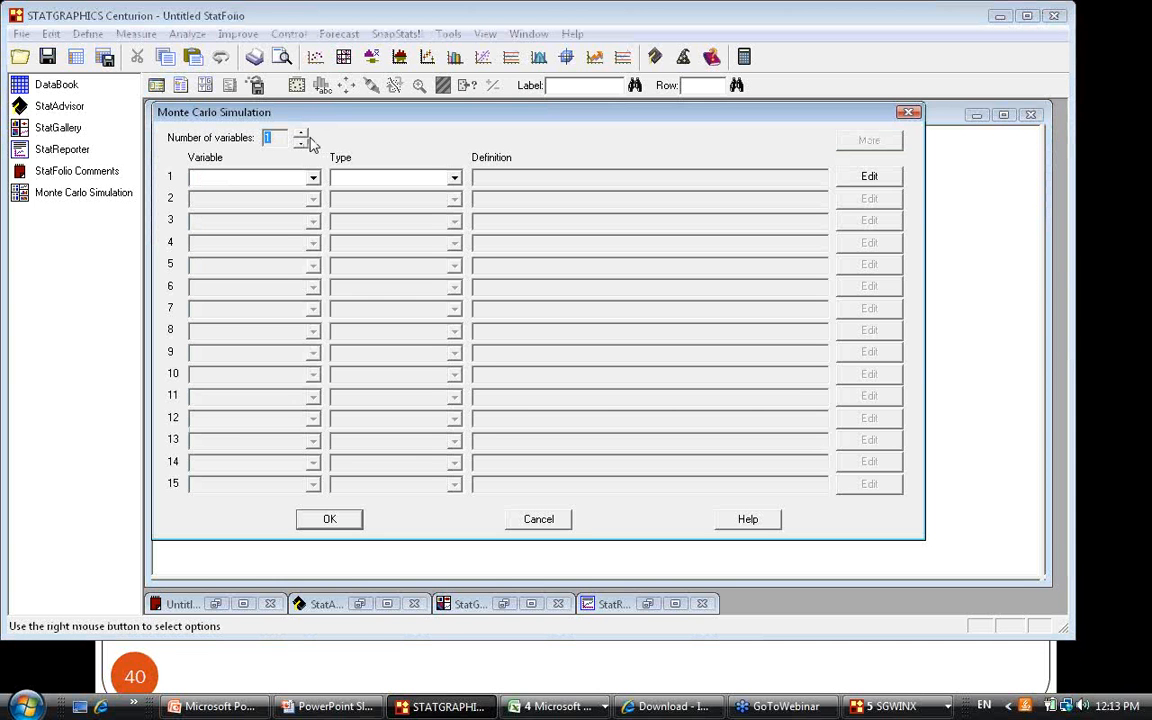
pyautogui.click(302, 134)
pyautogui.click(302, 134)
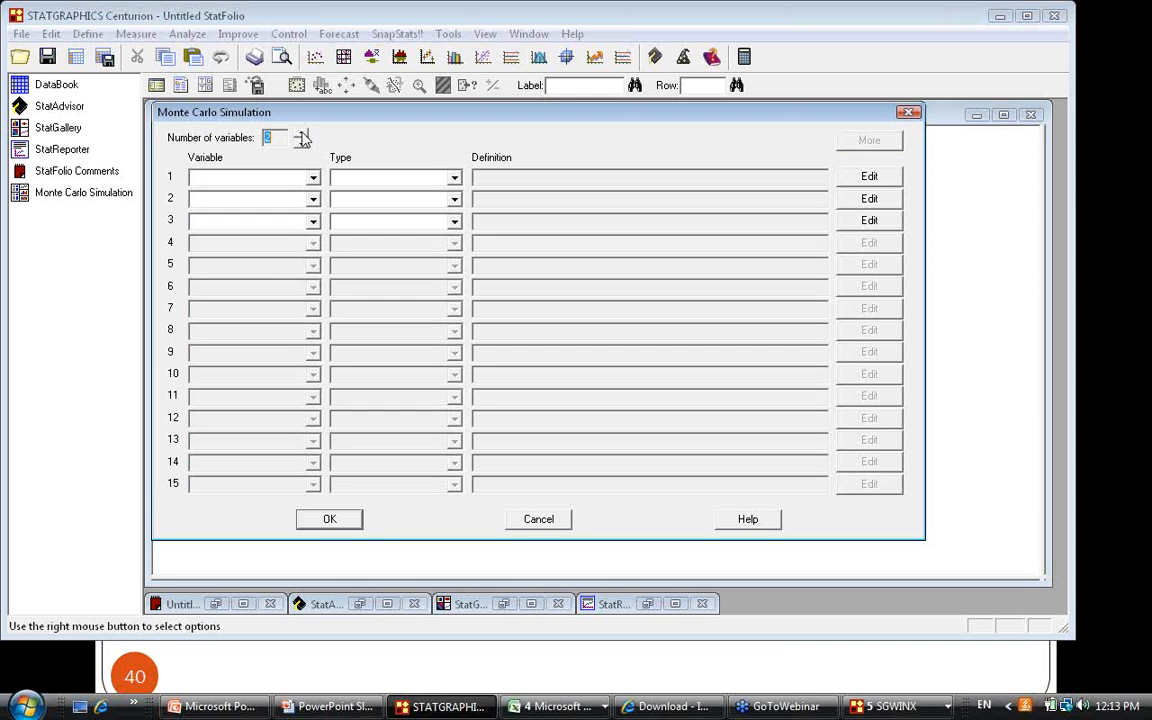
pyautogui.click(302, 134)
pyautogui.click(302, 134)
pyautogui.click(302, 134)
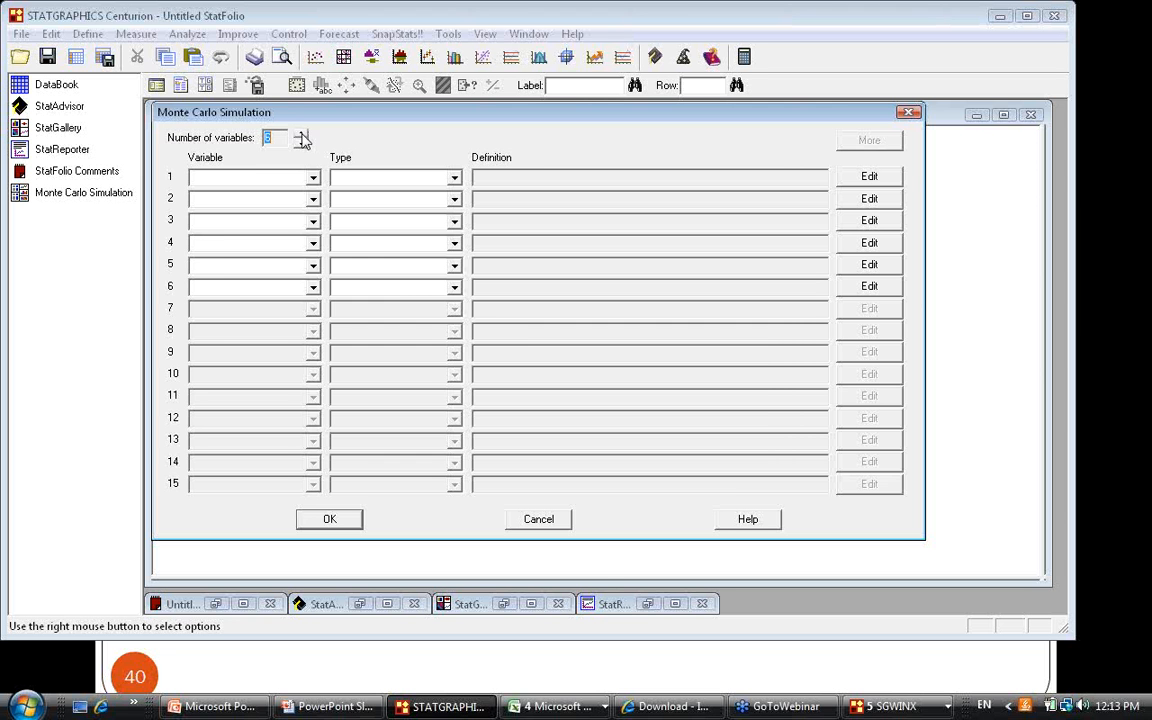
# Define variable 1 as Step 1, a normal random variable with mean 12.1 and standard deviation 1.9.
pyautogui.click(290, 177)
pyautogui.click(295, 195)
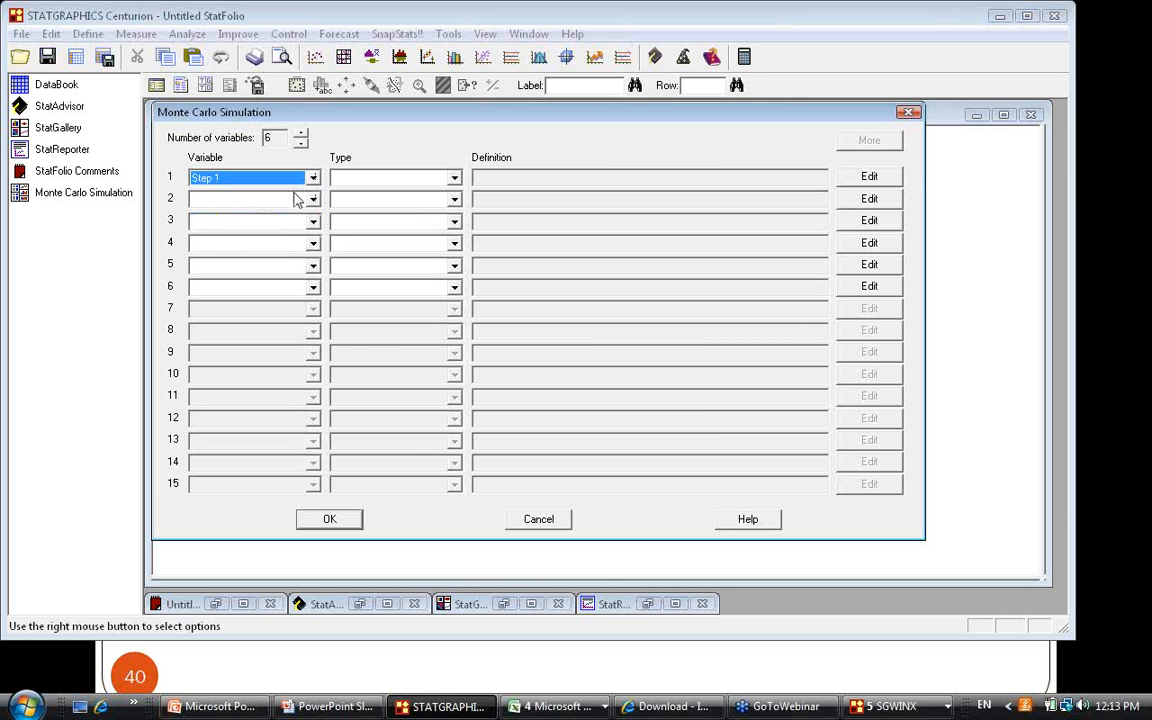
pyautogui.click(412, 177)
pyautogui.moveTo(456, 218); pyautogui.dragTo(457, 265)
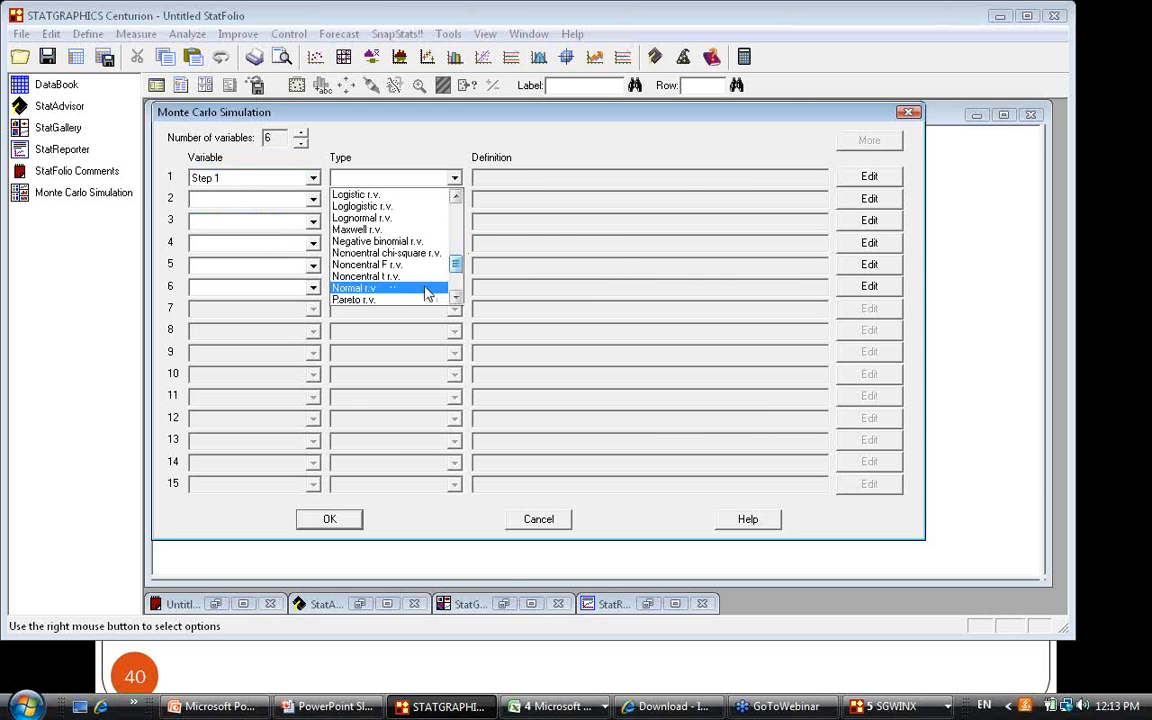
pyautogui.click(427, 288)
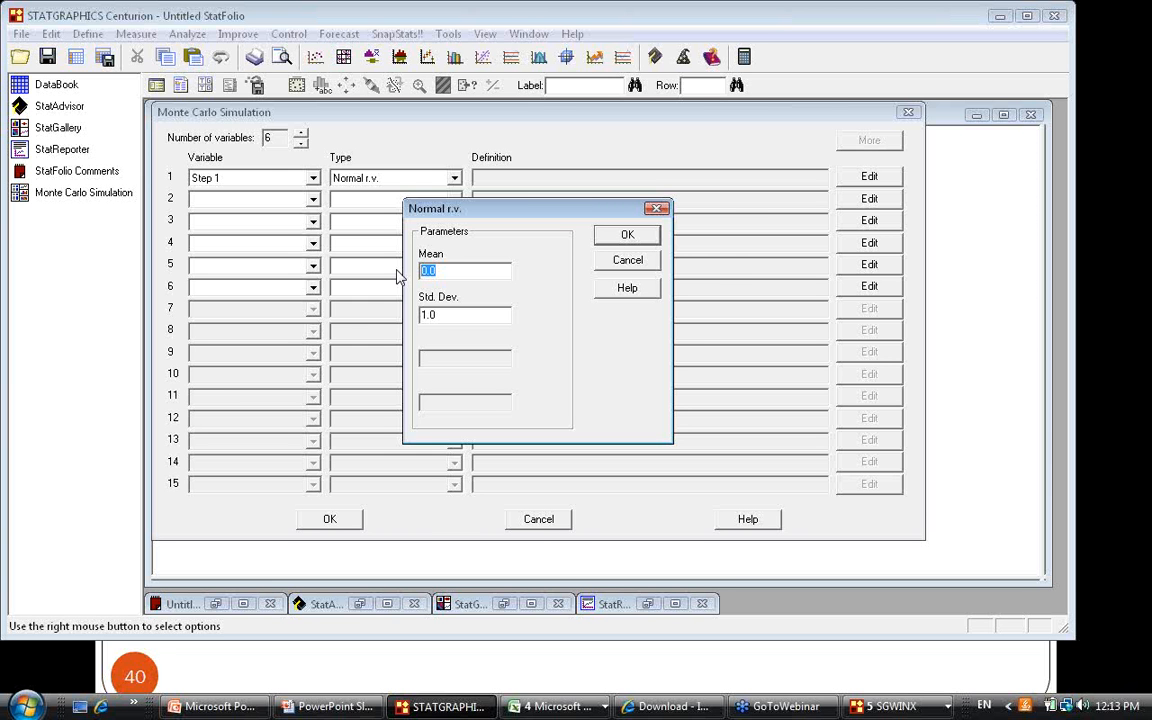
pyautogui.write('12.1')
pyautogui.press('Tab')
pyautogui.write('1.9')
pyautogui.click(627, 236)
# Define variable 2 as Step 2, a normal random variable with mean 7.3 and standard deviation 0.5.
pyautogui.click(313, 199)
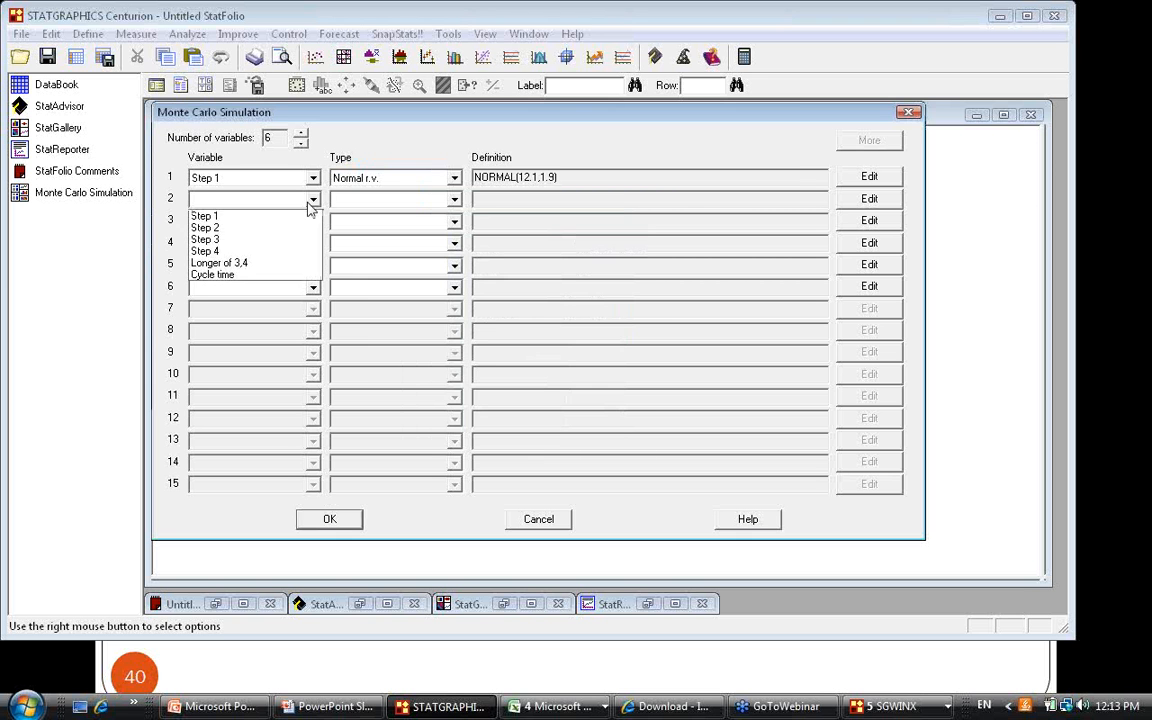
pyautogui.click(287, 227)
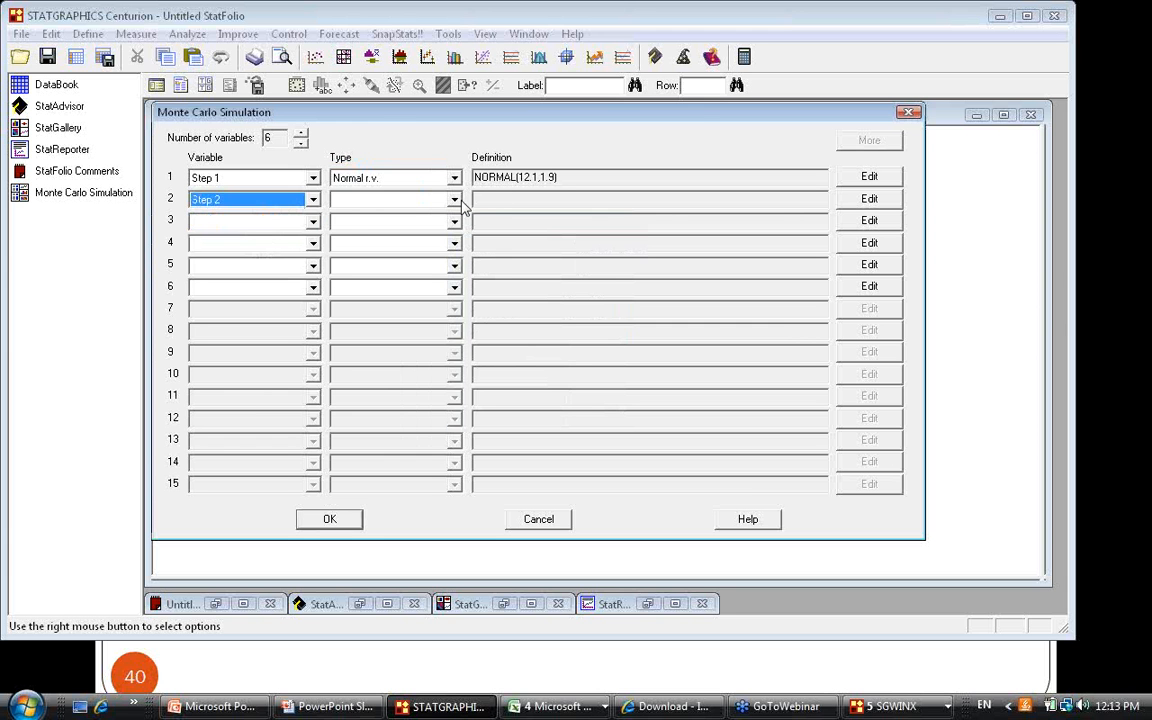
pyautogui.click(418, 198)
pyautogui.moveTo(462, 241); pyautogui.dragTo(453, 290)
pyautogui.click(430, 309)
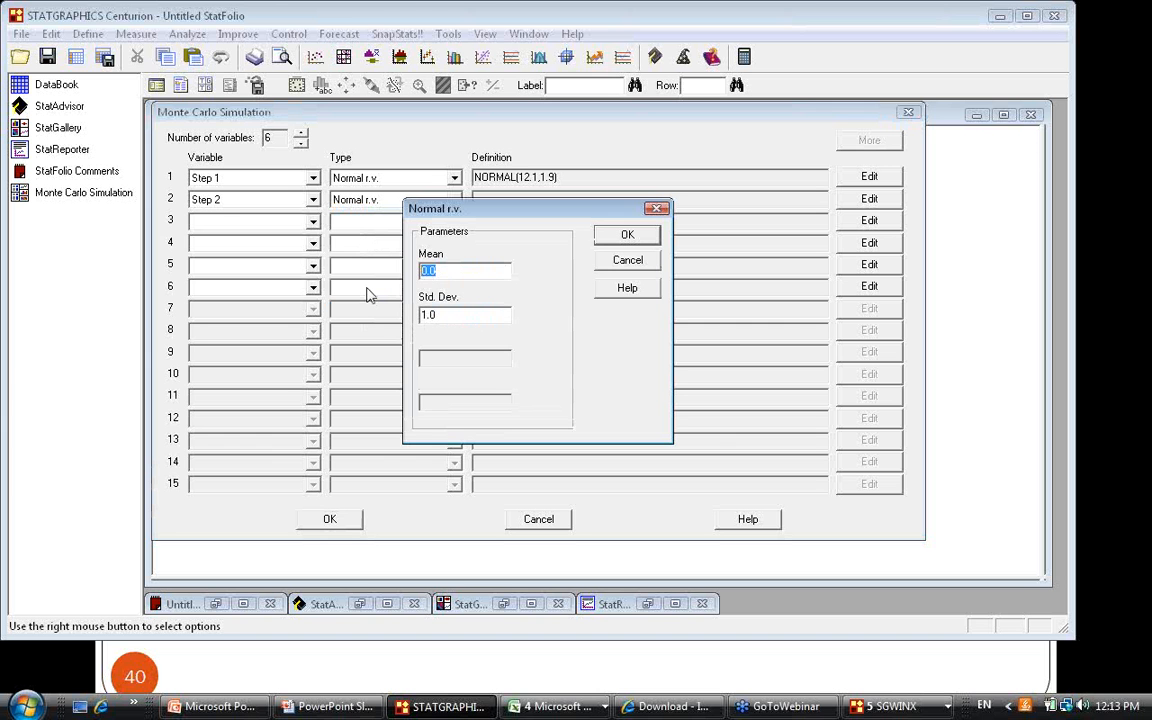
pyautogui.write('7.3')
pyautogui.moveTo(433, 317); pyautogui.dragTo(413, 317)
pyautogui.write('0.5')
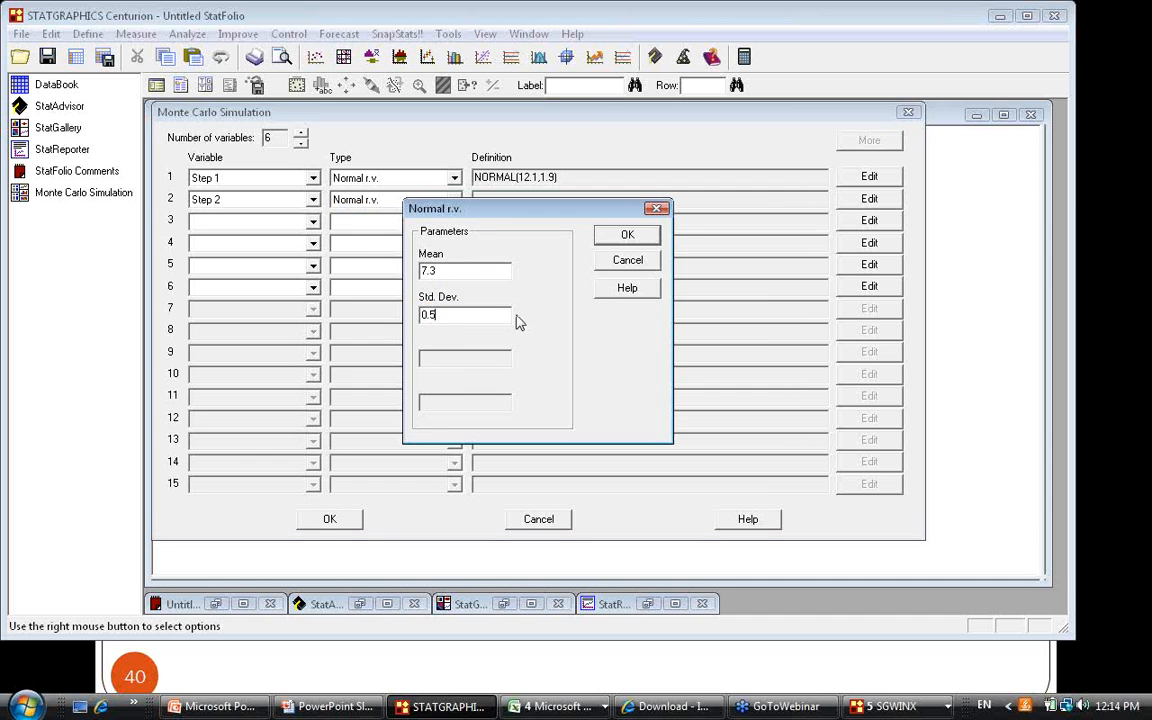
pyautogui.click(630, 238)
# Define variable 3 as Step 3, an exponential random variable with scale 0.2 and threshold 0.0.
pyautogui.click(313, 221)
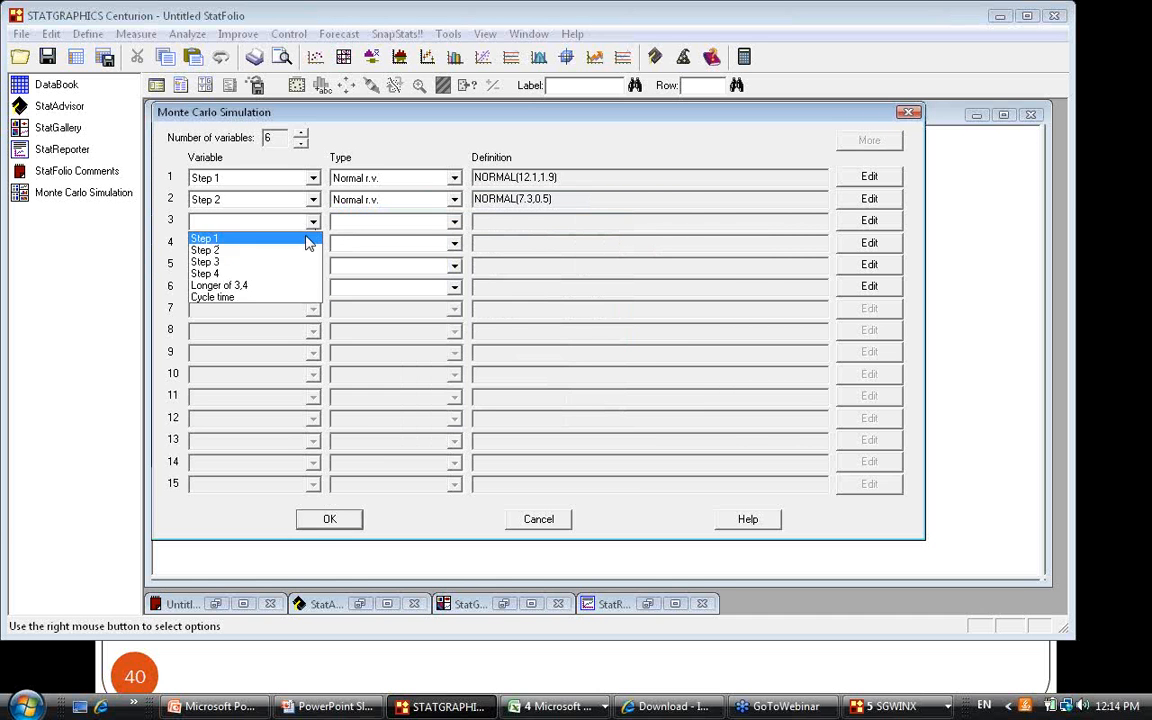
pyautogui.click(300, 258)
pyautogui.click(455, 221)
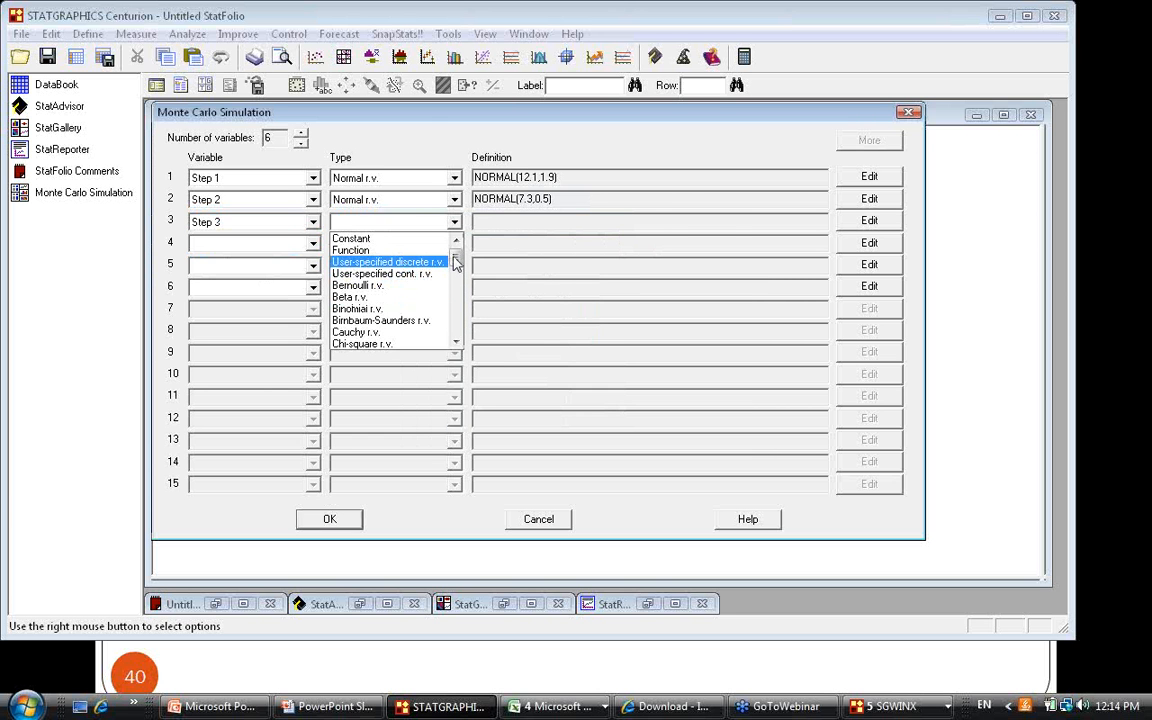
pyautogui.moveTo(455, 258); pyautogui.dragTo(387, 290)
pyautogui.click(405, 286)
pyautogui.write('0.1')
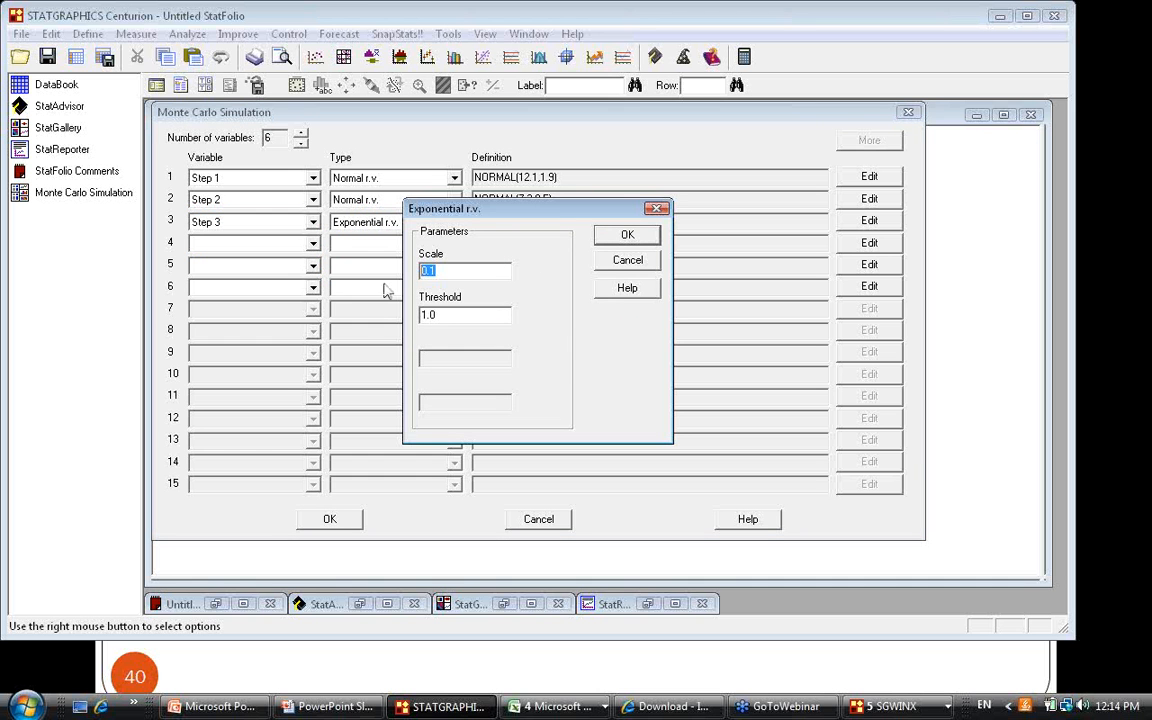
pyautogui.write('0.2')
pyautogui.press('Tab')
pyautogui.write('0.0')
pyautogui.click(613, 242)
# Define variable 4 as Step 4, a uniform random variable with lower limit 2.0 and upper limit 6.0.
pyautogui.click(313, 245)
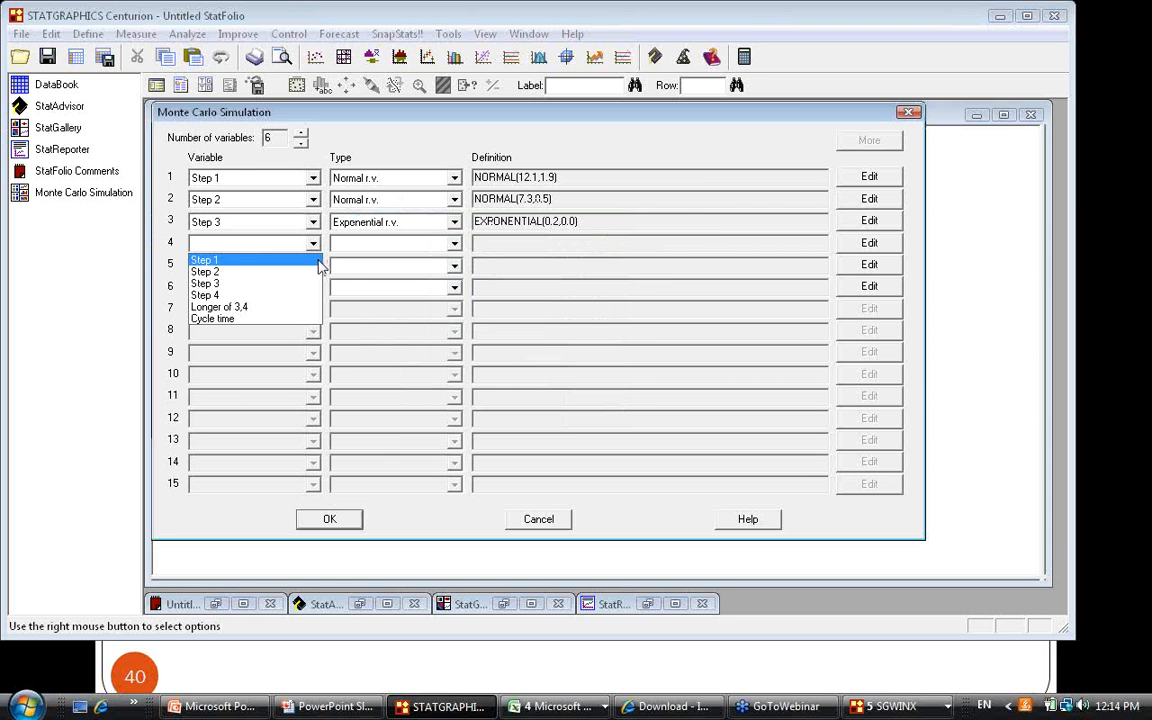
pyautogui.click(290, 296)
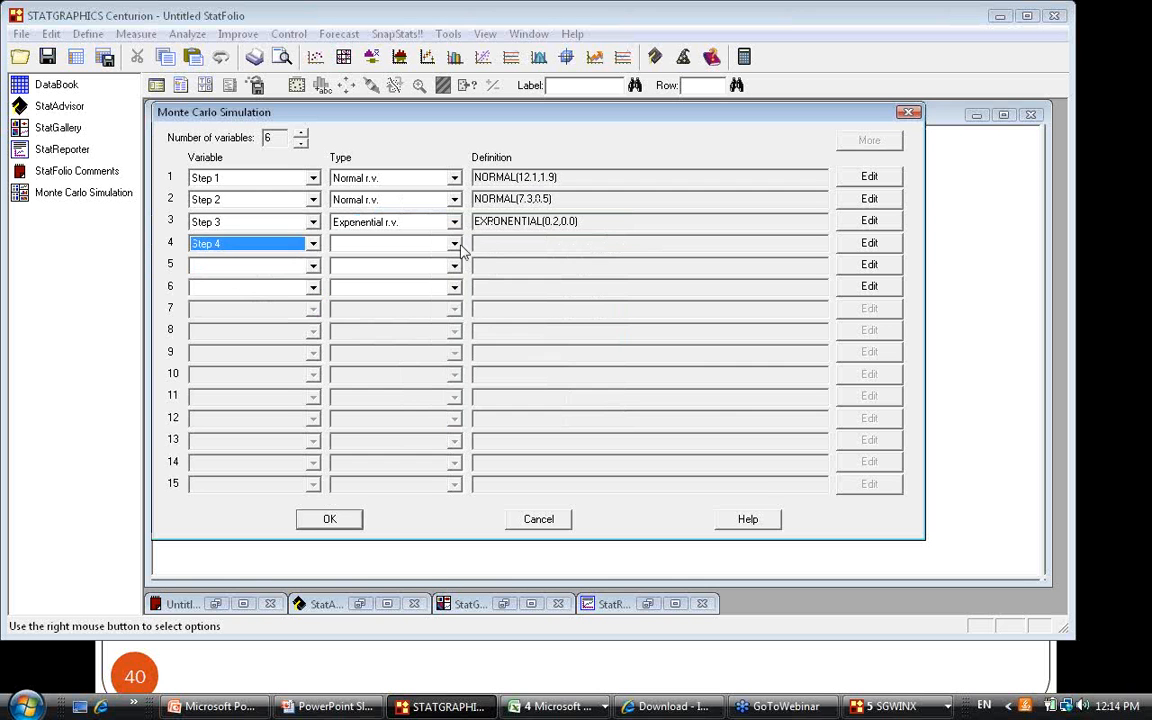
pyautogui.click(455, 244)
pyautogui.moveTo(455, 272); pyautogui.dragTo(455, 343)
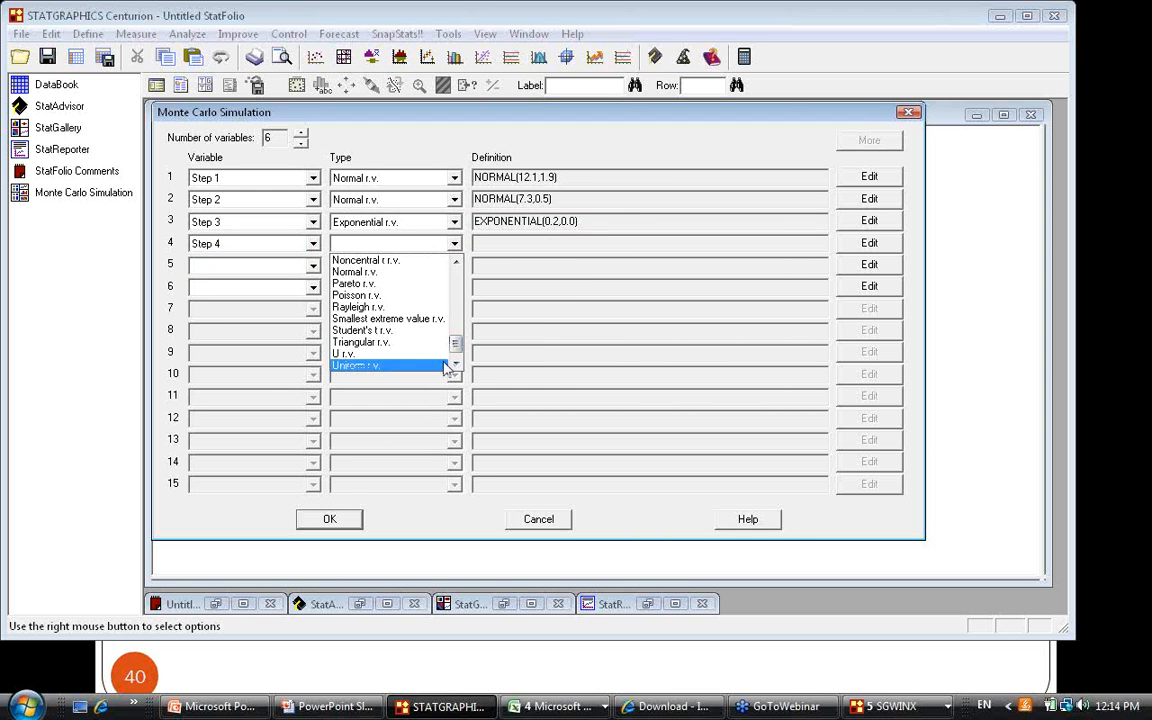
pyautogui.click(444, 366)
pyautogui.moveTo(488, 274); pyautogui.dragTo(388, 286)
pyautogui.write('2.0')
pyautogui.press('Tab')
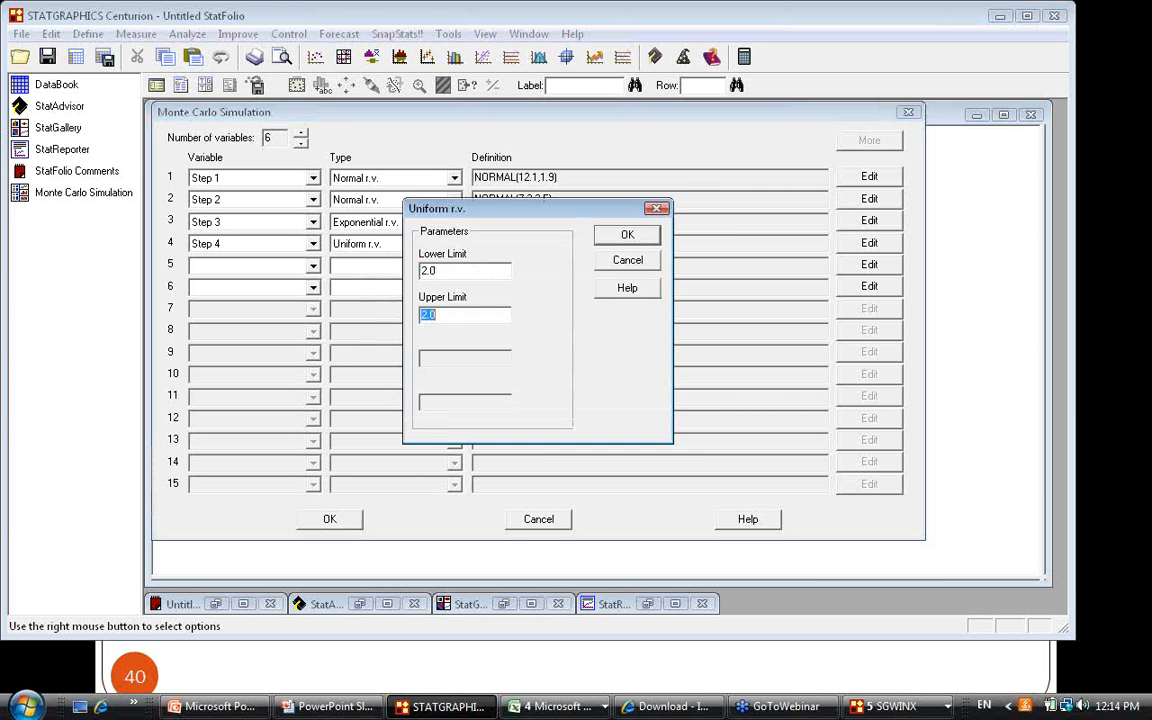
pyautogui.write('6.0')
pyautogui.click(637, 240)
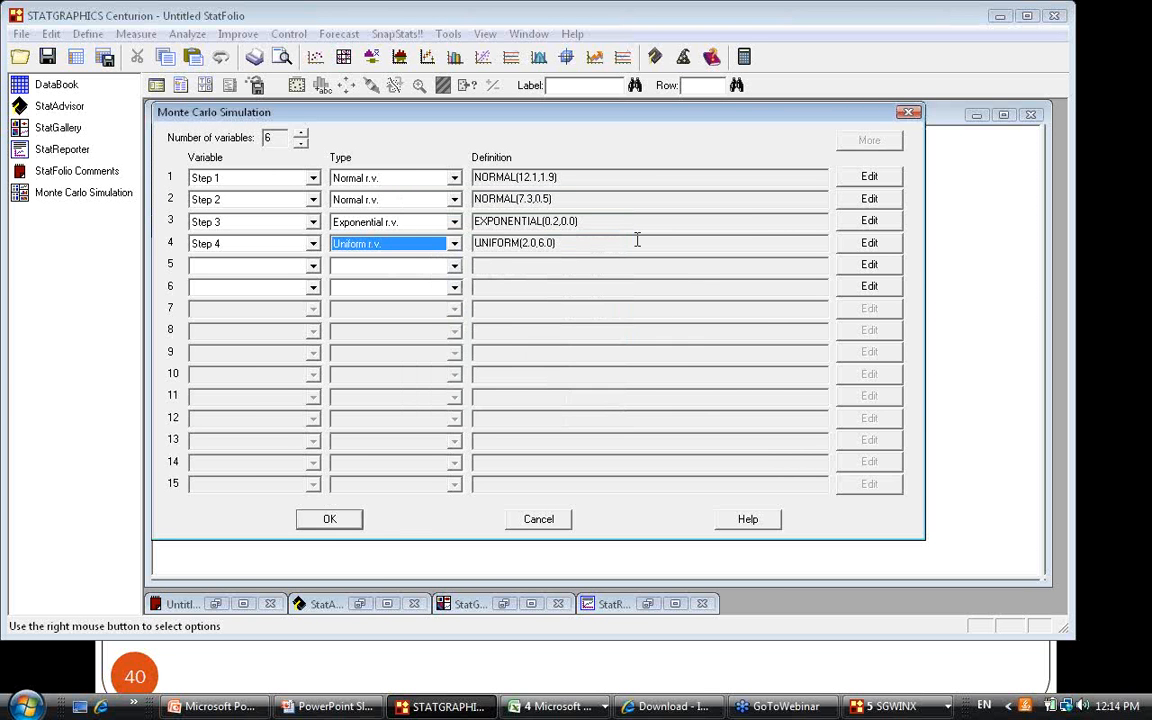
# Define variable 5 as Longer of 3,4, a function with the expression Step 3 * (Step 3 >= Step 4) + Step 4 * (Step 4 > Step 3).
pyautogui.click(313, 267)
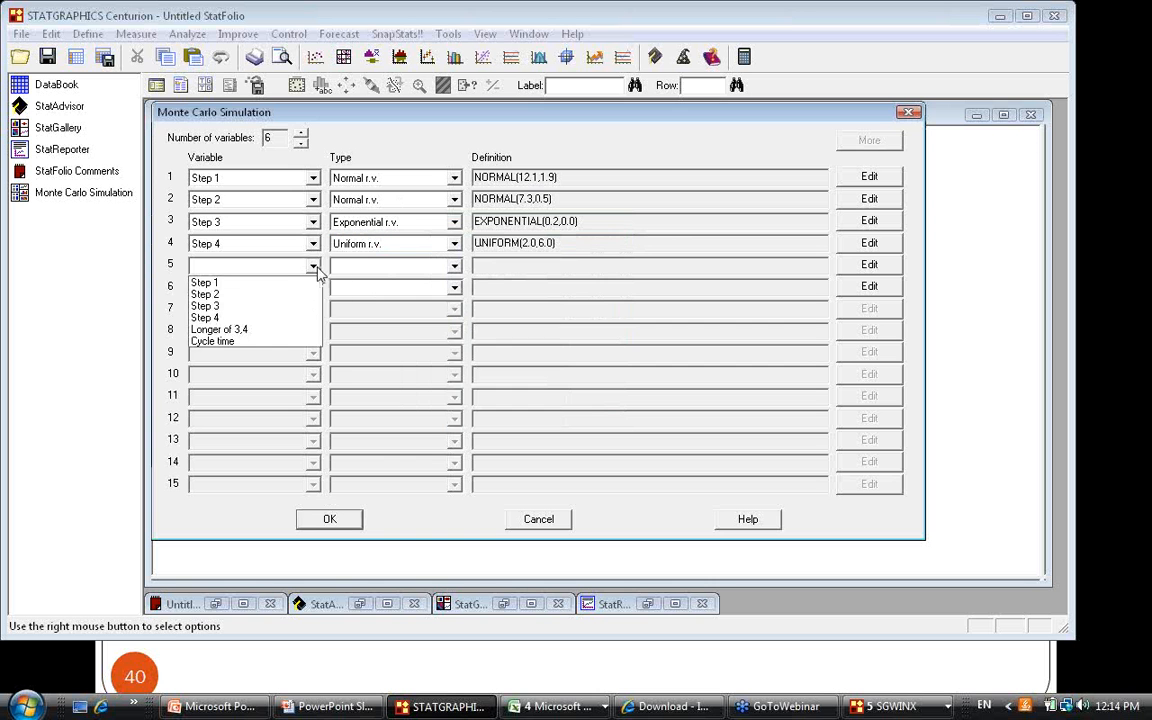
pyautogui.click(309, 331)
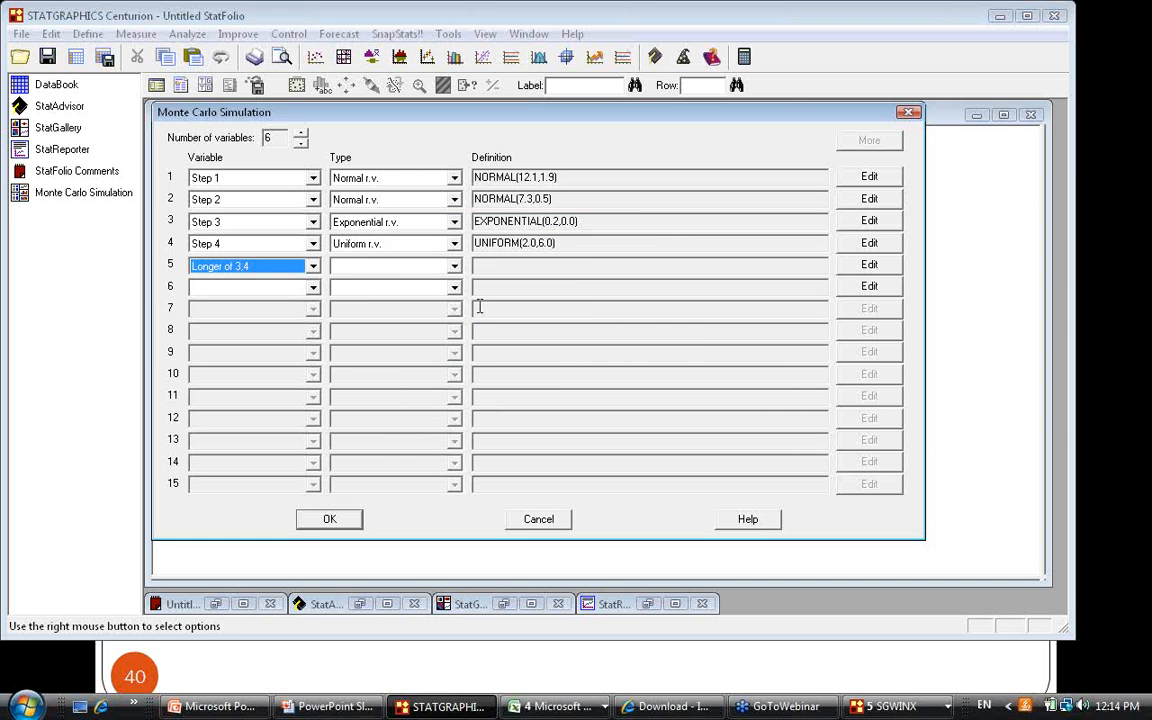
pyautogui.click(436, 266)
pyautogui.click(410, 294)
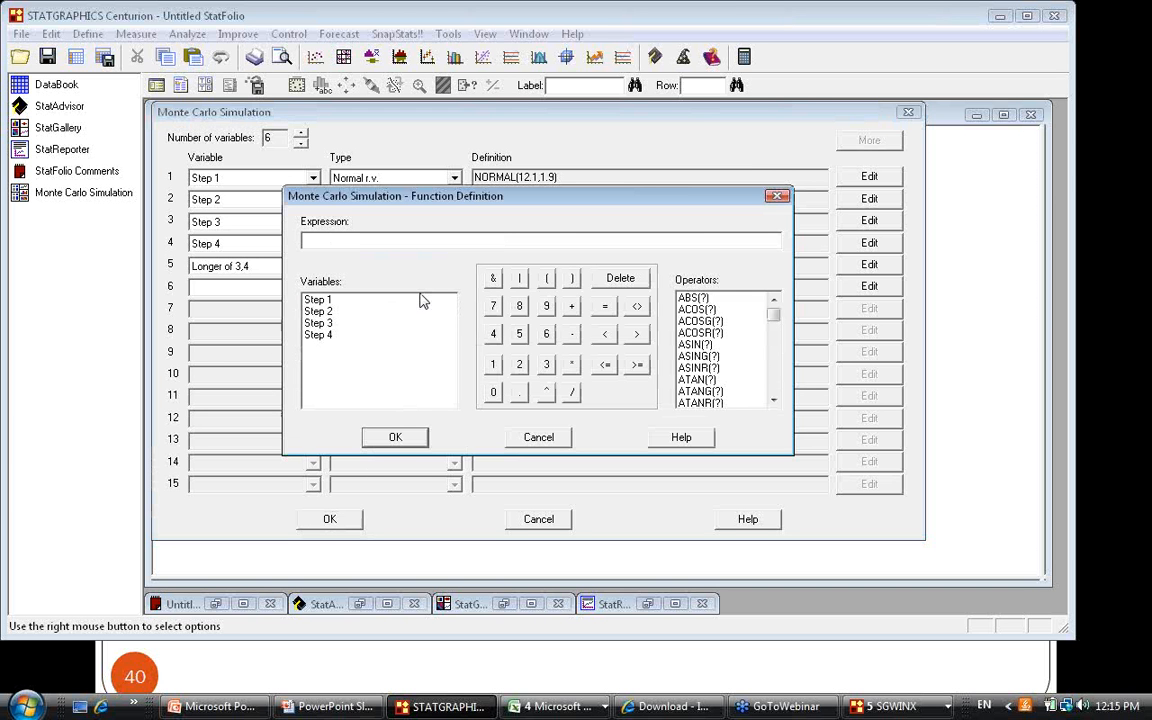
pyautogui.write('Step')
pyautogui.write('3 * (Step 3 >= Step 4')
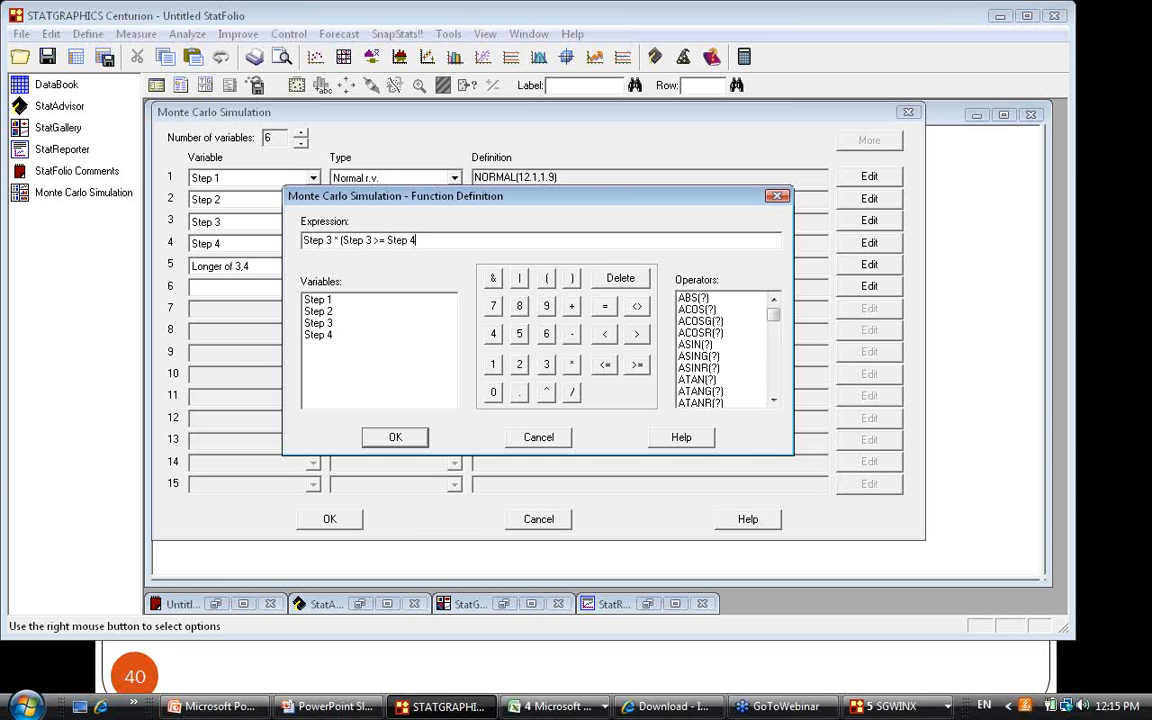
pyautogui.write(')')
pyautogui.write('+ Step 4 * (Step 4 < ')
pyautogui.write('Step 3)')
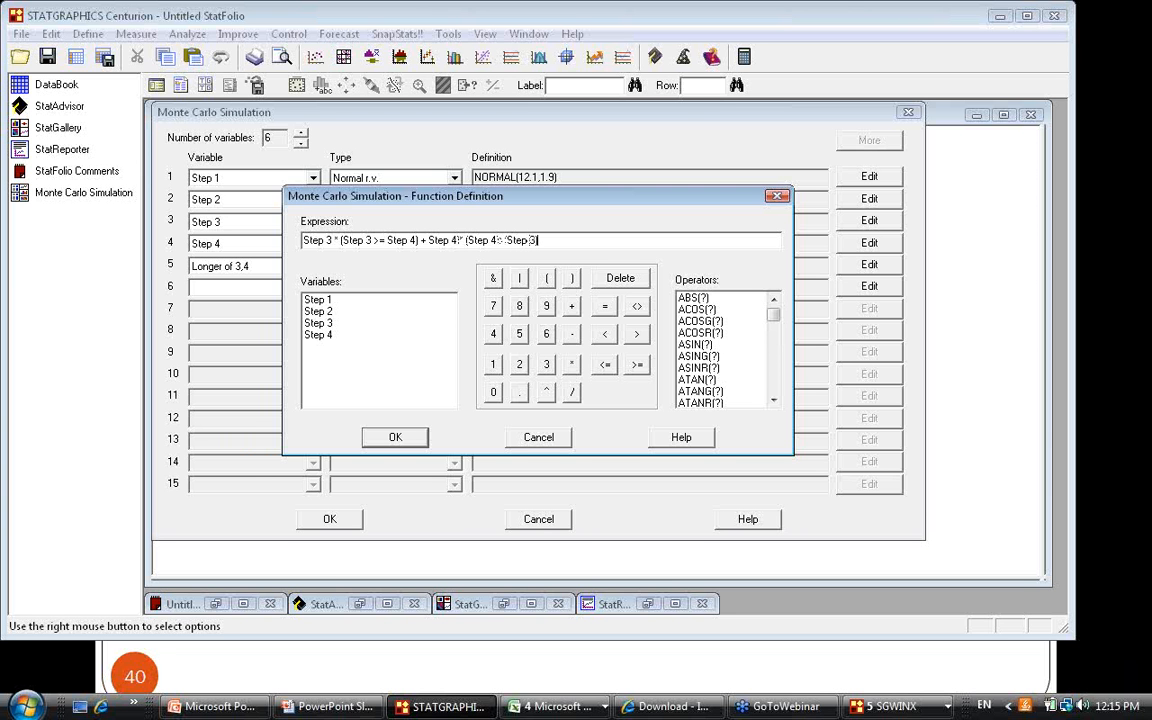
pyautogui.click(392, 439)
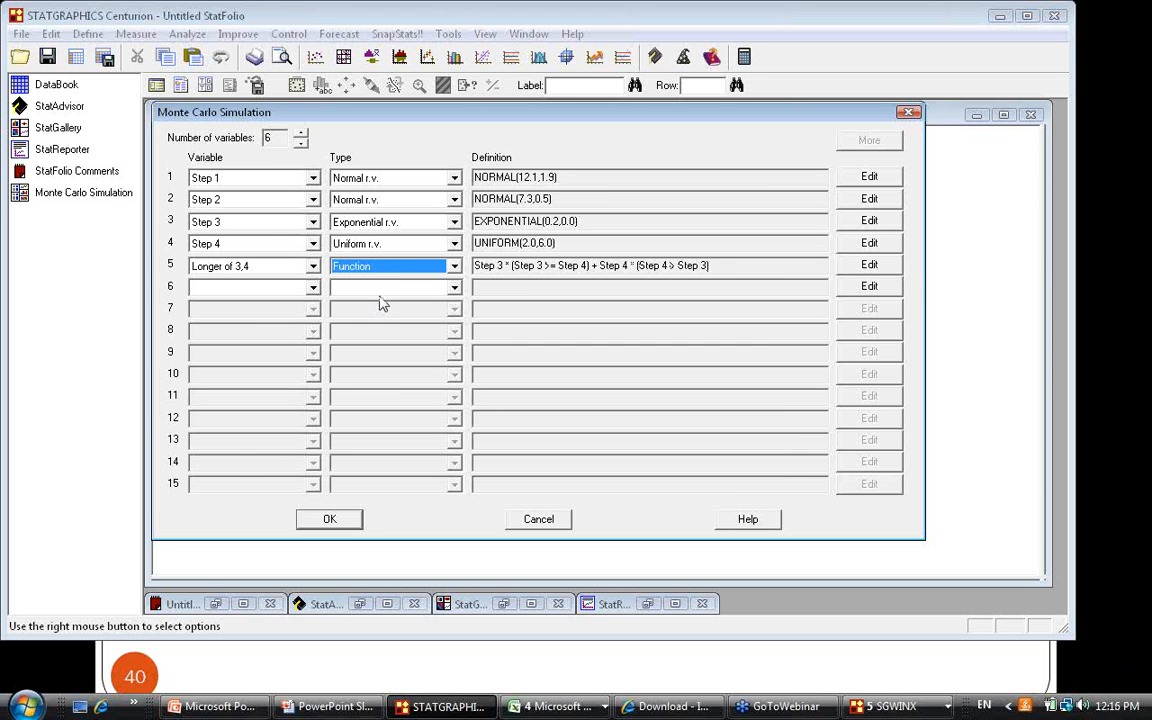
# Define variable 6 as Cycle time, a function with the expression Step 1+Step 2+Longer of 3,4, and accept all variable definitions.
pyautogui.click(313, 288)
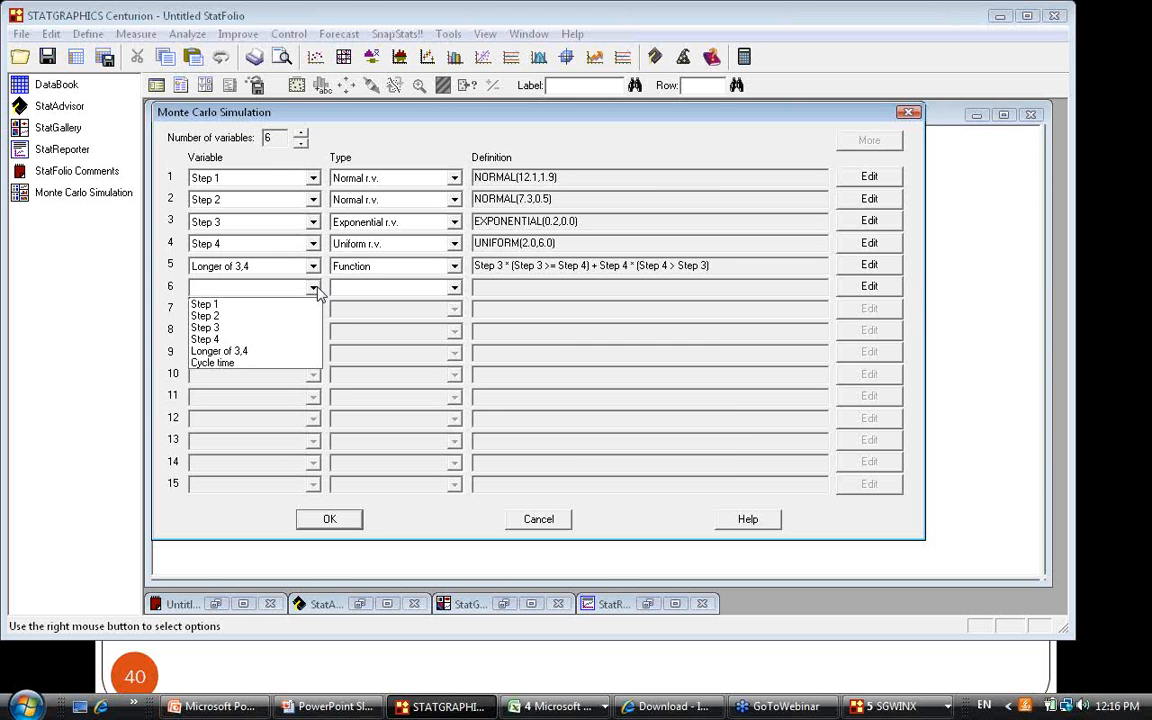
pyautogui.click(293, 365)
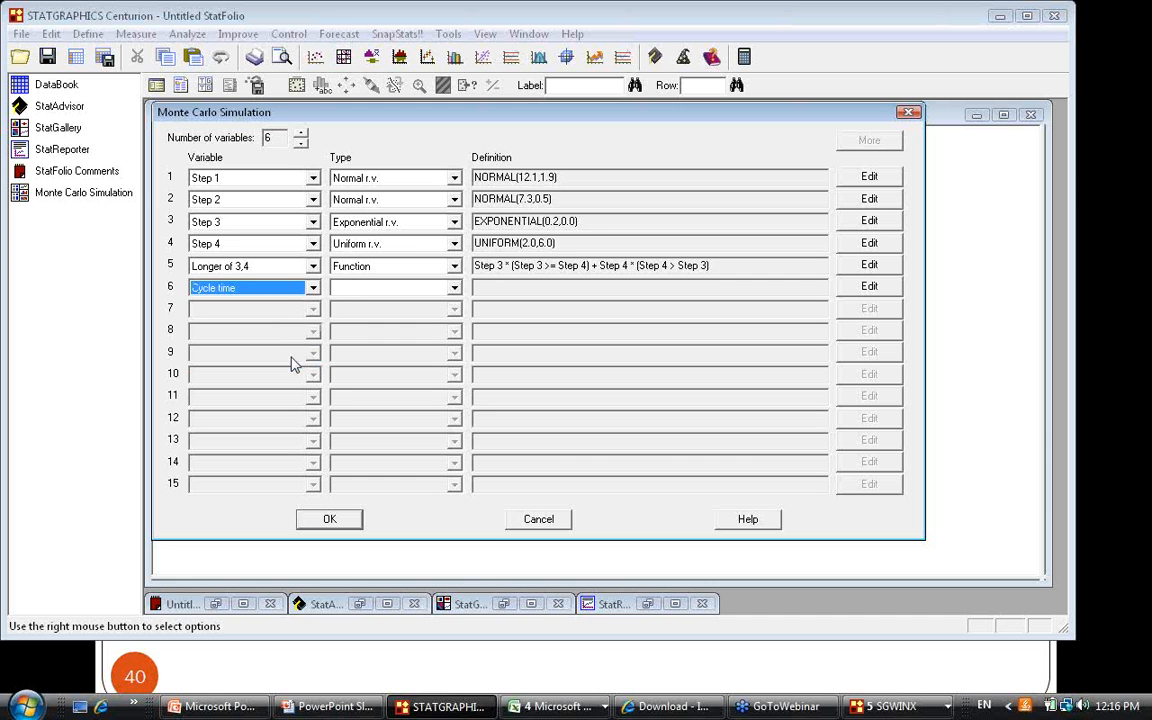
pyautogui.click(447, 291)
pyautogui.click(412, 319)
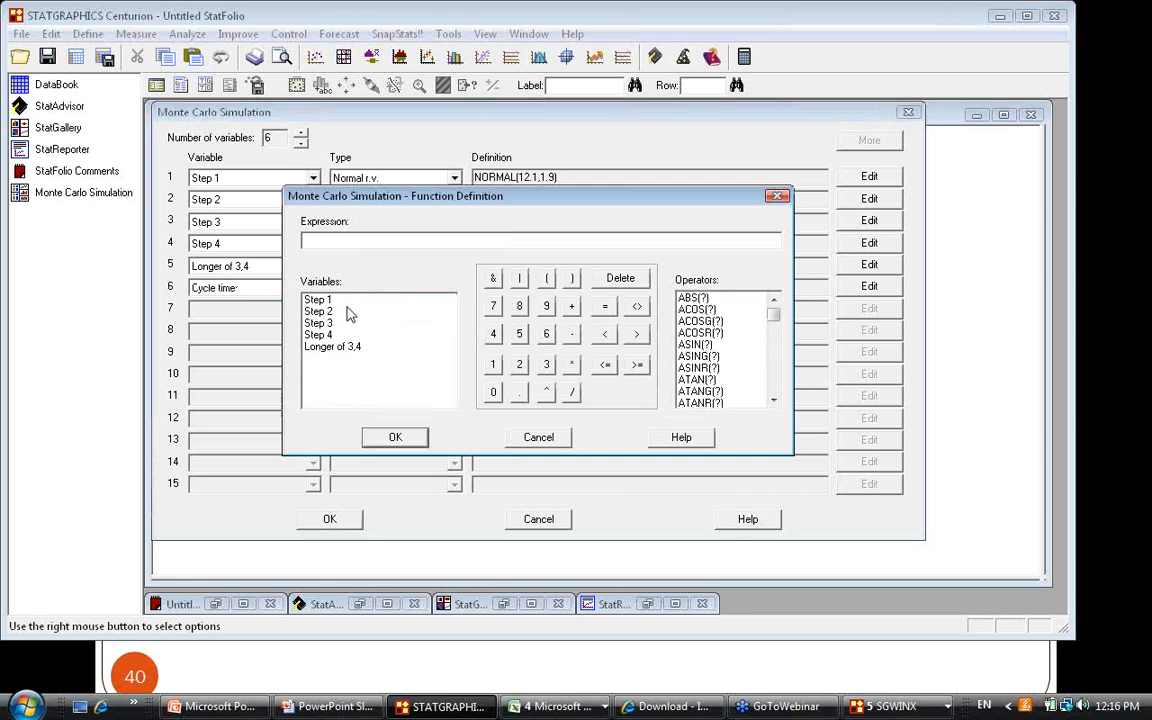
pyautogui.doubleClick(338, 302)
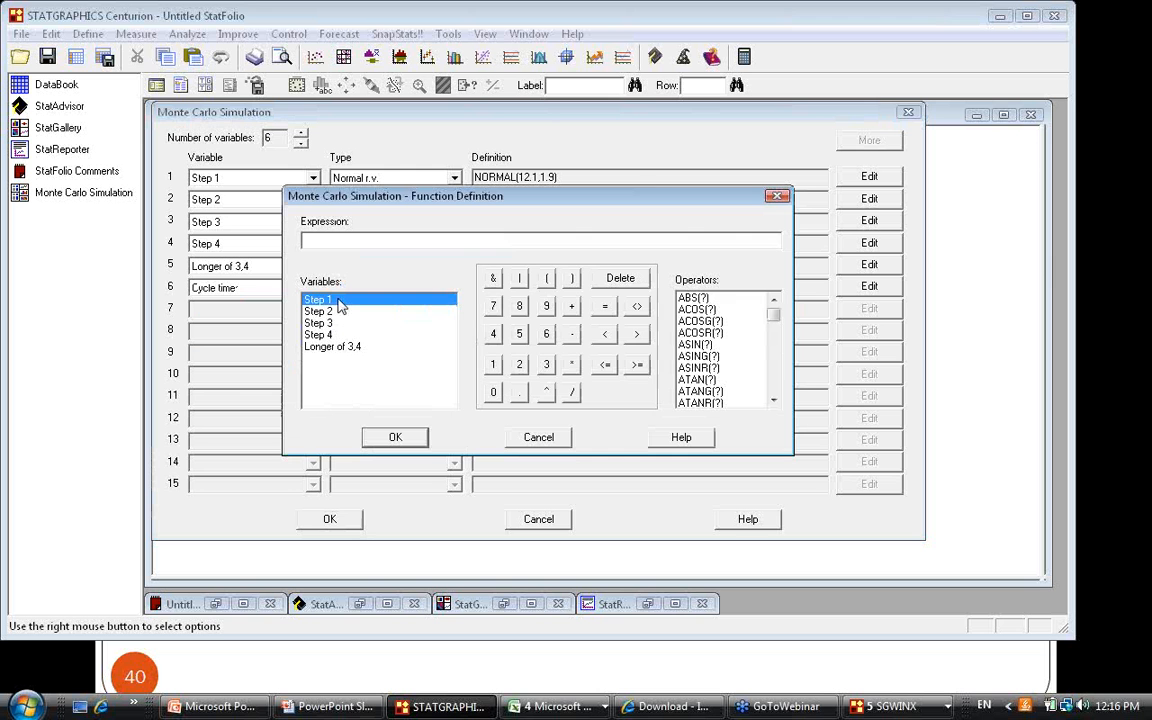
pyautogui.click(573, 306)
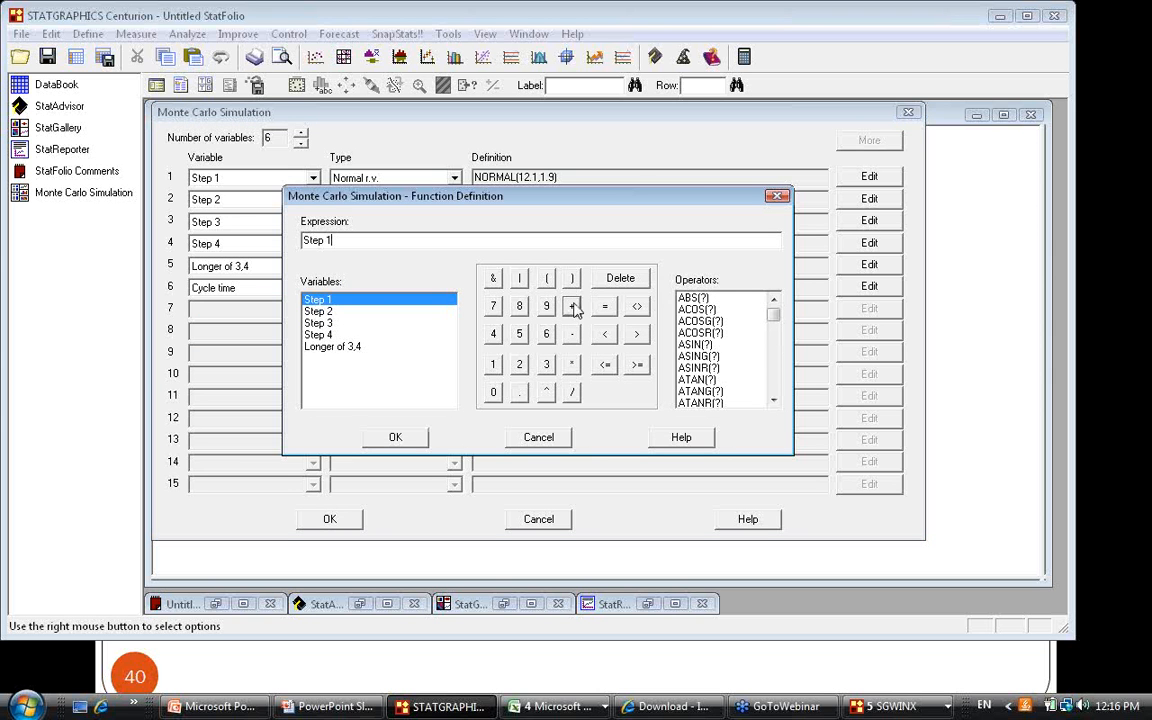
pyautogui.doubleClick(423, 314)
pyautogui.click(571, 306)
pyautogui.doubleClick(340, 347)
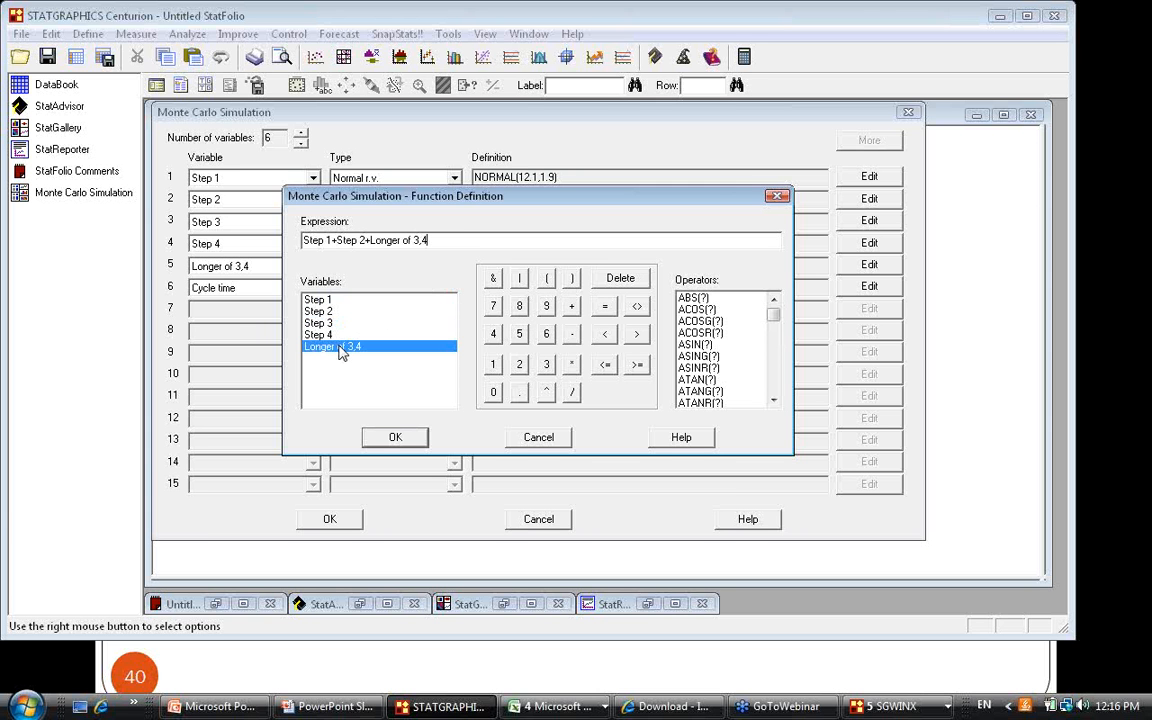
pyautogui.click(395, 438)
pyautogui.click(330, 520)
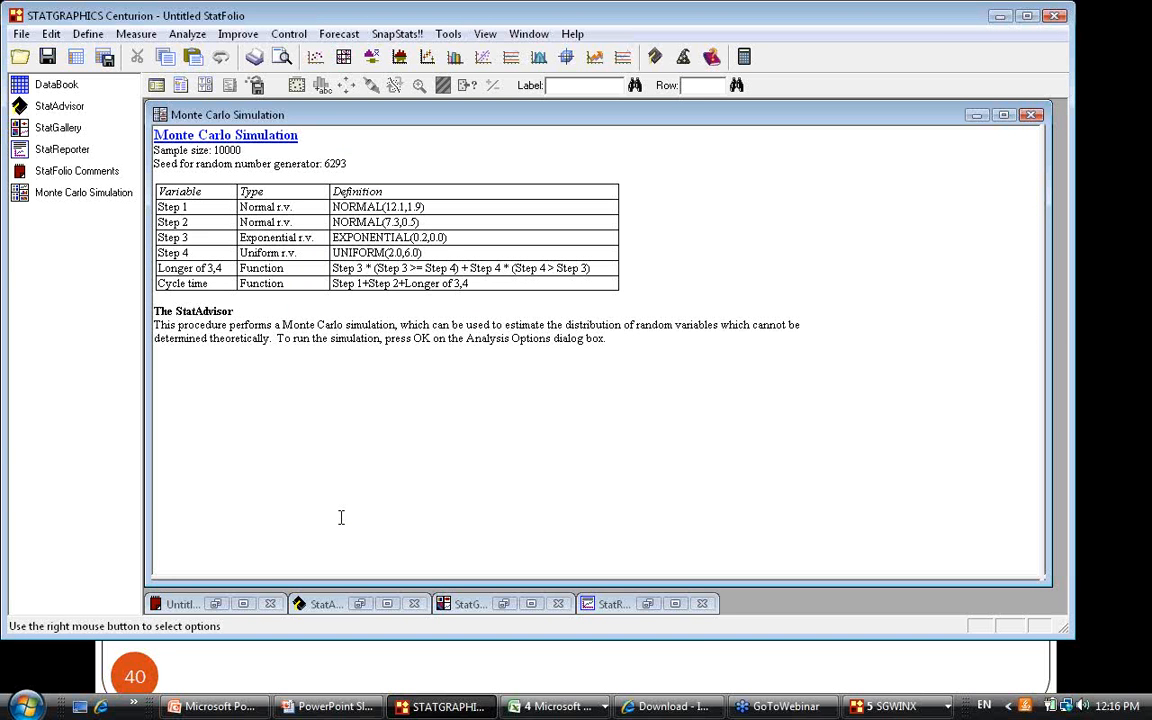
# Run the simulation with a sample size of 10000 and a new seed on each run, and view the generated data in the DataBook.
pyautogui.rightClick(533, 163)
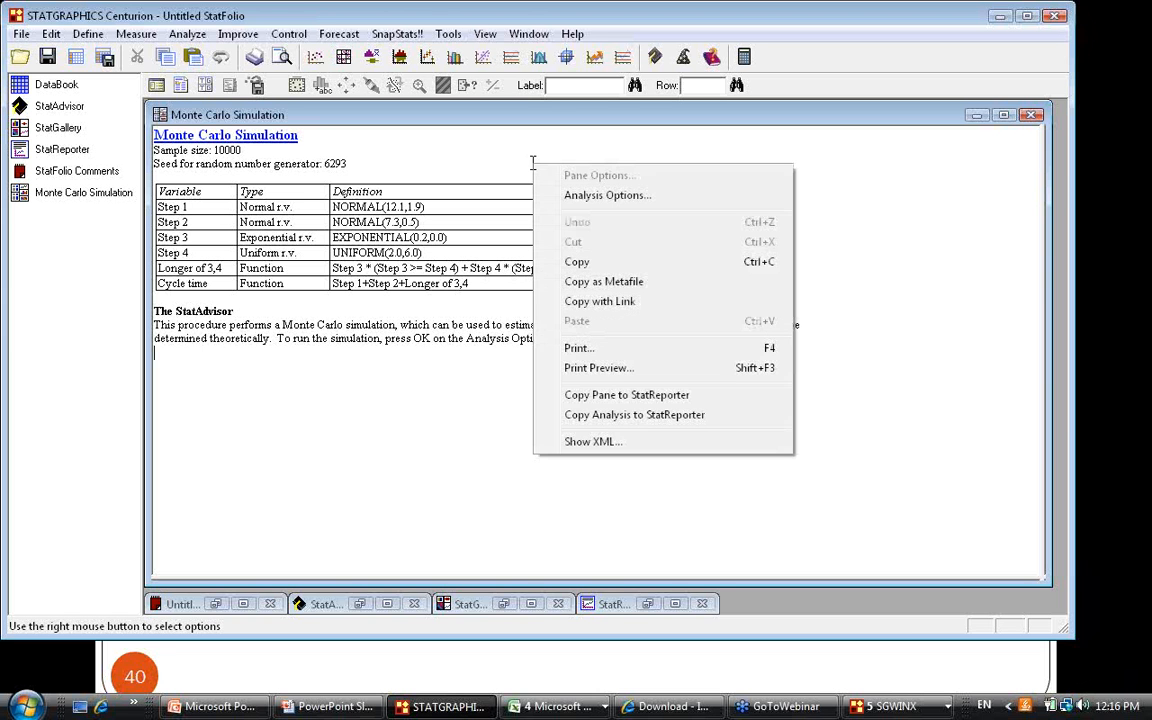
pyautogui.click(579, 194)
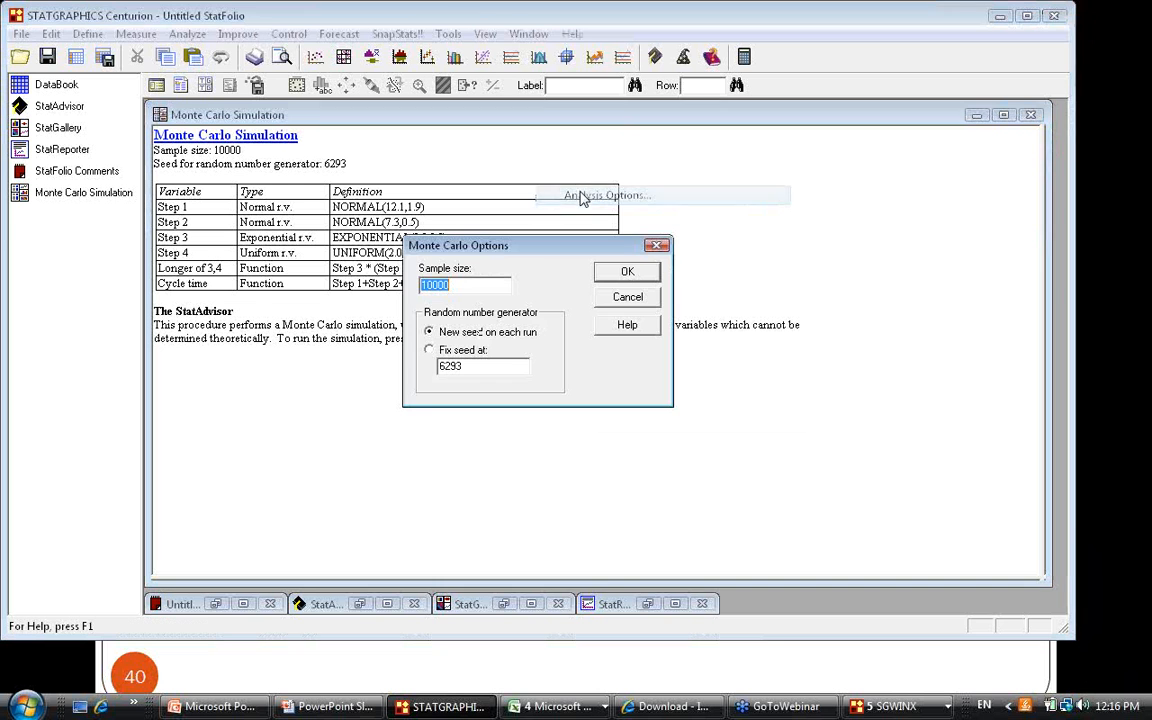
pyautogui.click(485, 283)
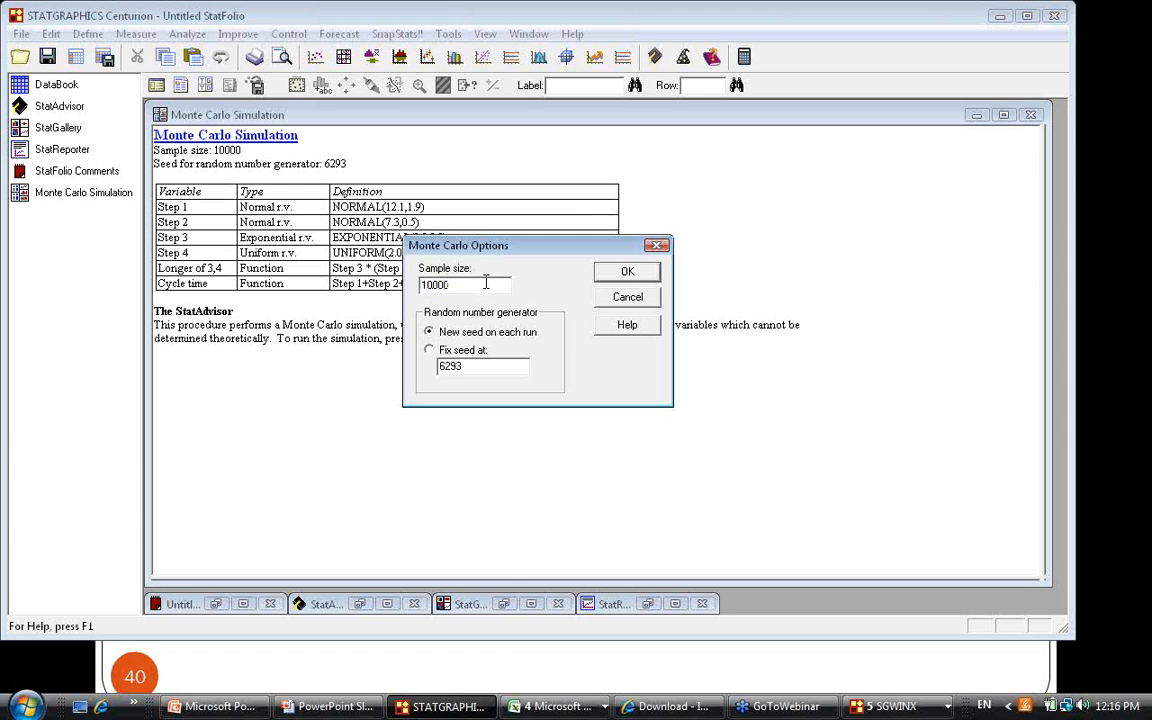
pyautogui.click(622, 273)
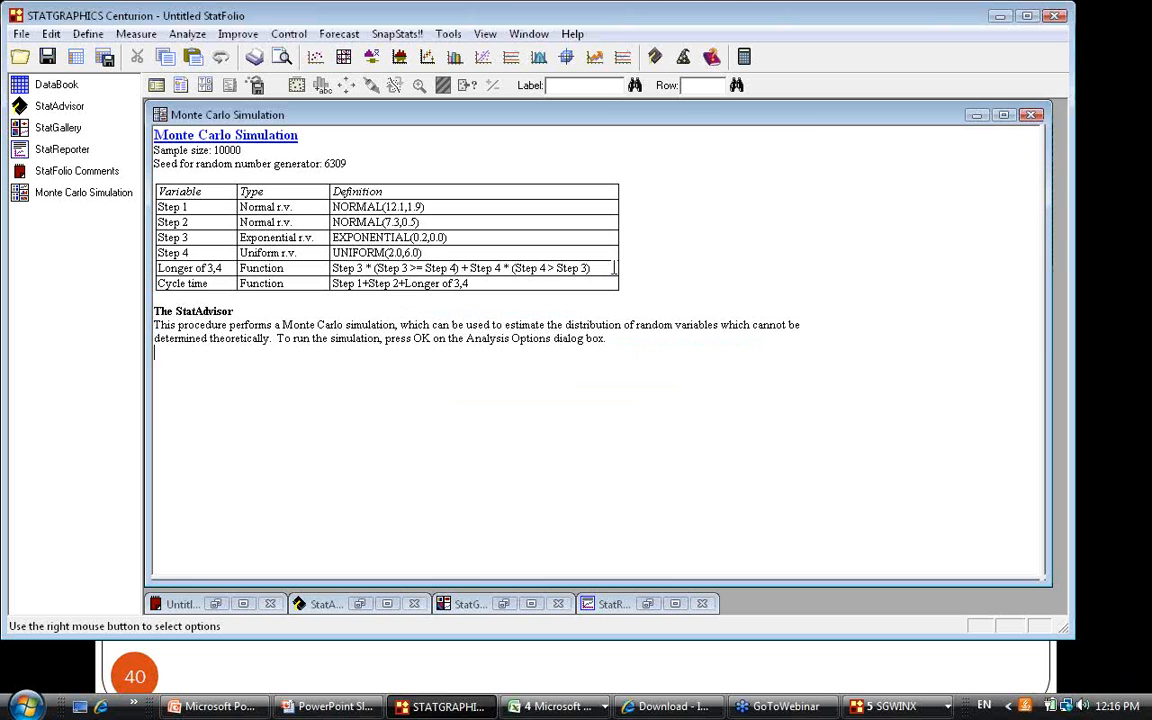
pyautogui.click(72, 86)
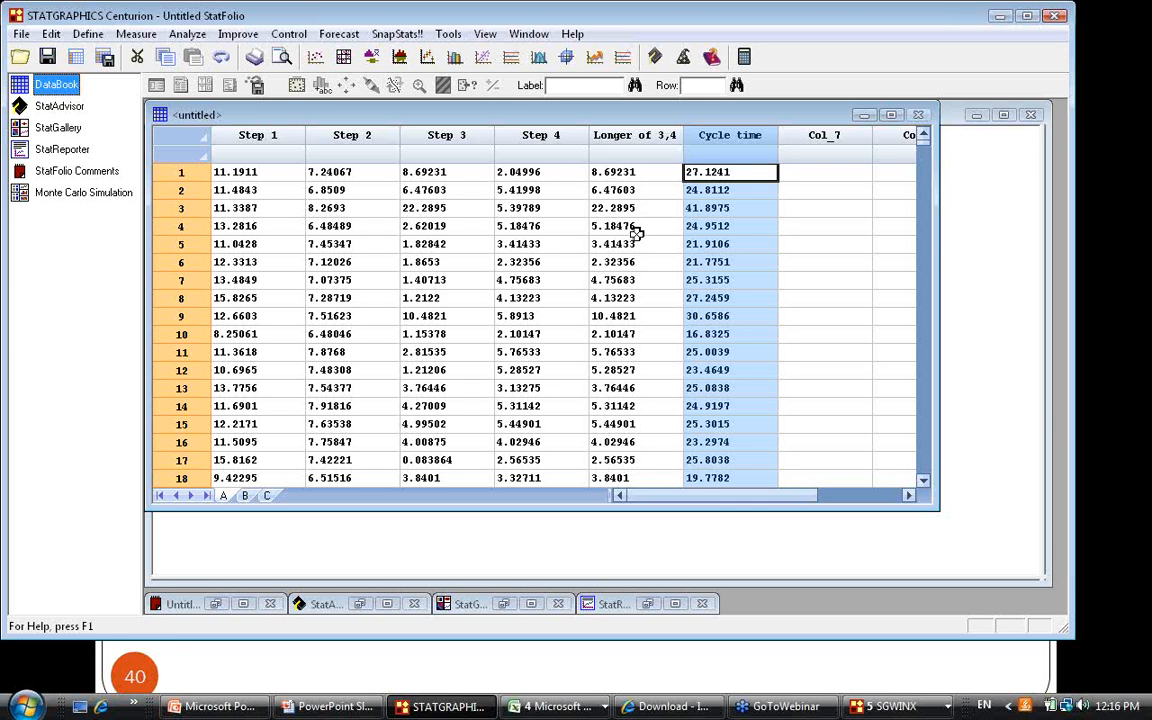
pyautogui.click(972, 249)
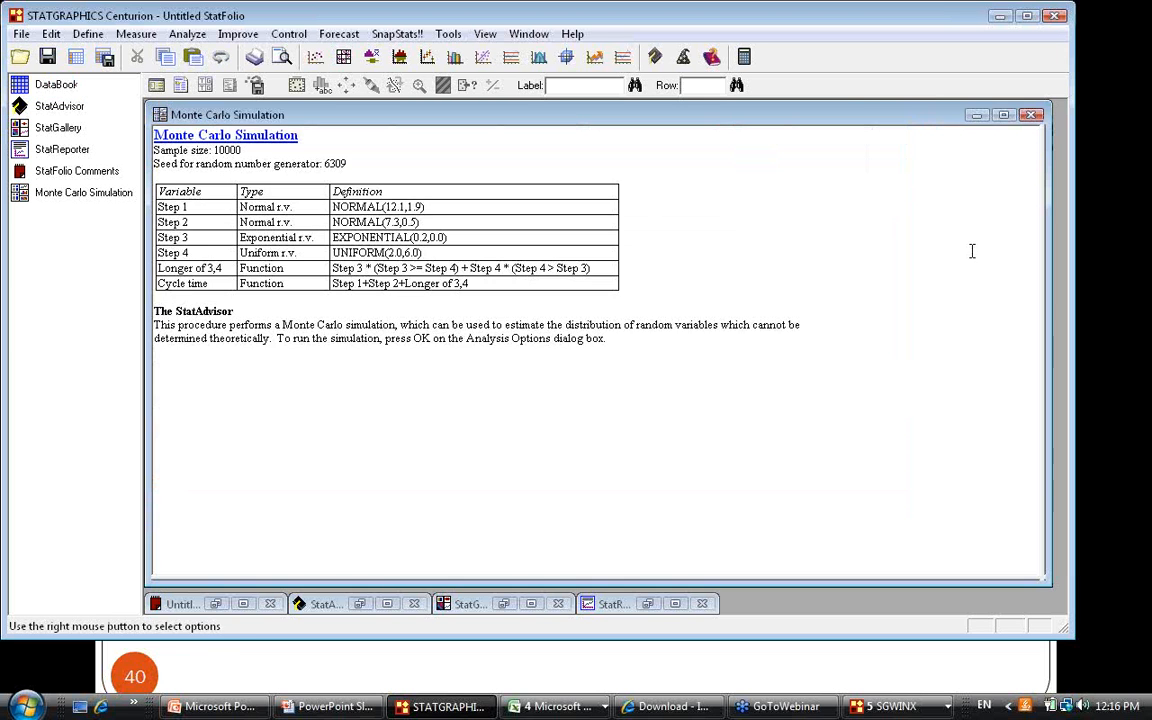
# Add the Summary Statistics table and the Frequency Histogram to the Monte Carlo simulation results.
pyautogui.click(204, 84)
pyautogui.click(308, 313)
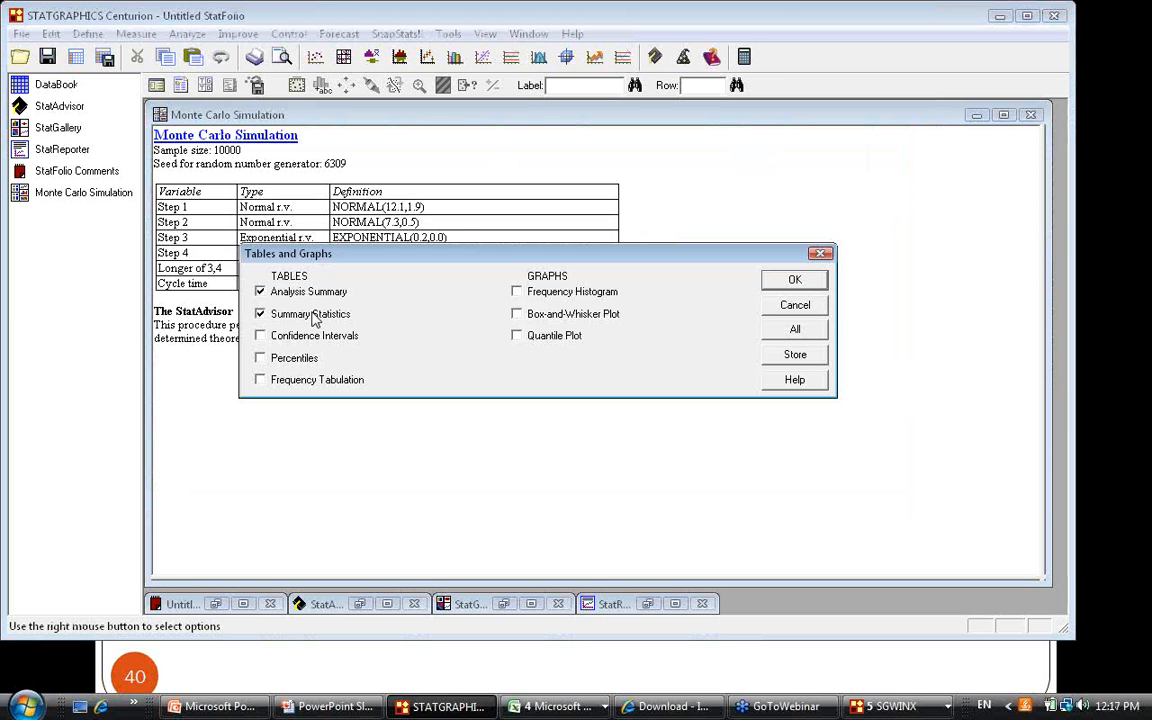
pyautogui.click(516, 291)
pyautogui.click(794, 281)
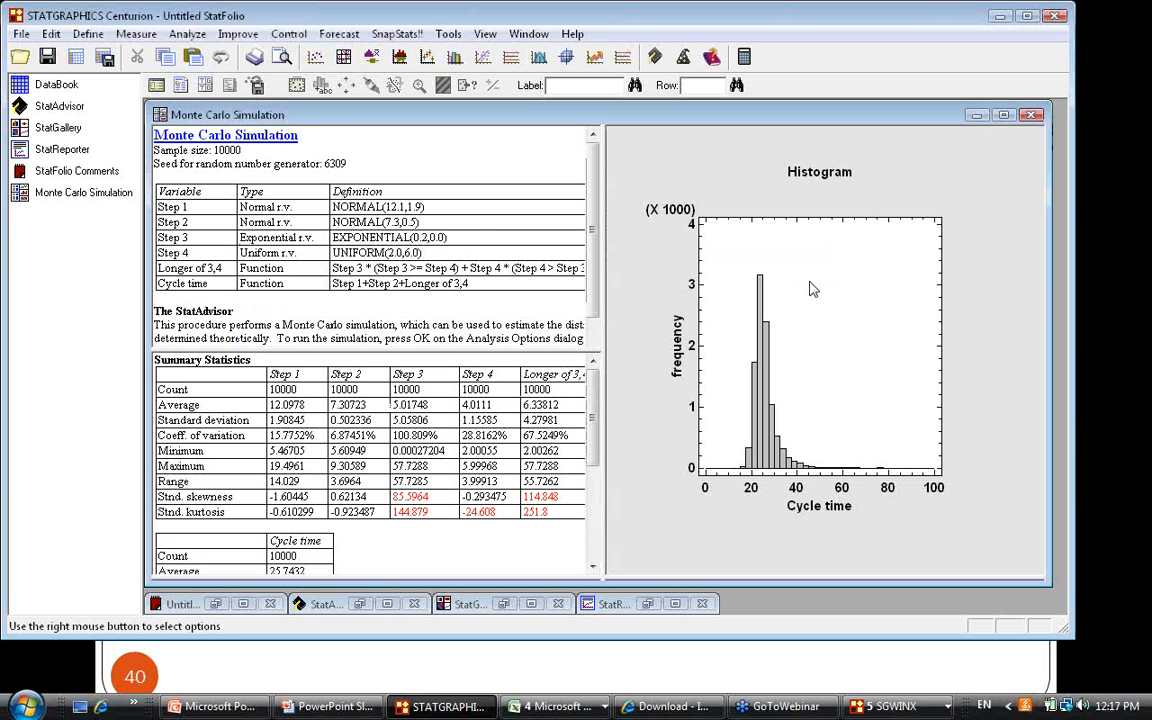
# Examine the cycle time's average and standard deviation in the enlarged summary statistics, and enlarge the cycle time histogram.
pyautogui.doubleClick(554, 545)
pyautogui.moveTo(329, 352); pyautogui.dragTo(261, 350)
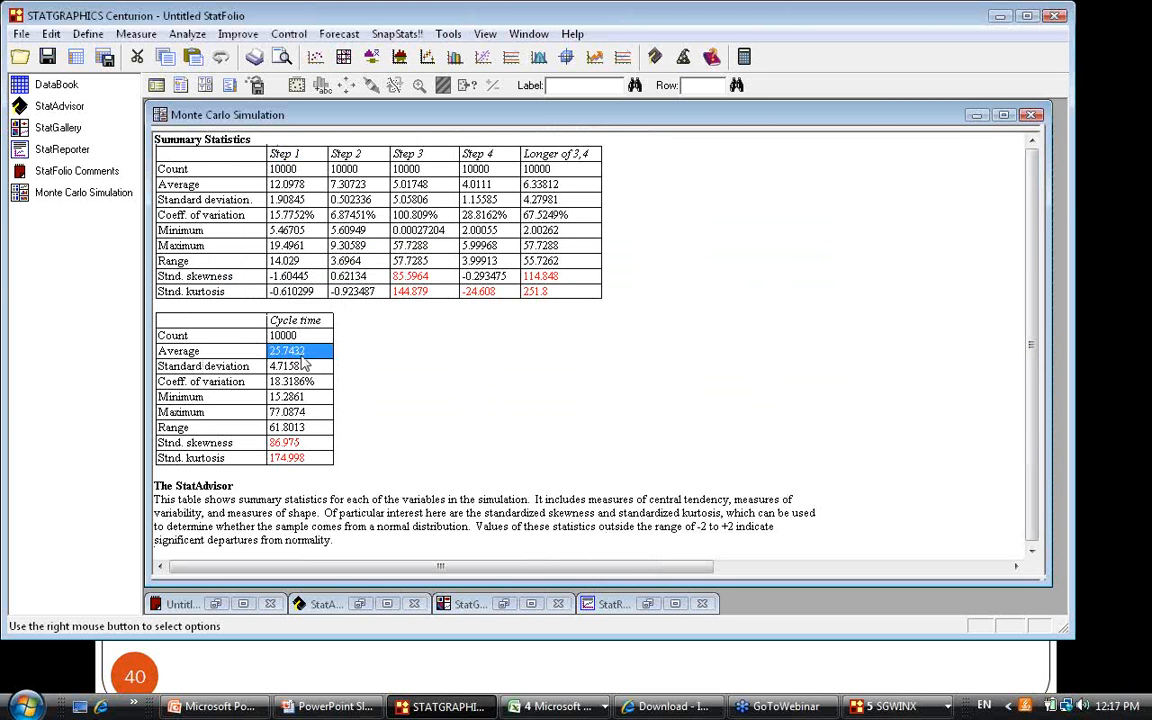
pyautogui.click(304, 365)
pyautogui.moveTo(304, 365); pyautogui.dragTo(268, 367)
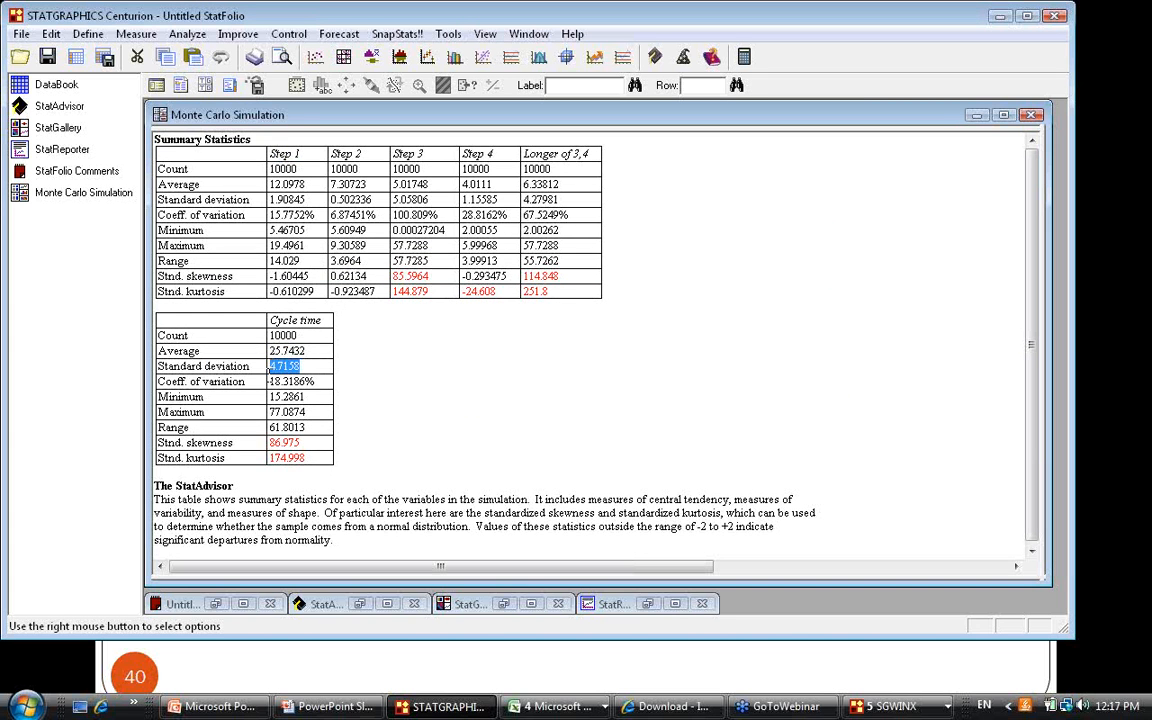
pyautogui.doubleClick(457, 356)
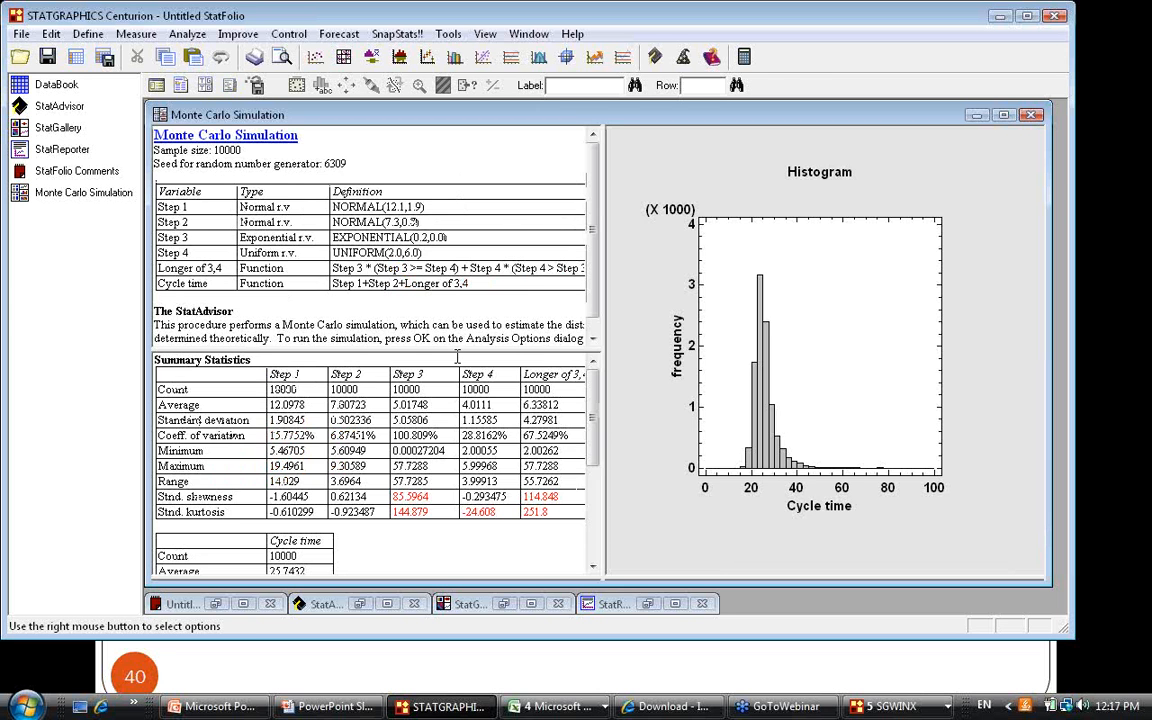
pyautogui.doubleClick(808, 360)
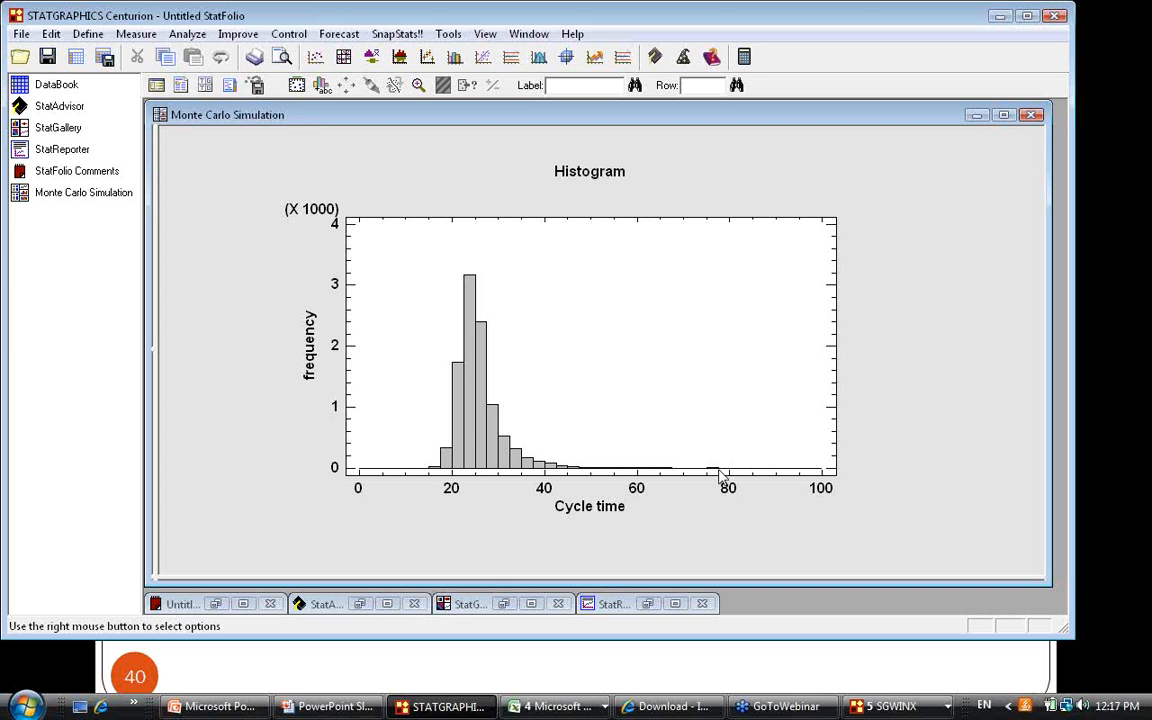
pyautogui.click(365, 708)
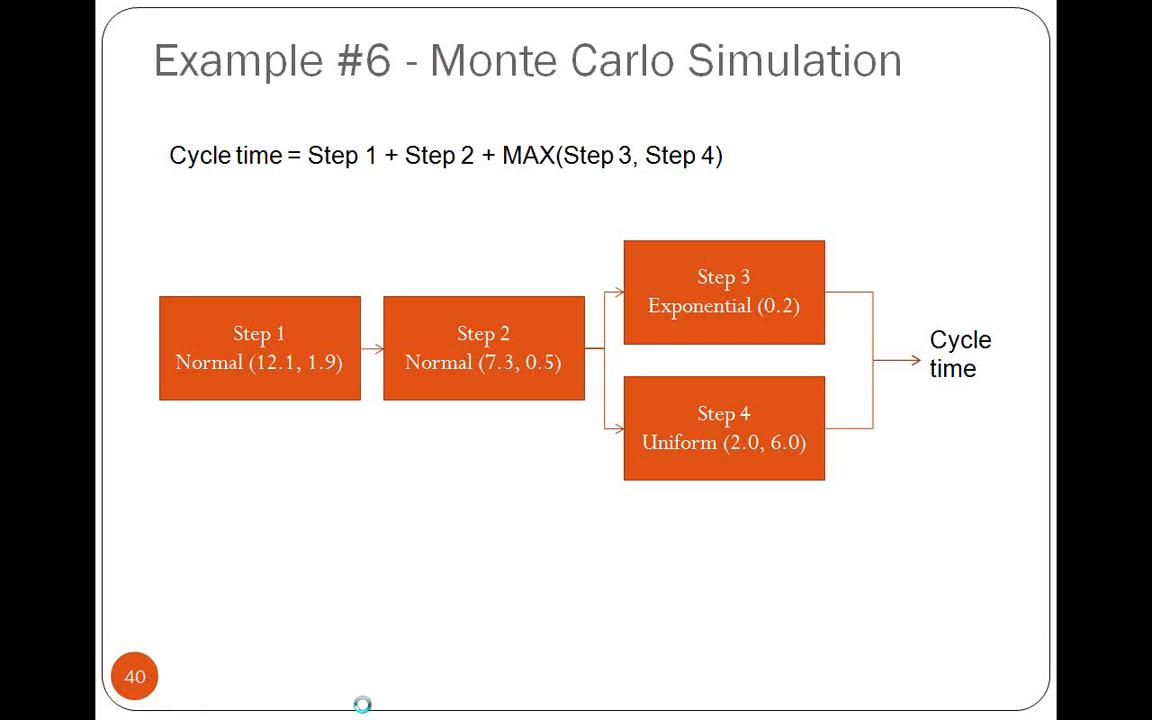
pyautogui.click(363, 706)
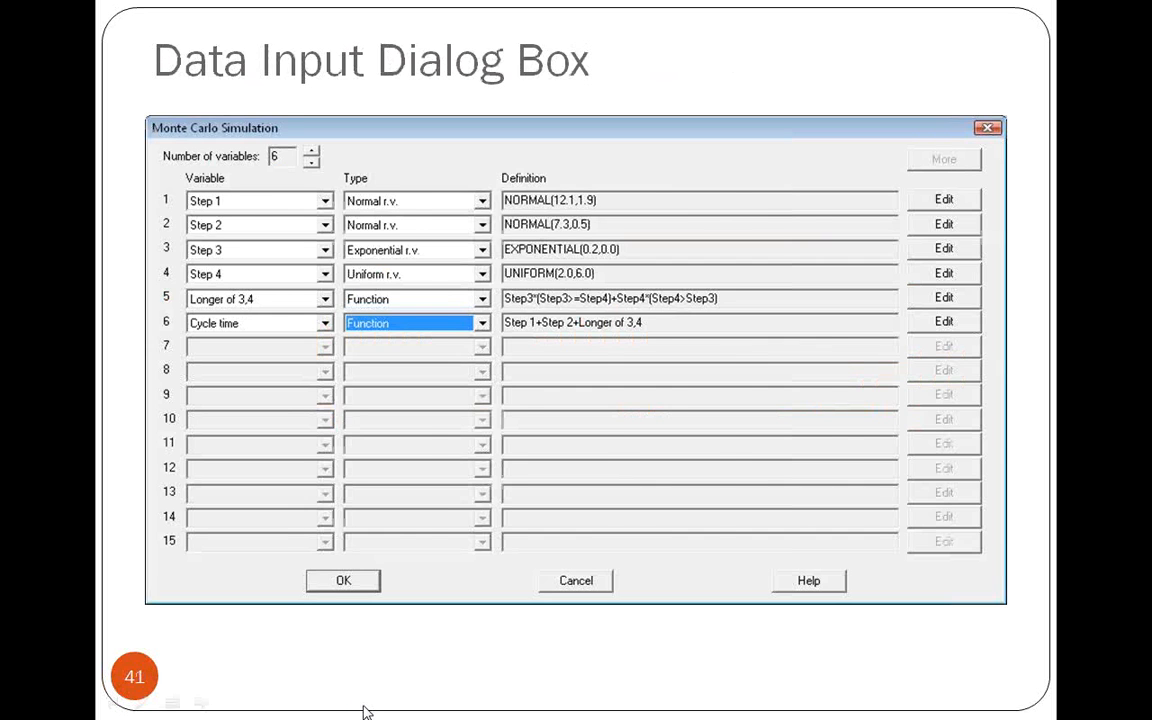
pyautogui.press('Right')
pyautogui.press('Right')
pyautogui.press('Right')
pyautogui.press('Right')
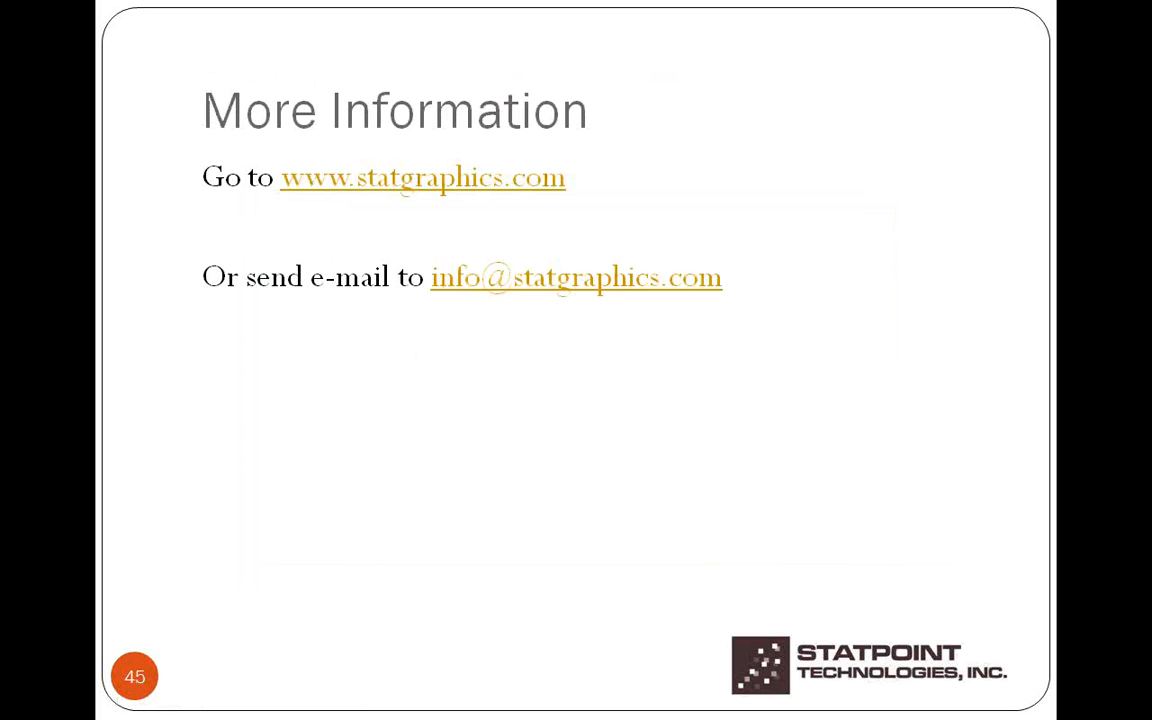
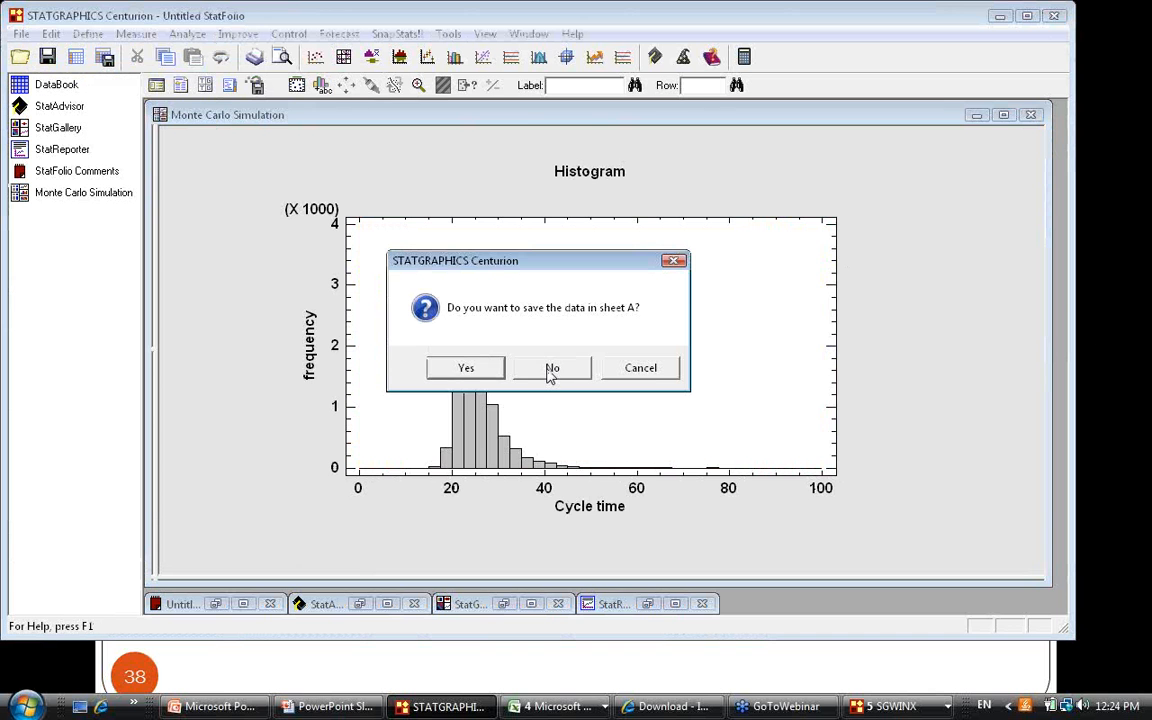
# Discard the unsaved simulation data in sheet A and open the recent data file resistivity.sgd.
pyautogui.click(550, 370)
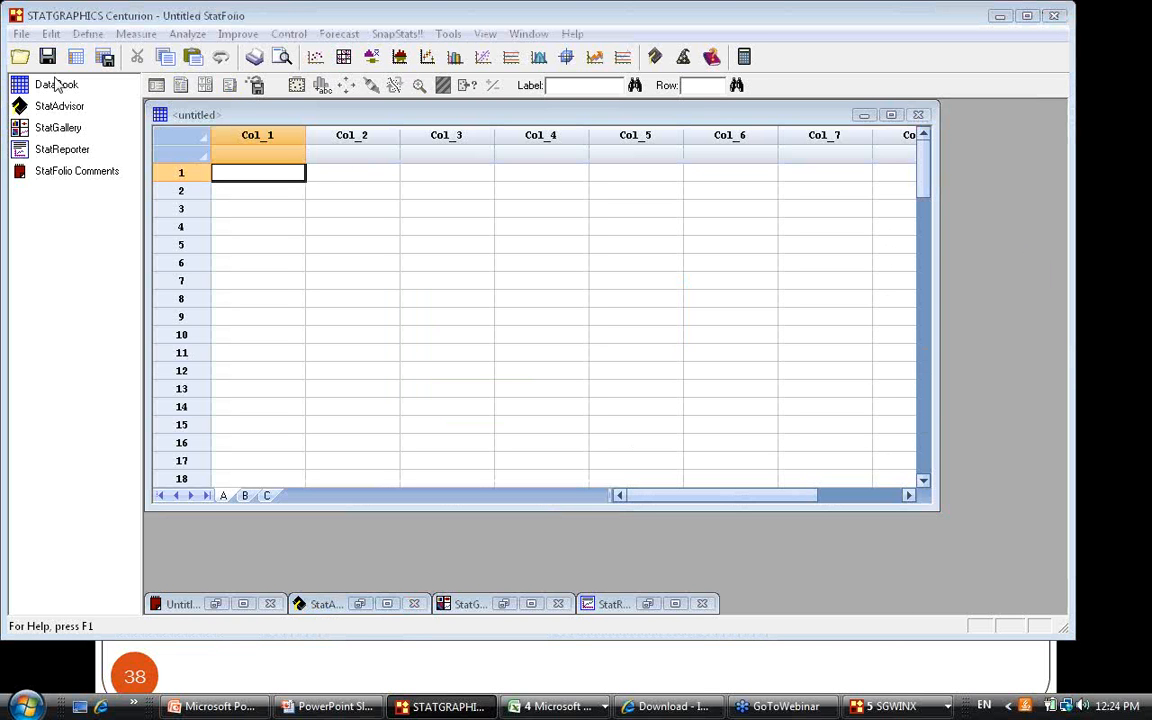
pyautogui.click(20, 35)
pyautogui.click(20, 35)
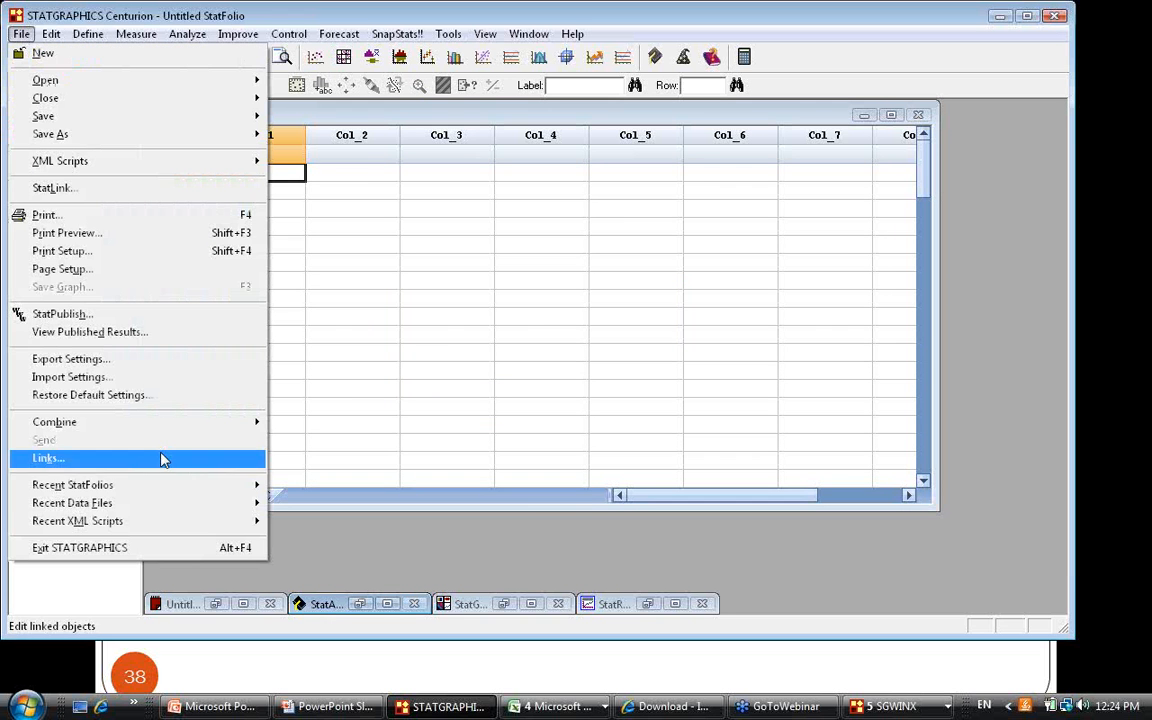
pyautogui.moveTo(170, 502)
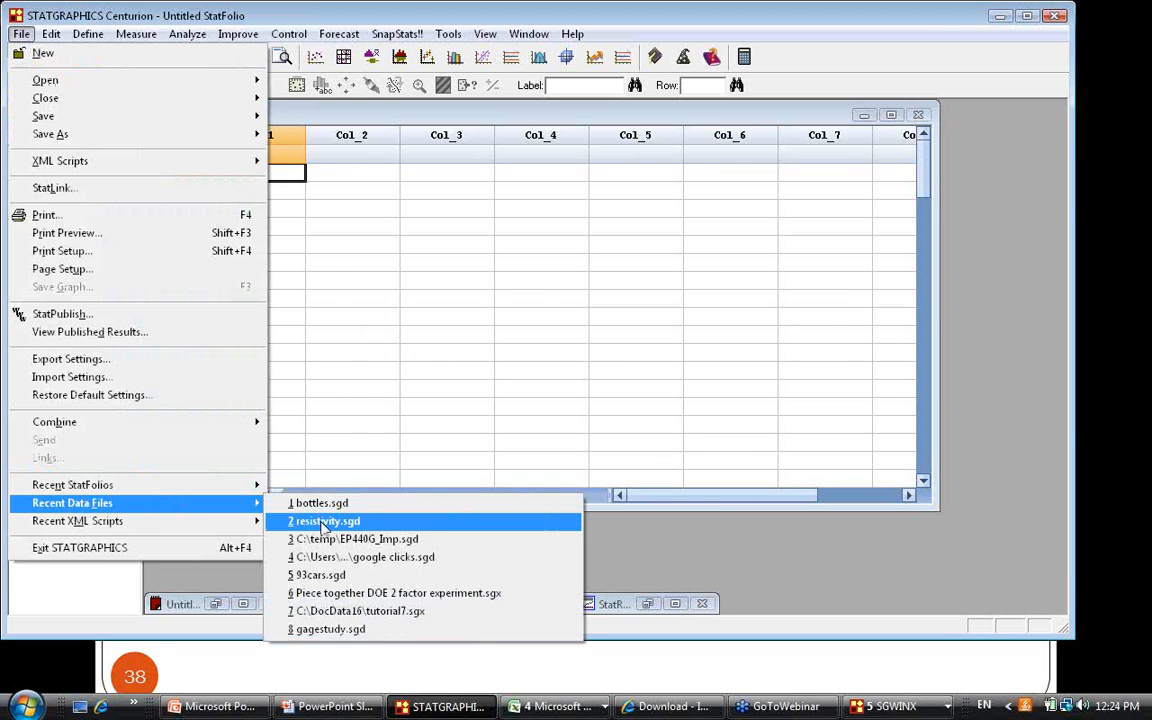
pyautogui.click(322, 521)
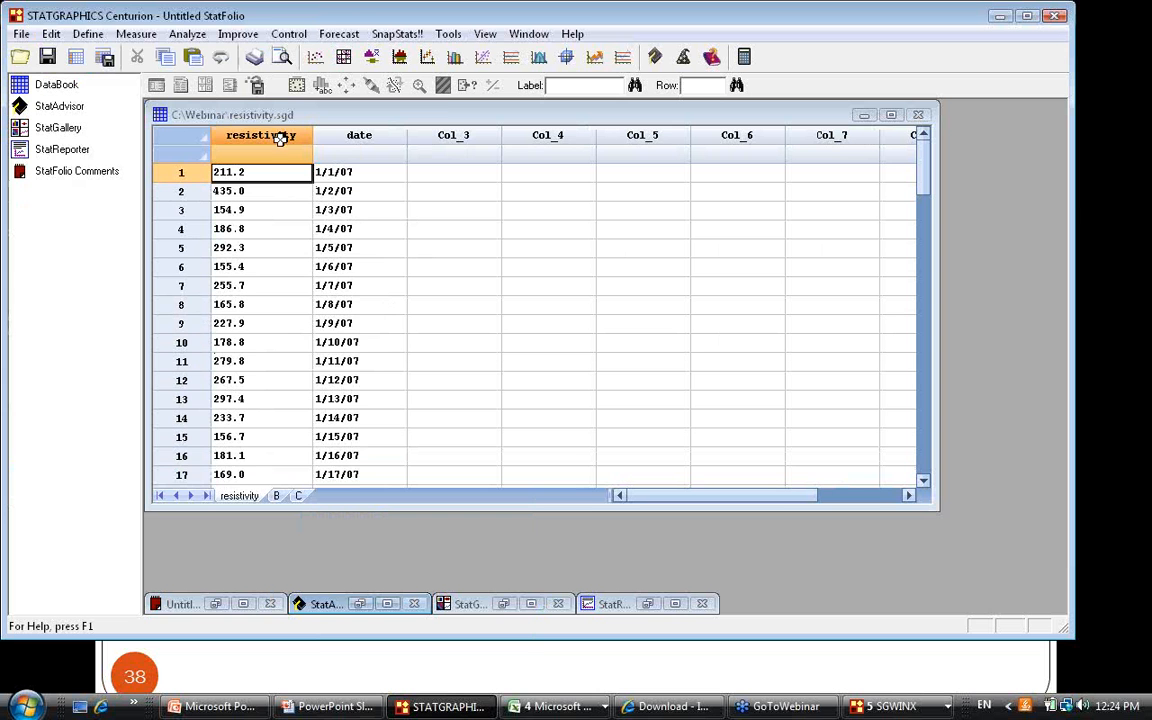
# Set up an individuals process capability analysis with resistivity as the data and an upper specification limit of 500.
pyautogui.click(288, 34)
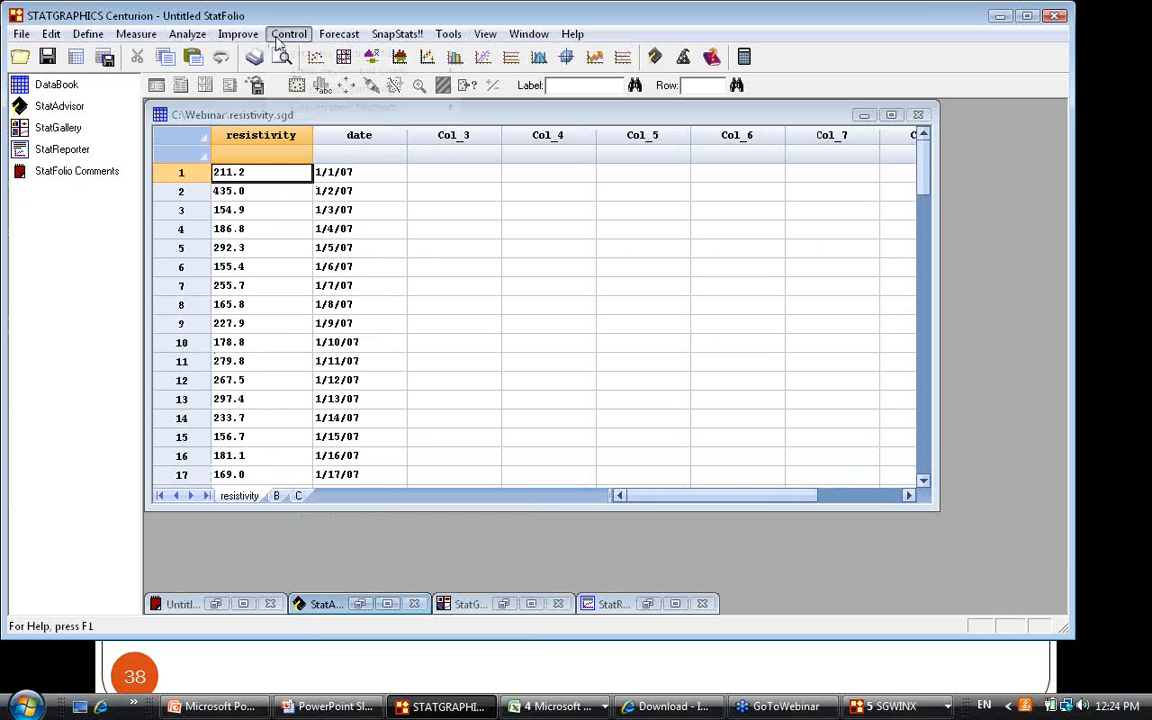
pyautogui.click(180, 35)
pyautogui.click(180, 35)
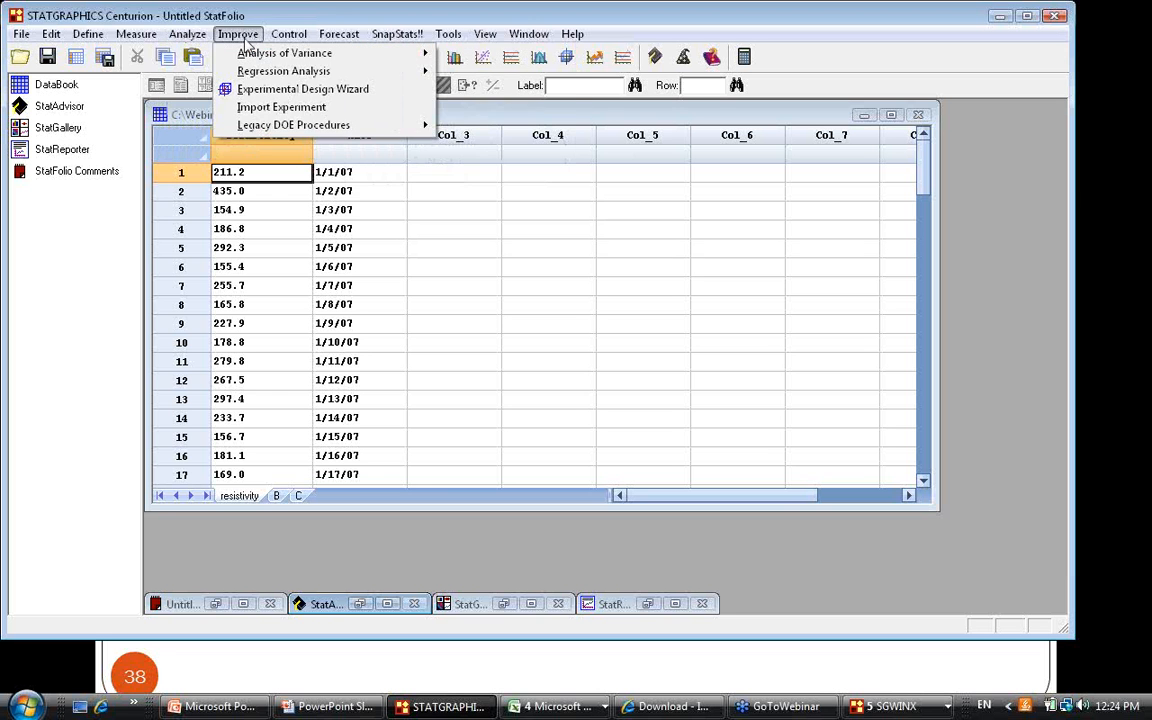
pyautogui.moveTo(195, 55)
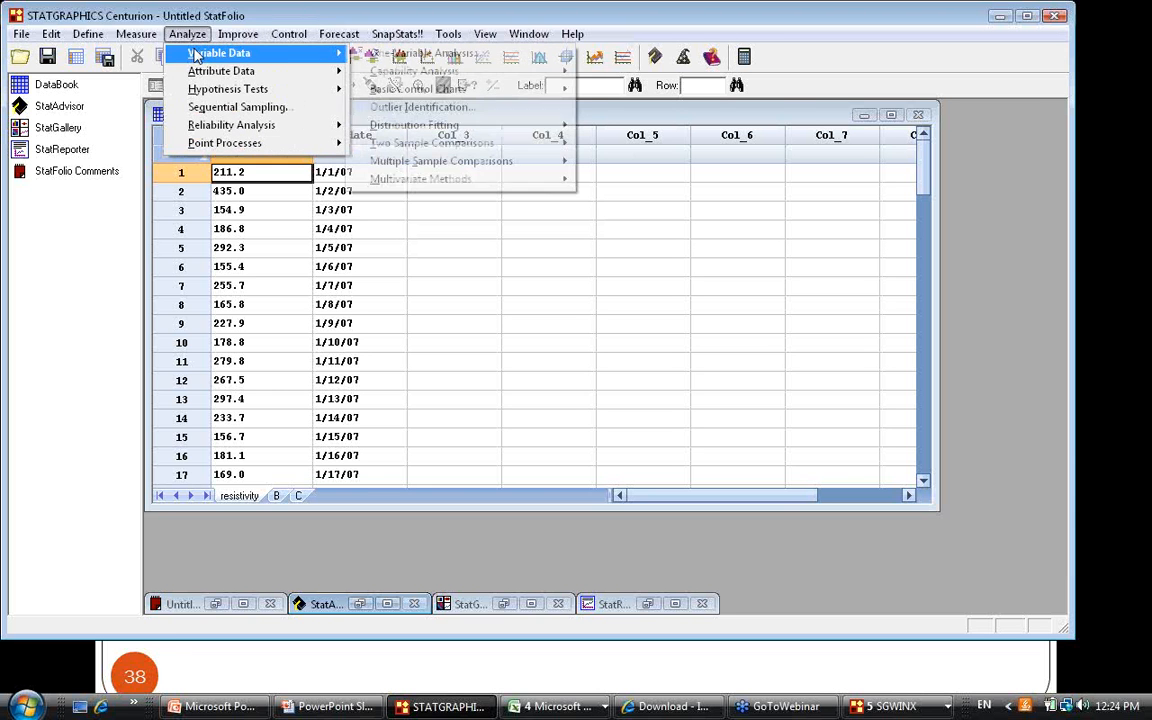
pyautogui.moveTo(378, 75)
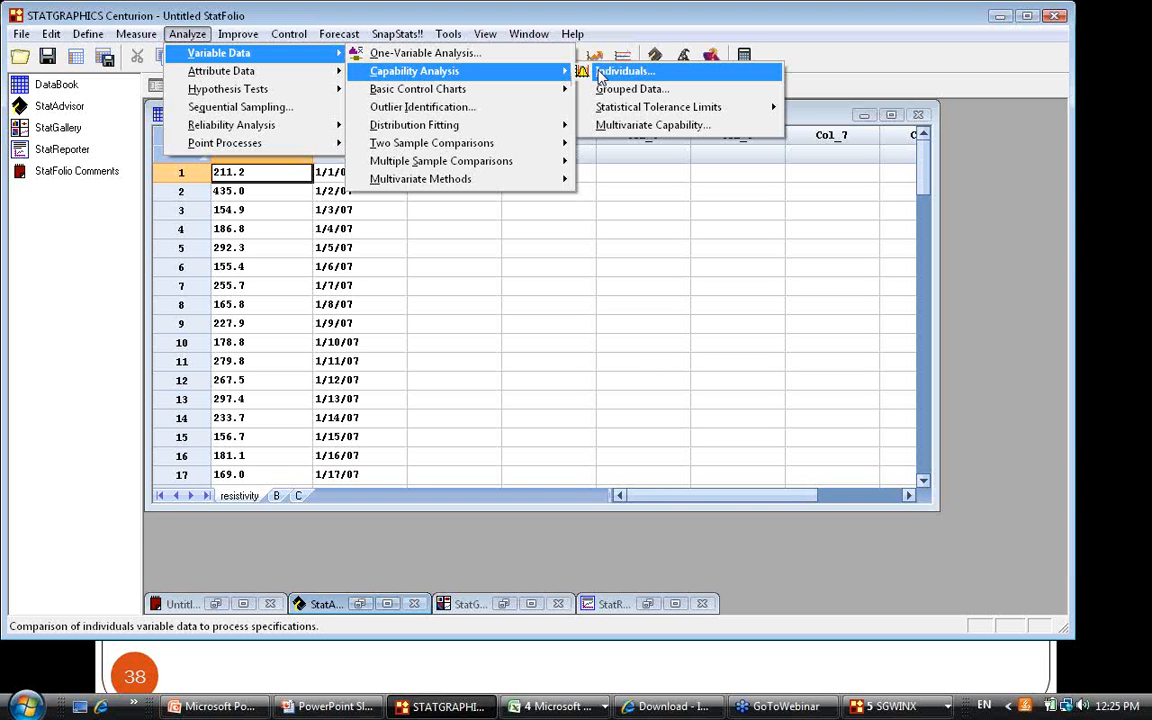
pyautogui.click(600, 73)
pyautogui.click(350, 206)
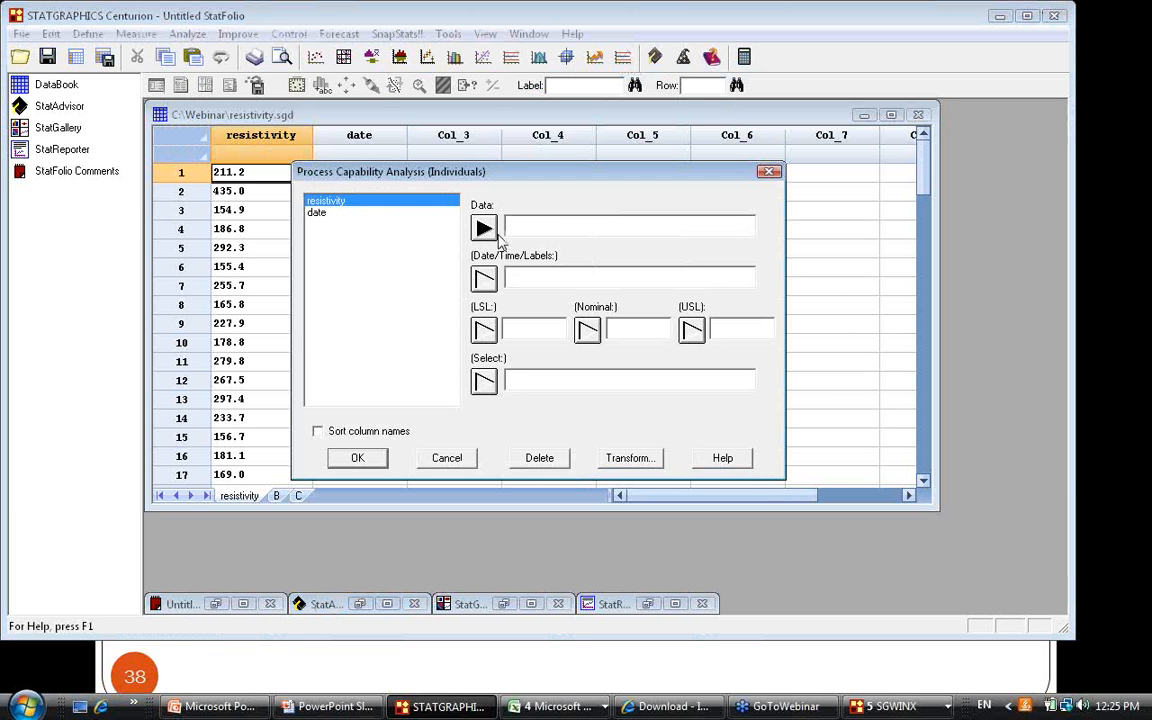
pyautogui.doubleClick(436, 201)
pyautogui.click(723, 337)
pyautogui.write('500')
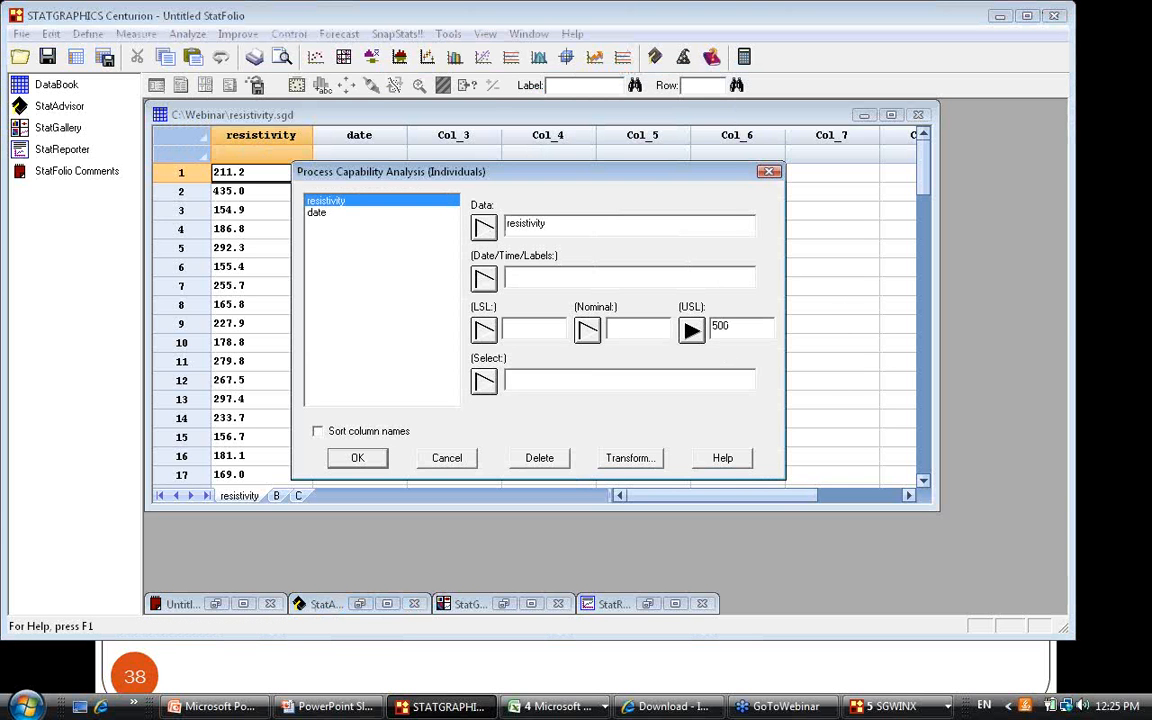
# Run the capability analysis with the Normal distribution, no data transformation and 6.0 sigma limits, showing the Analysis Summary, Capability Indices and Capability Plot.
pyautogui.click(376, 461)
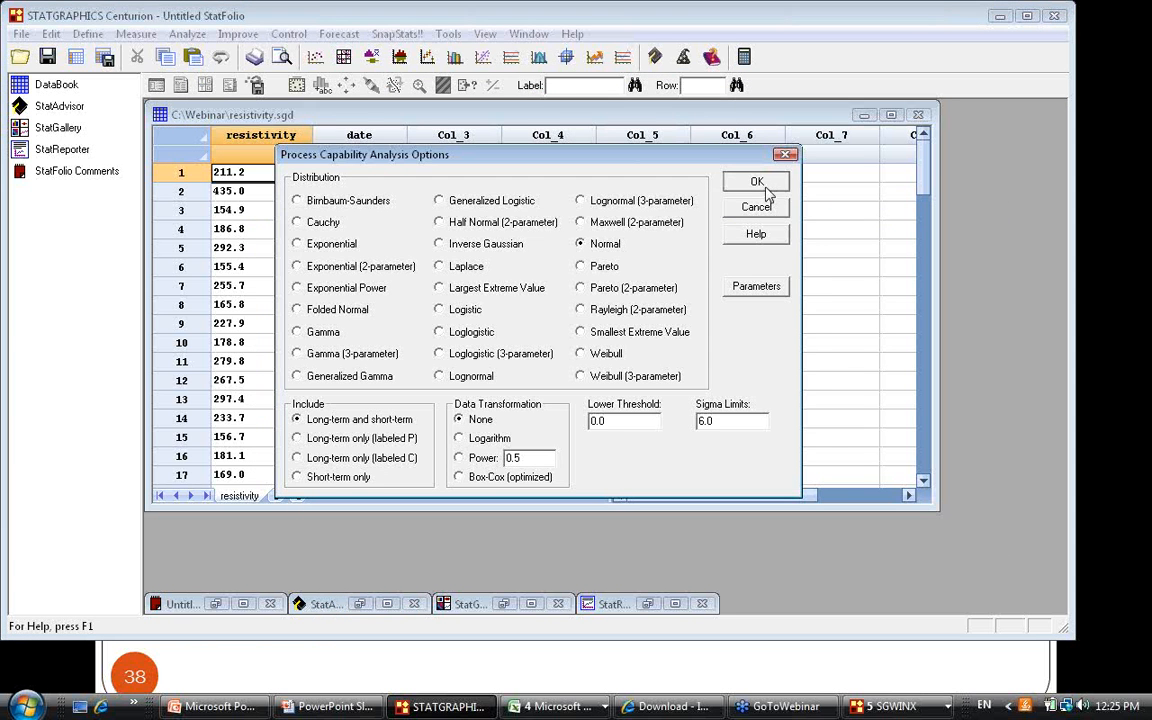
pyautogui.click(760, 183)
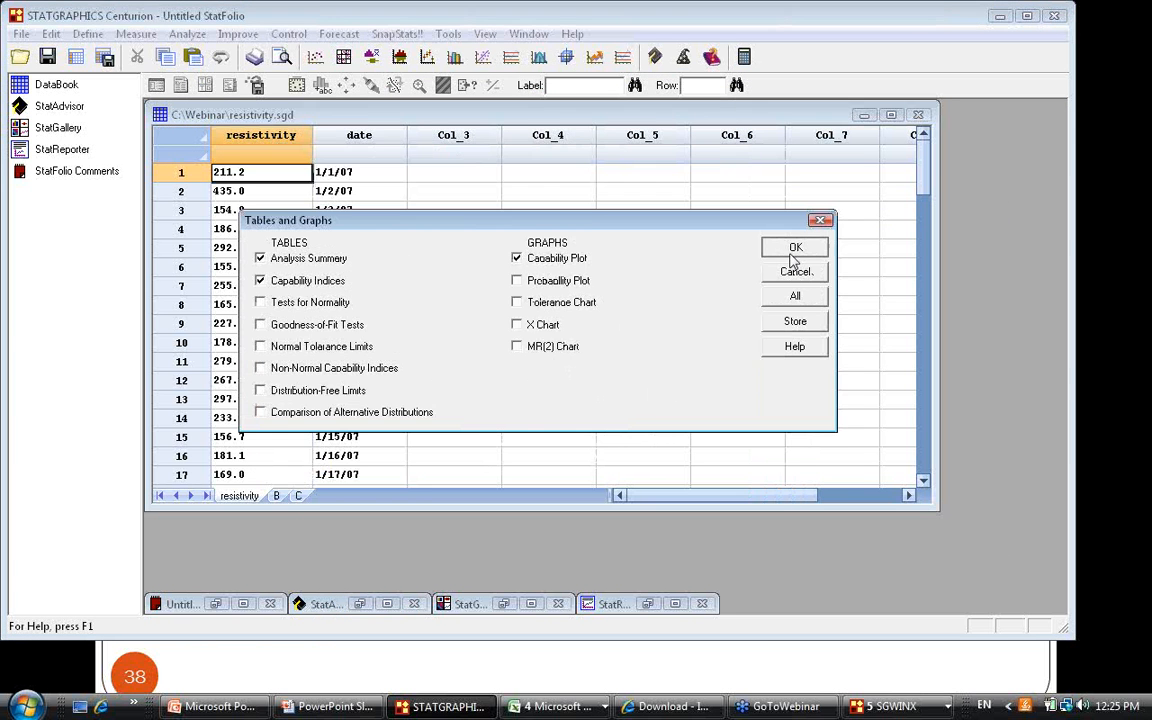
pyautogui.click(793, 248)
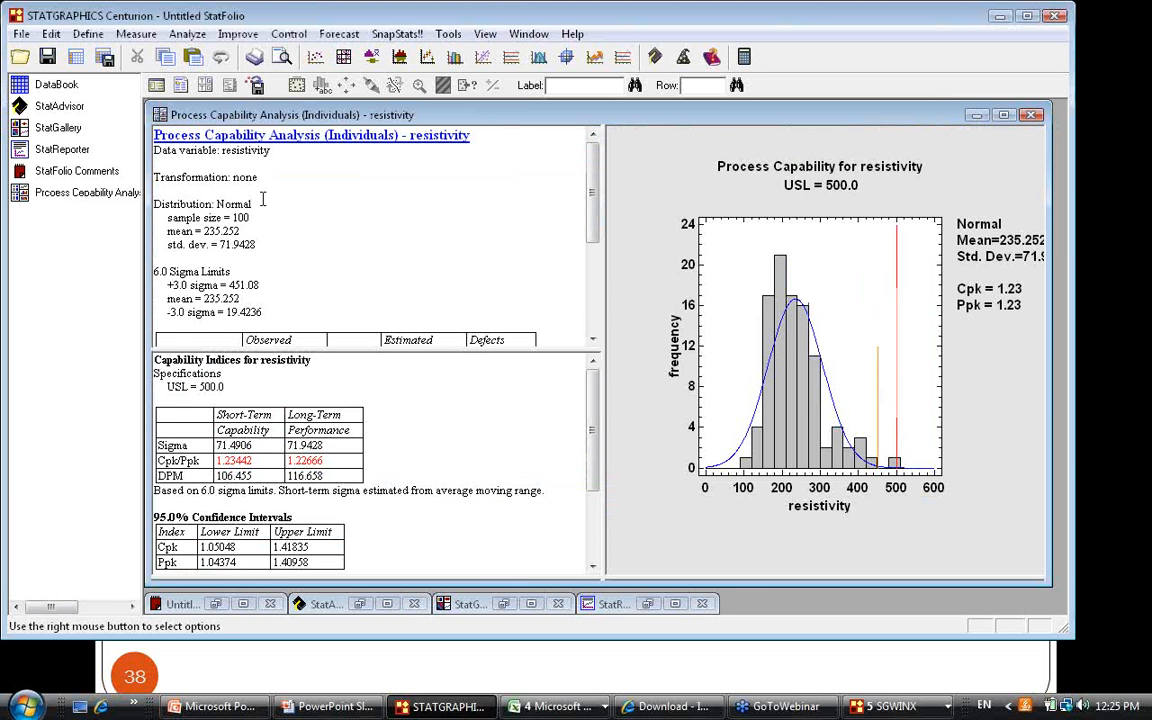
# Add the Non-Normal Capability Indices table to the resistivity capability analysis.
pyautogui.click(207, 87)
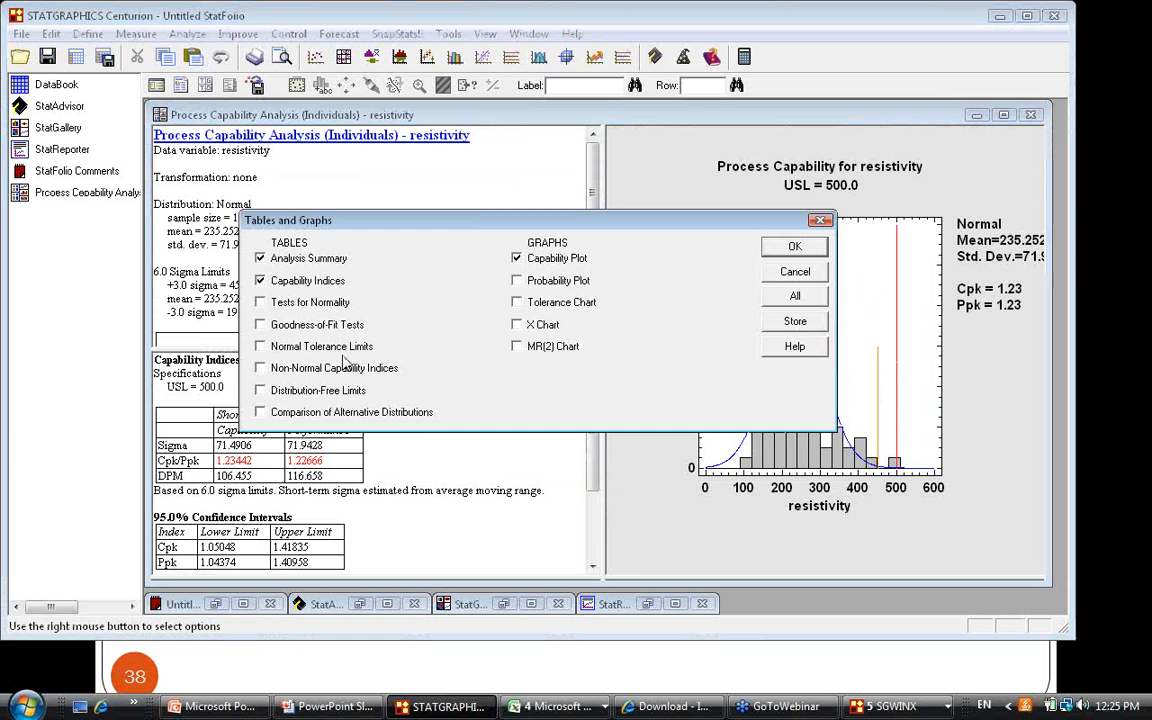
pyautogui.click(320, 370)
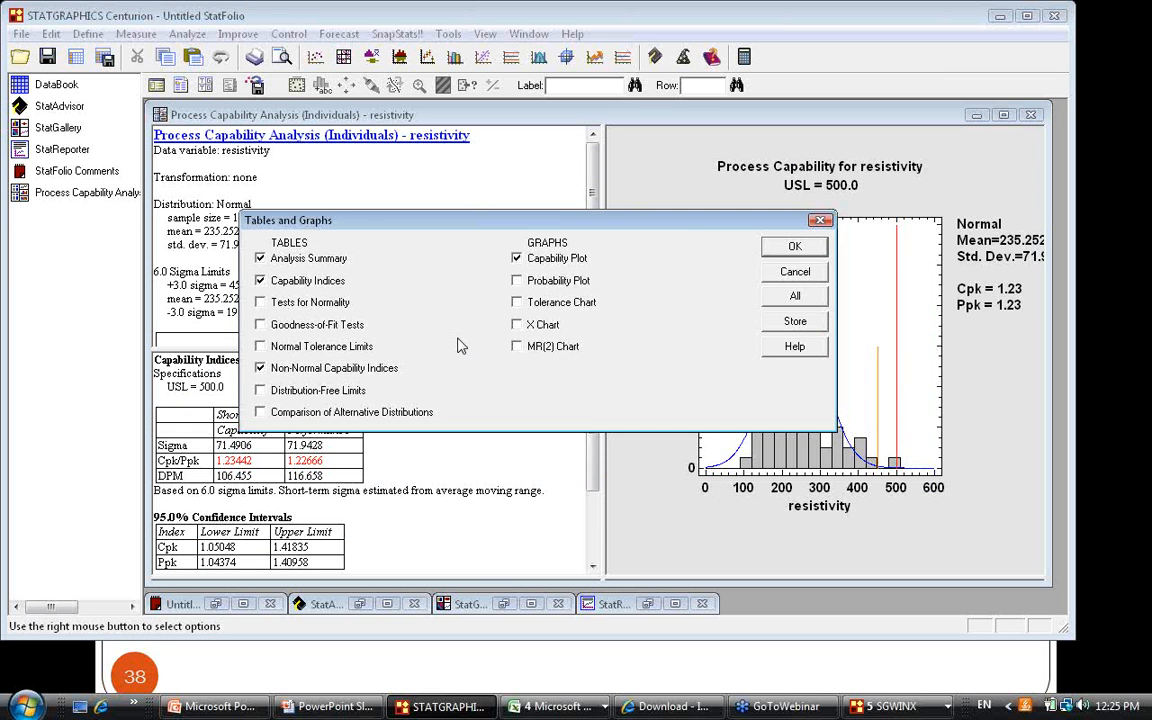
pyautogui.click(795, 248)
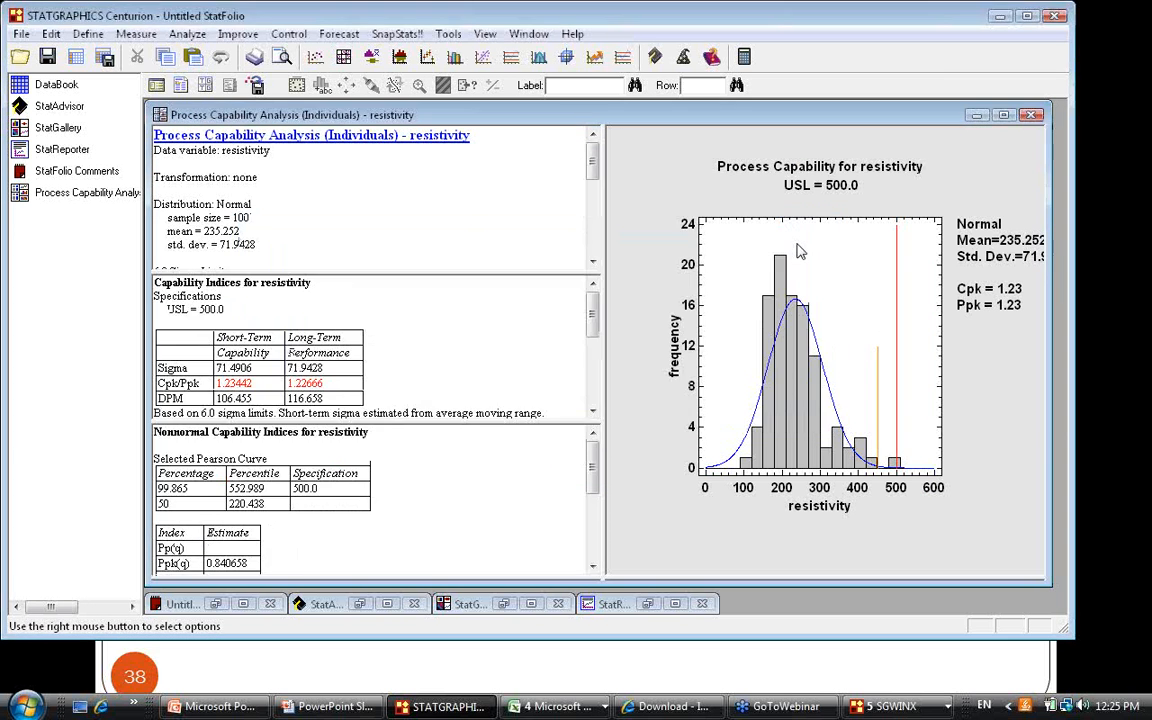
# Enlarge the nonnormal capability indices table and examine the selected Pearson curve and the Ppk(q) estimate.
pyautogui.doubleClick(510, 496)
pyautogui.moveTo(268, 172); pyautogui.dragTo(153, 172)
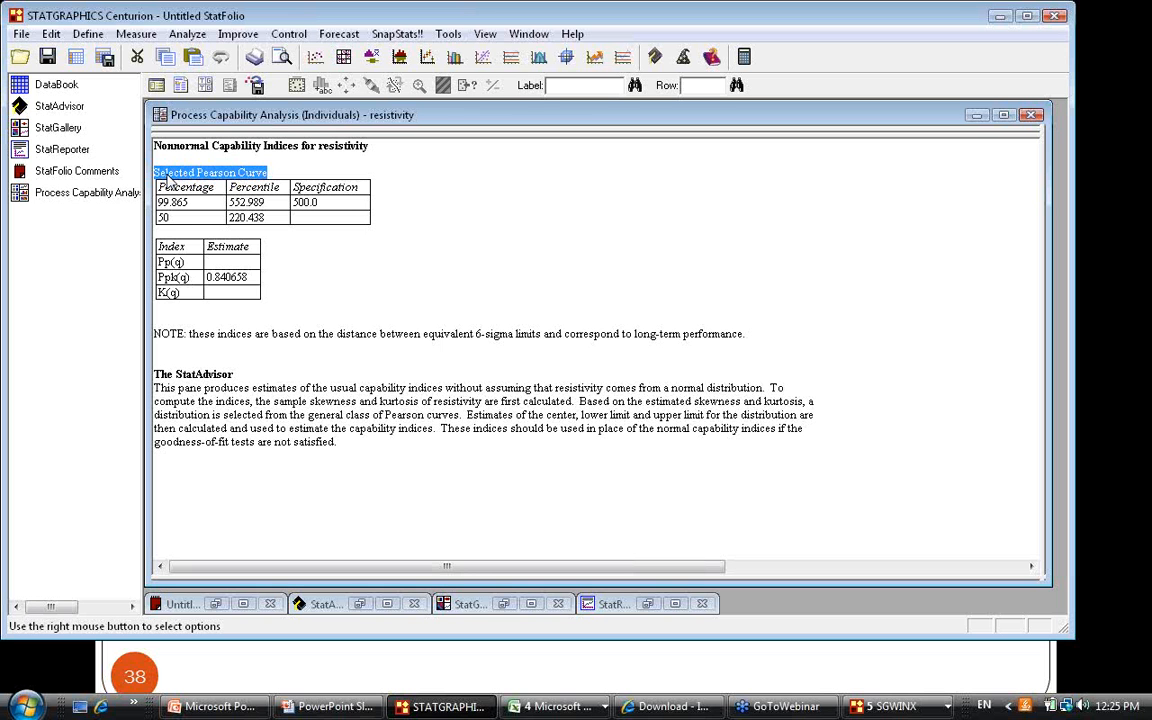
pyautogui.click(227, 277)
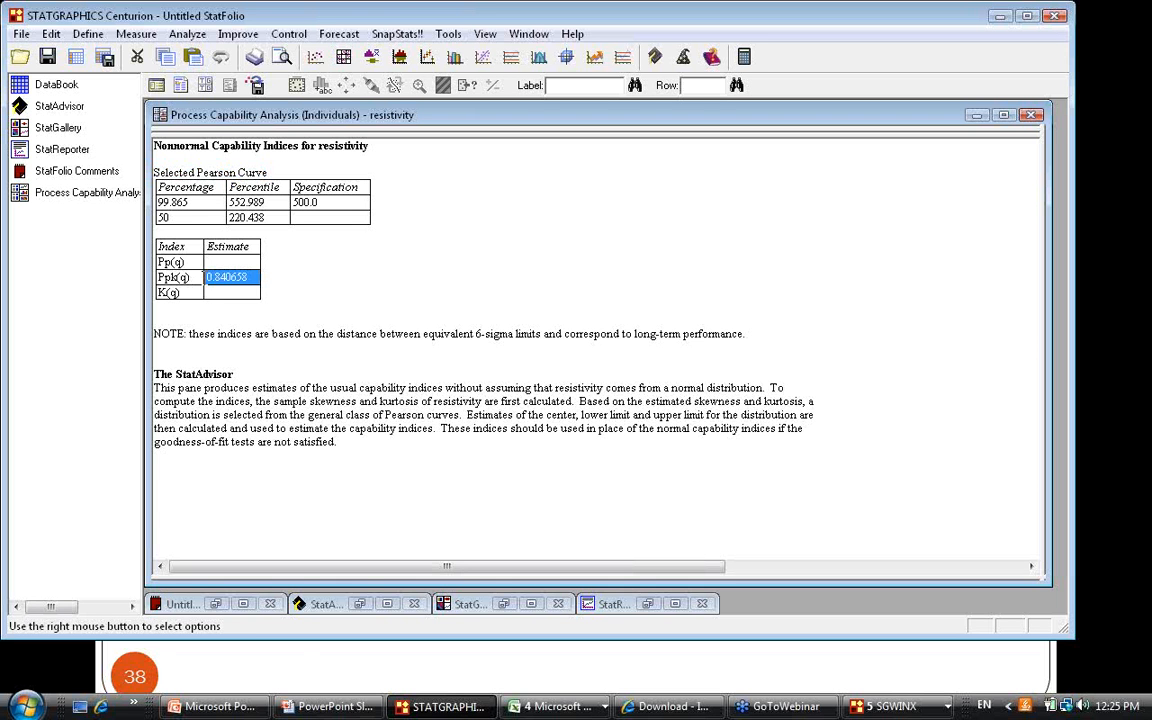
# Switch to the PowerPoint slide show and go back to slide 25, After Box-Cox Transformation, to examine its long-term Ppk.
pyautogui.click(338, 706)
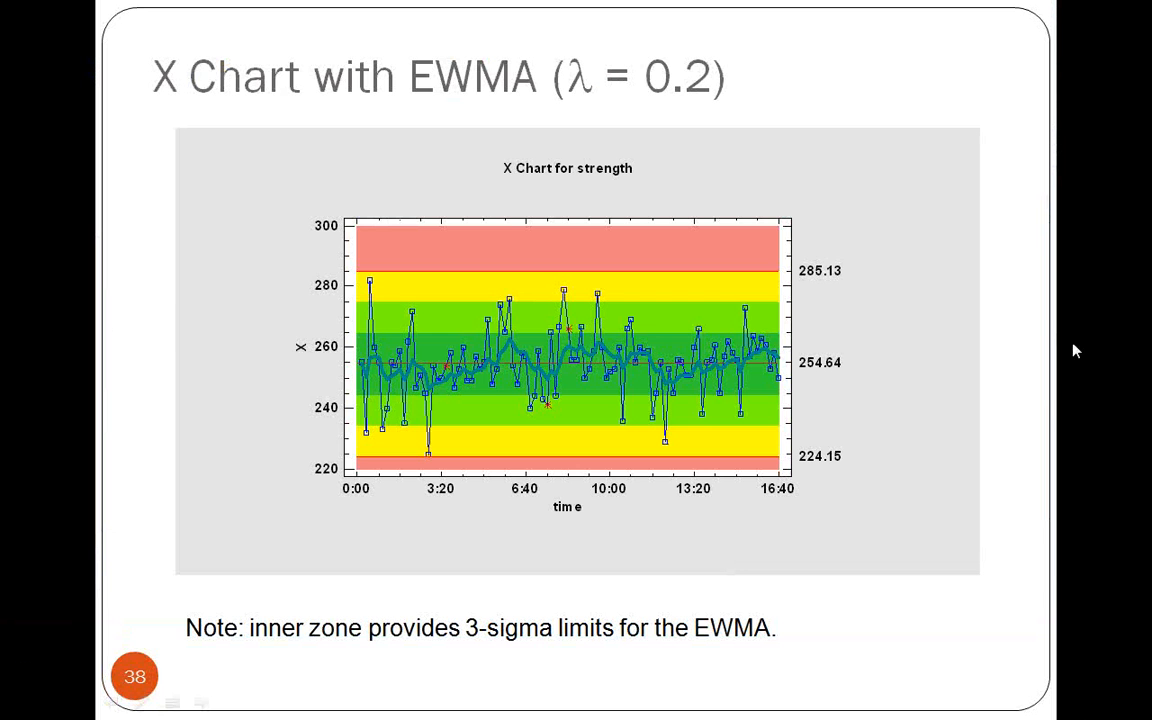
pyautogui.click(1005, 282)
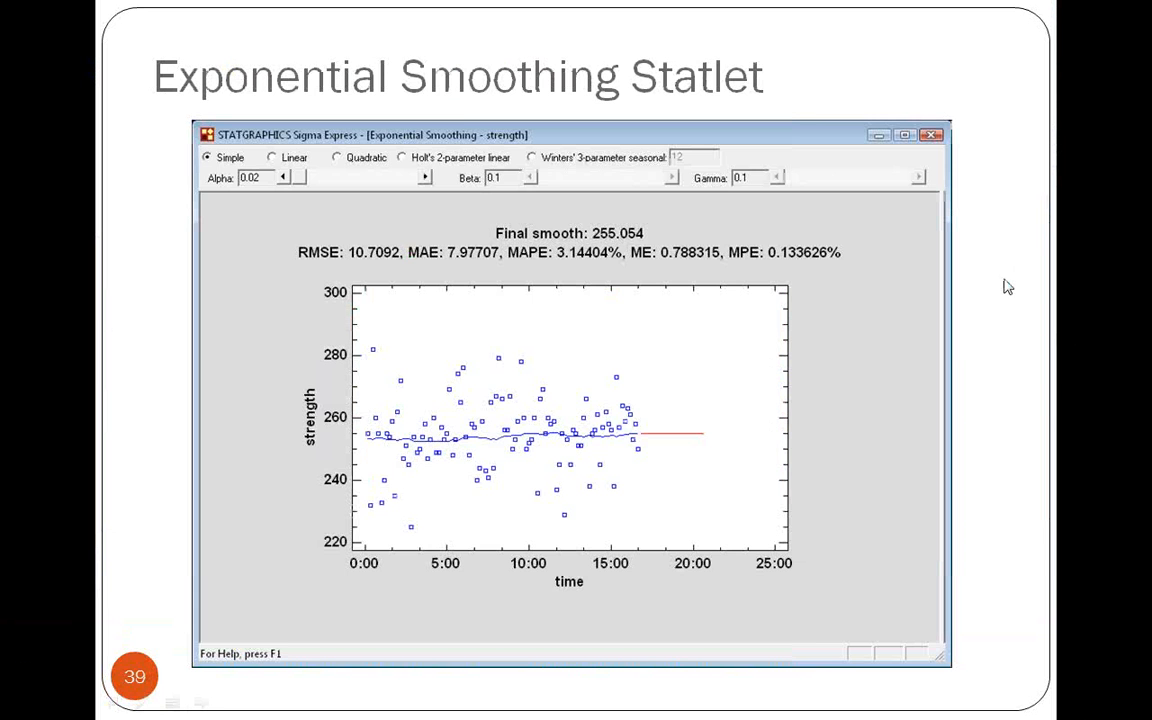
pyautogui.press('pageup')
pyautogui.press('pageup')
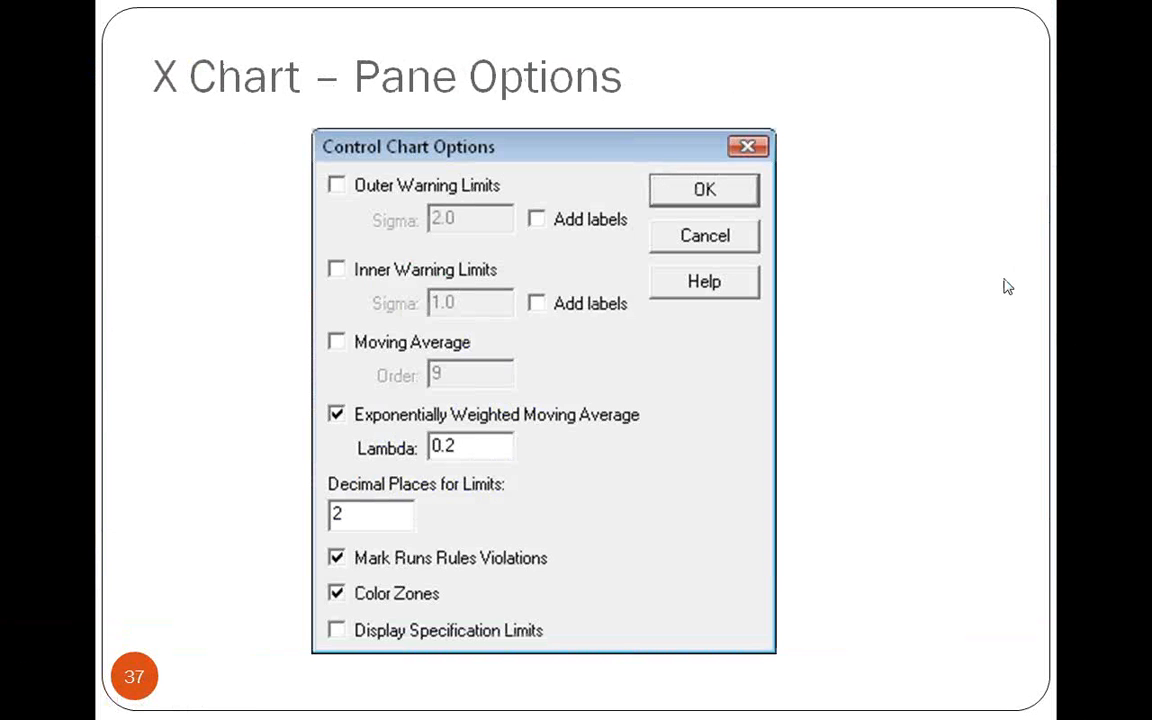
pyautogui.press('pageup')
pyautogui.press('pageup')
pyautogui.press('pageup')
pyautogui.press('pageup')
pyautogui.press('pageup')
pyautogui.press('pageup')
pyautogui.press('pageup')
pyautogui.press('pageup')
pyautogui.press('pageup')
pyautogui.press('pageup')
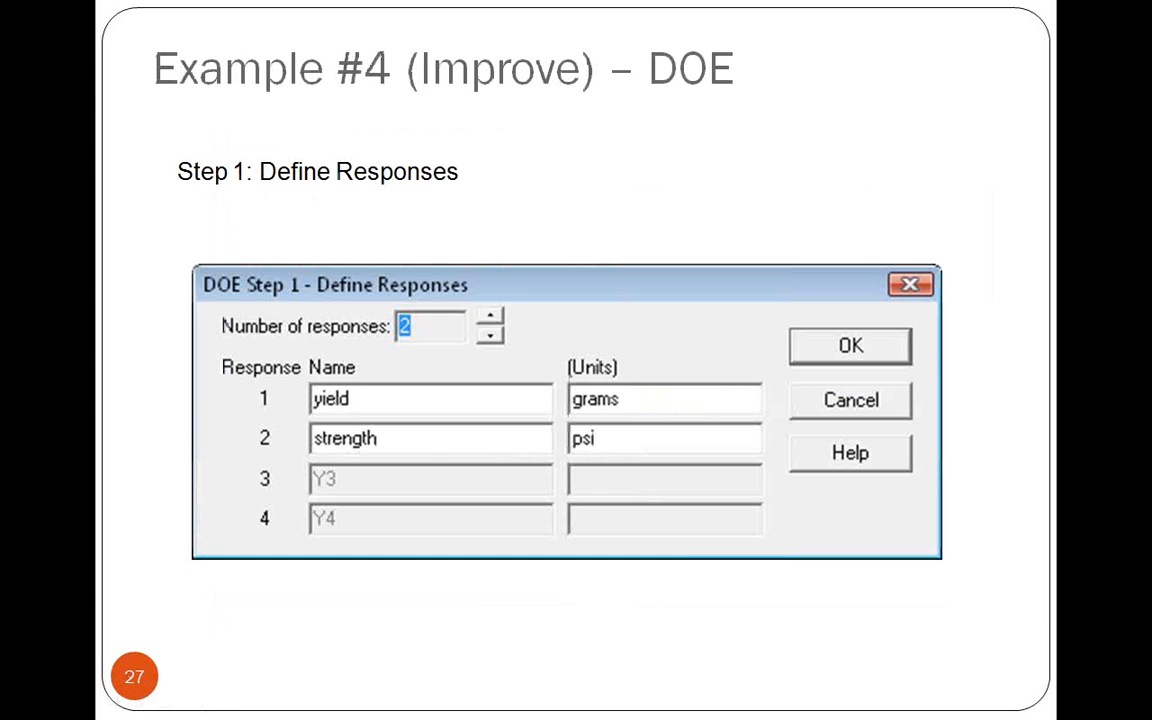
pyautogui.press('pageup')
pyautogui.press('pageup')
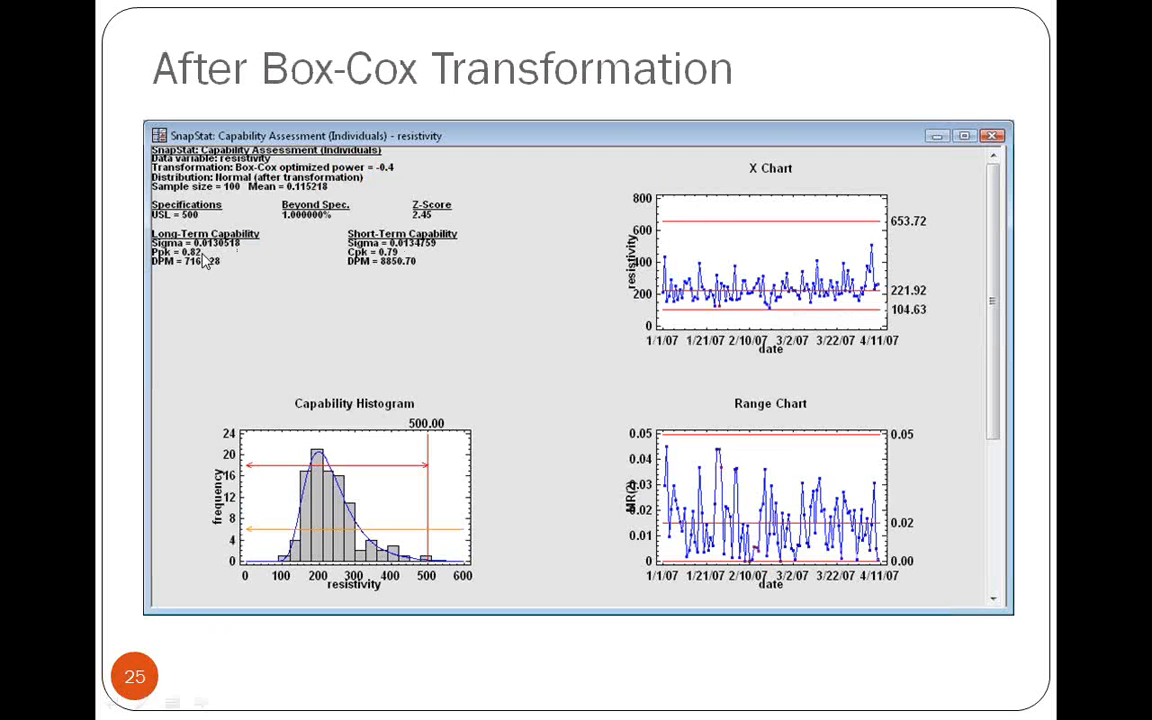
# Compare the nonnormal indices in STATGRAPHICS with the Box-Cox slide in PowerPoint, and advance the slide show to the Capability Analysis Statlet slide.
pyautogui.hotkey('alt', 'Tab')
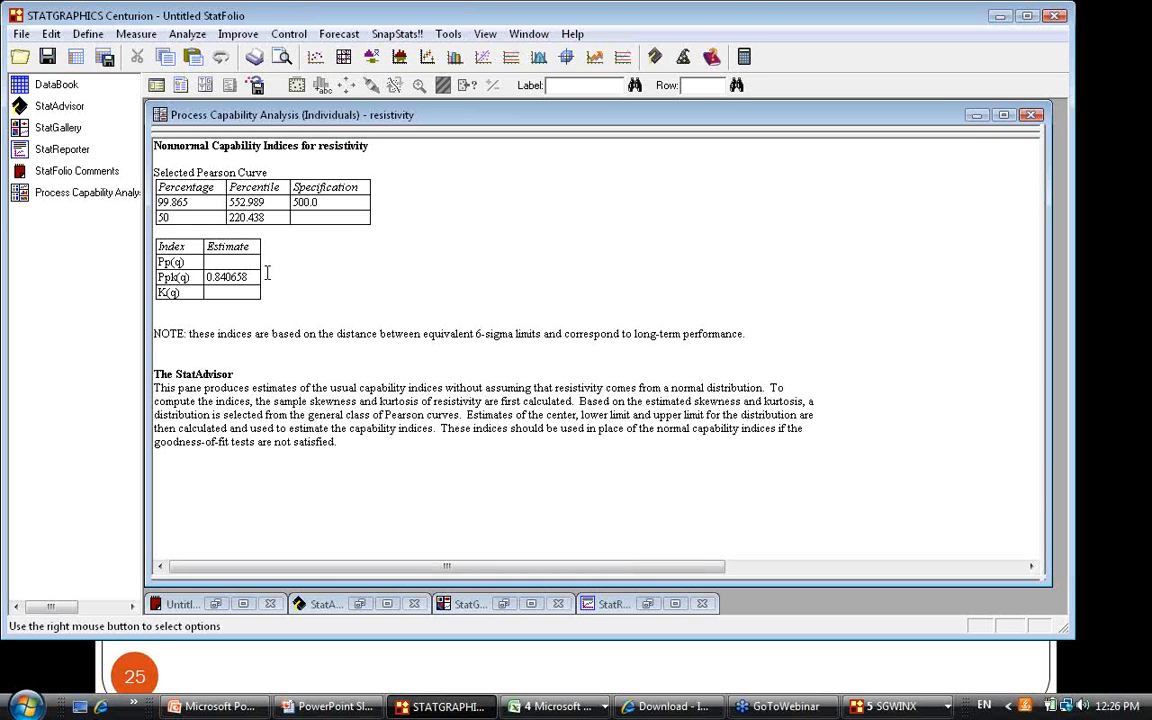
pyautogui.click(1134, 552)
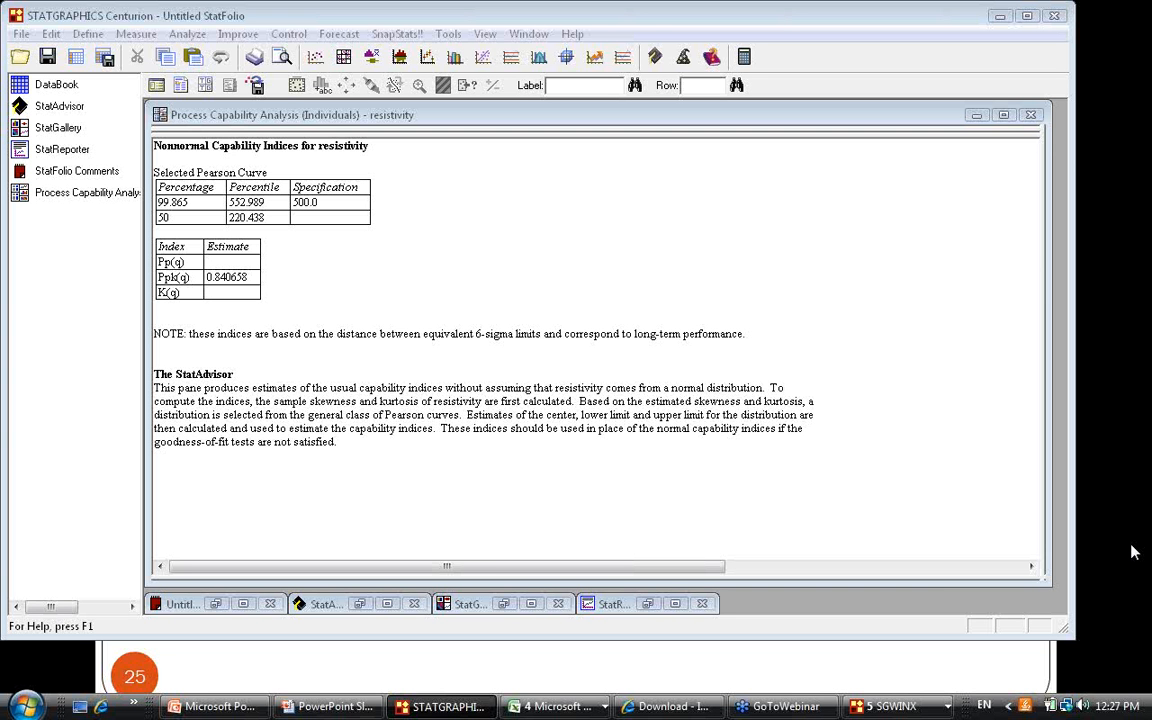
pyautogui.click(455, 706)
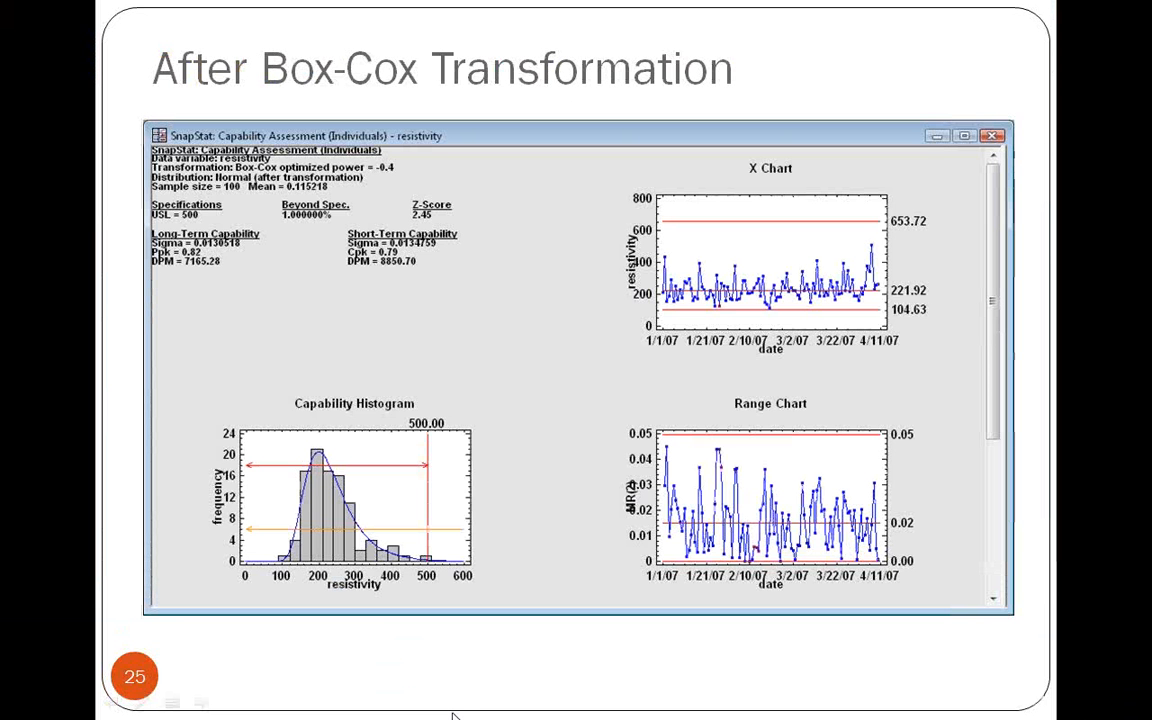
pyautogui.hotkey('alt', 'Tab')
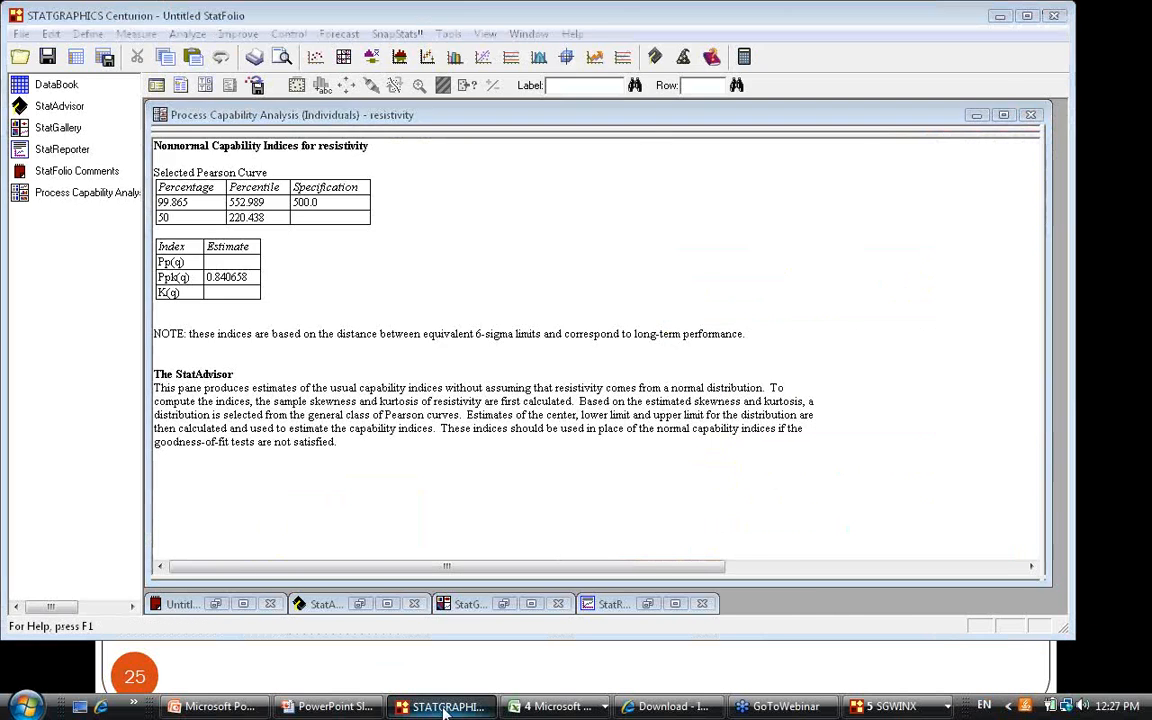
pyautogui.click(445, 710)
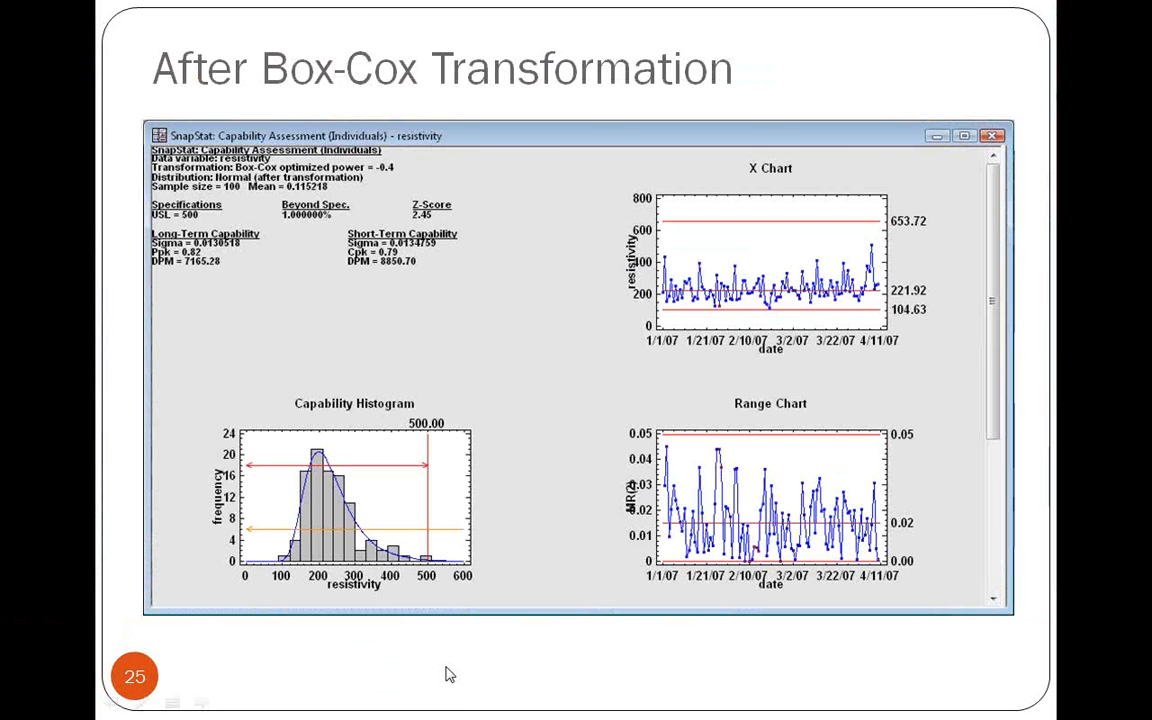
pyautogui.click(445, 666)
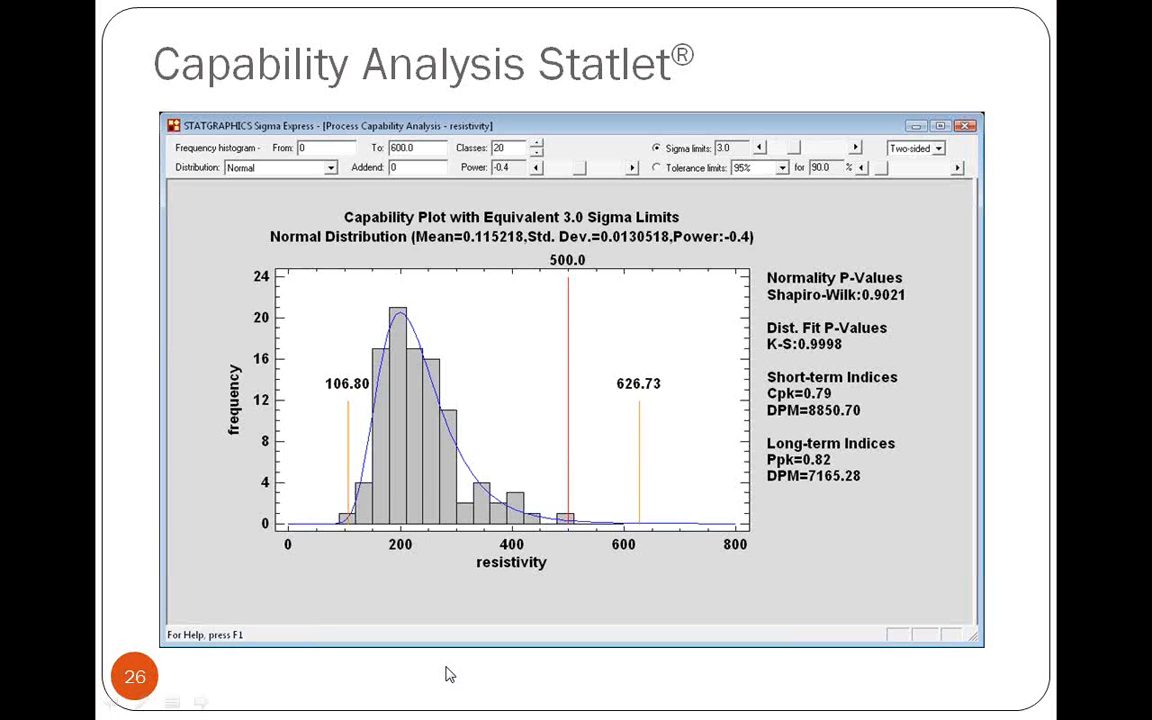